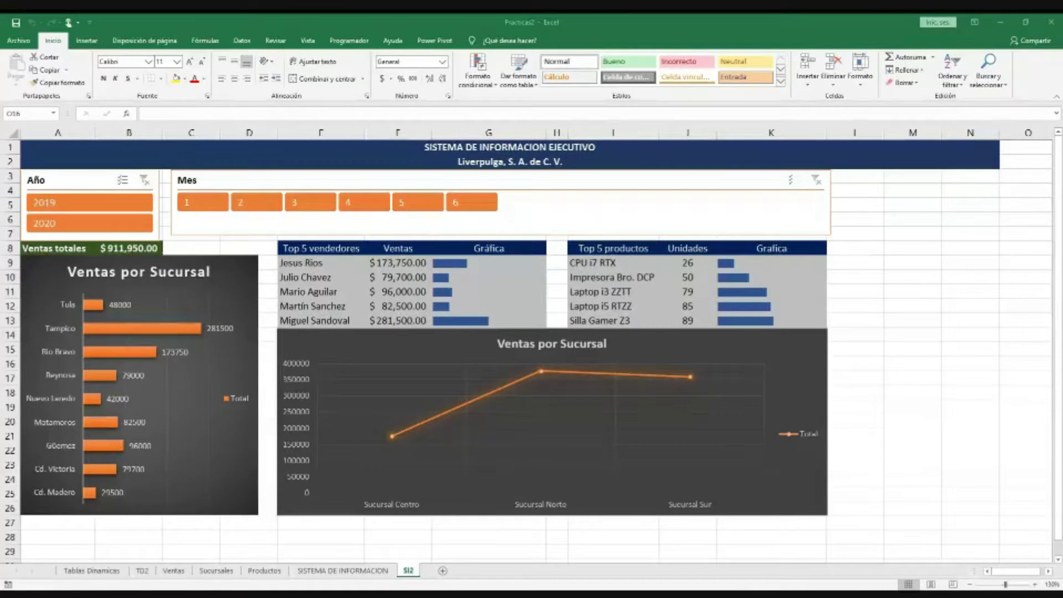
Edit the left bar chart's title, replacing 'Sucursal' with 'Ciudad' to read 'Ventas por Ciudad'
click(1026, 363)
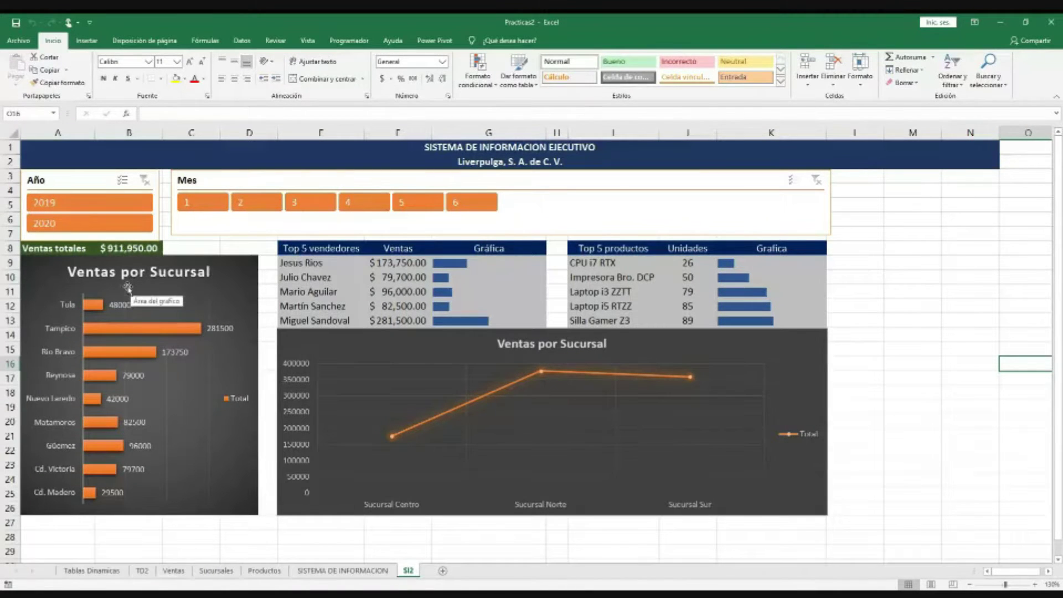
click(135, 278)
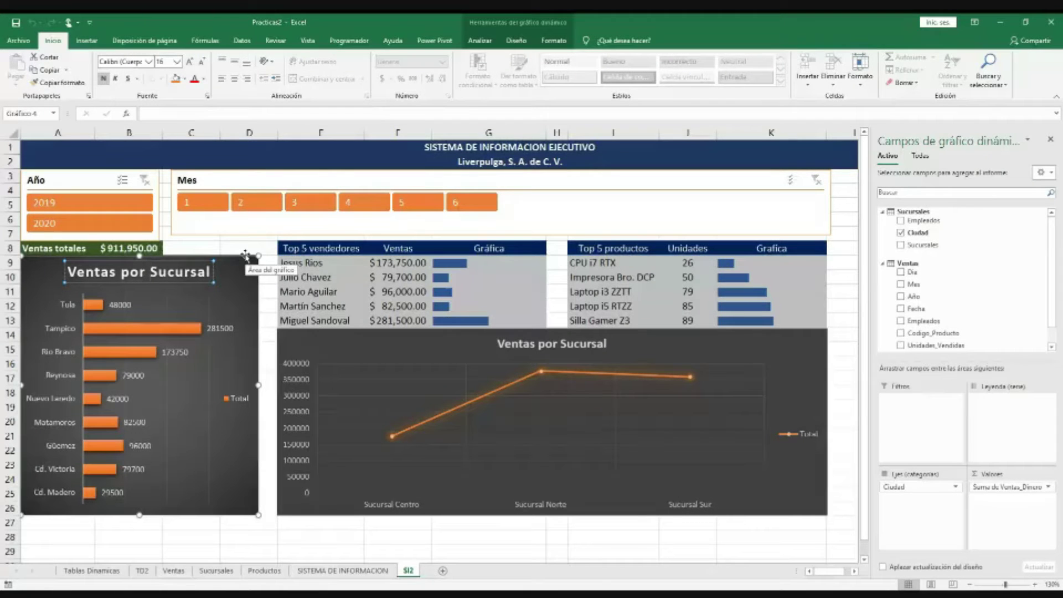
text(Ciudad)
key(Delete)
key(Delete)
key(Delete)
key(Delete)
key(Delete)
key(Delete)
key(Delete)
key(Delete)
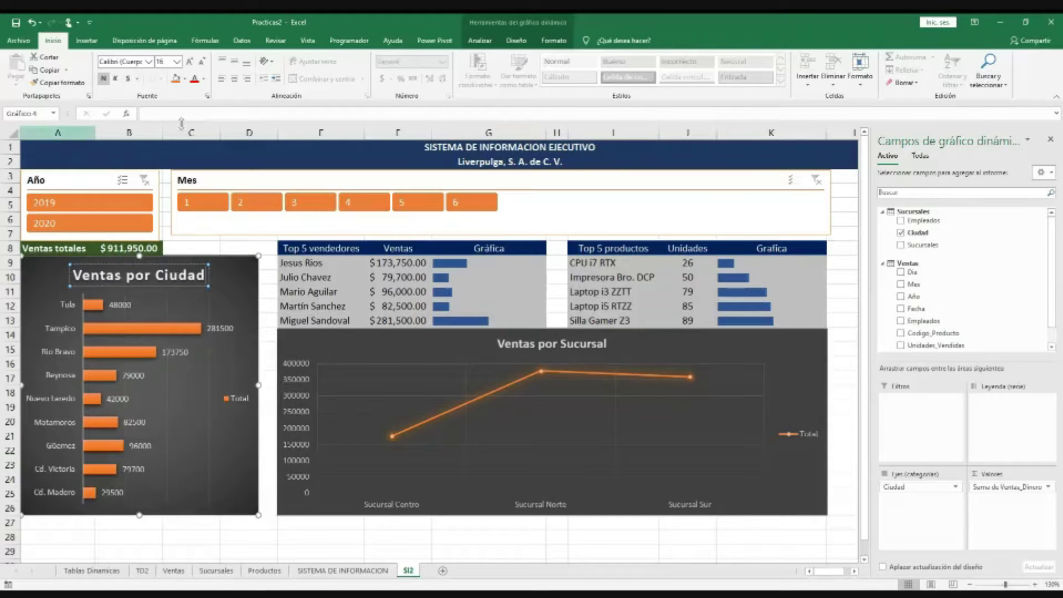
click(92, 149)
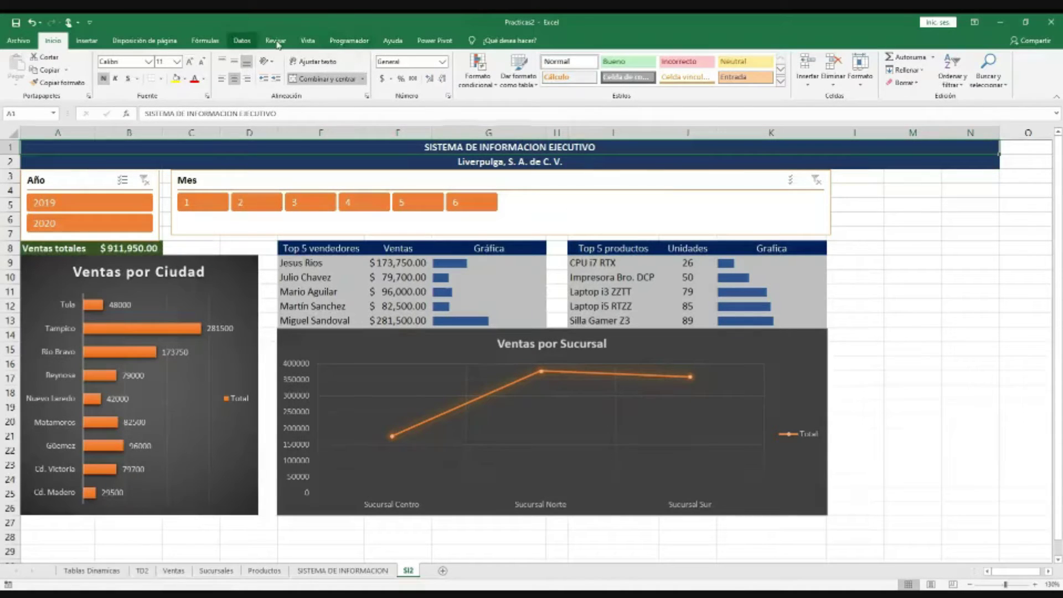
click(241, 44)
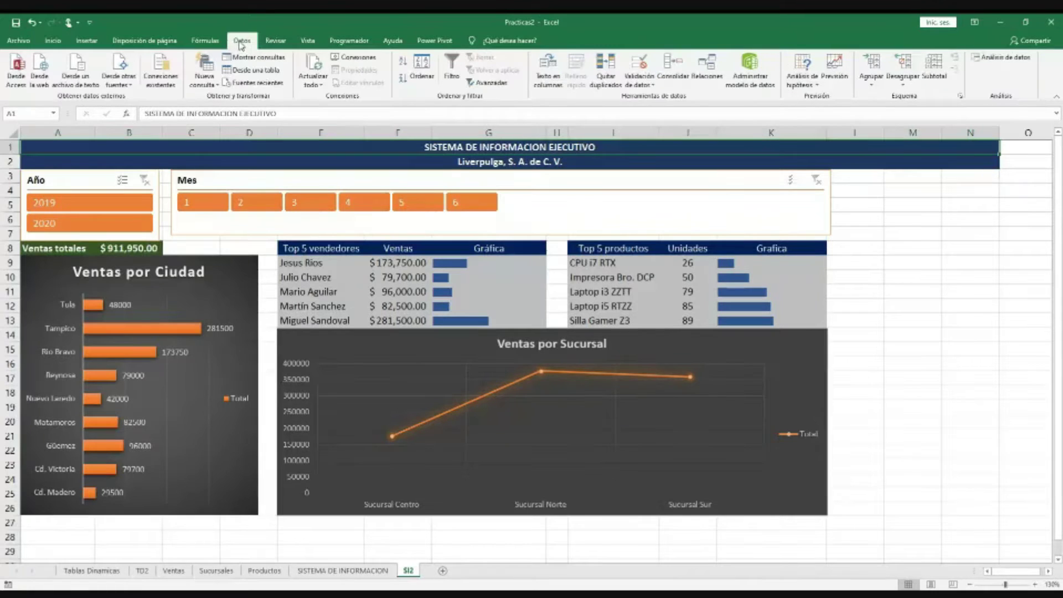
click(105, 178)
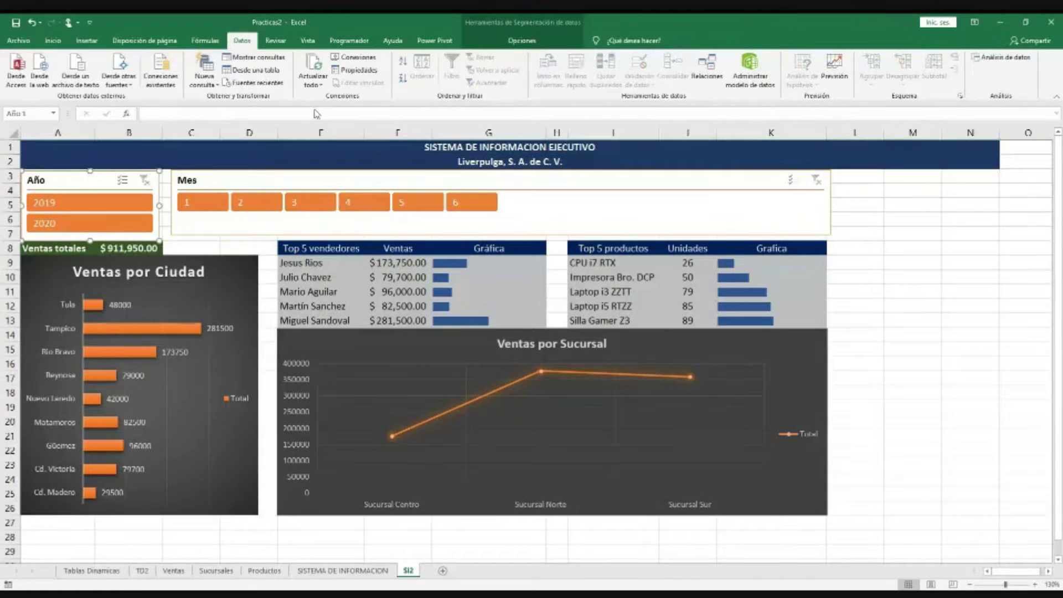
click(521, 42)
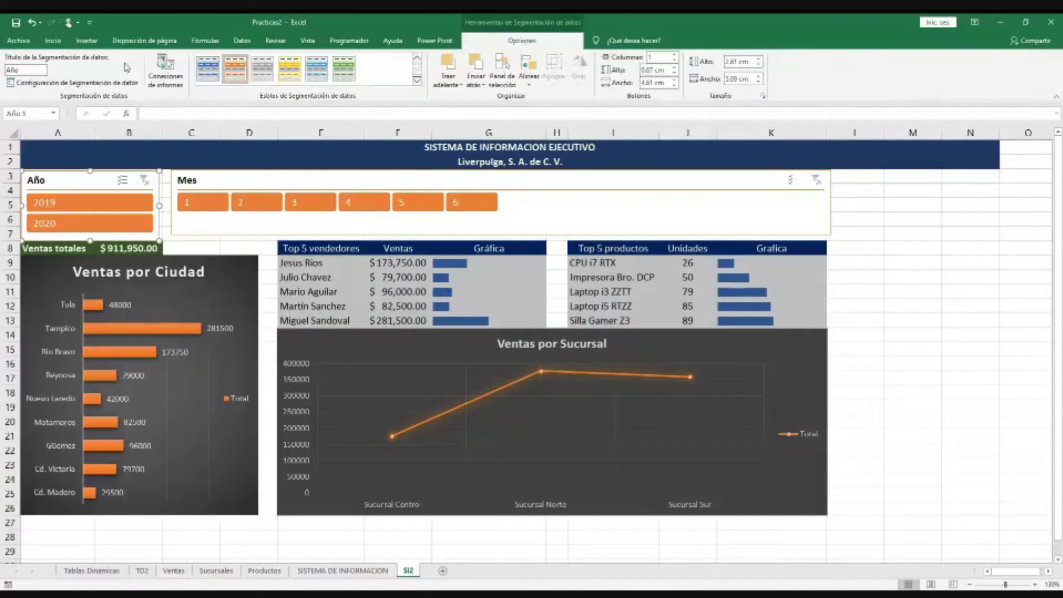
click(433, 43)
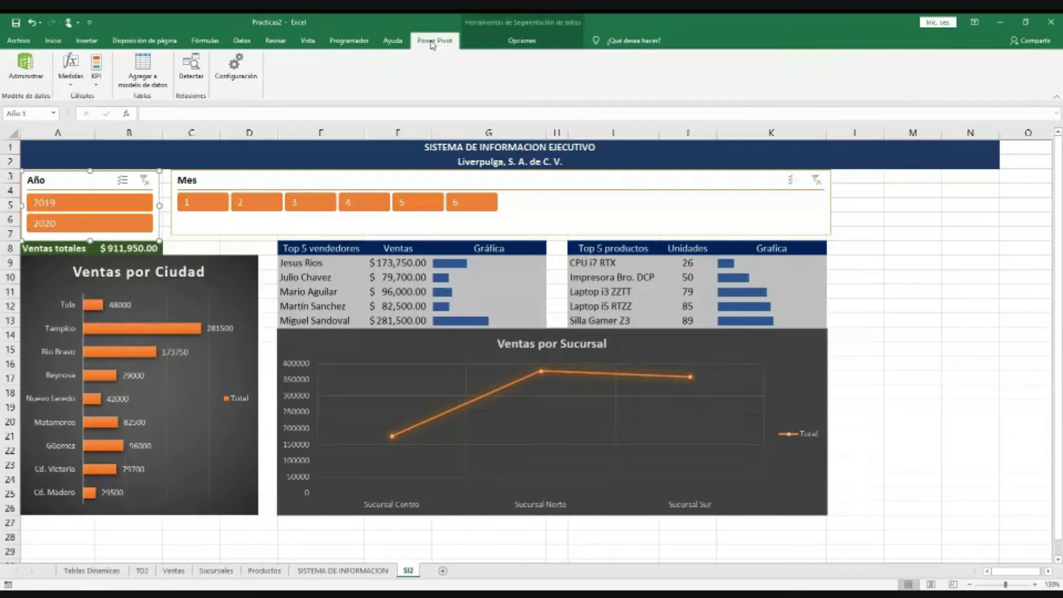
click(251, 41)
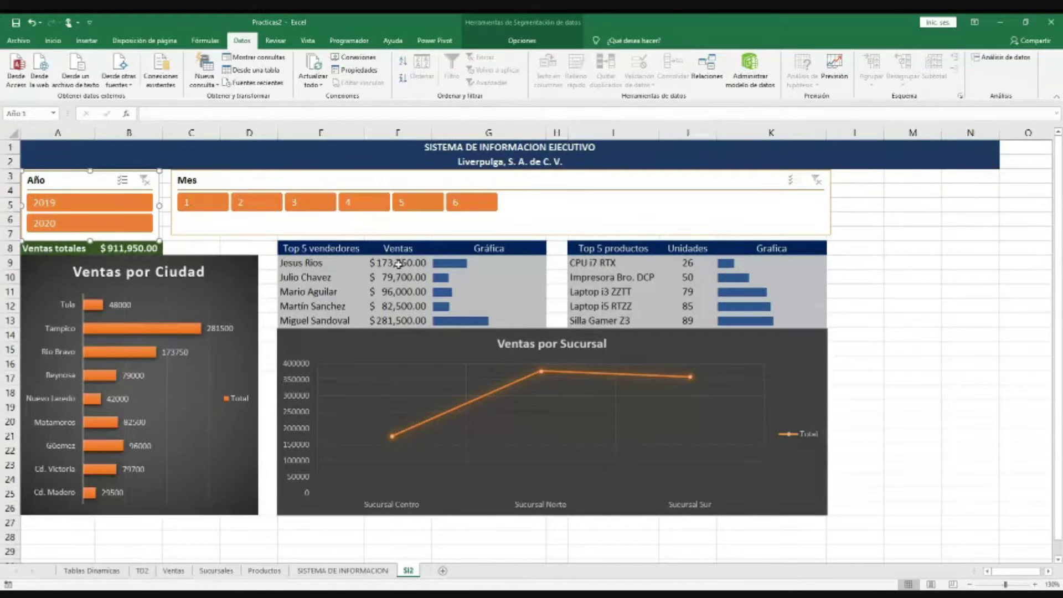
Select the top-five sellers' sales amounts and the top products' names and units
drag(398, 264, 386, 319)
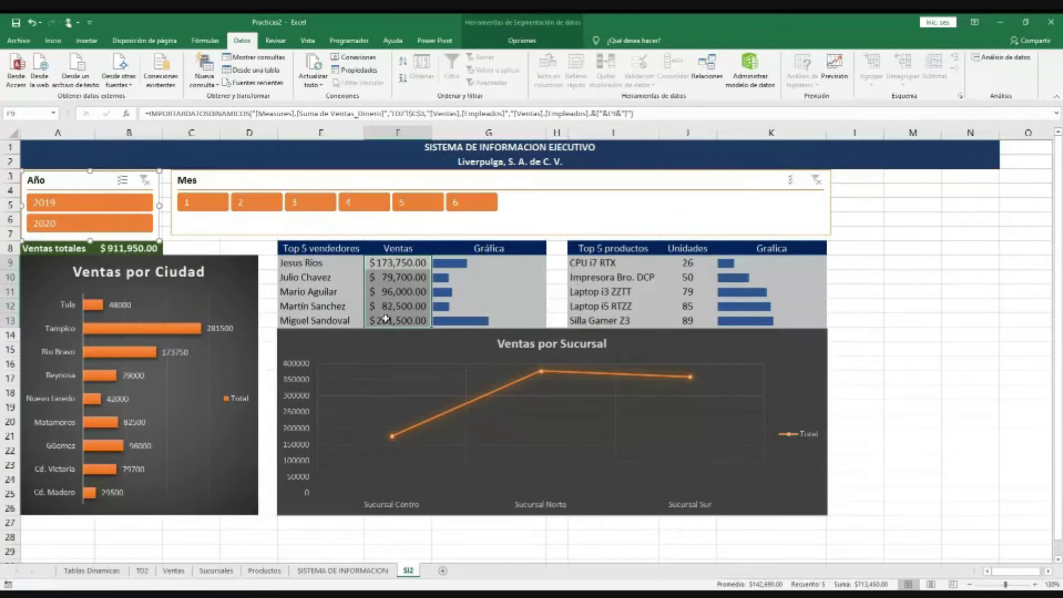
click(615, 262)
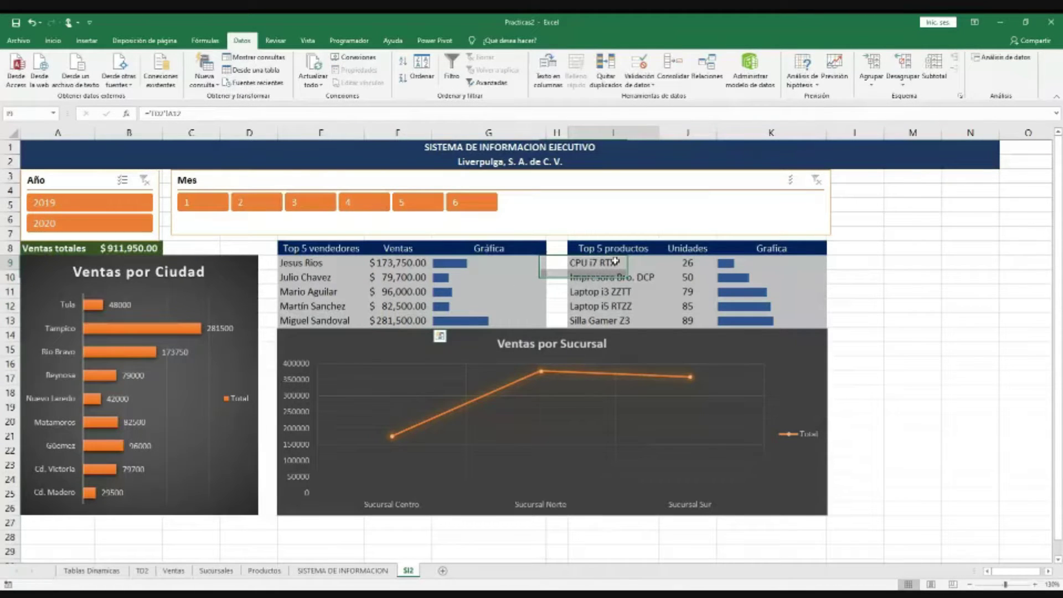
drag(615, 262, 689, 306)
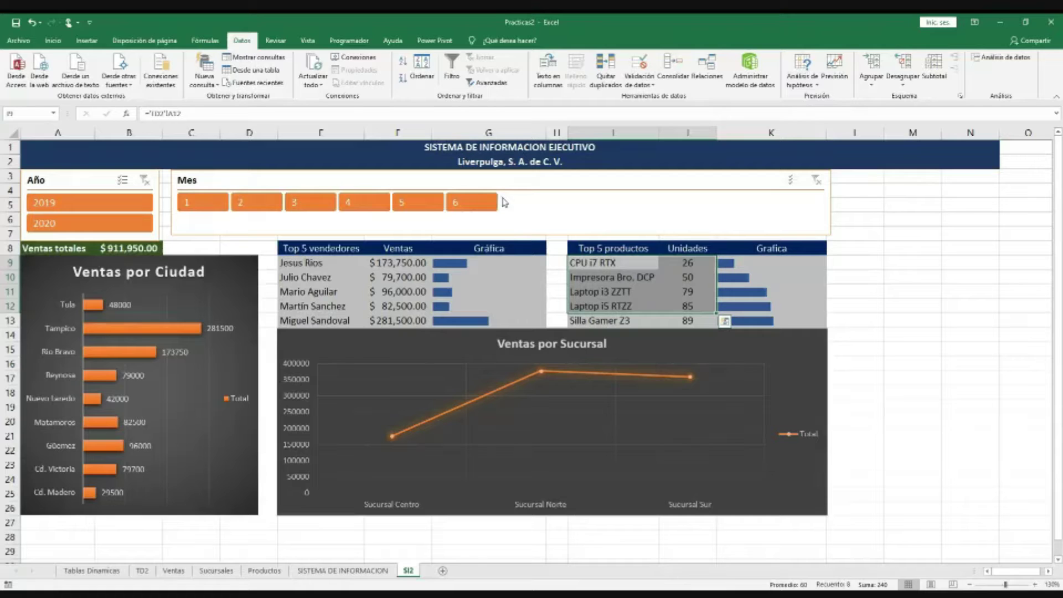
Set the Mes slicer's button columns to 12 in its slicer options
click(258, 177)
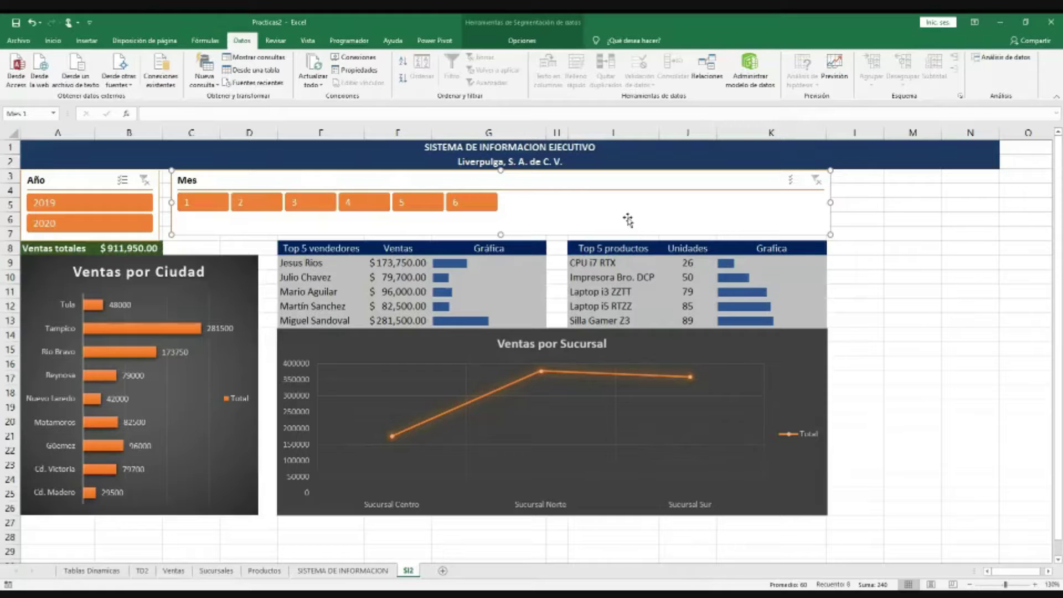
click(520, 44)
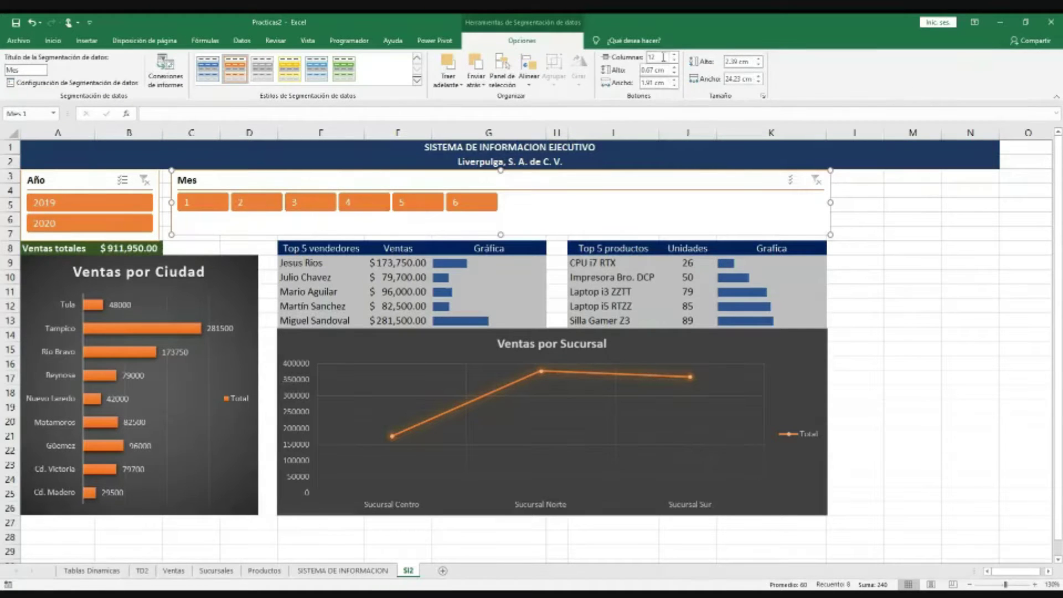
text(2)
On the Ventas sheet, change E14's date from 18/04/2019 to 18/12/2019 and check row 14's month
click(175, 572)
drag(180, 166, 177, 355)
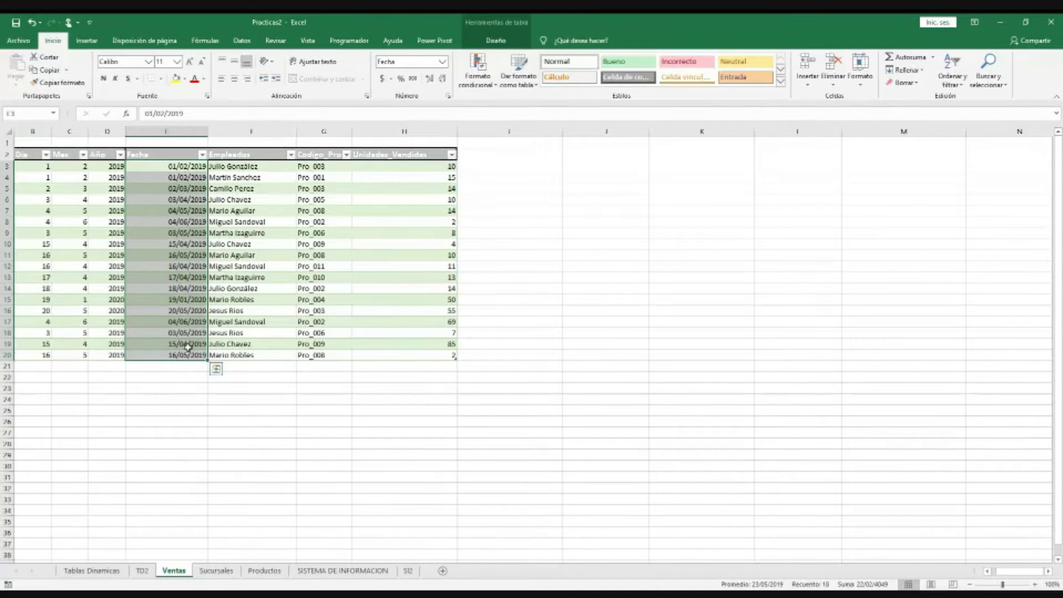
click(174, 289)
key(Right)
key(Left)
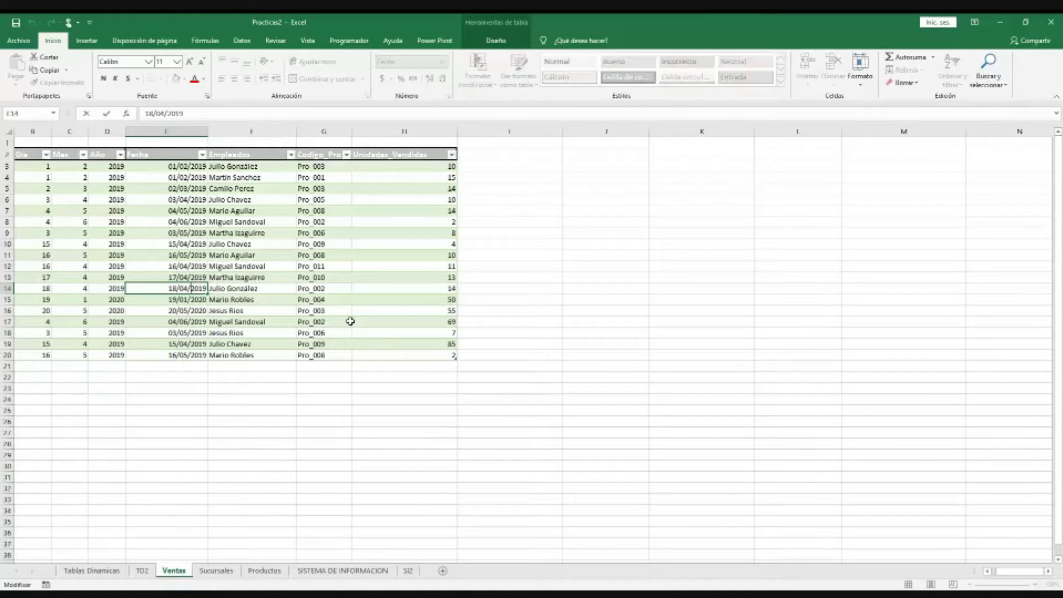
text(12)
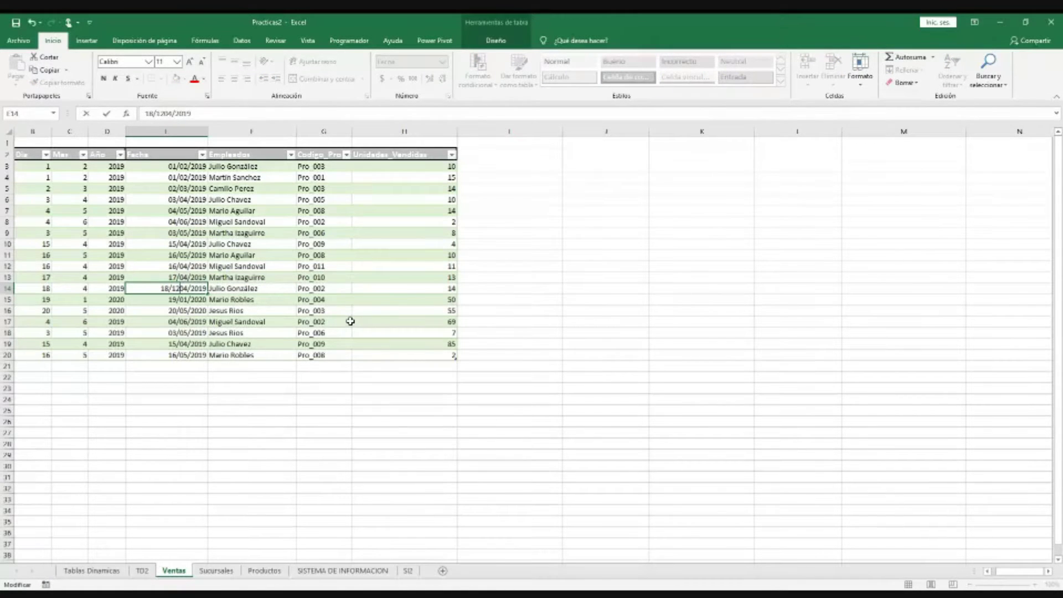
key(Delete)
key(Return)
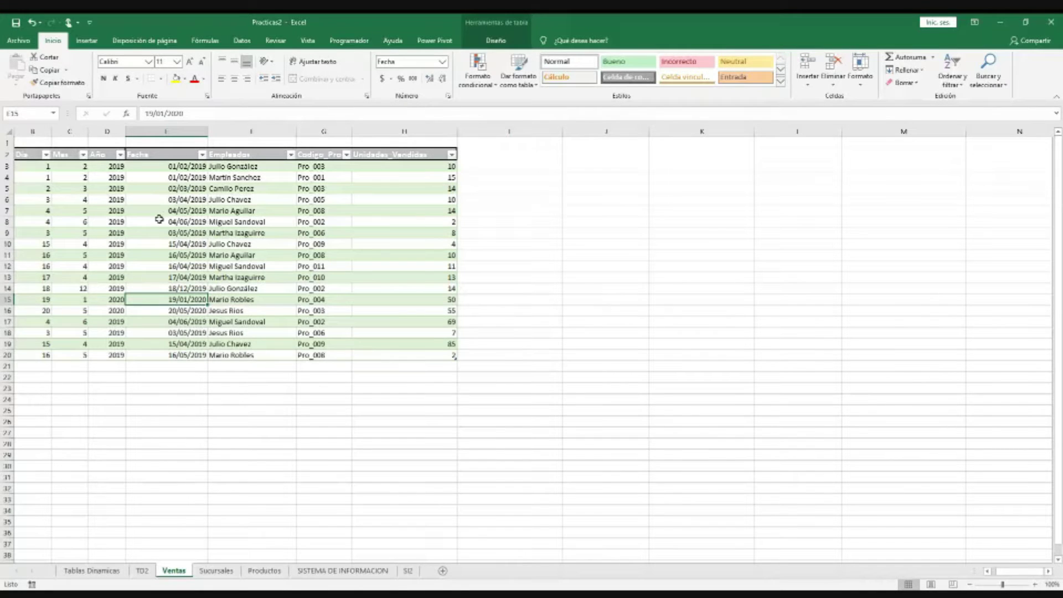
drag(81, 286, 166, 288)
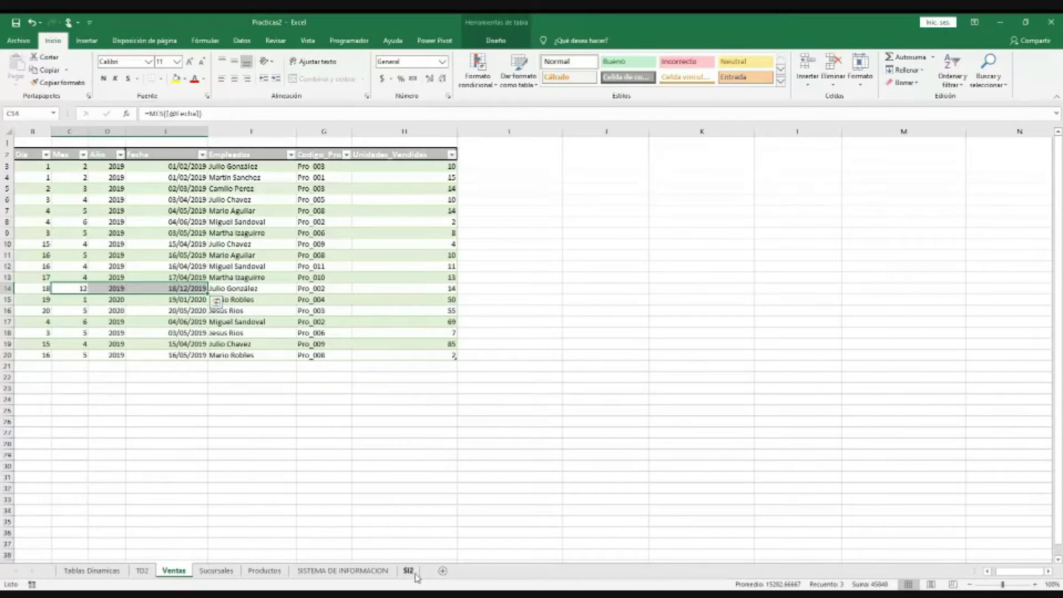
click(416, 576)
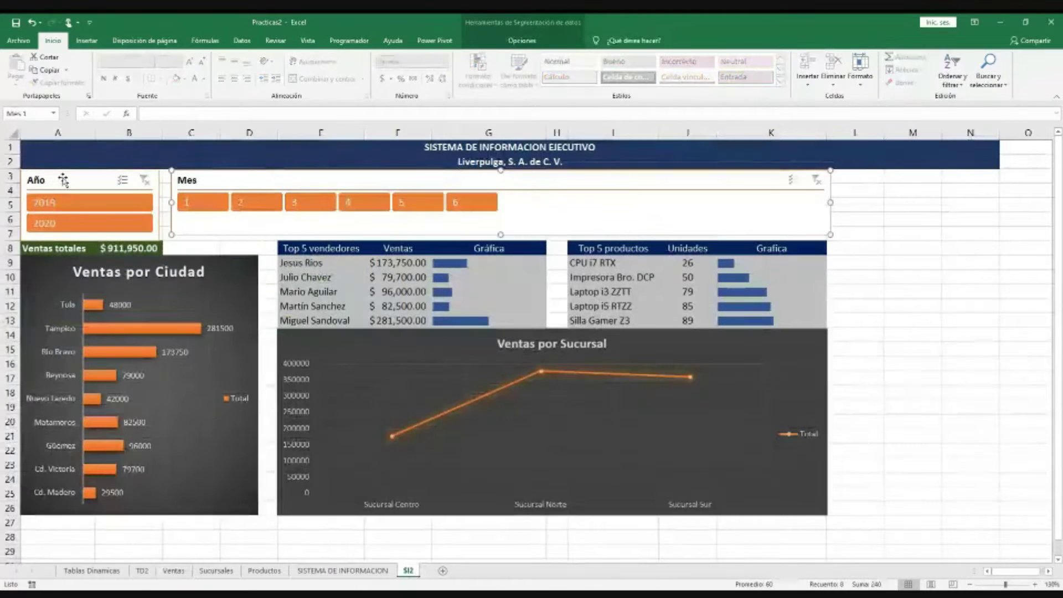
click(73, 208)
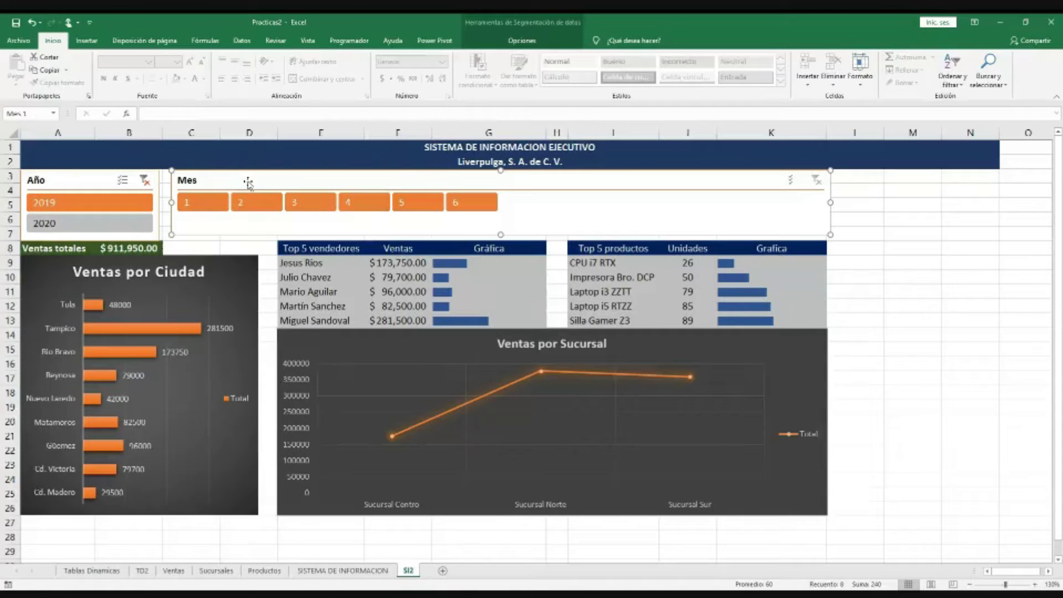
click(508, 43)
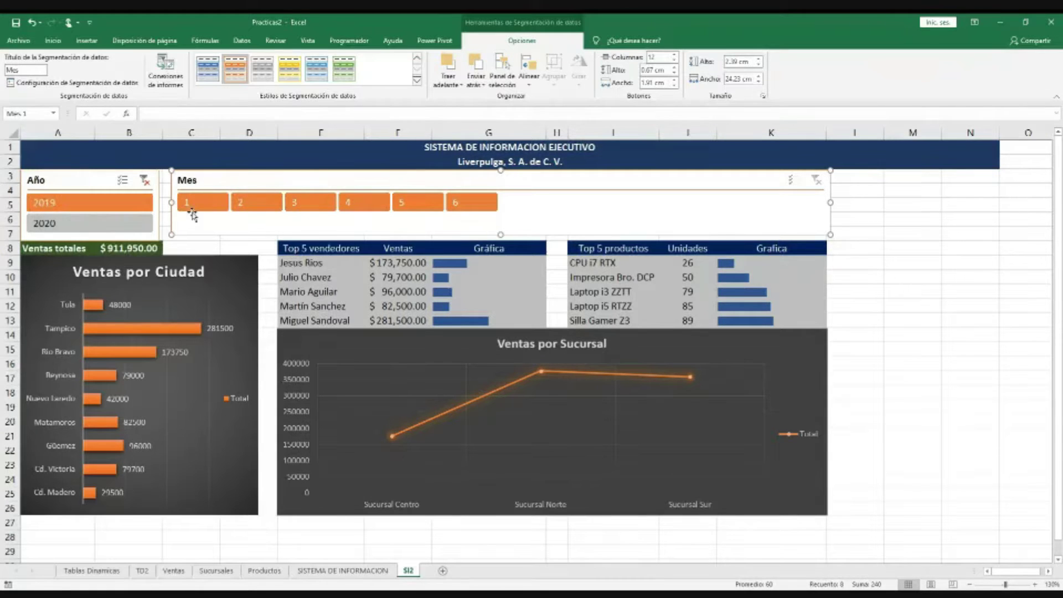
click(144, 181)
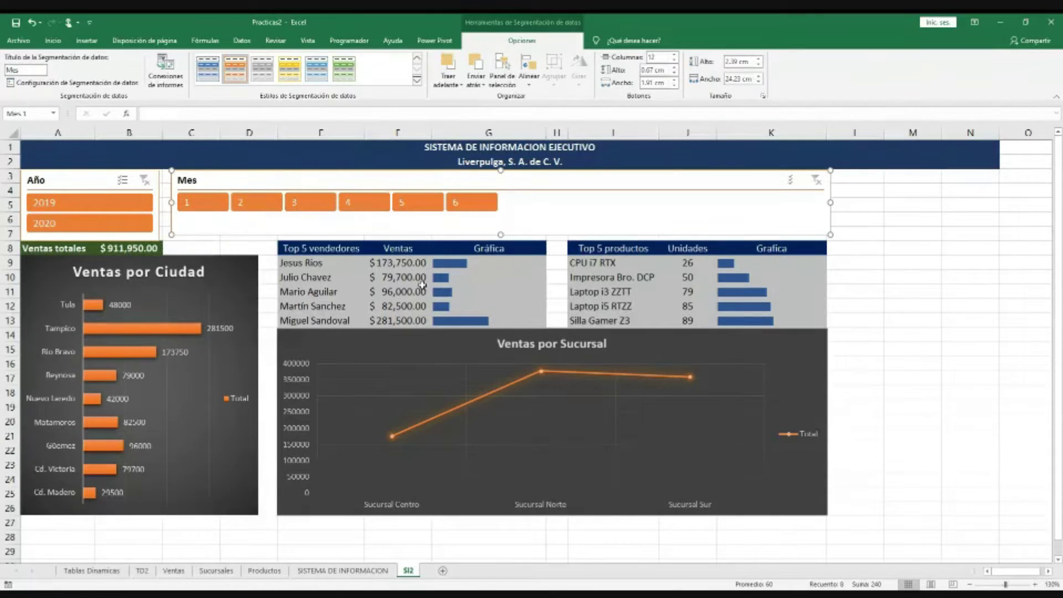
click(159, 187)
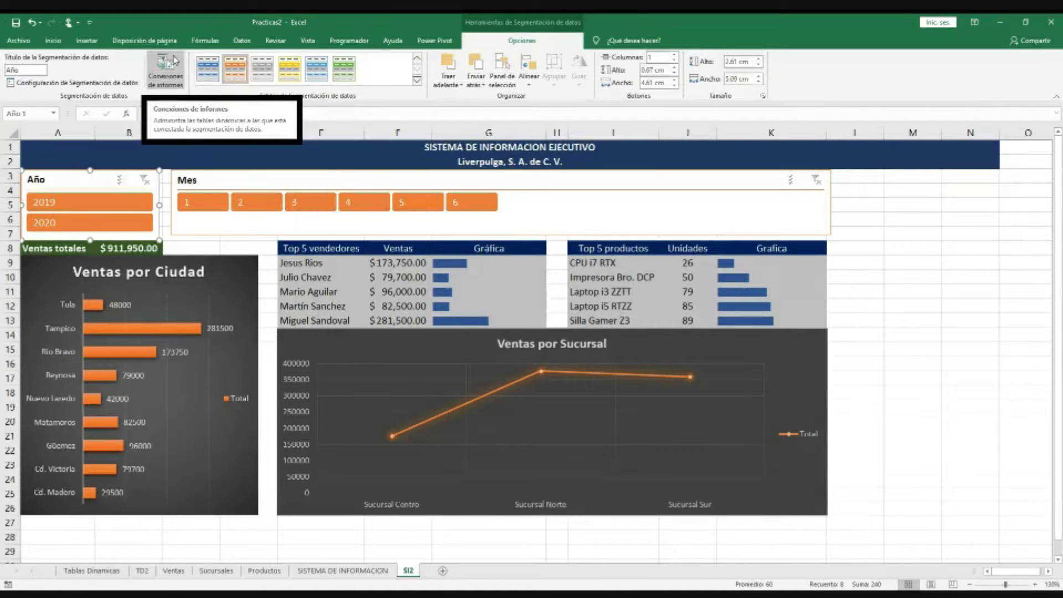
In the Año slicer's Report Connections, tick every Tablas Dinamicas and TD2 pivot table
click(166, 66)
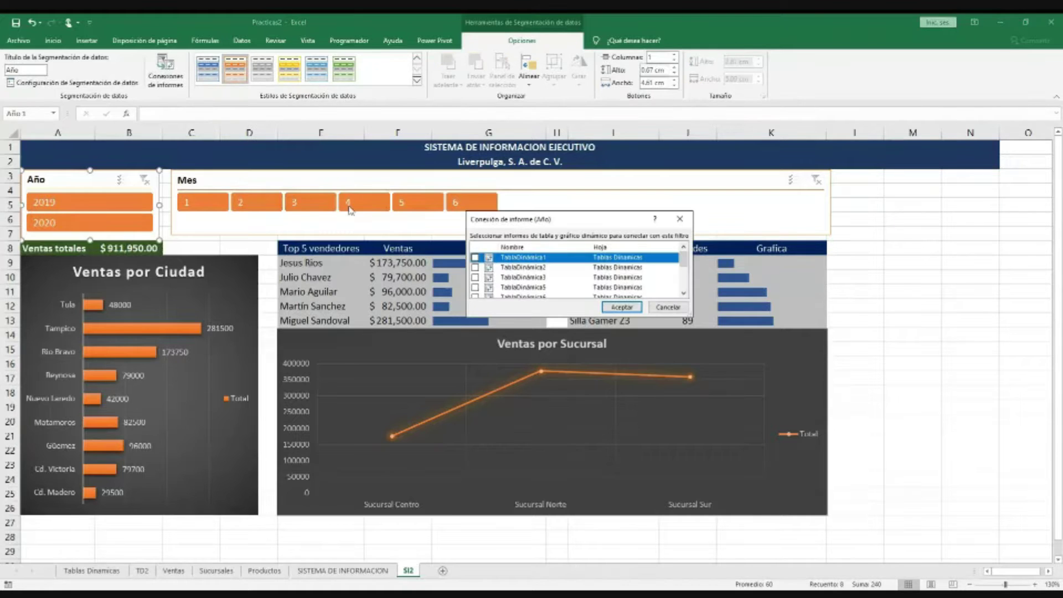
drag(692, 317, 700, 381)
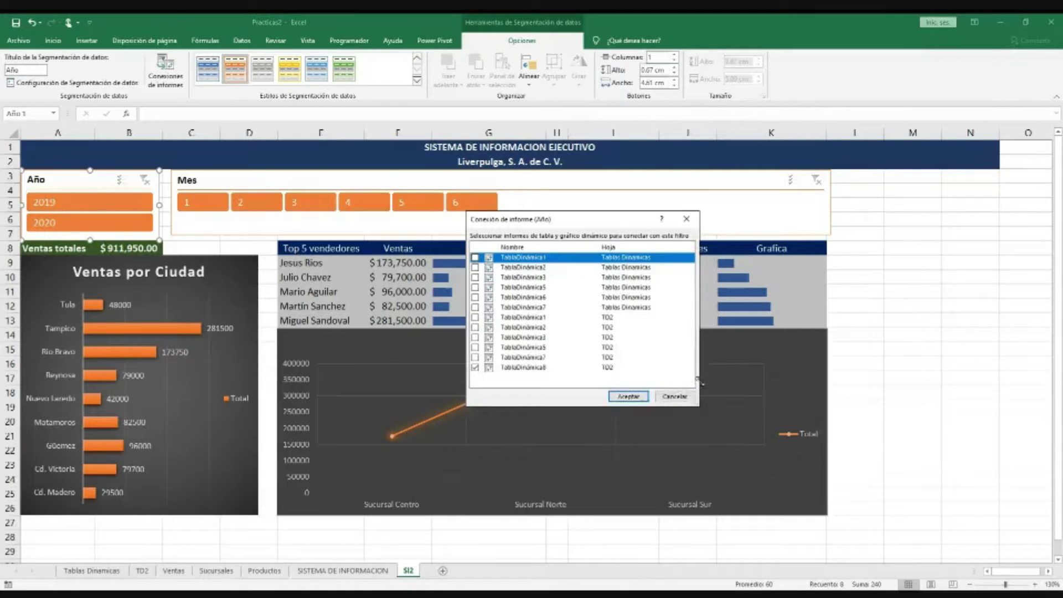
drag(498, 222, 447, 99)
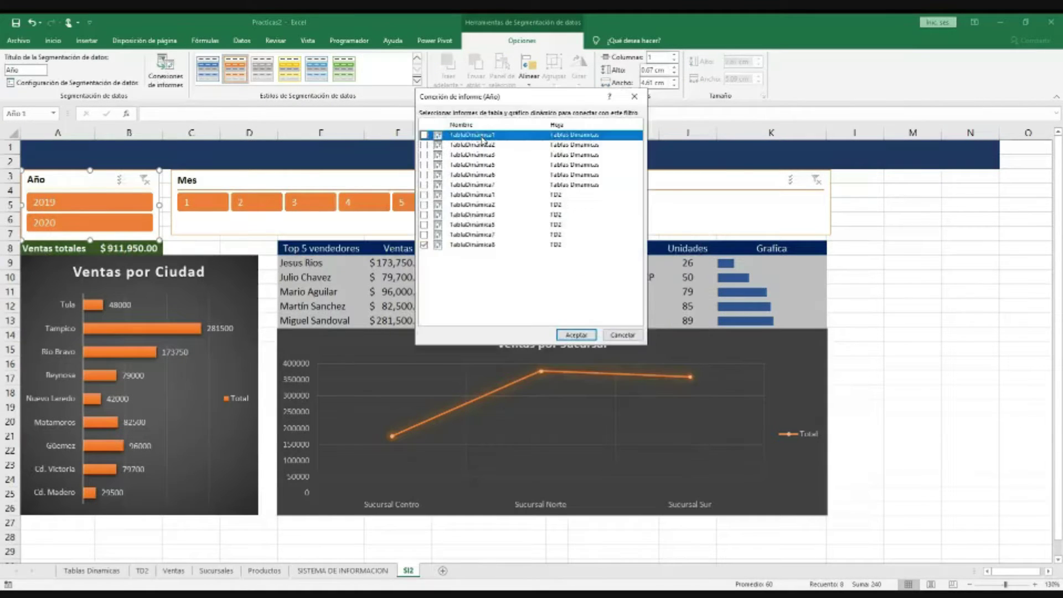
drag(482, 141, 445, 115)
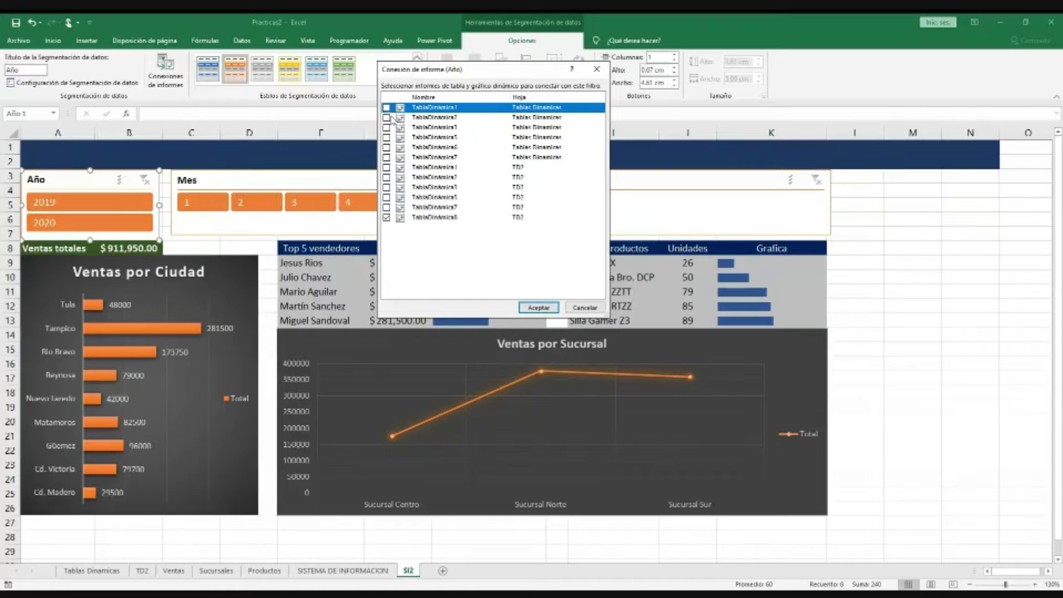
click(386, 108)
click(386, 167)
click(386, 178)
click(386, 188)
click(386, 197)
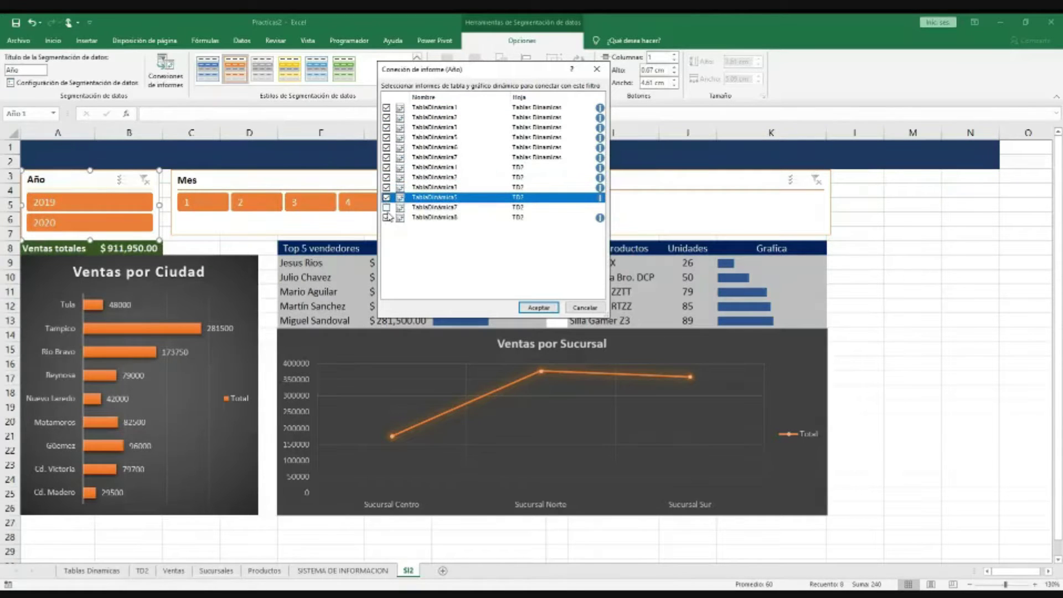
click(386, 207)
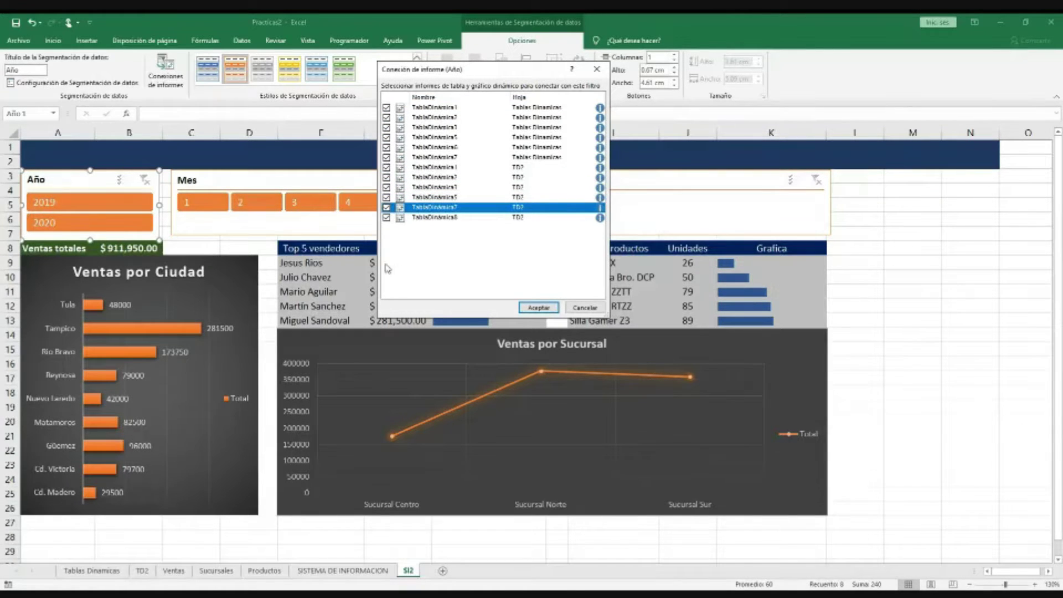
click(538, 308)
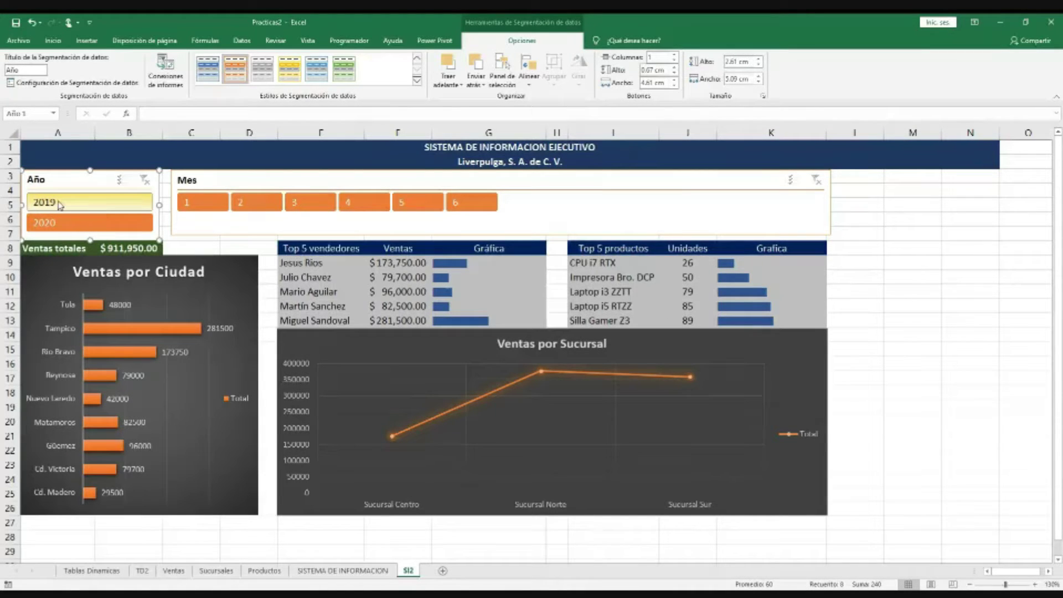
Test the Año slicer by filtering to 2019, 2020, then 2019, and clear the filter
click(59, 204)
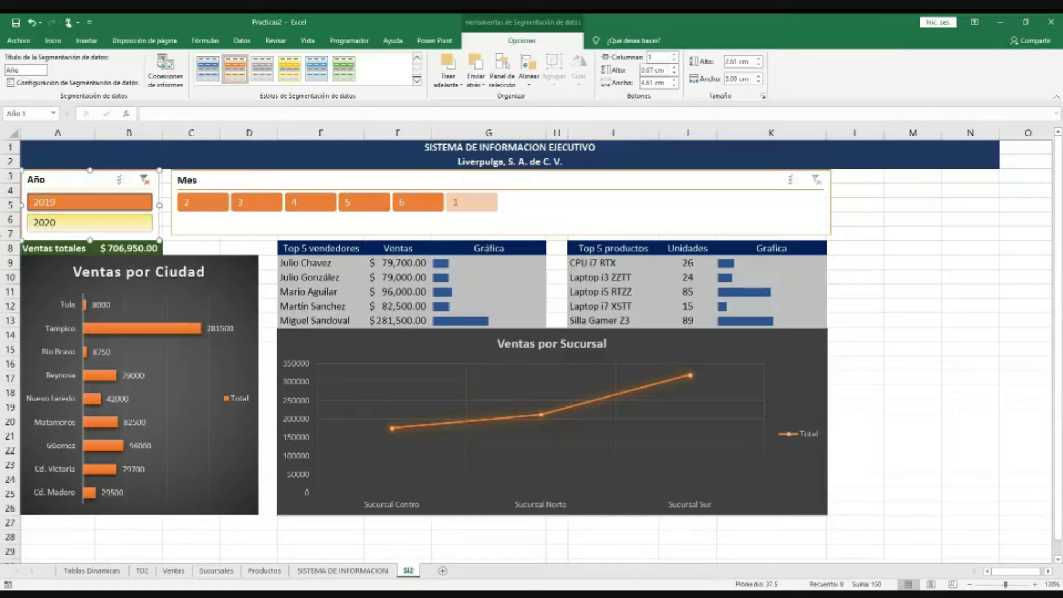
click(41, 223)
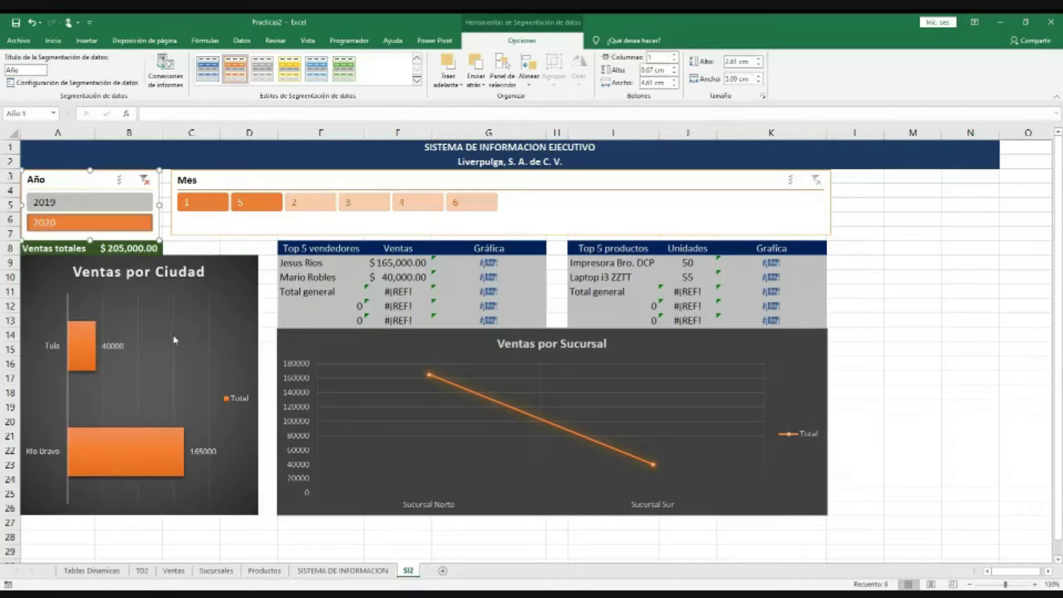
click(88, 202)
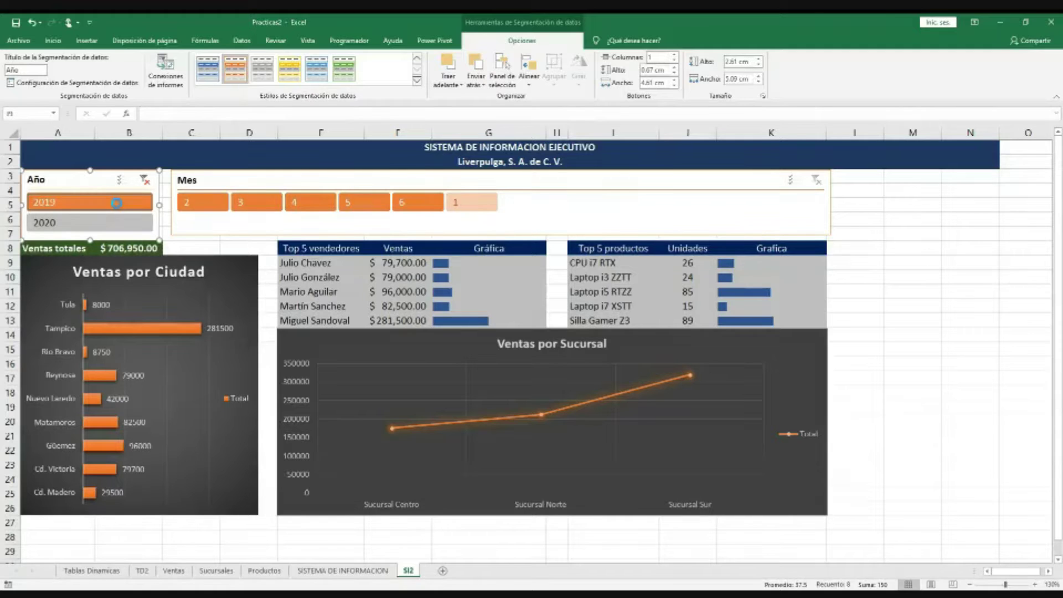
click(144, 181)
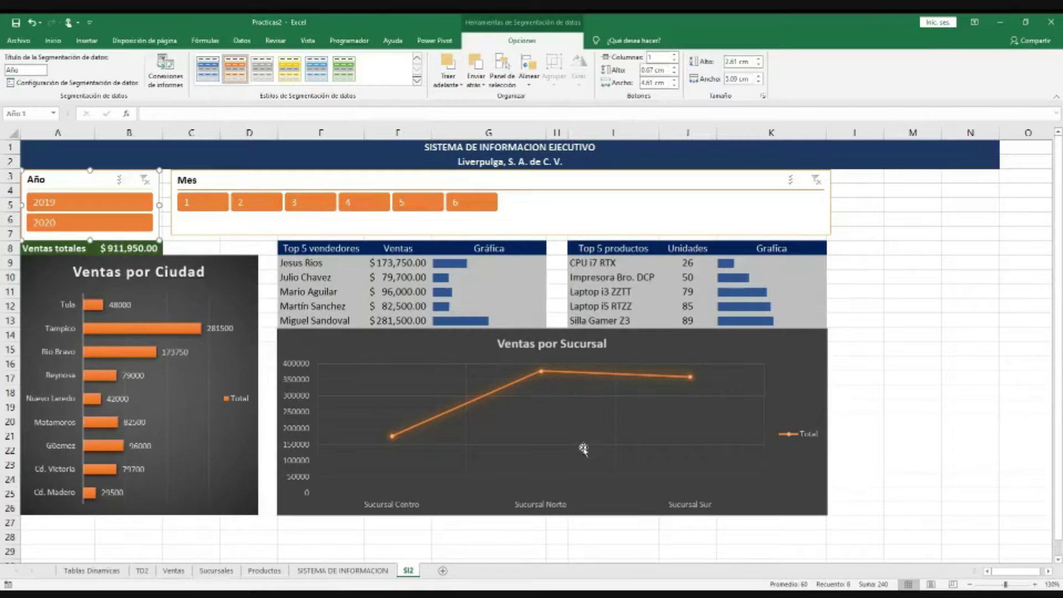
Select the Mes slicer and link it to the six Tablas Dinamicas pivot tables
click(191, 182)
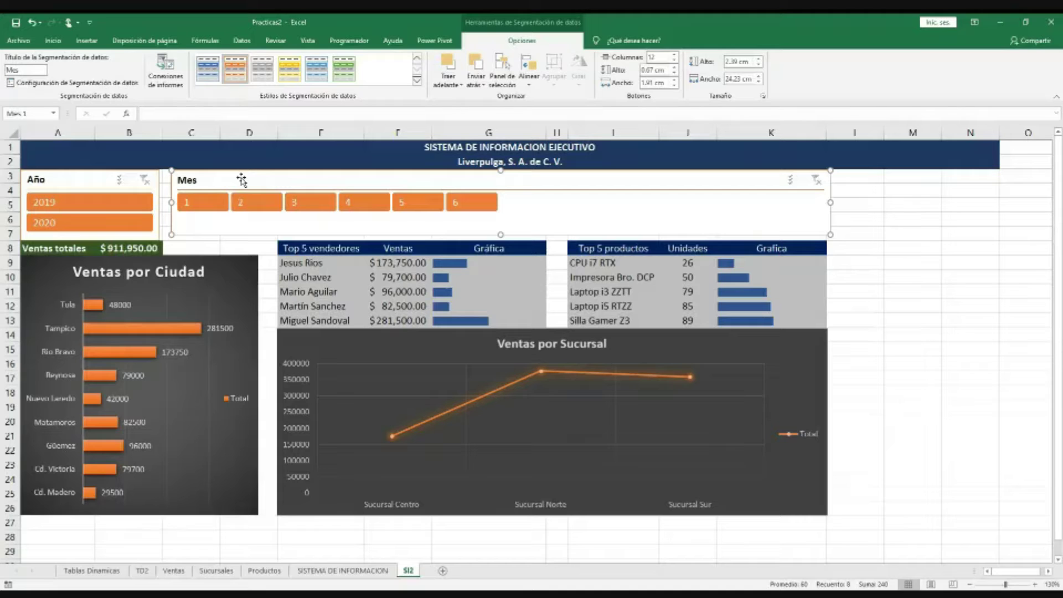
click(173, 74)
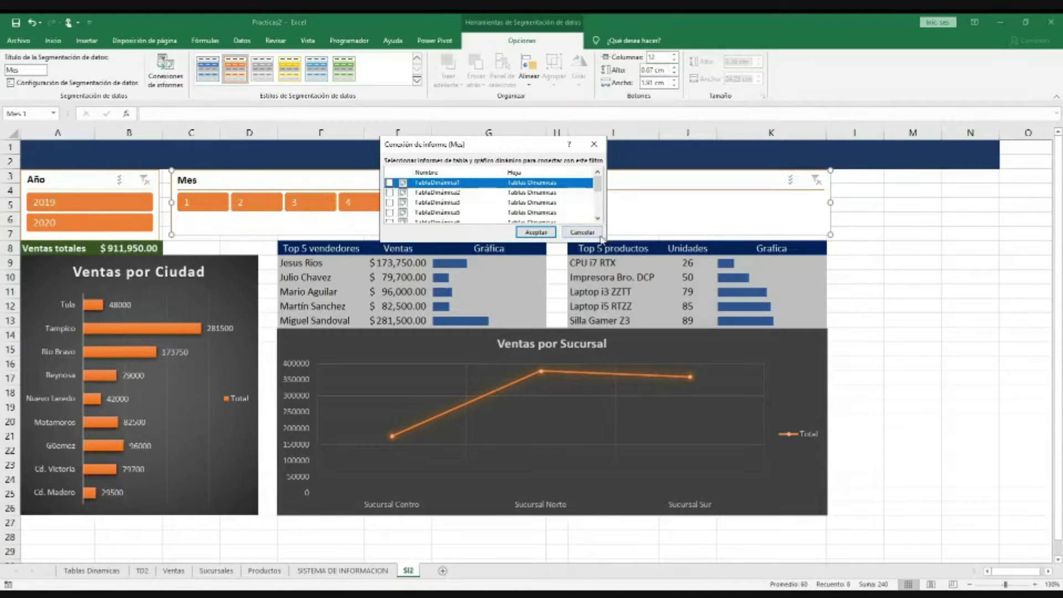
drag(606, 240, 665, 384)
click(390, 183)
click(389, 192)
click(390, 202)
click(389, 213)
click(390, 222)
click(389, 232)
Link the TD2 pivot tables, including TablaDinámica8, to the Mes slicer and confirm
click(389, 242)
click(389, 252)
click(389, 262)
click(389, 282)
click(390, 292)
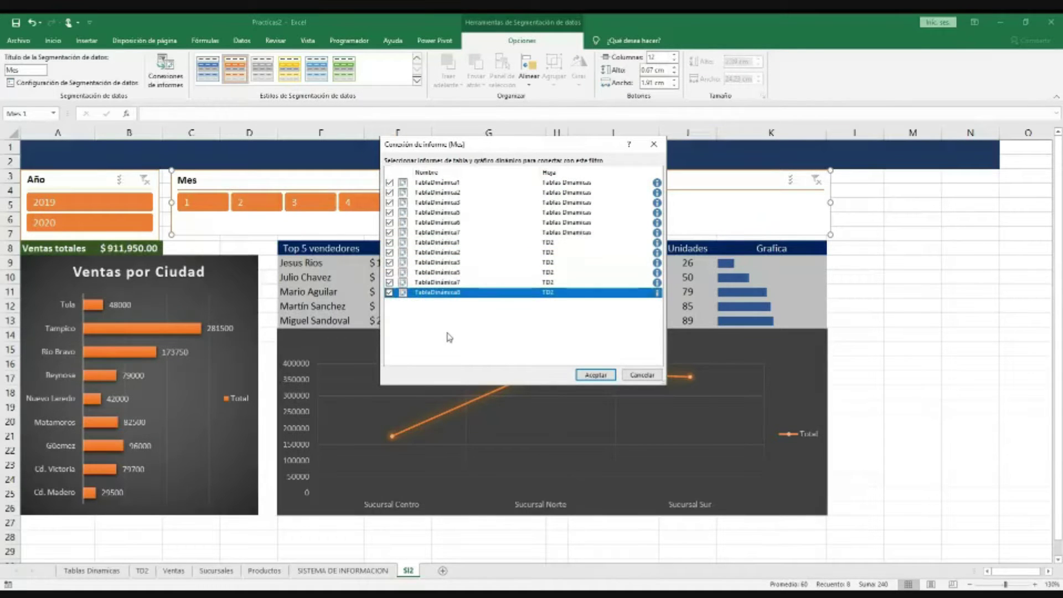
click(595, 375)
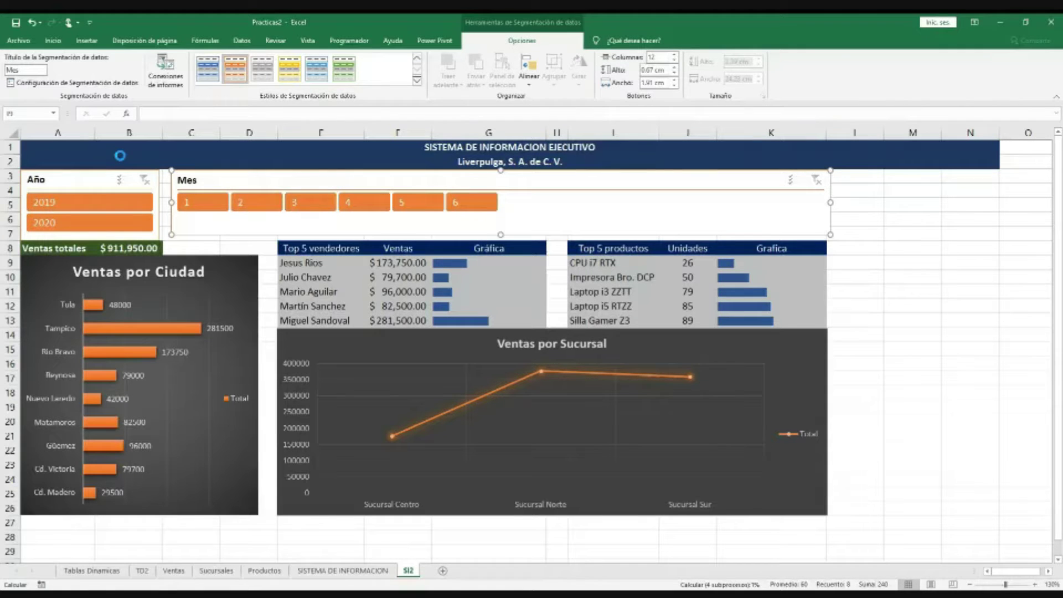
Filter the dashboard to year 2019 and month 2 using the Año and Mes slicers
click(89, 205)
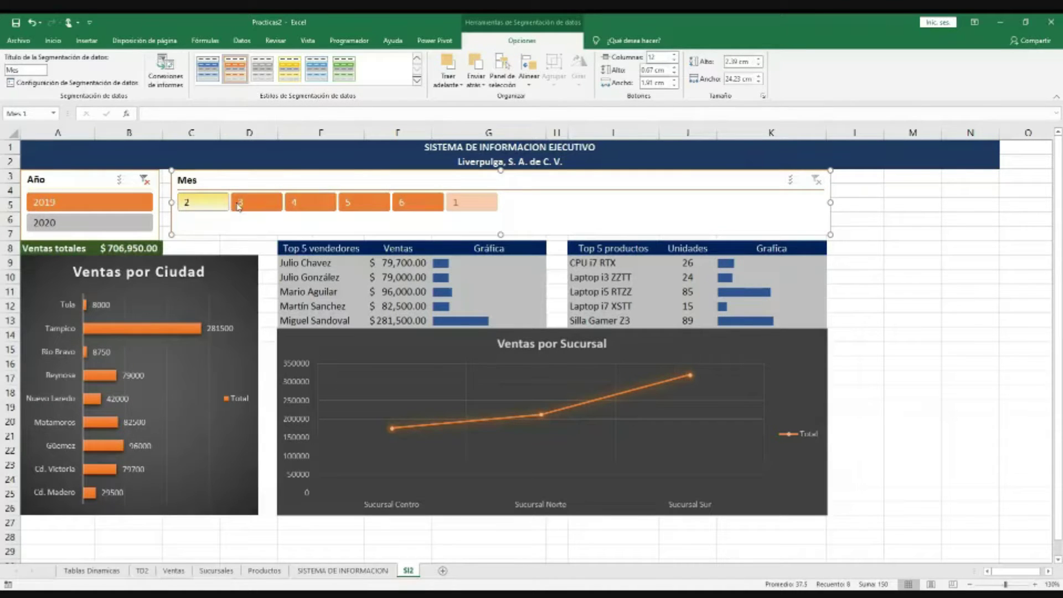
click(197, 204)
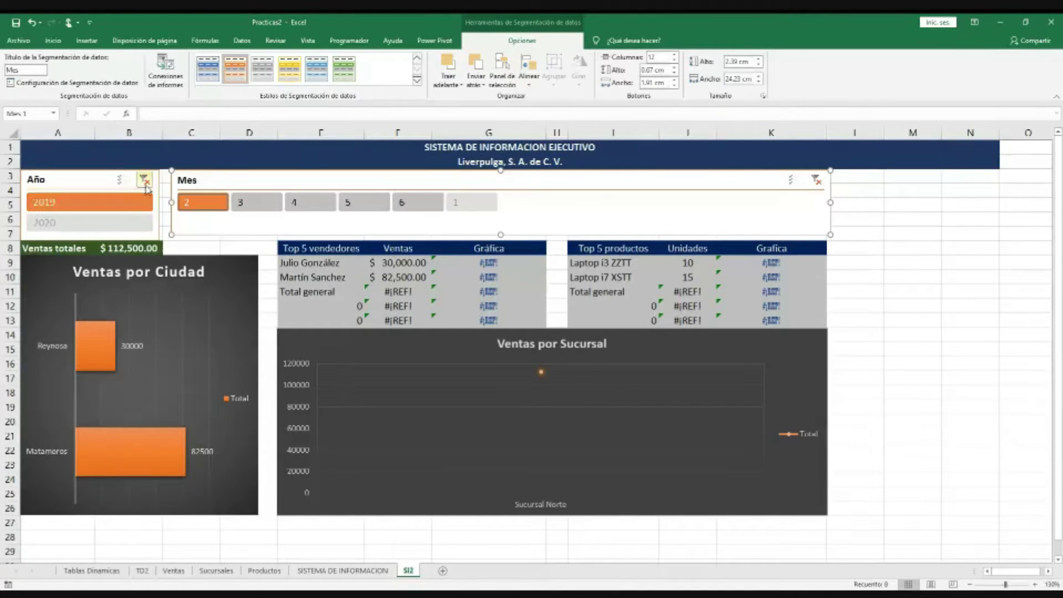
Clear the year filter, keep only 2020, and try months 2 and 5
click(144, 181)
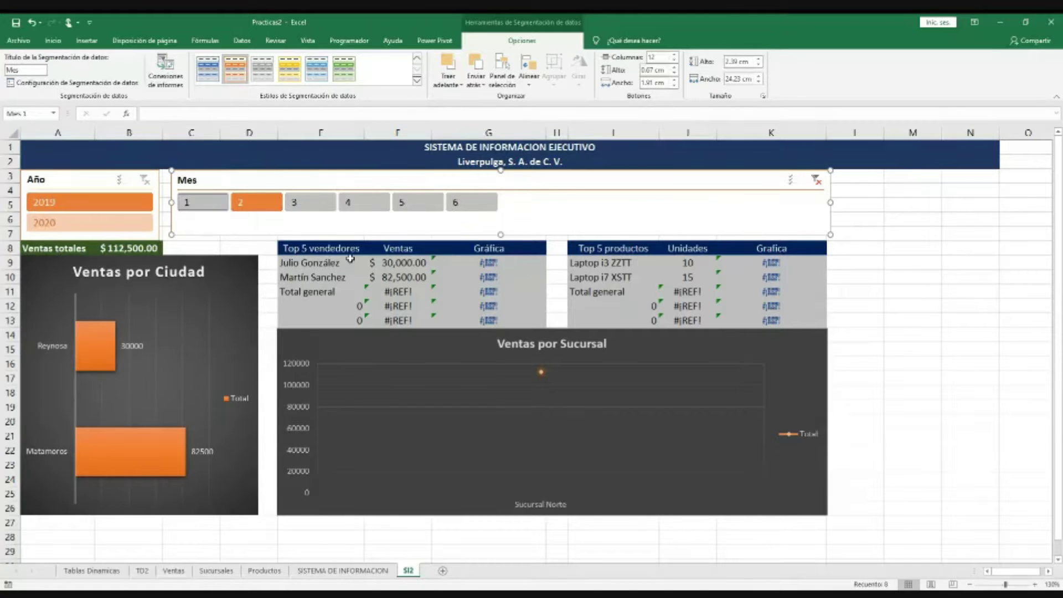
click(82, 224)
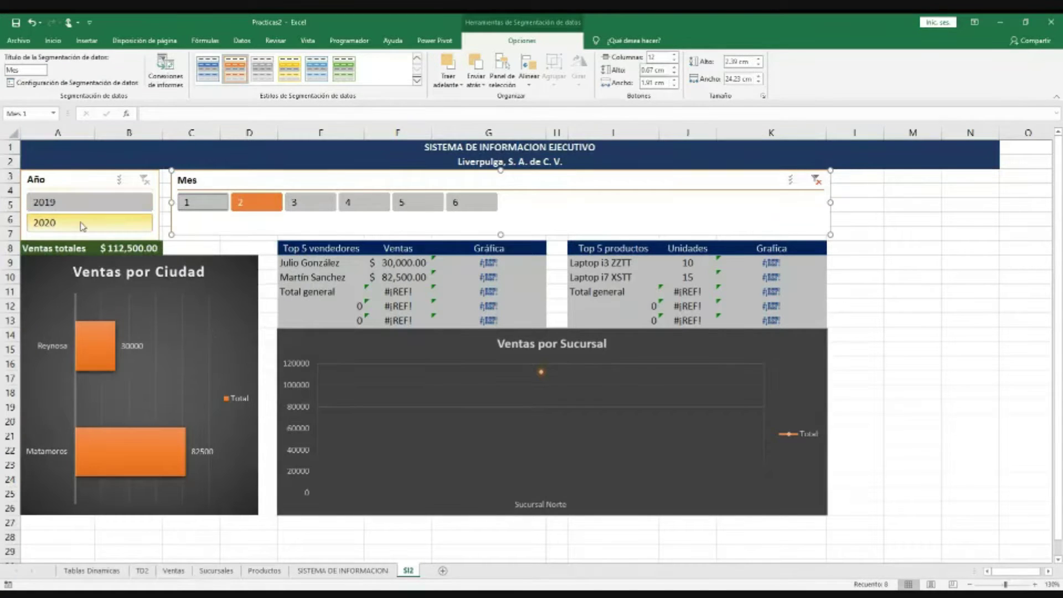
click(82, 224)
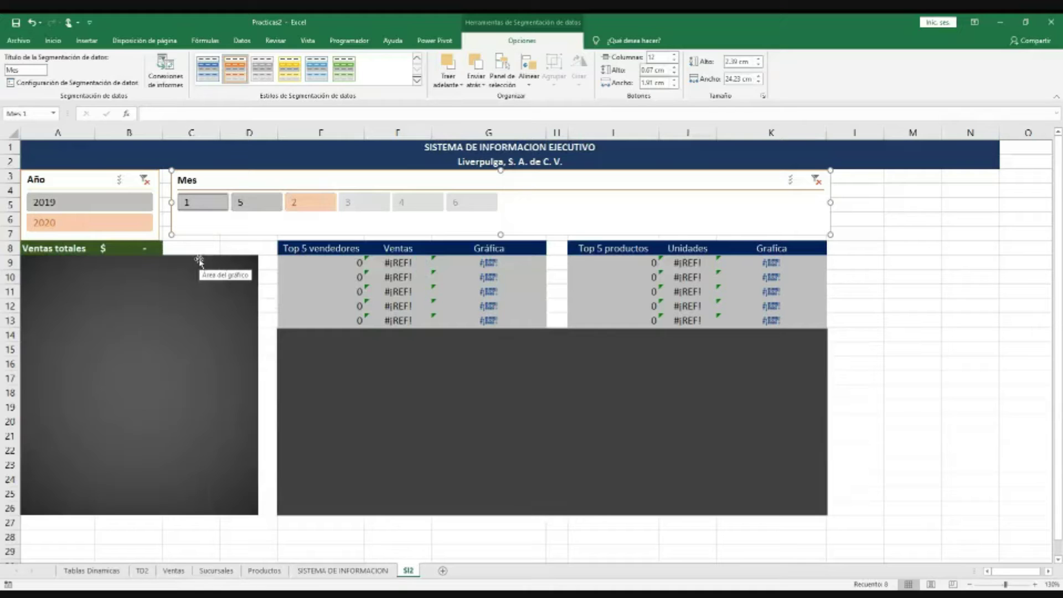
click(297, 209)
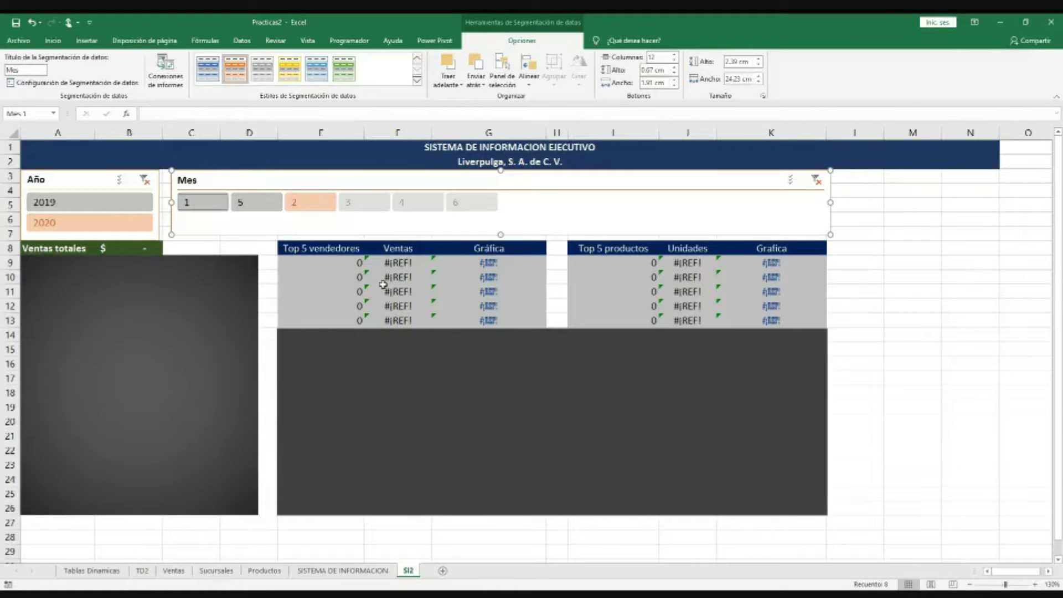
click(256, 203)
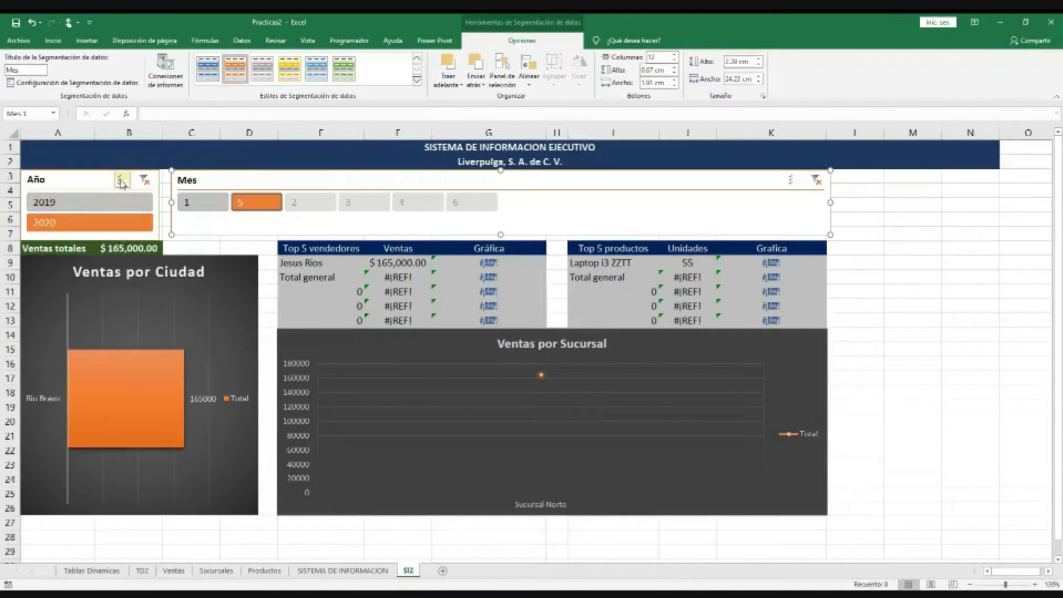
With multi-select on, toggle years 2019 and 2020, then try months 6, 3, 2, ending on 1
click(121, 181)
click(119, 198)
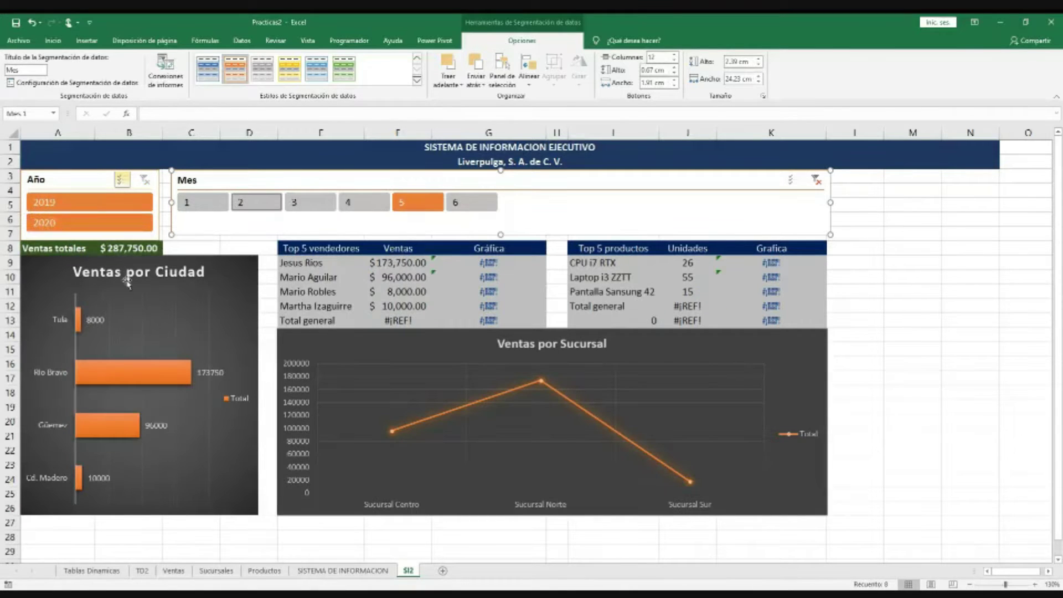
click(87, 205)
click(55, 223)
click(470, 210)
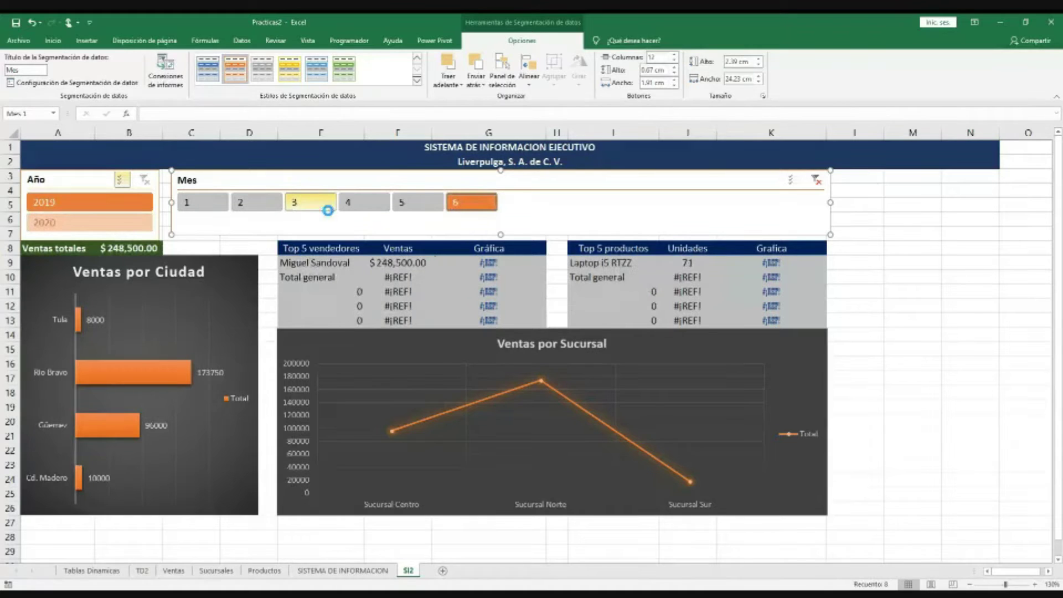
click(327, 208)
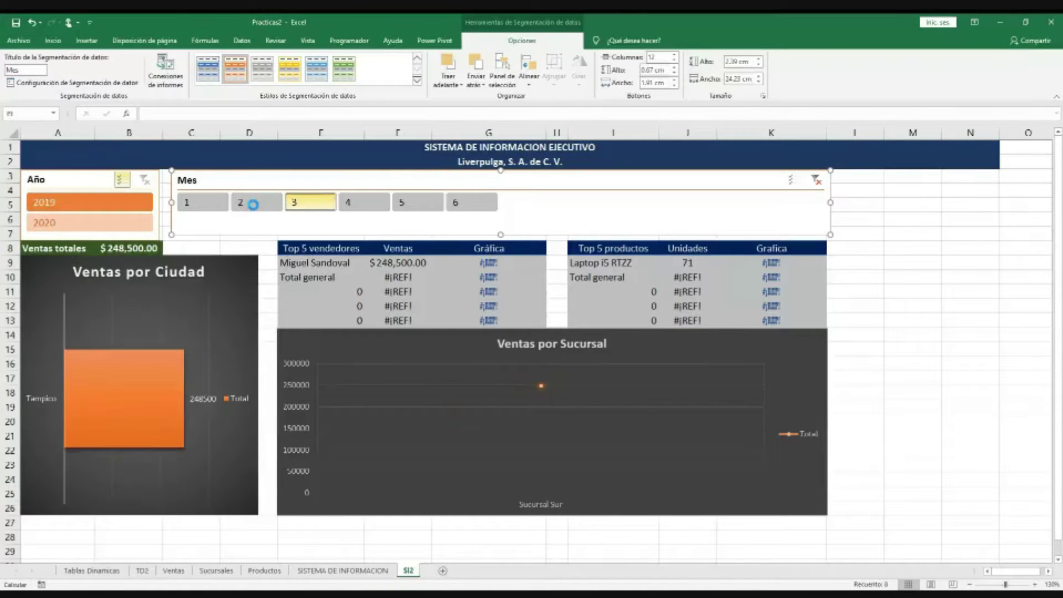
click(253, 204)
click(209, 201)
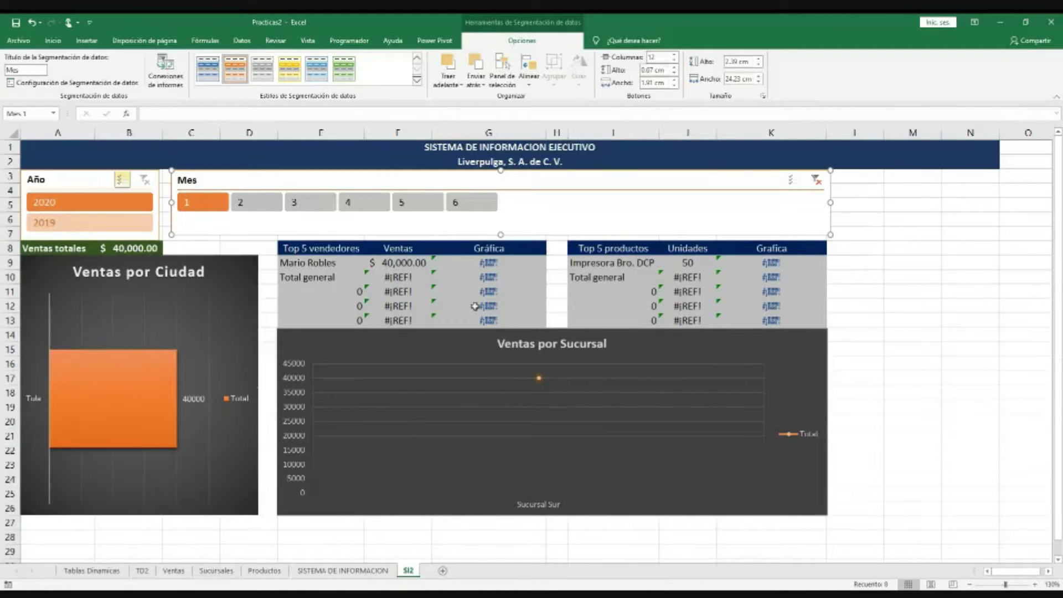
click(487, 264)
click(487, 292)
click(397, 277)
click(404, 292)
click(404, 306)
click(403, 321)
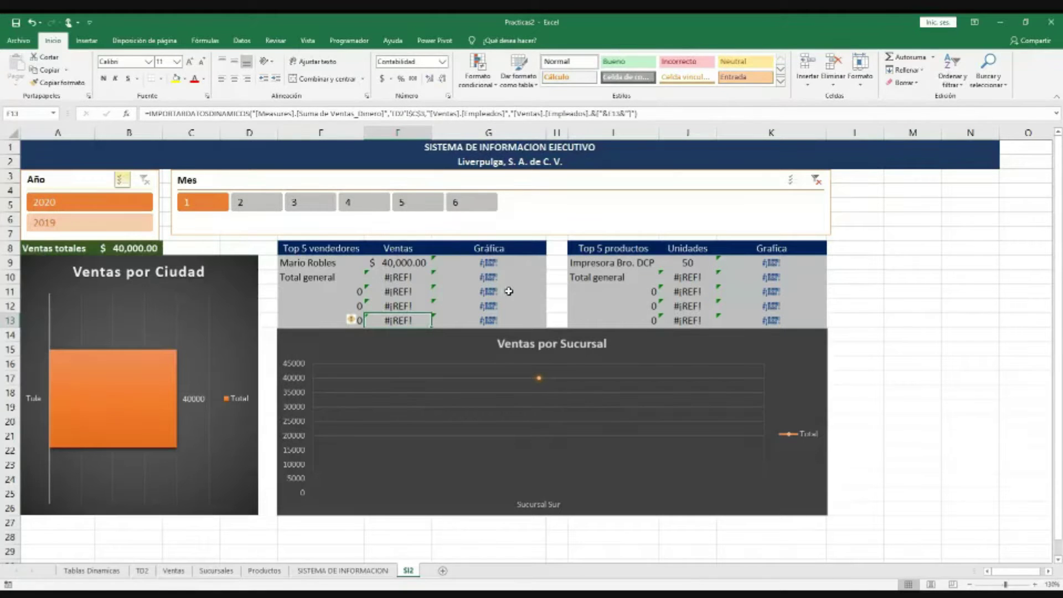
click(499, 264)
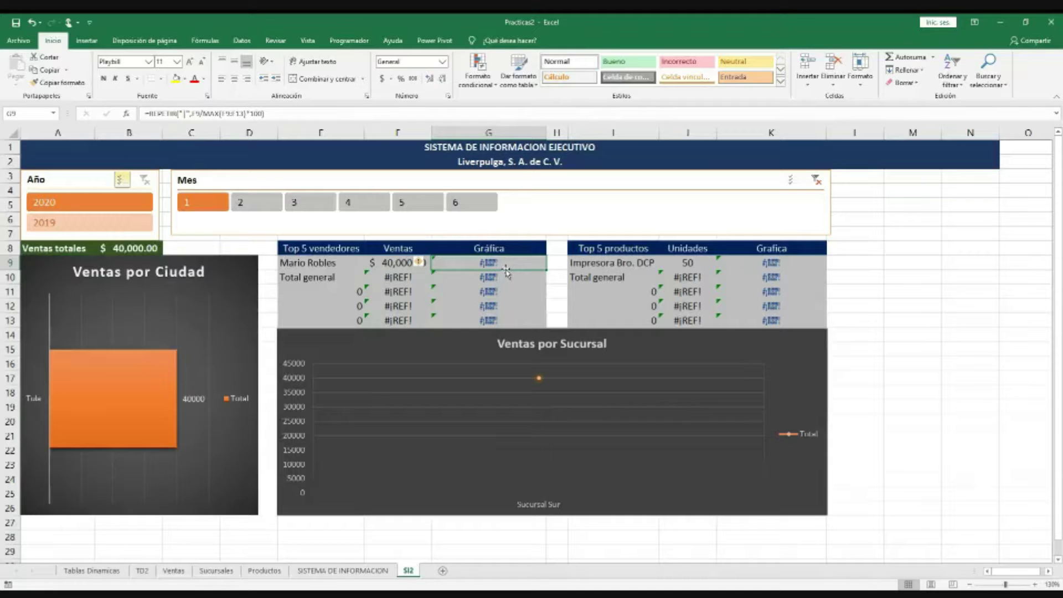
click(133, 221)
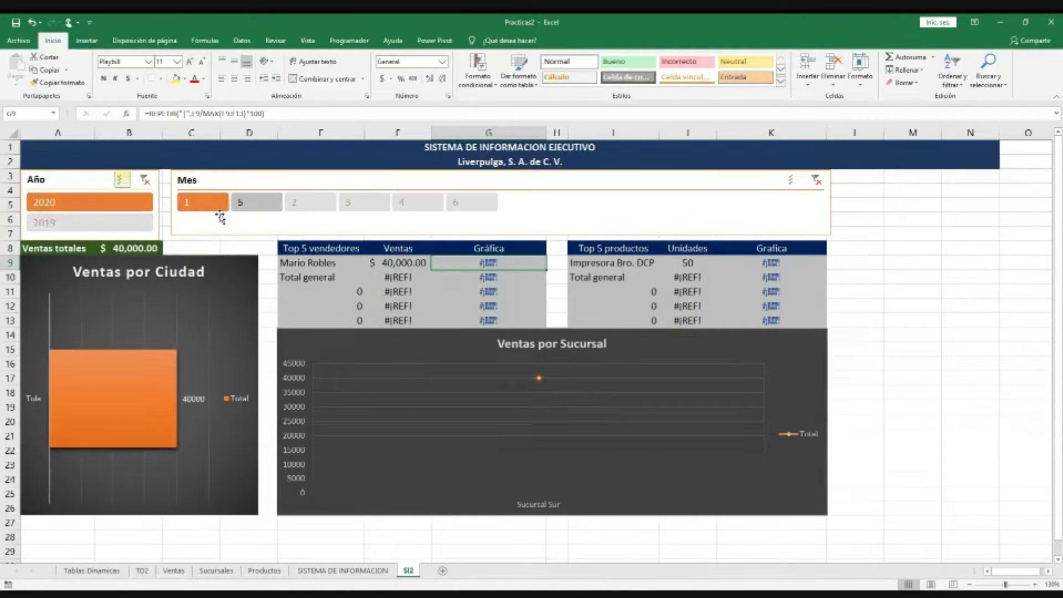
click(251, 208)
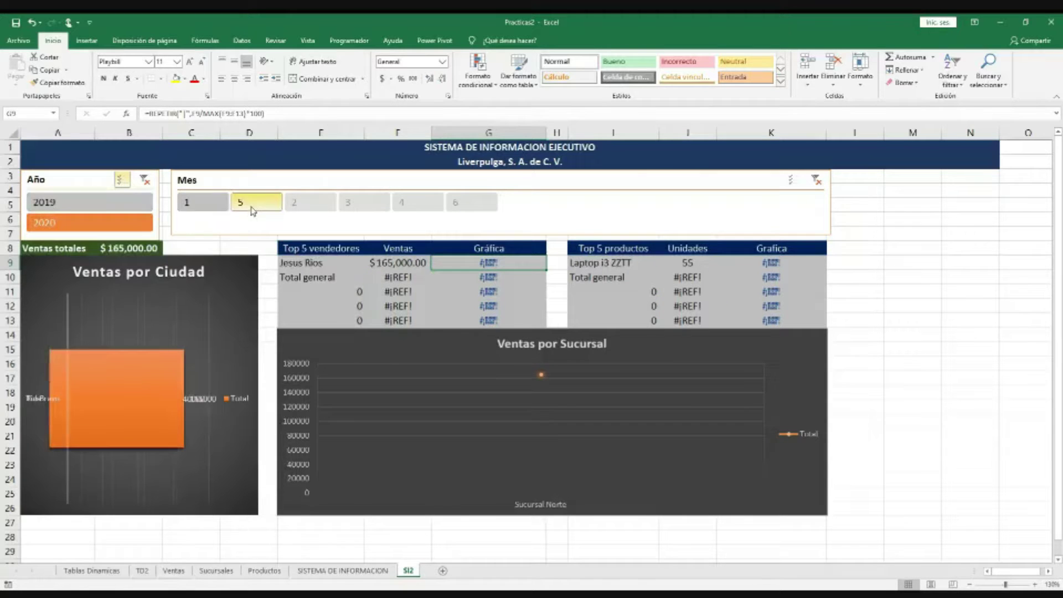
click(216, 204)
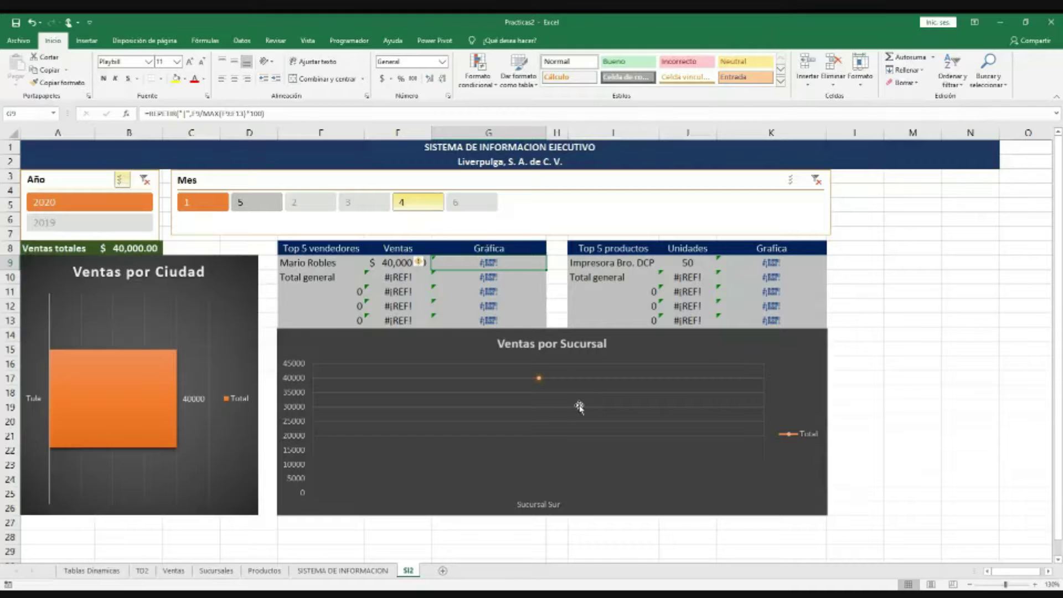
Zoom in and enter 9 in G31 and 0 in G32
scroll(488, 537, down, 1)
scroll(487, 539, down, 5)
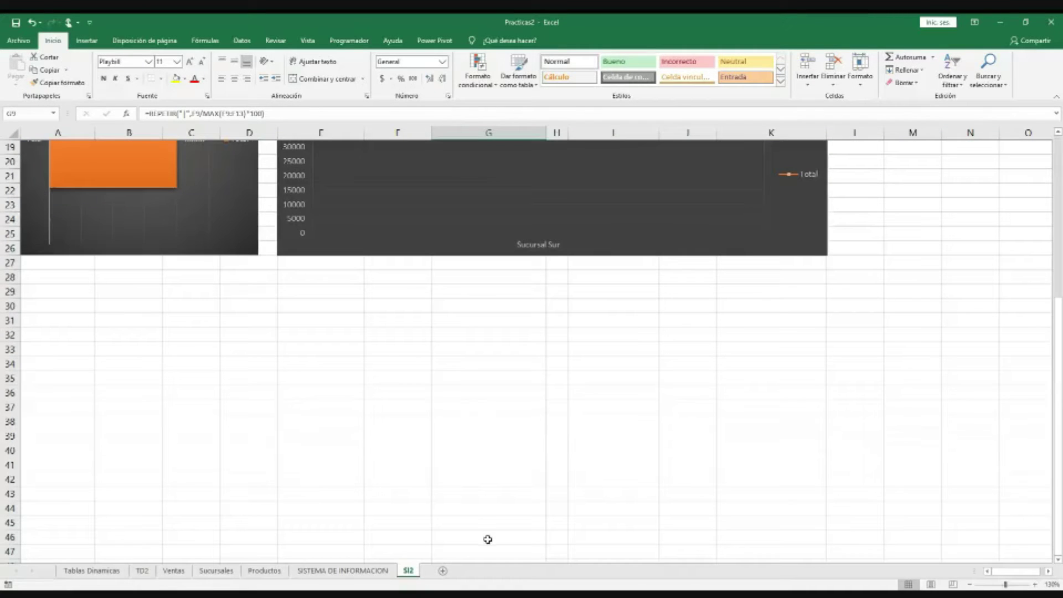
click(1036, 586)
click(1036, 586)
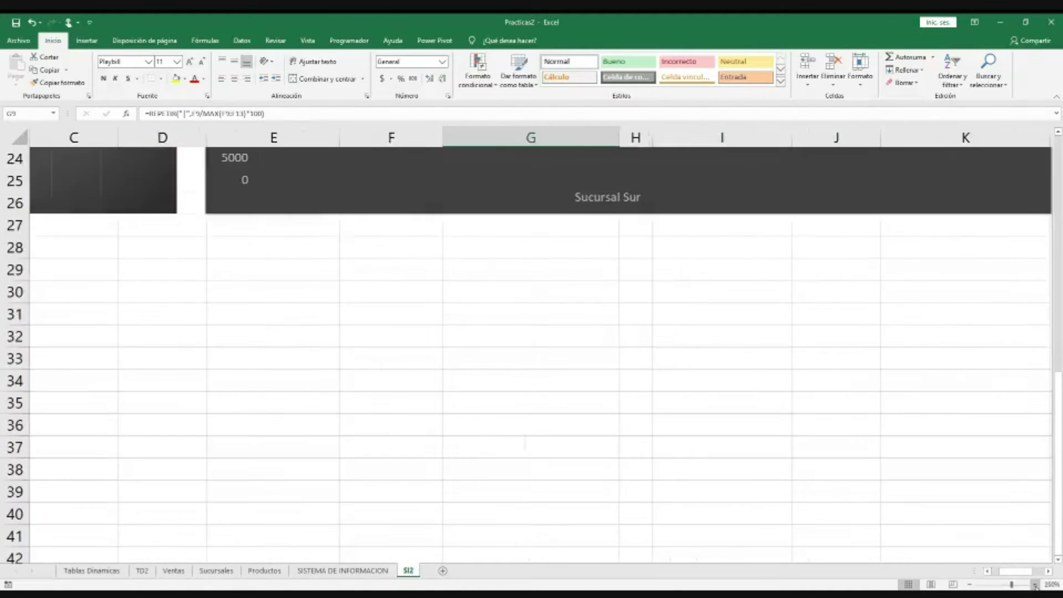
click(1035, 585)
click(487, 302)
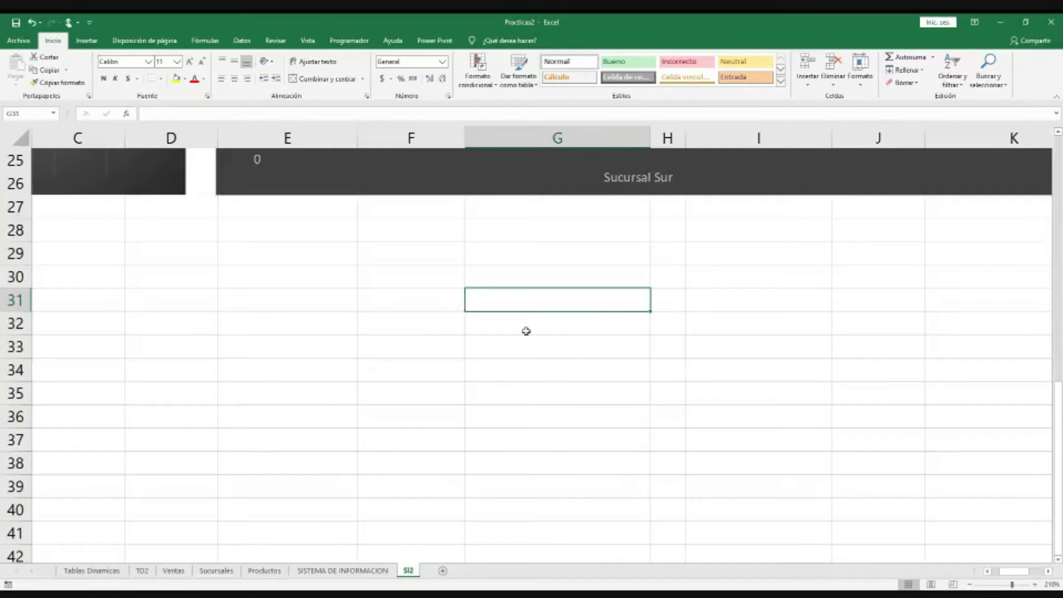
text(9)
key(Return)
text(0)
key(Return)
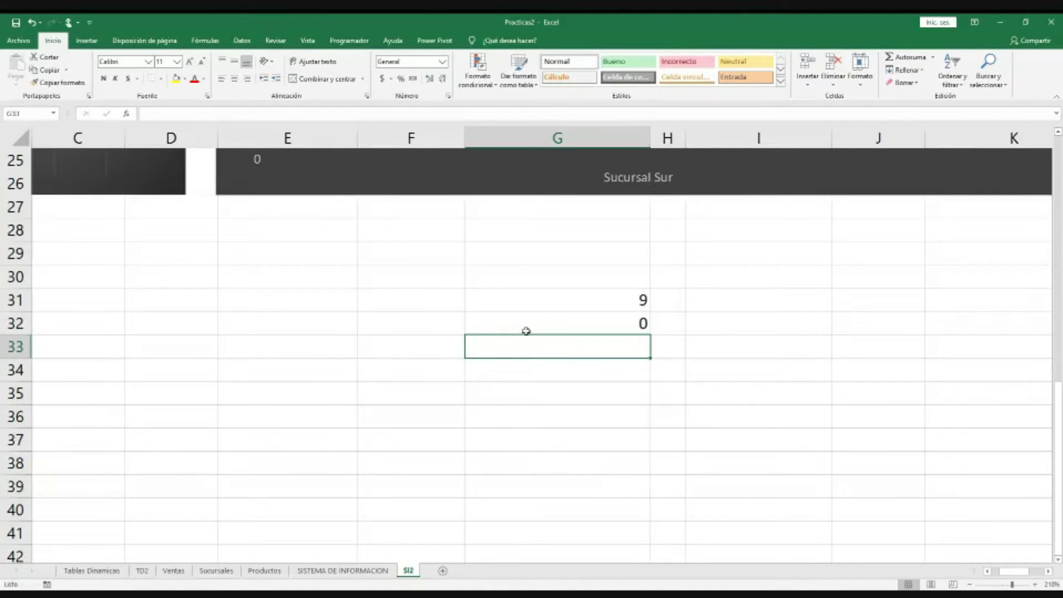
key(Return)
Enter the formula =G31/G32 in G34
text(=)
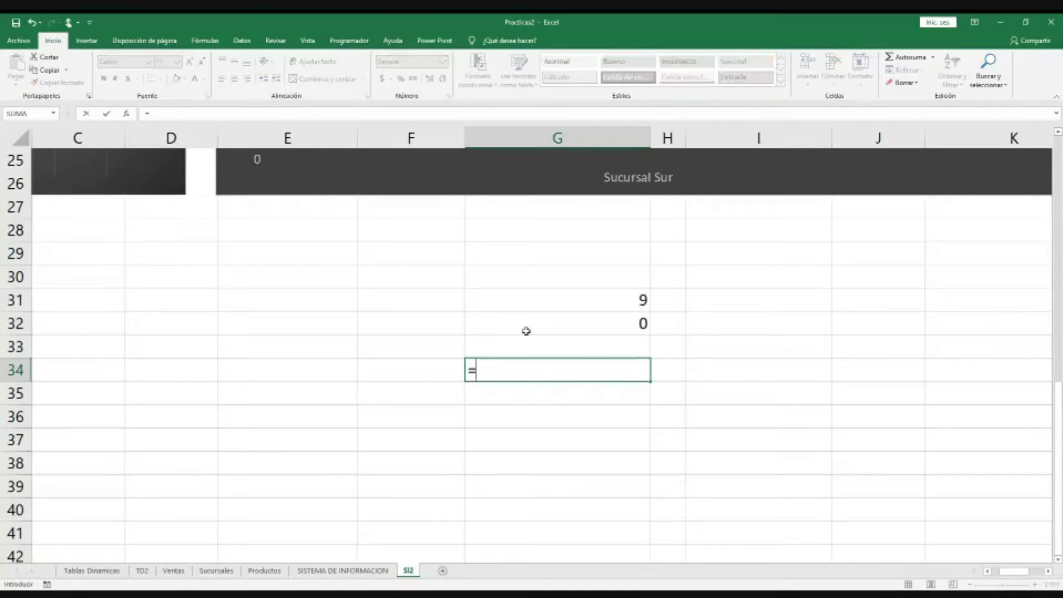
click(551, 301)
text(/)
click(556, 317)
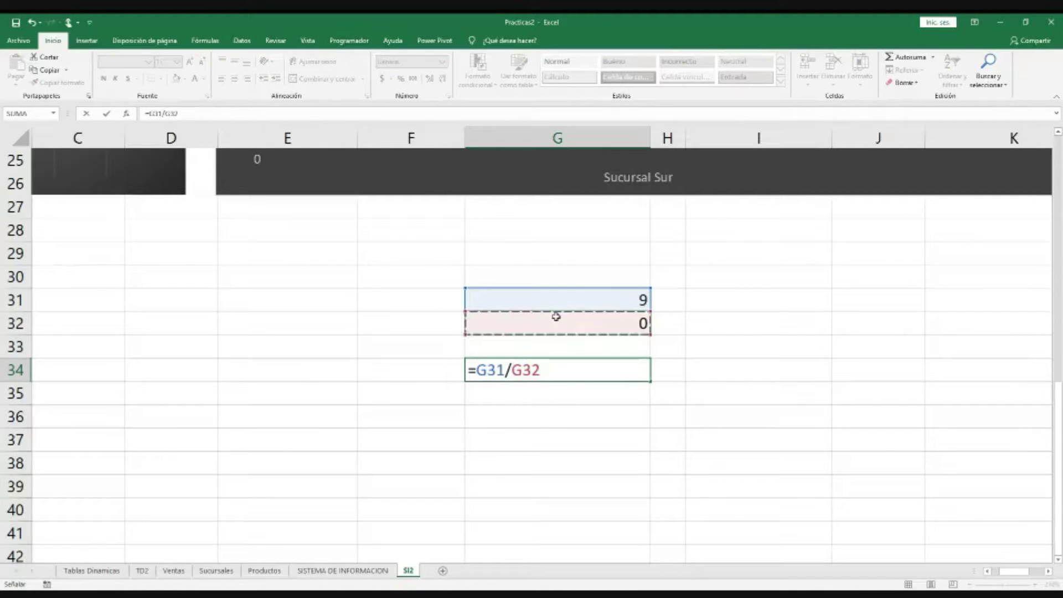
key(Return)
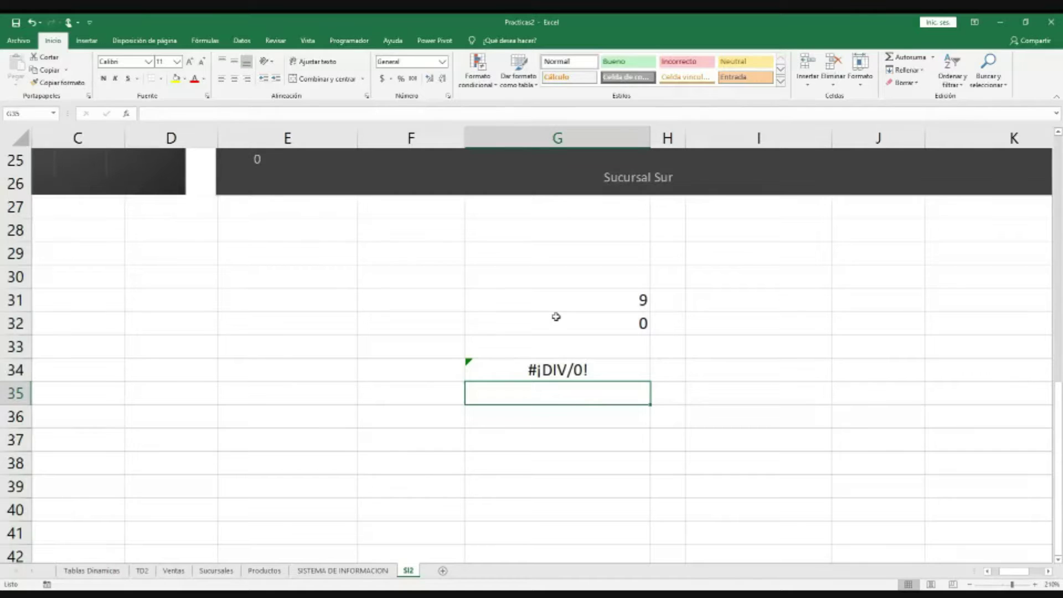
Inspect G34's #¡DIV/0! result, then clear its formula and start typing =Si
key(Up)
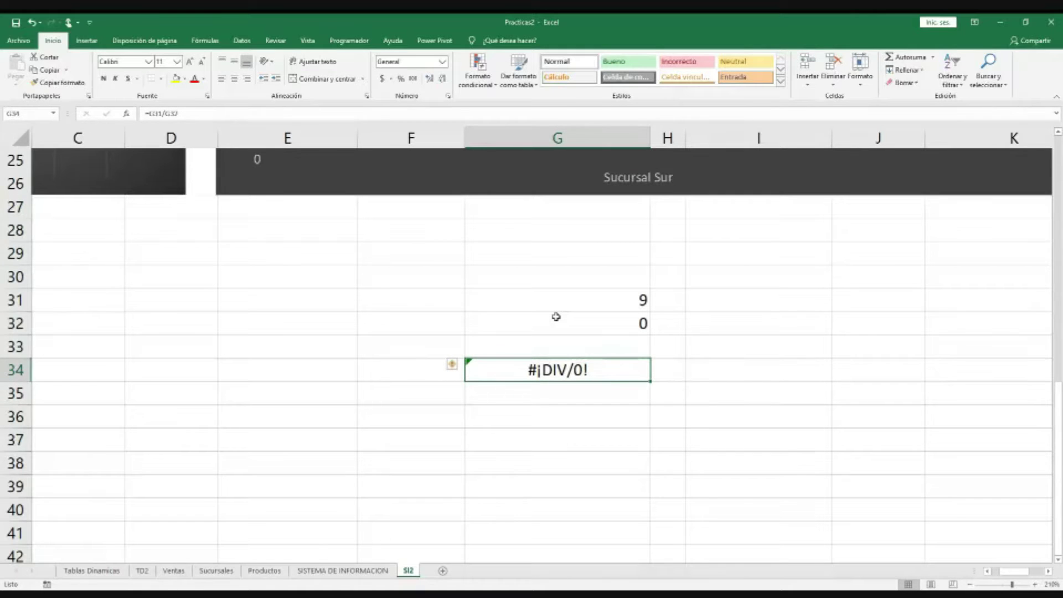
key(Up)
key(Up)
key(Up)
key(Up)
key(Down)
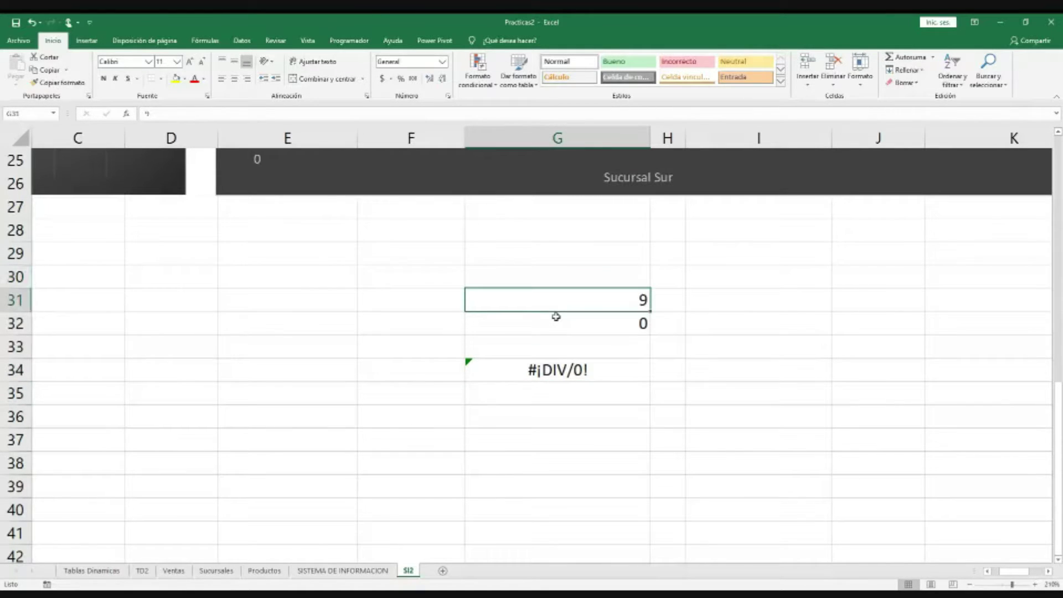
key(Down)
key(Up)
click(564, 372)
click(563, 391)
click(562, 371)
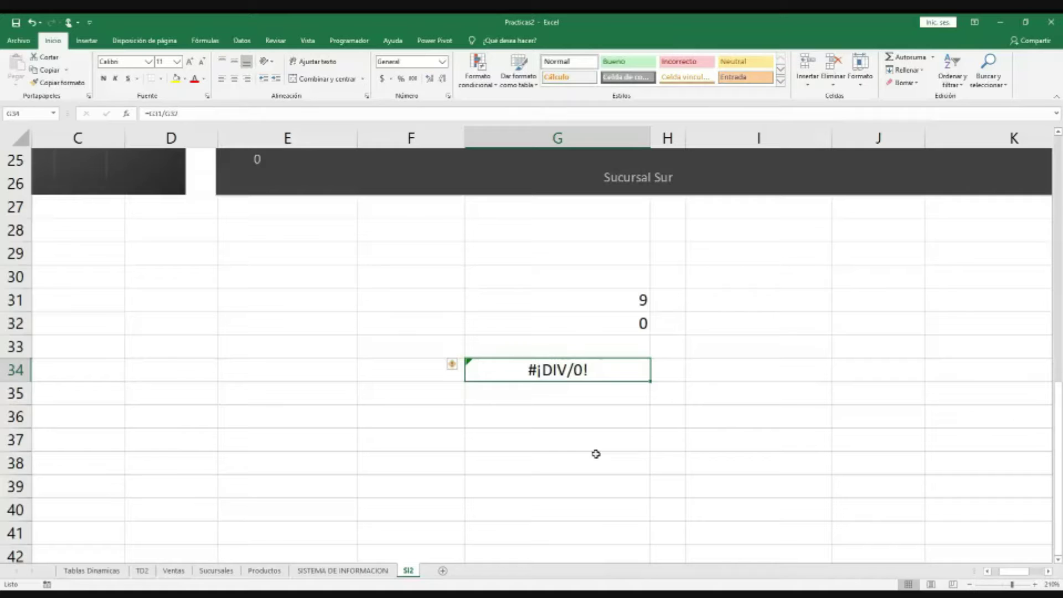
key(F2)
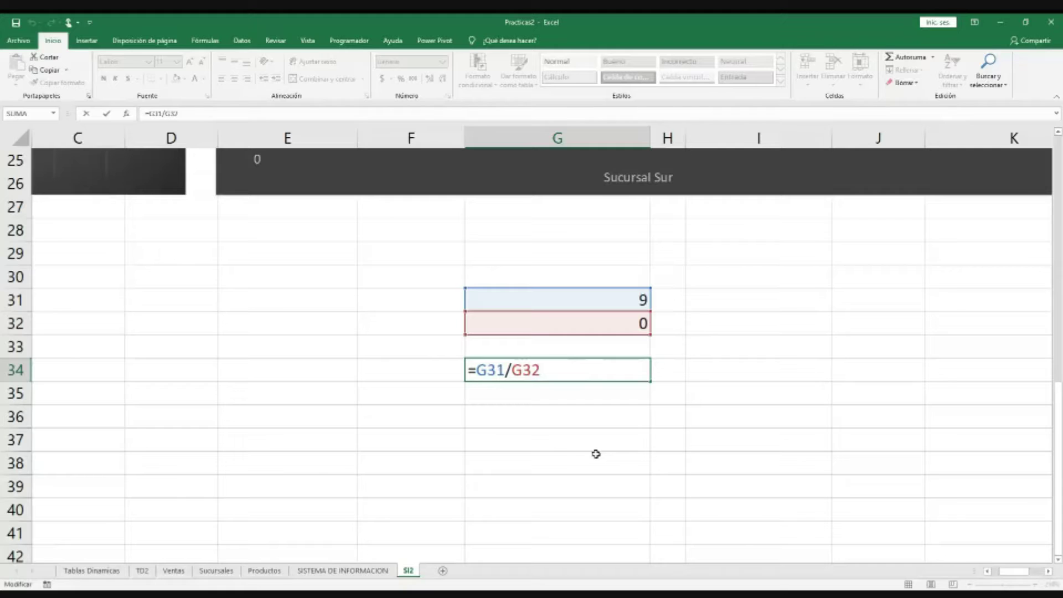
key(BackSpace)
key(BackSpace)
key(BackSpace)
key(BackSpace)
key(BackSpace)
key(BackSpace)
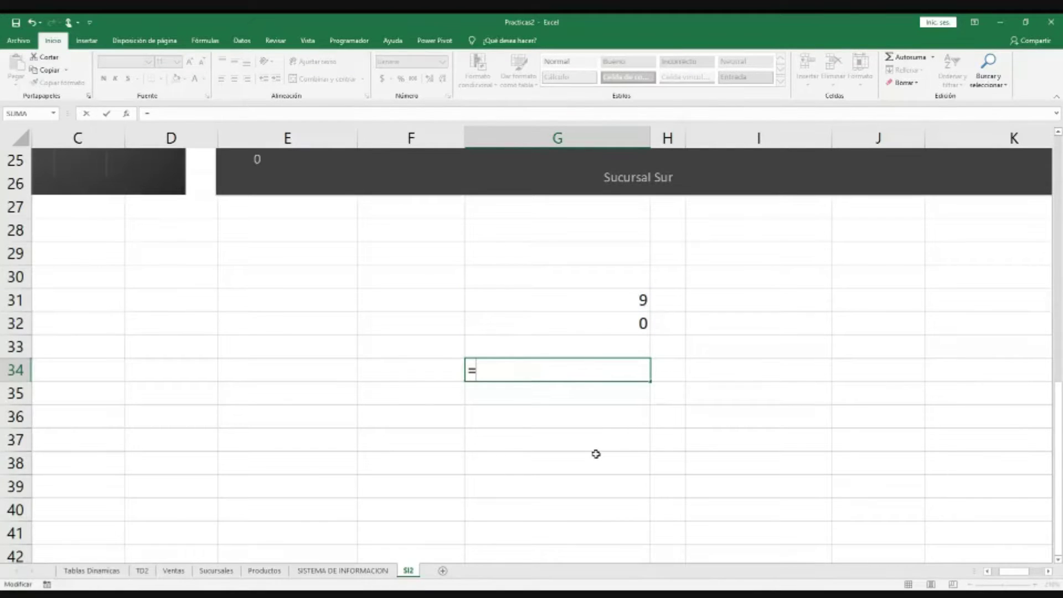
text(Si)
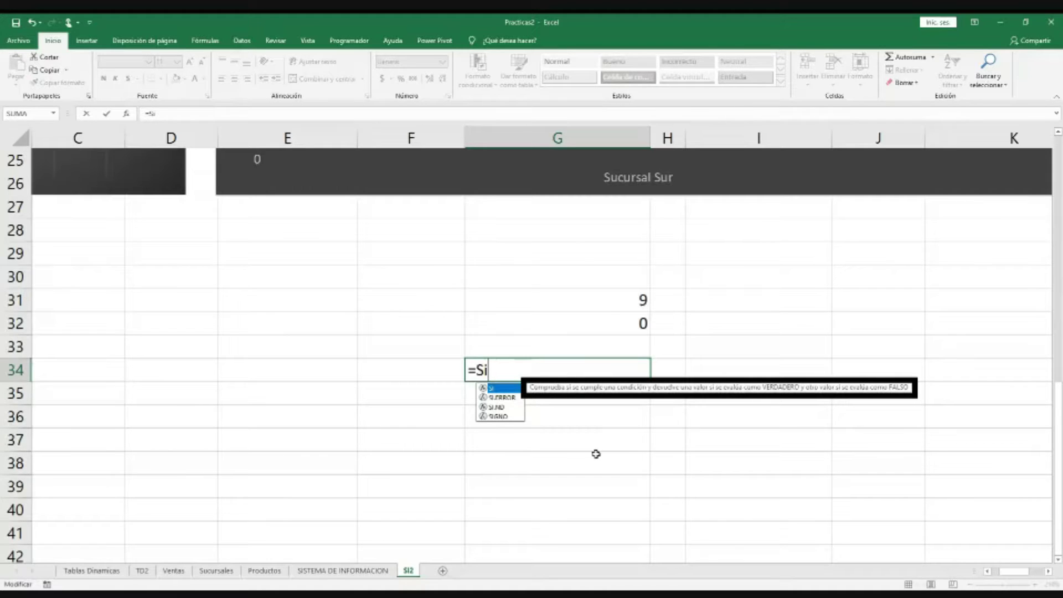
Complete G34 as =Si.Error(G31/G32,"Hola") so it displays Hola
text(.Er)
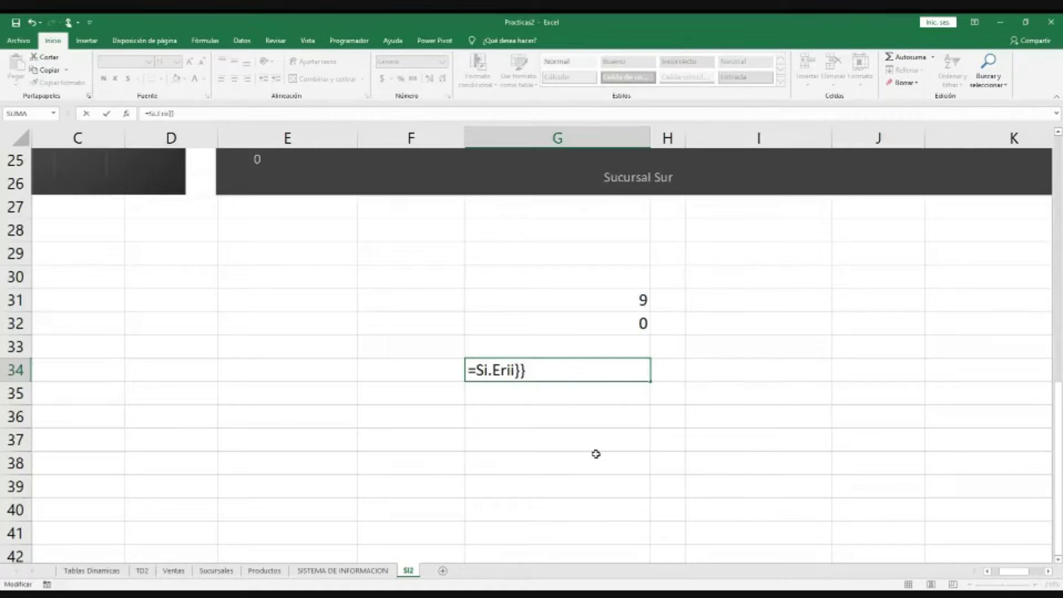
text(ror)
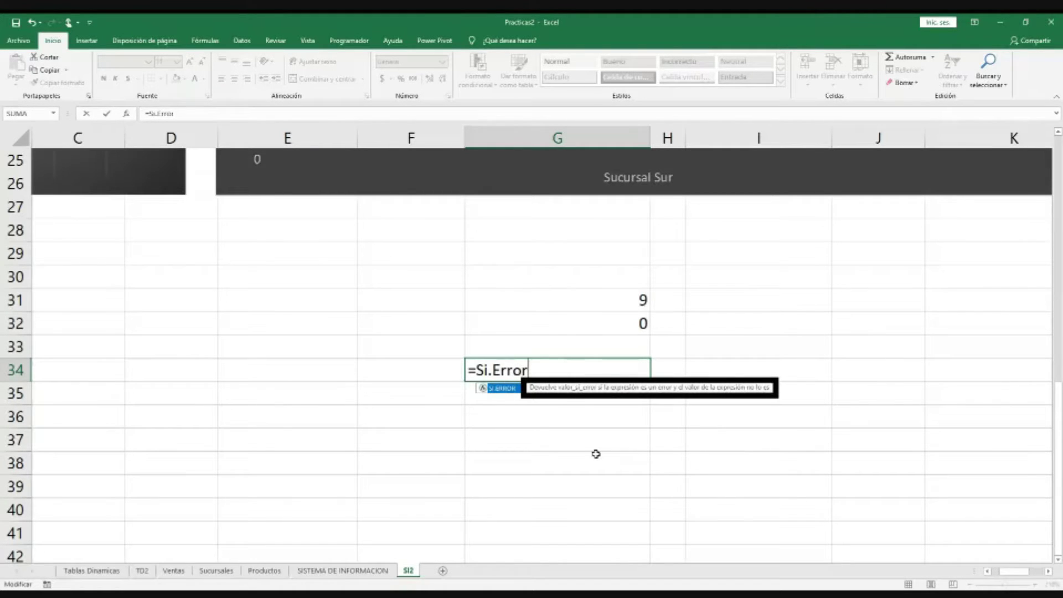
text(()
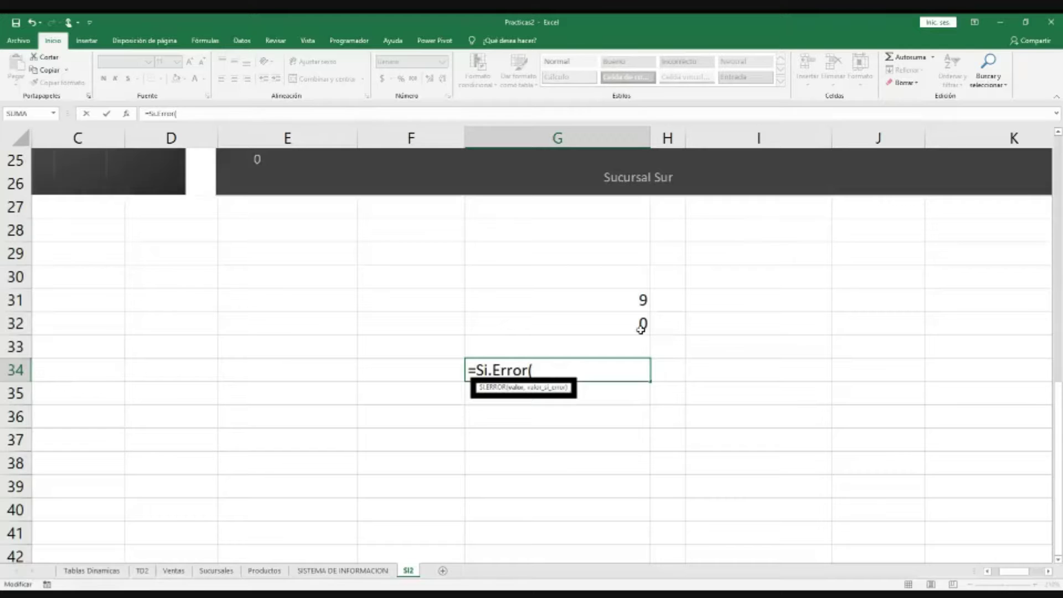
click(618, 298)
text(/)
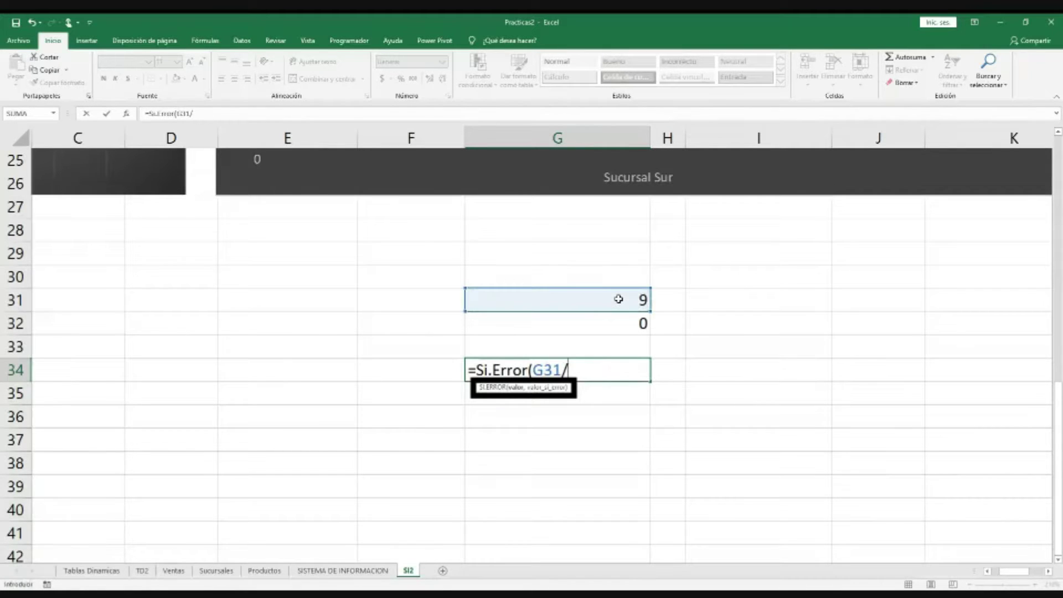
click(622, 323)
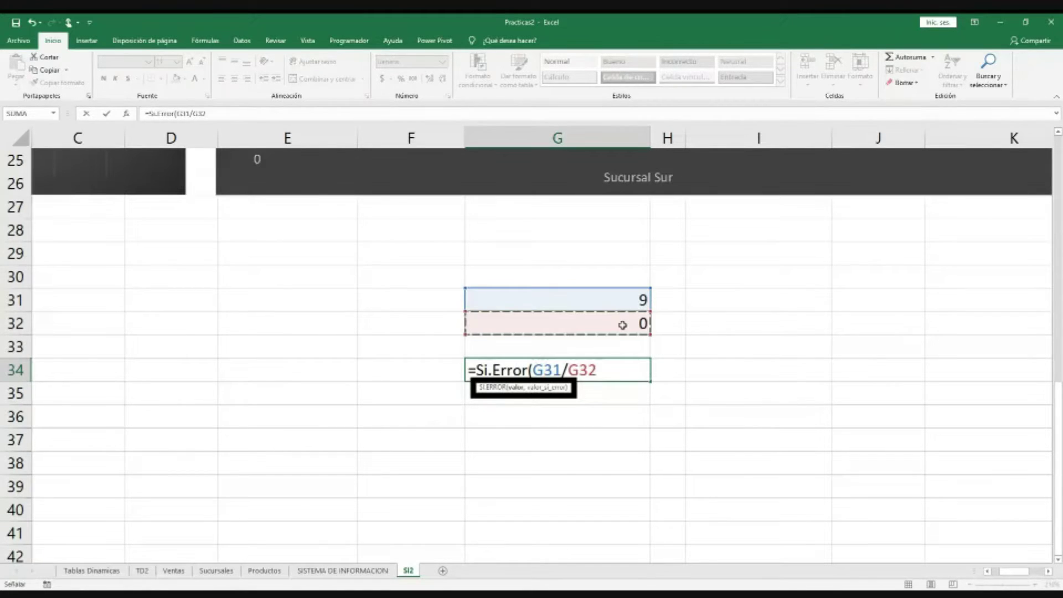
text(,)
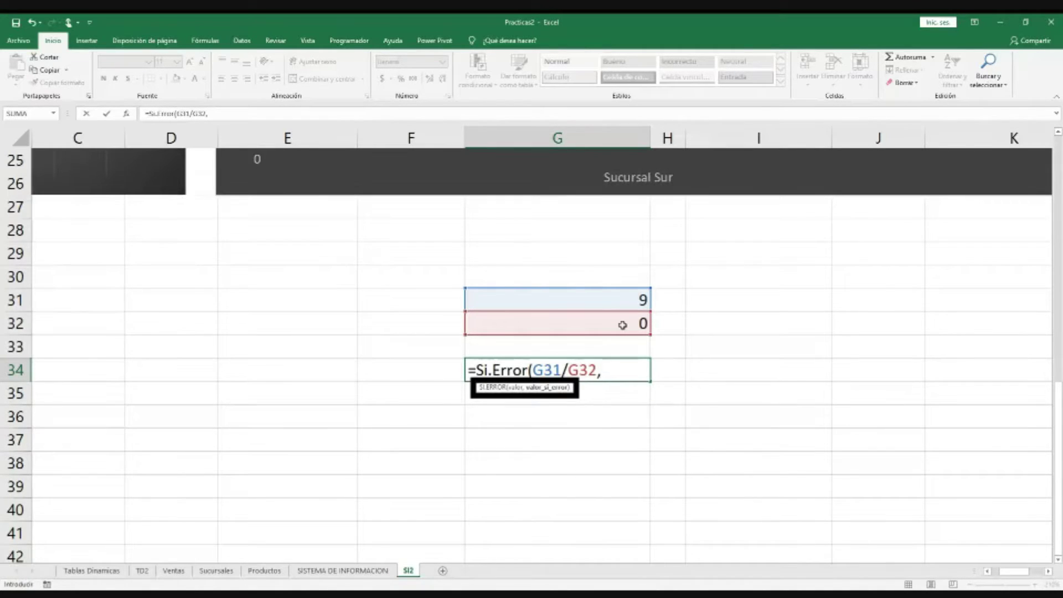
text("Hola"))
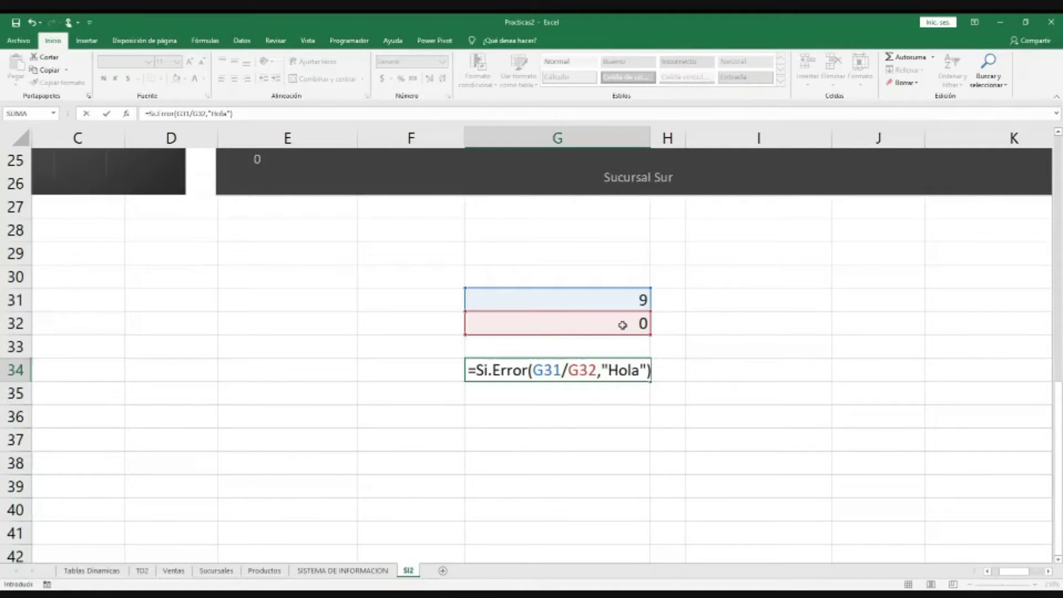
key(Return)
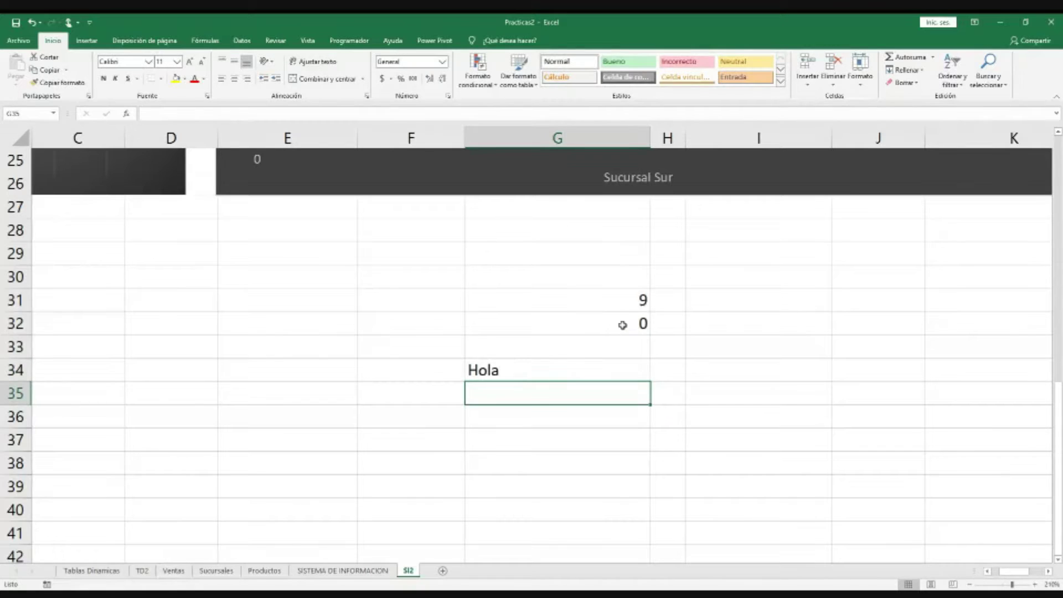
Set the divisor in G32 to 1 to test G34's formula
key(Up)
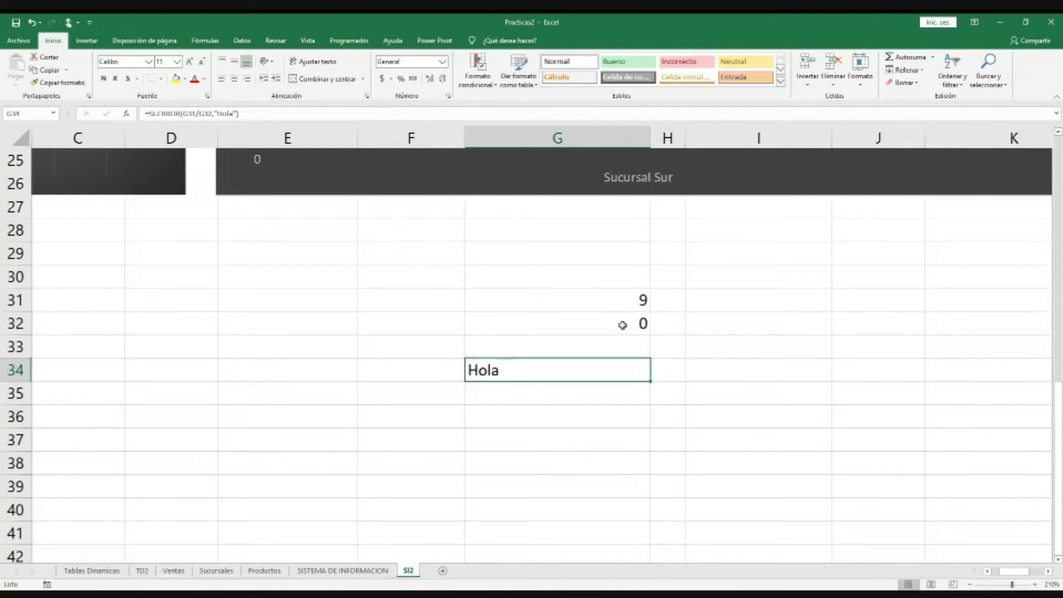
click(623, 325)
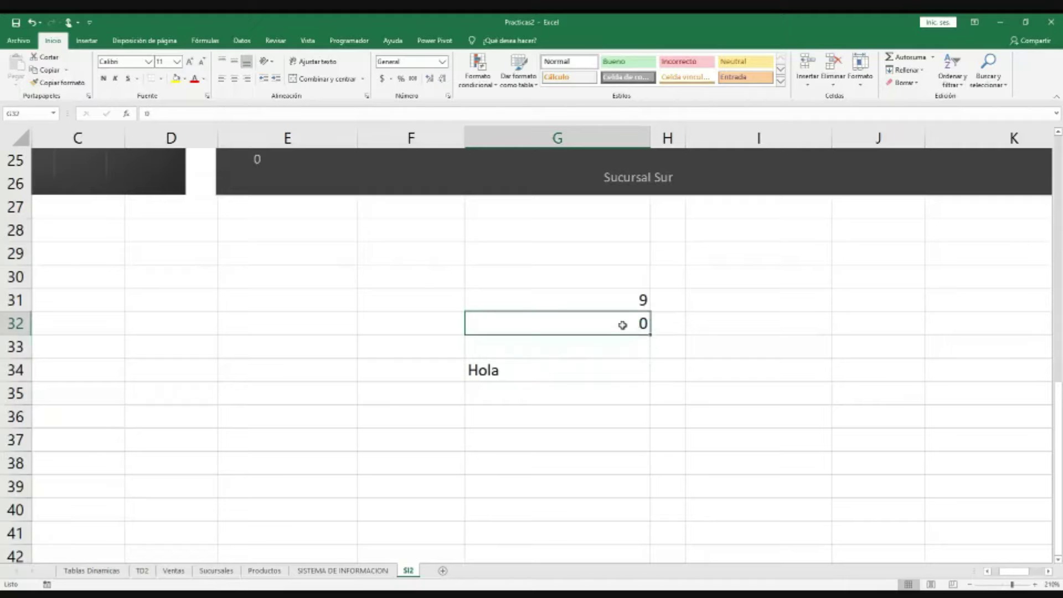
text(1)
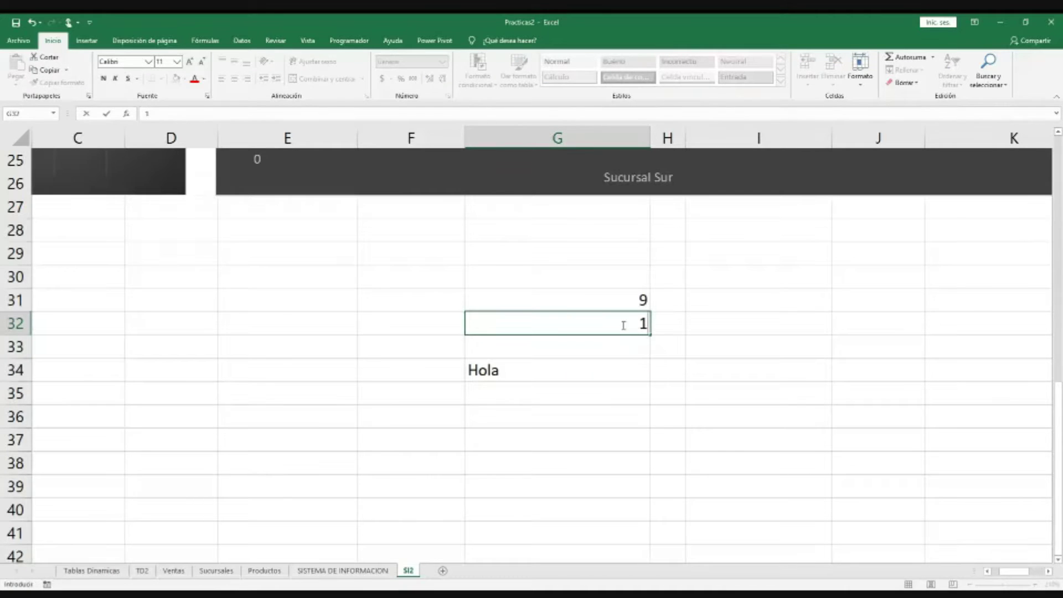
key(Return)
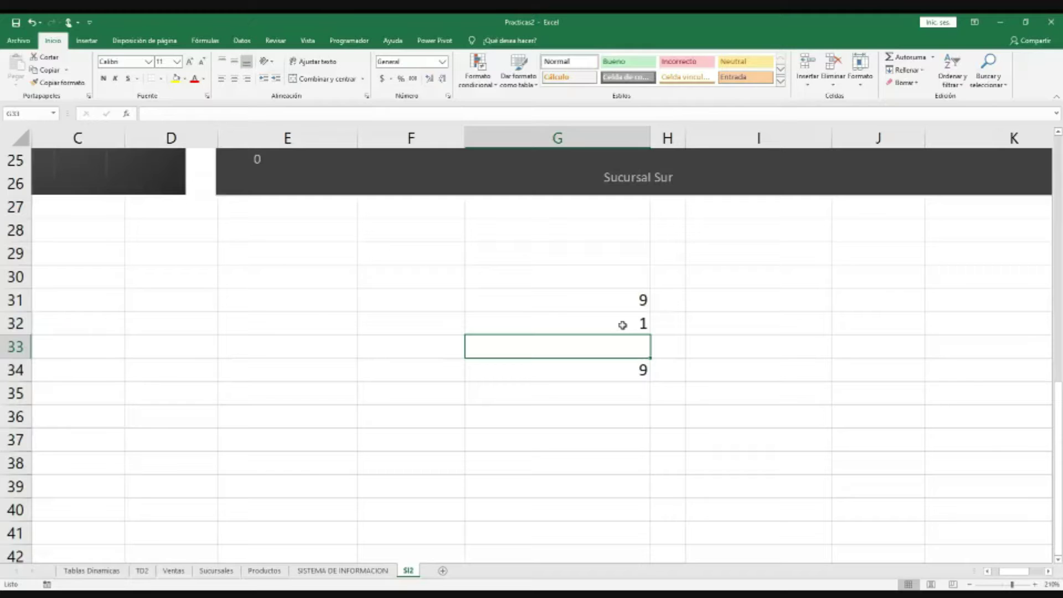
Replace the "Hola" fallback in G34's SI.ERROR formula with empty quotes ""
key(Down)
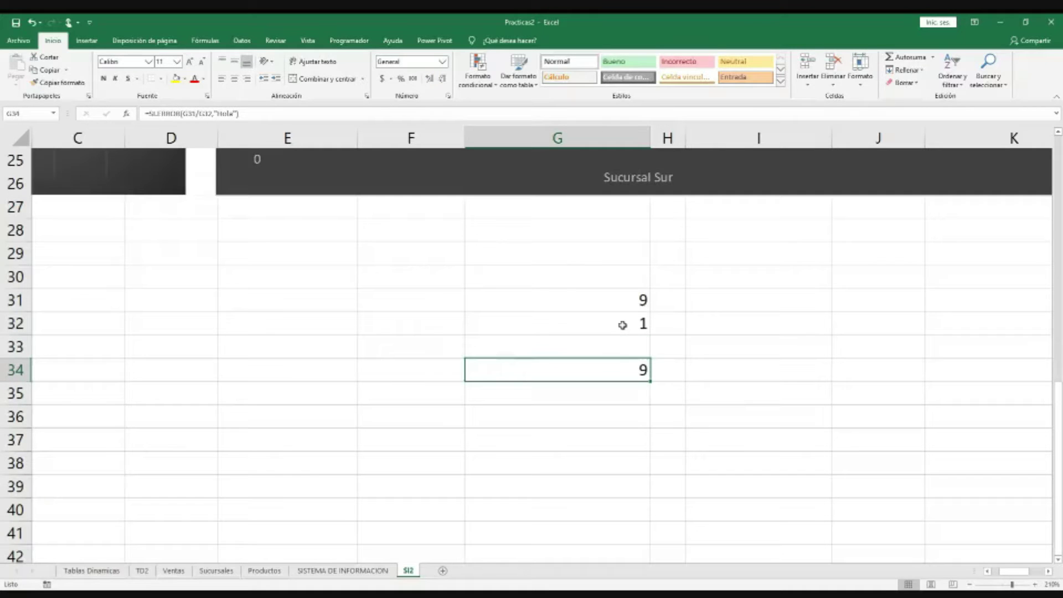
key(F2)
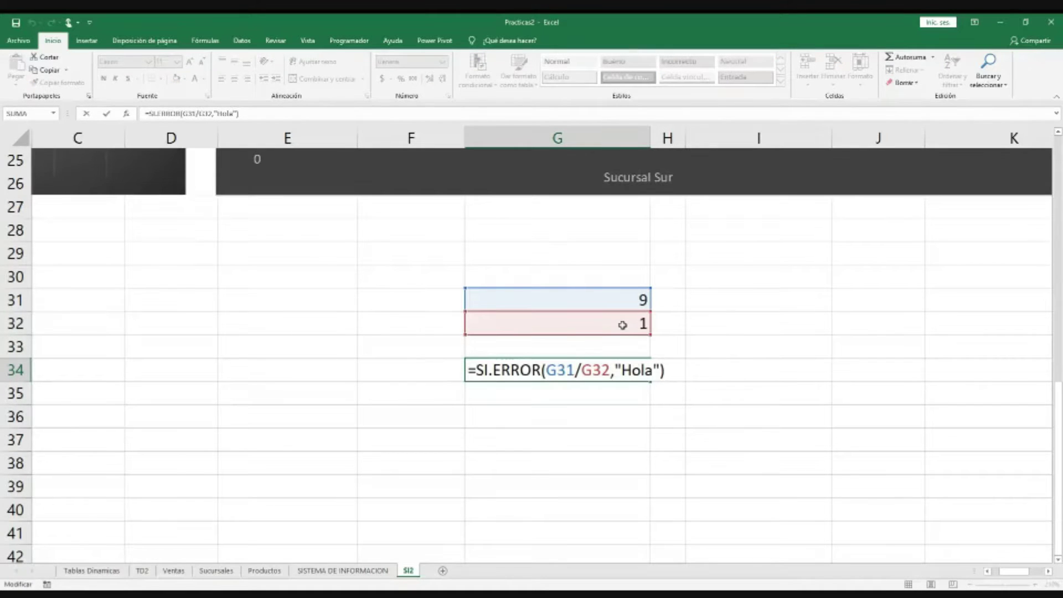
key(BackSpace)
key(BackSpace)
key(BackSpace)
key(BackSpace)
key(BackSpace)
key(BackSpace)
text("")
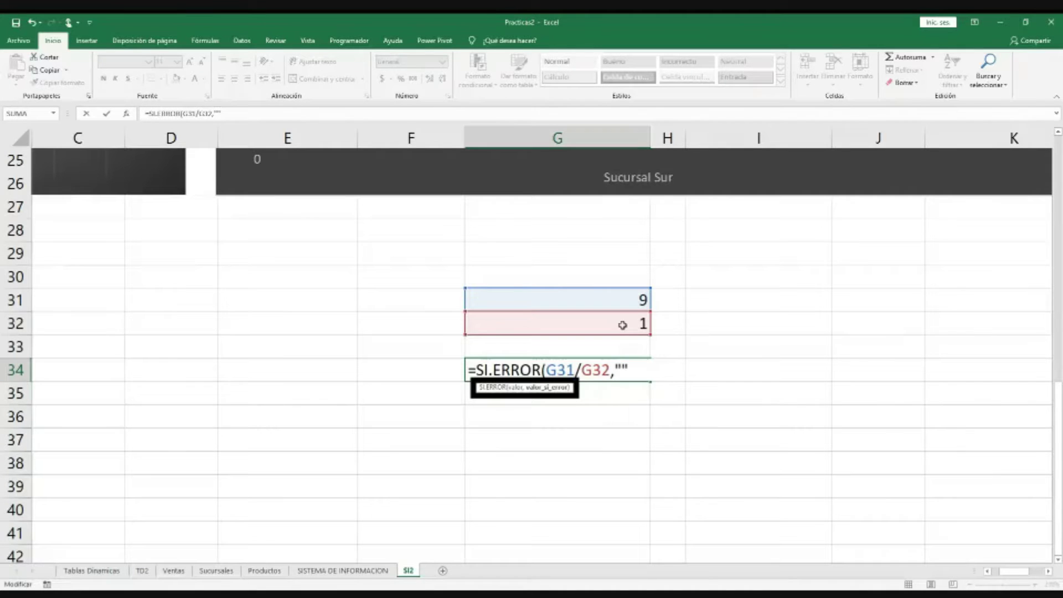
text())
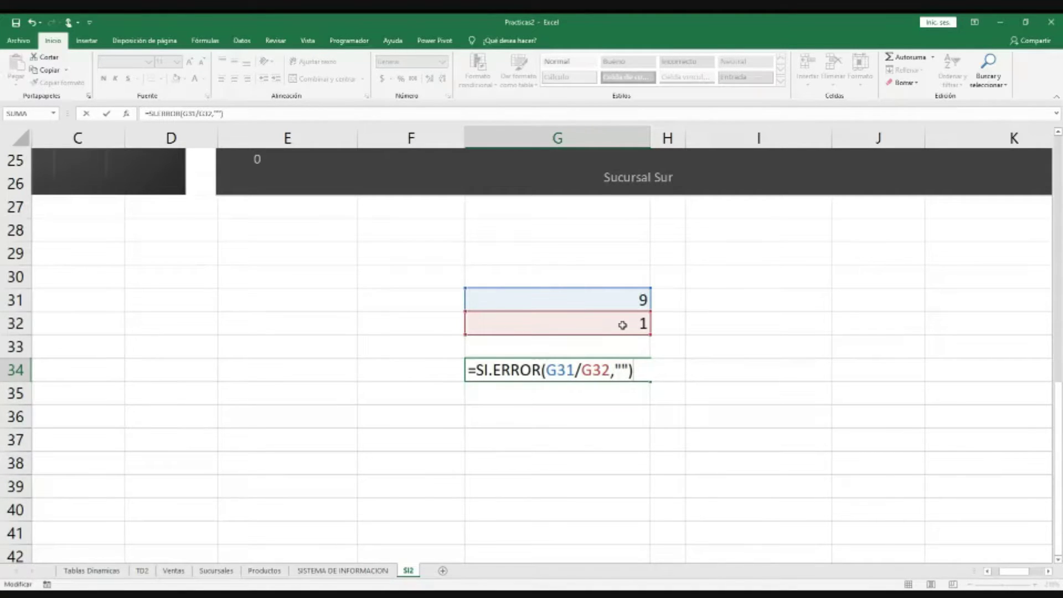
key(Return)
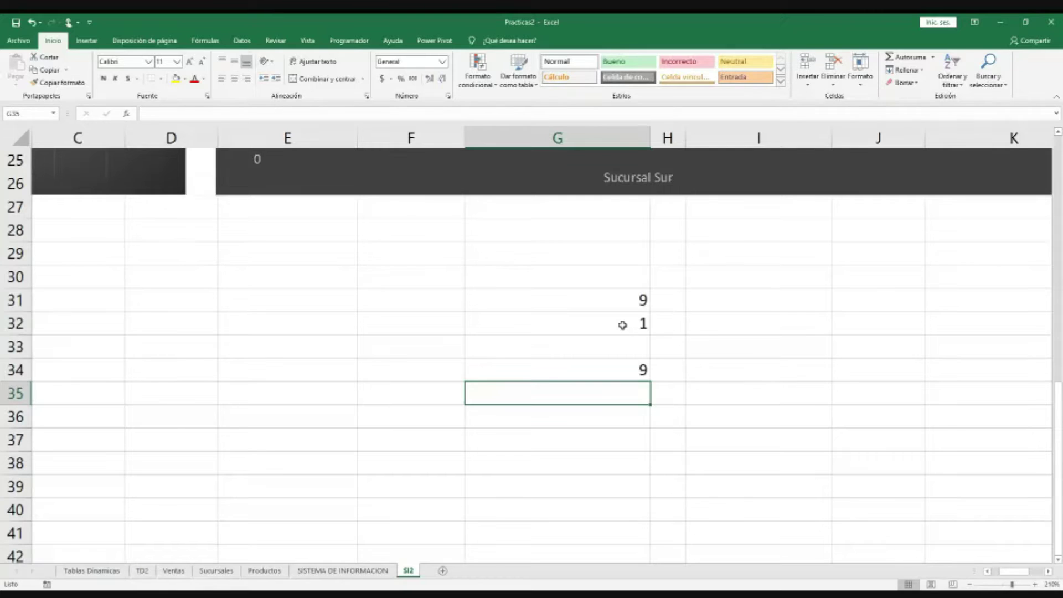
Reset G32 to 0 and reopen G34's formula to confirm it now shows blank
click(622, 325)
text(0)
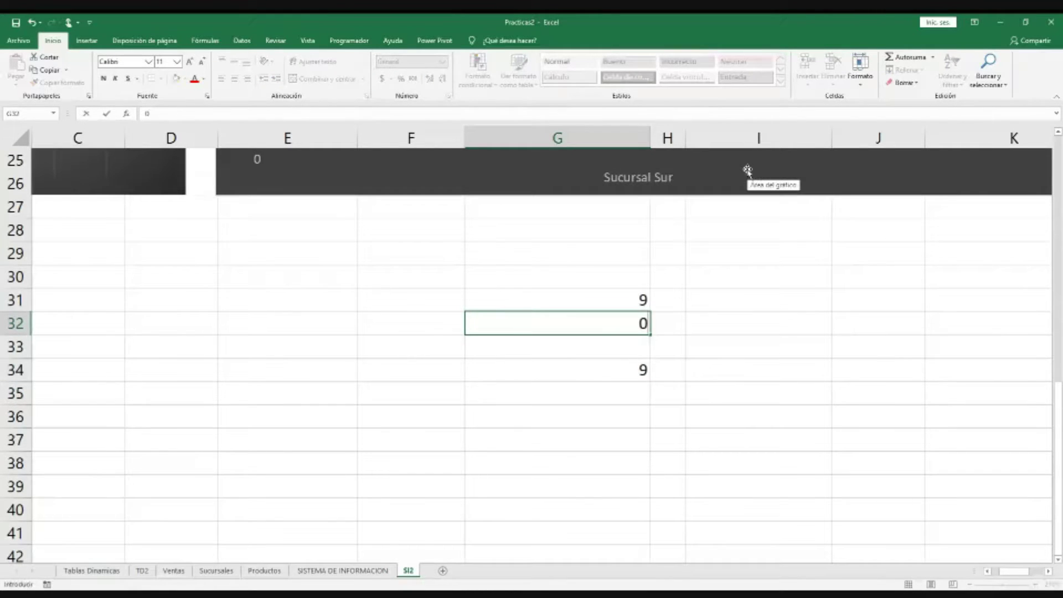
key(Return)
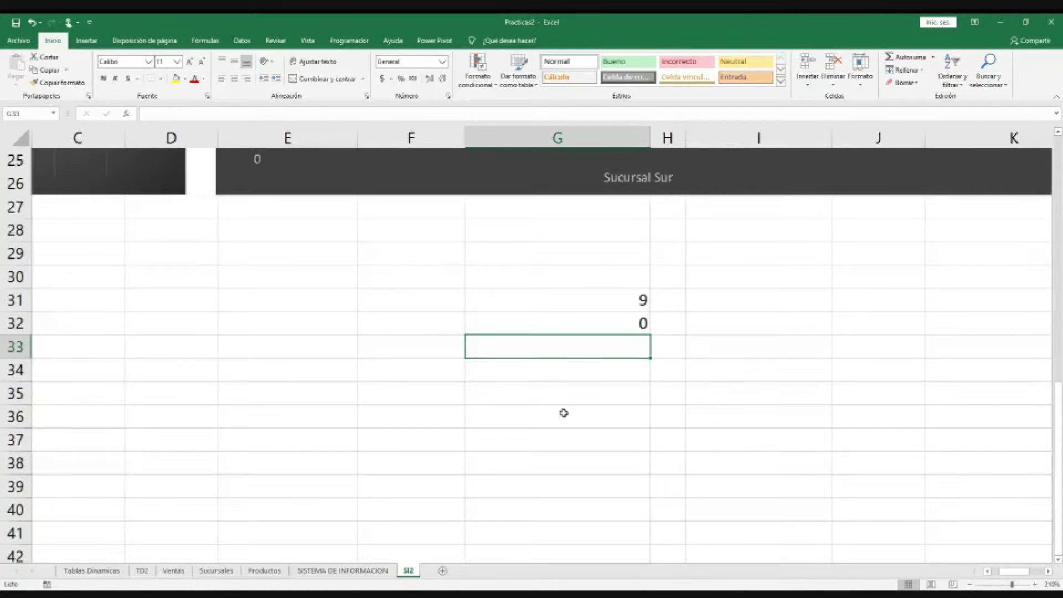
key(Down)
key(F2)
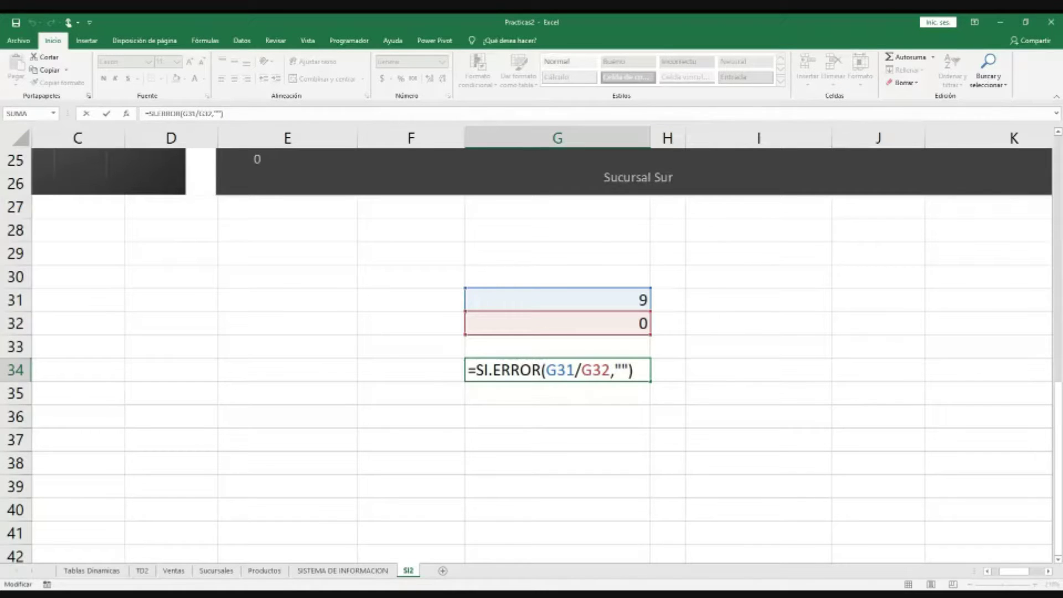
Make G34's SI.ERROR fallback text "No hubo ventas"
click(621, 370)
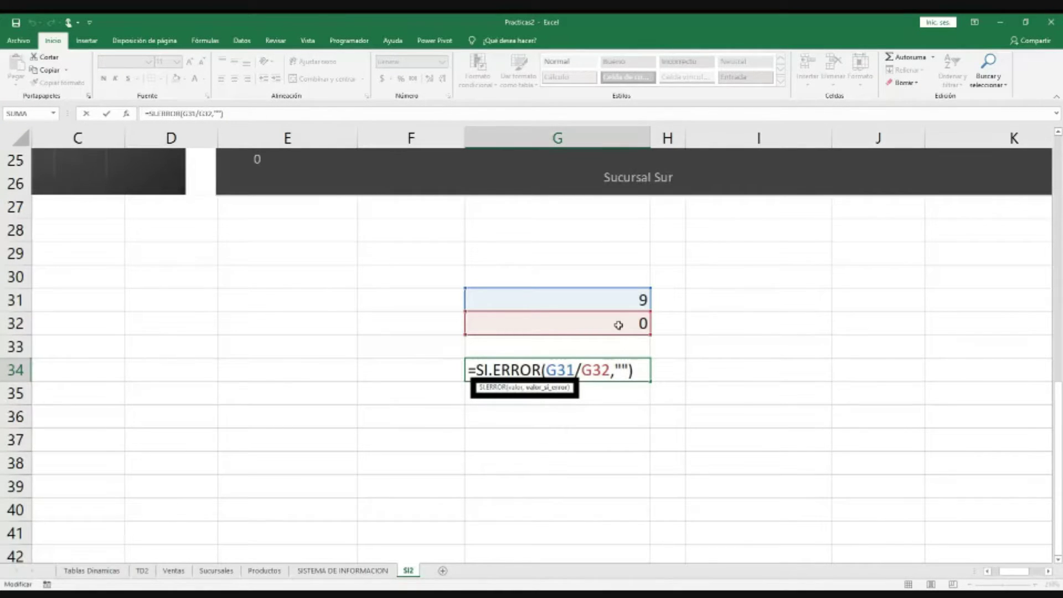
text(No hubo )
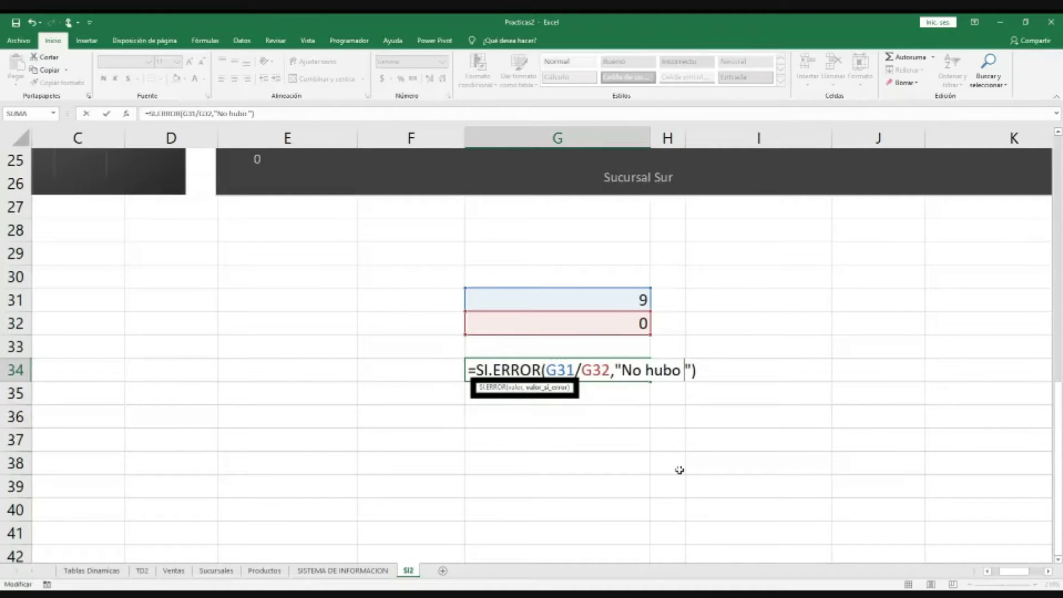
text(ventas)
key(Return)
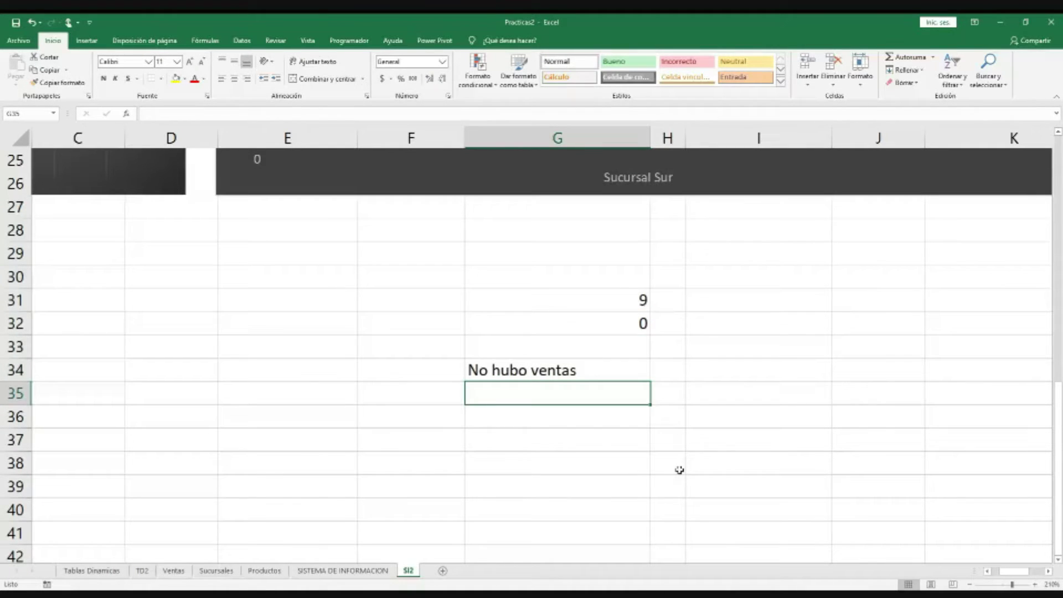
Enter 20 in G32 so G34 displays 0.45
click(607, 324)
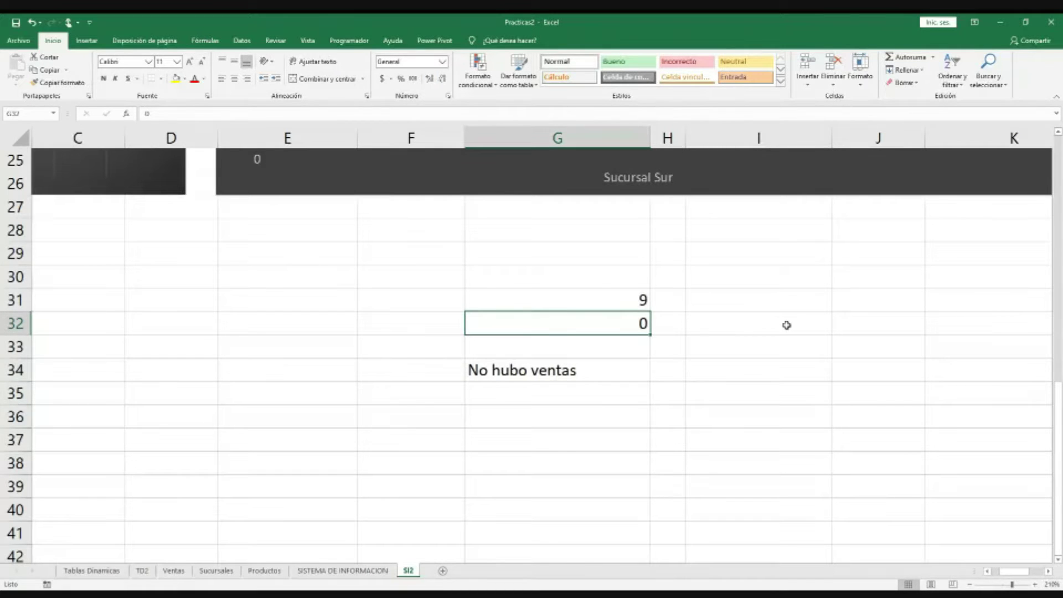
text(20)
key(Return)
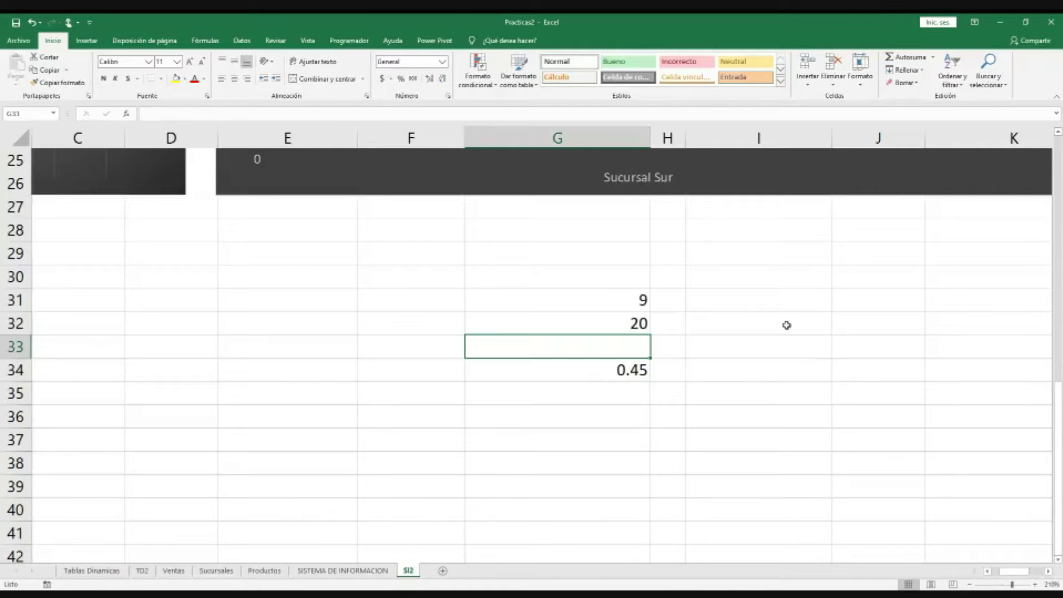
scroll(598, 292, up, 2)
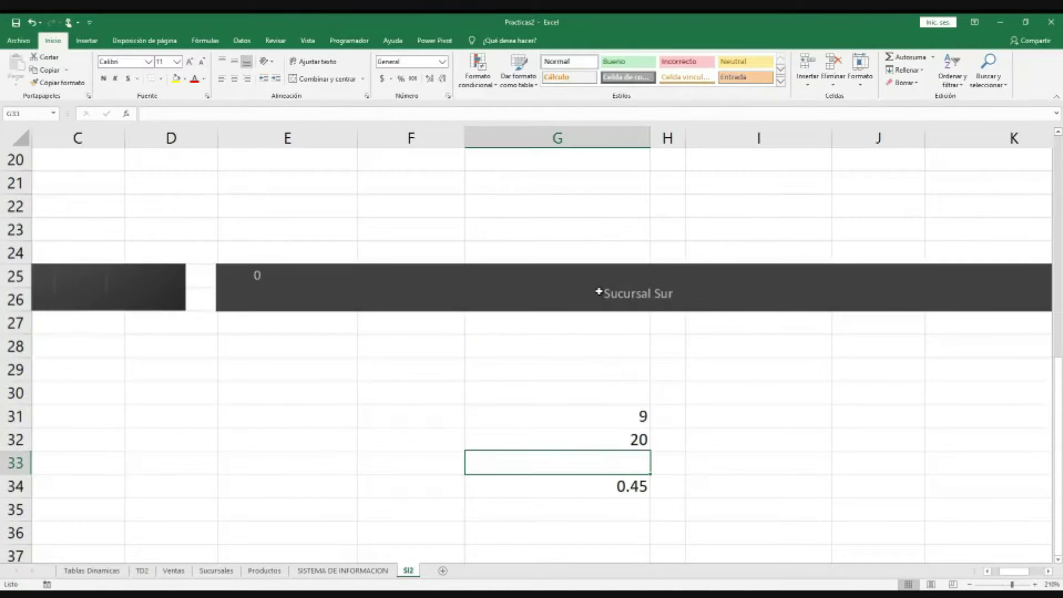
Insert SI.ERROR at the start of the REPETIR bar formula in Gráfica cell G9
scroll(599, 292, up, 6)
click(587, 347)
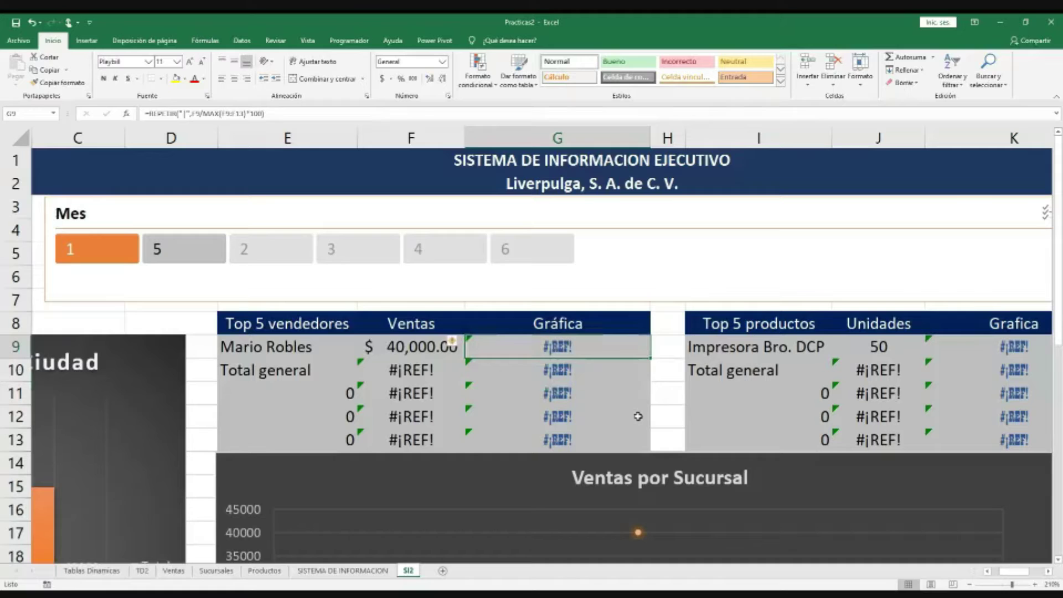
key(F2)
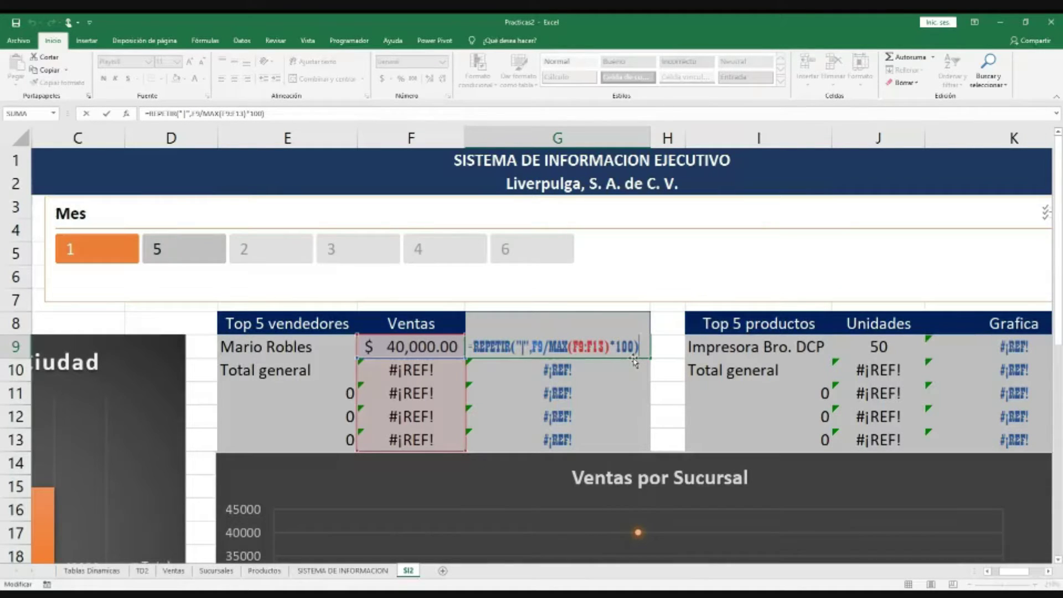
click(635, 361)
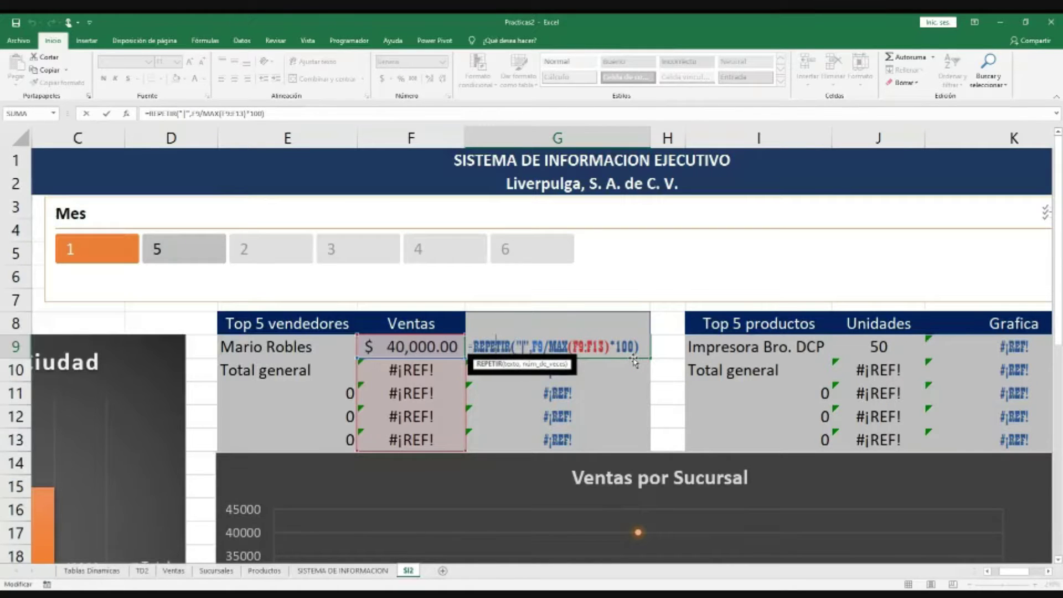
text(SI)
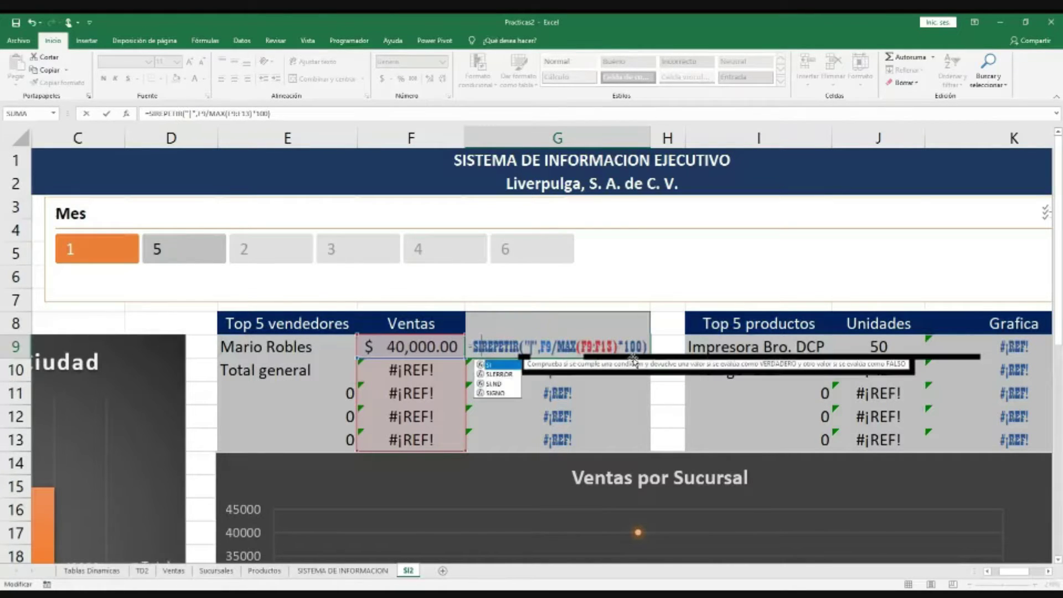
text(.E)
text(RRO)
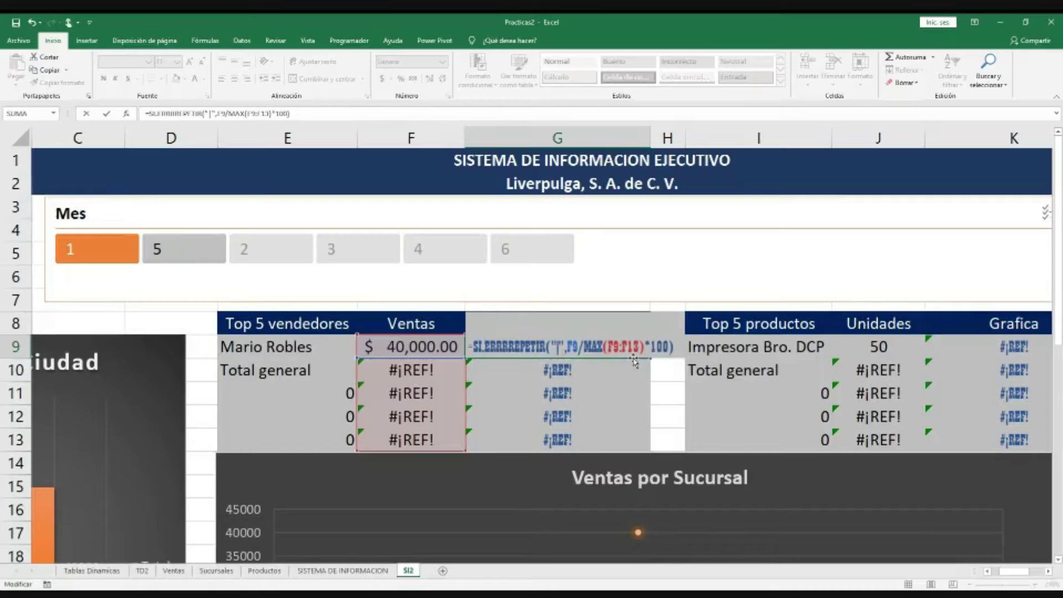
text(R)
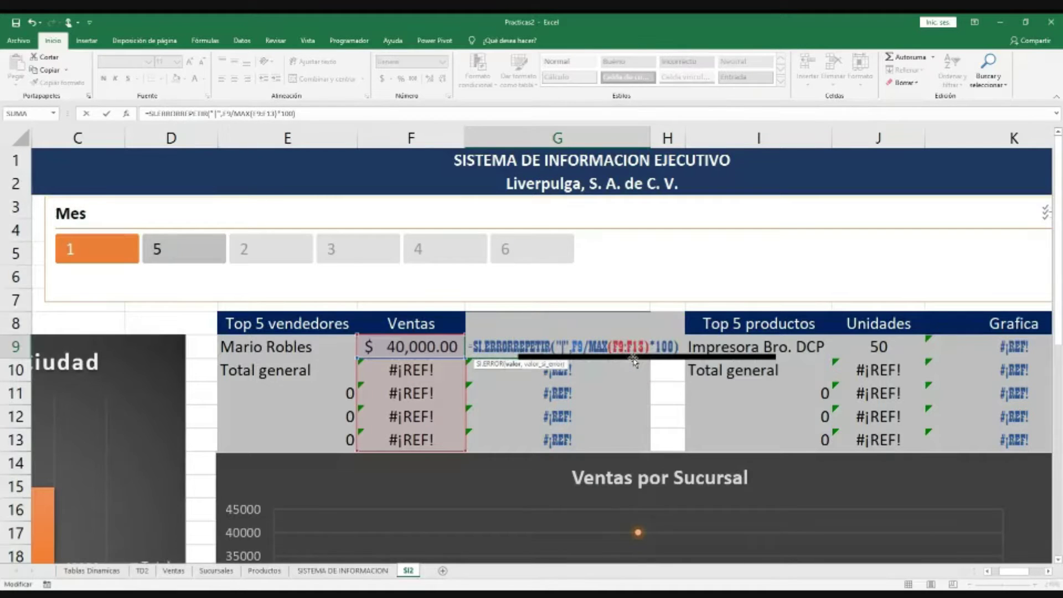
key(Tab)
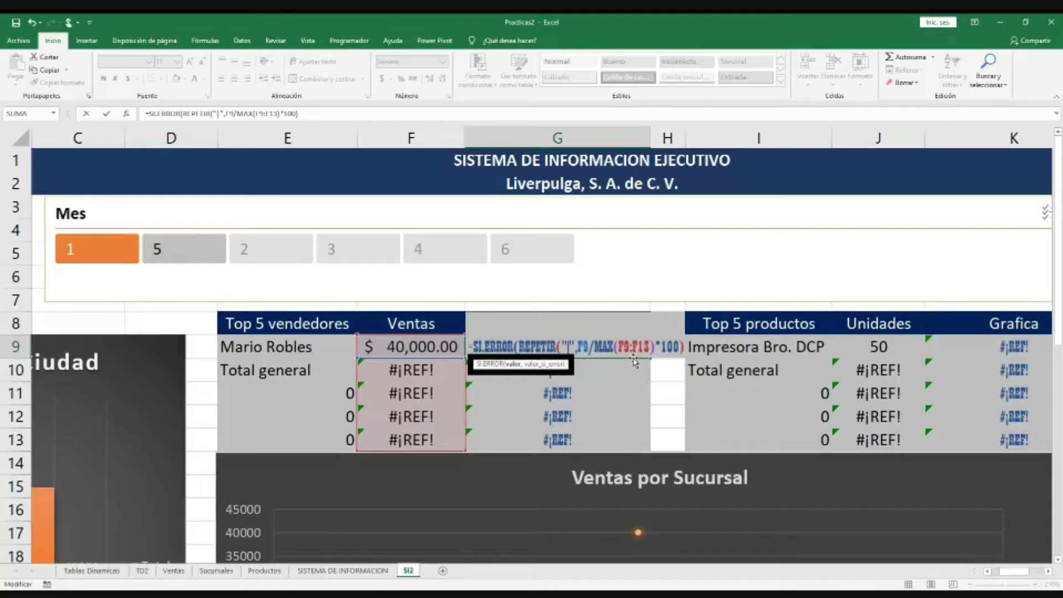
Close G9's formula with an empty "" fallback and check the Gráfica cells below
key(Left)
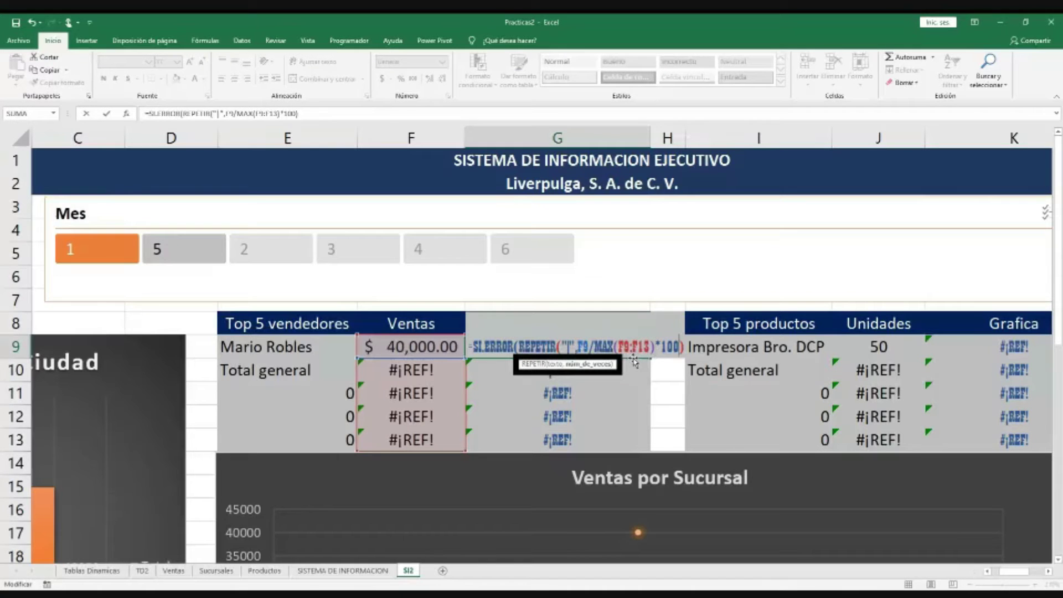
key(Right)
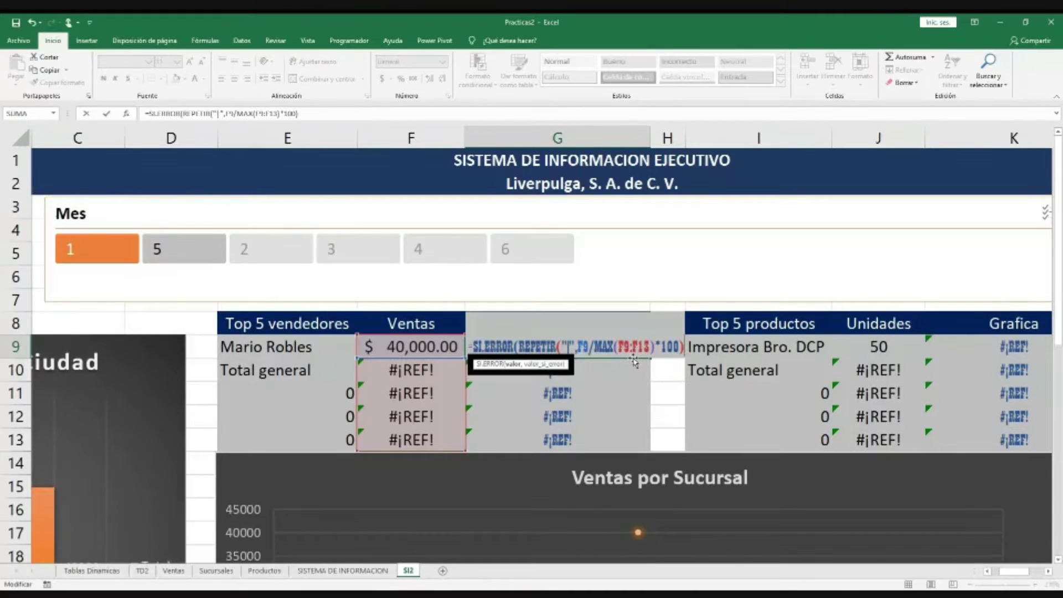
text(,)
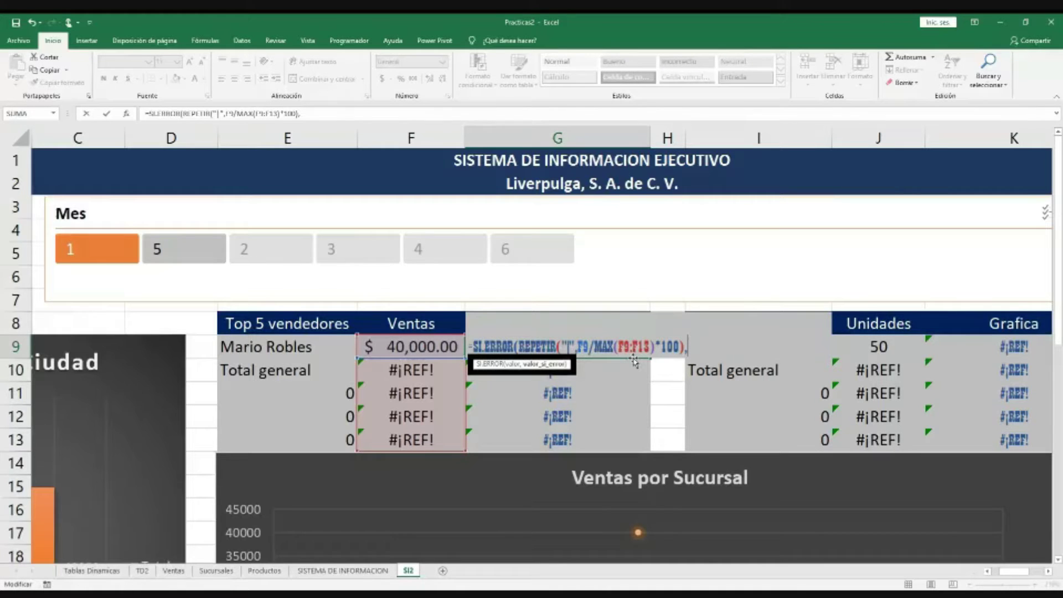
text("")
text())
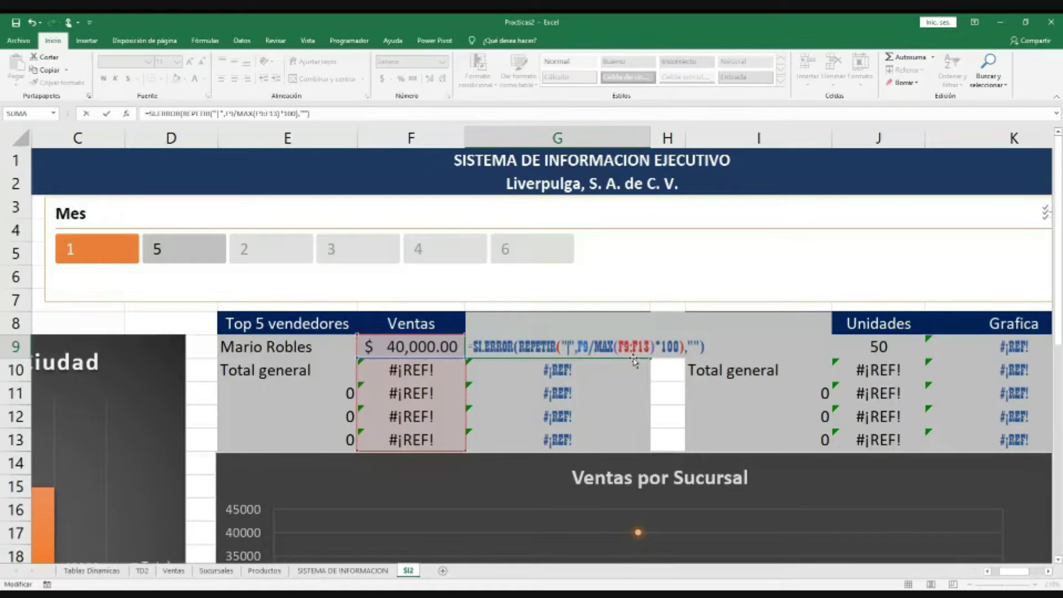
key(Return)
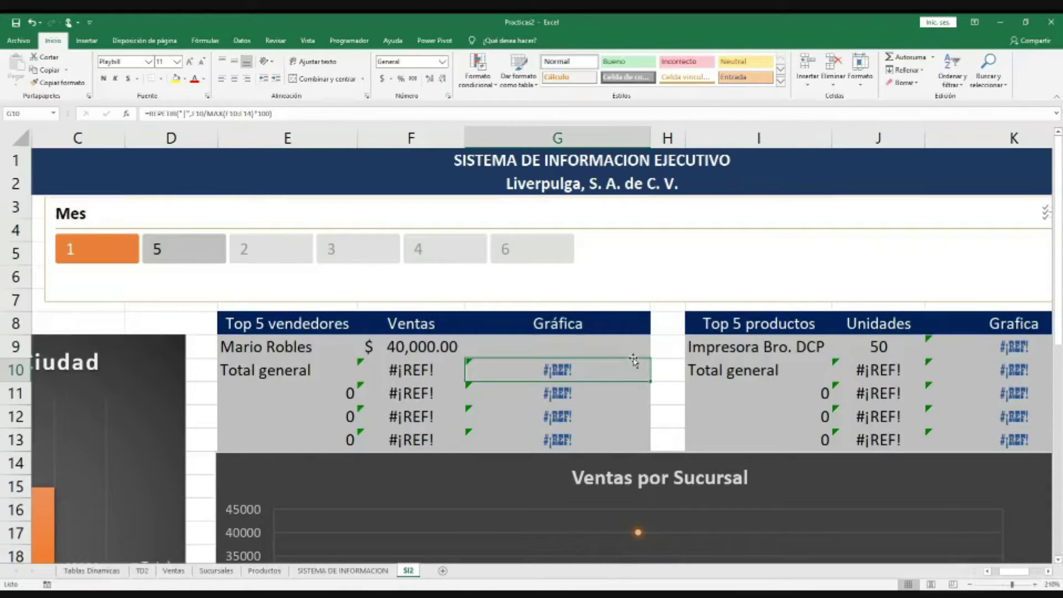
key(Up)
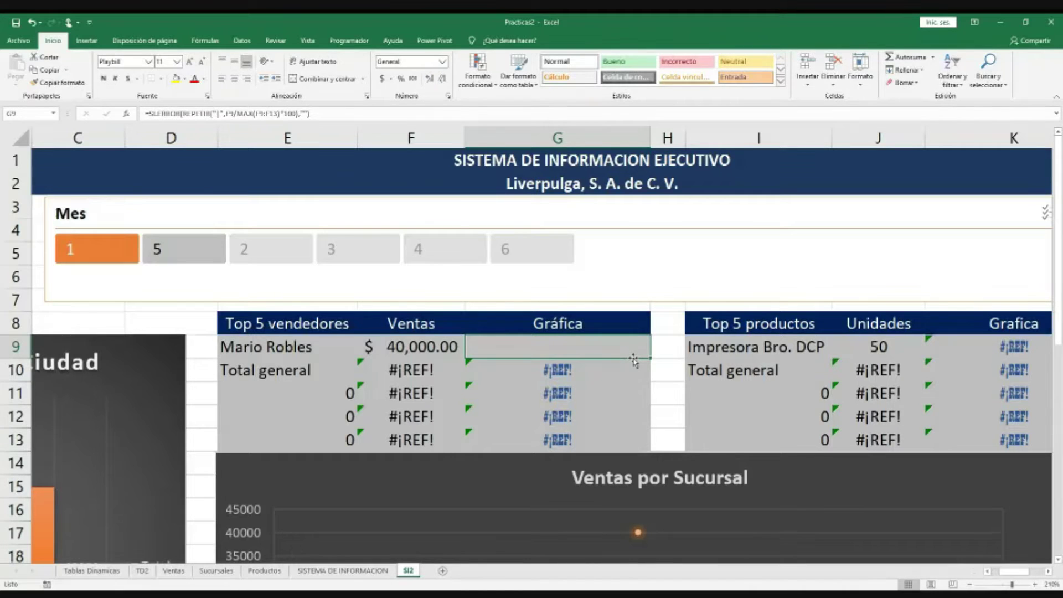
key(Down)
key(Down)
key(Down)
key(Down)
Check the G10 Gráfica cell, then zoom out to about 150% to fit the dashboard
key(Up)
click(635, 360)
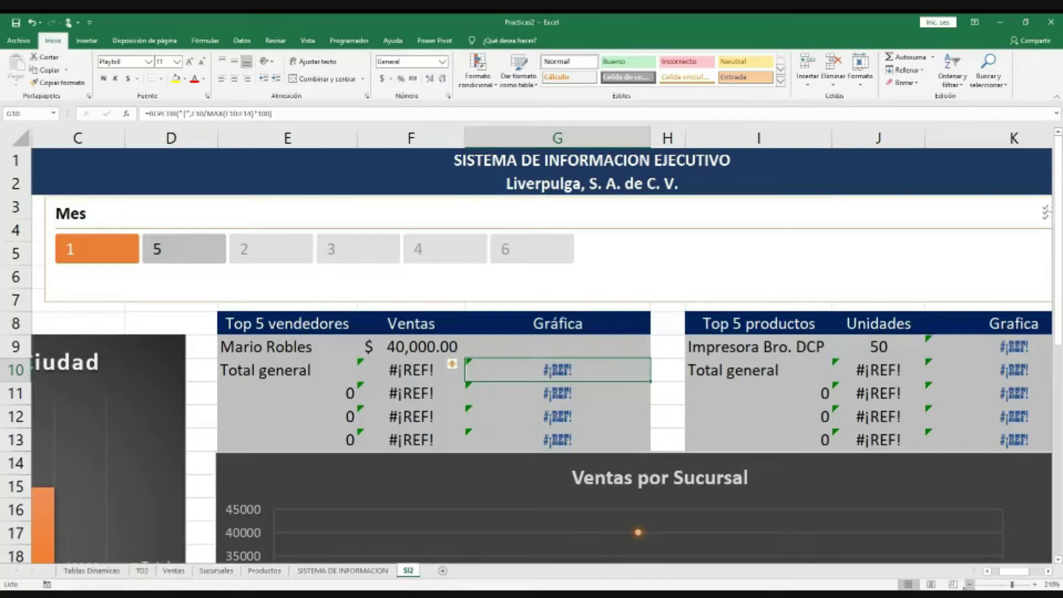
click(971, 585)
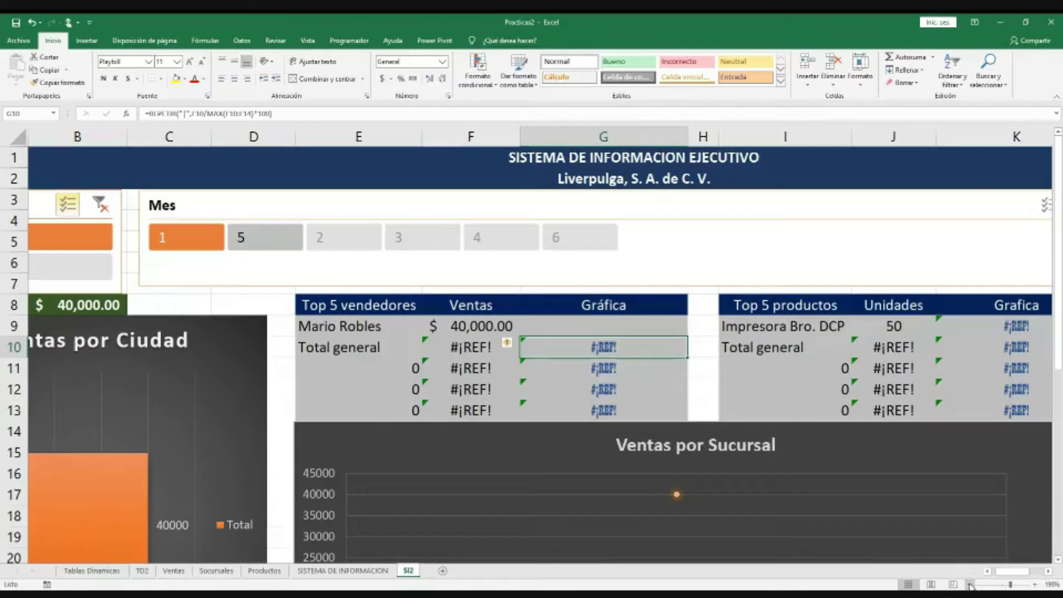
click(970, 585)
click(970, 585)
click(970, 585)
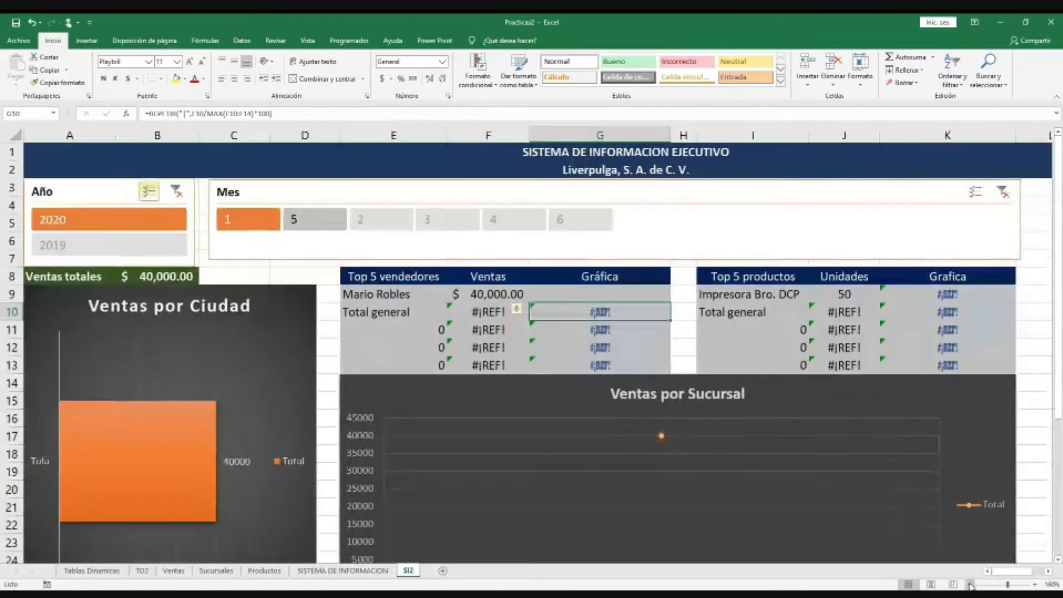
click(971, 585)
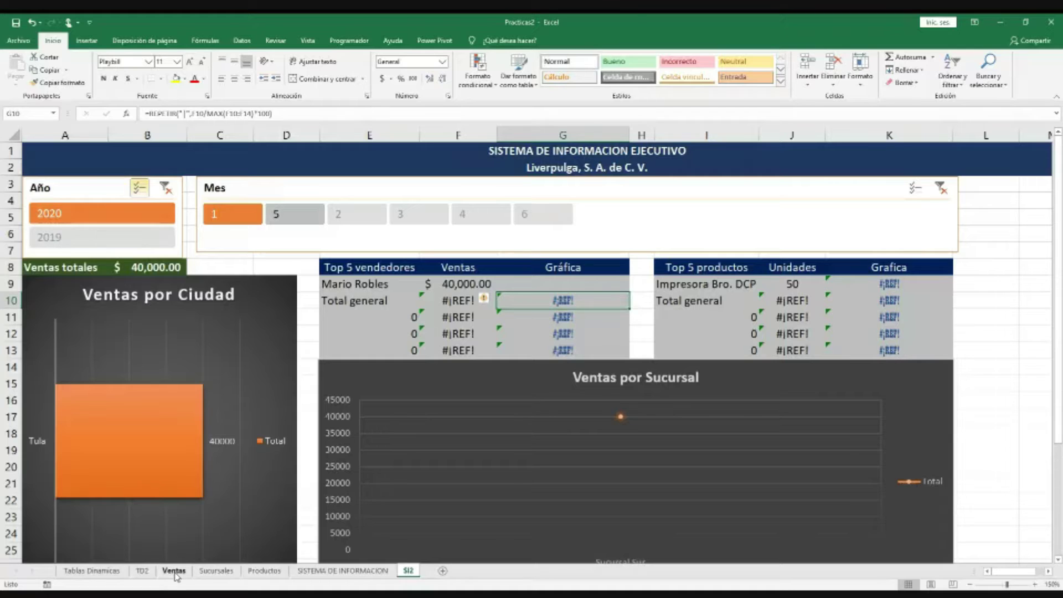
Review the Ventas table B2:H20 and the Sucursales sheet, ending on the Productos sheet
click(174, 571)
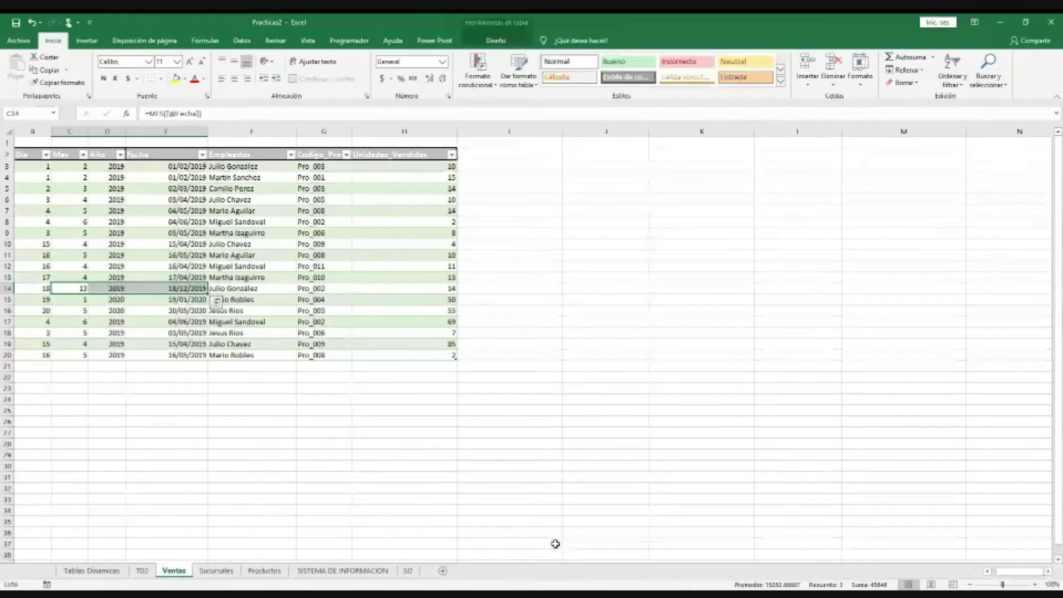
click(408, 571)
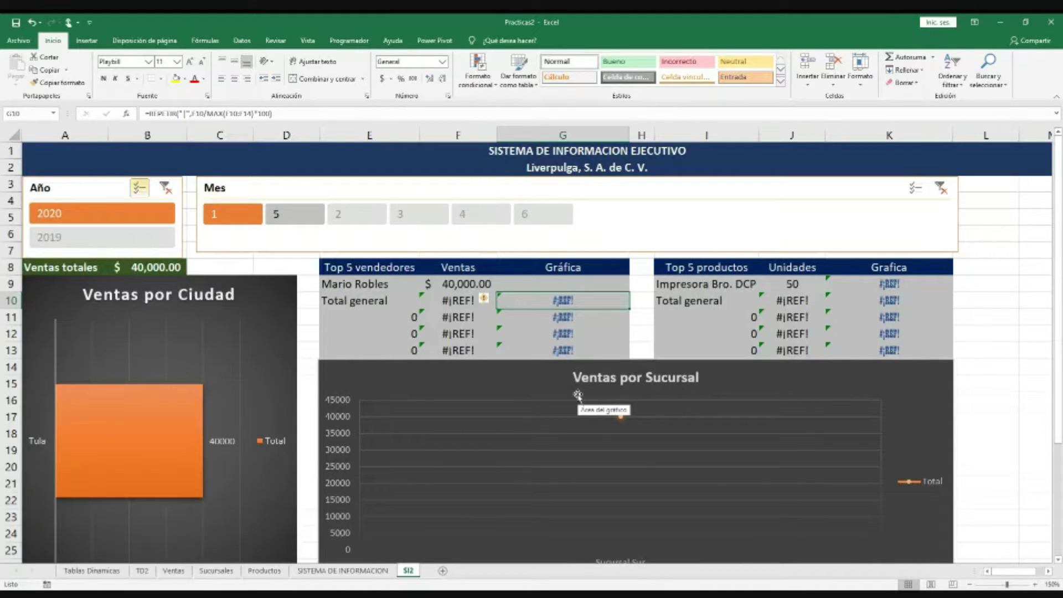
click(188, 568)
click(24, 158)
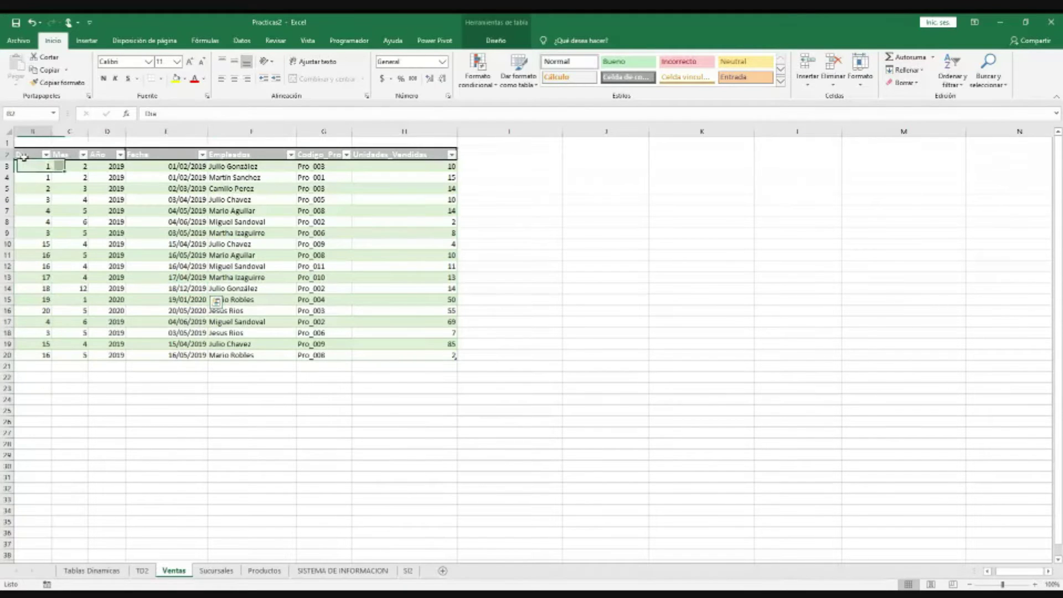
drag(23, 157, 454, 355)
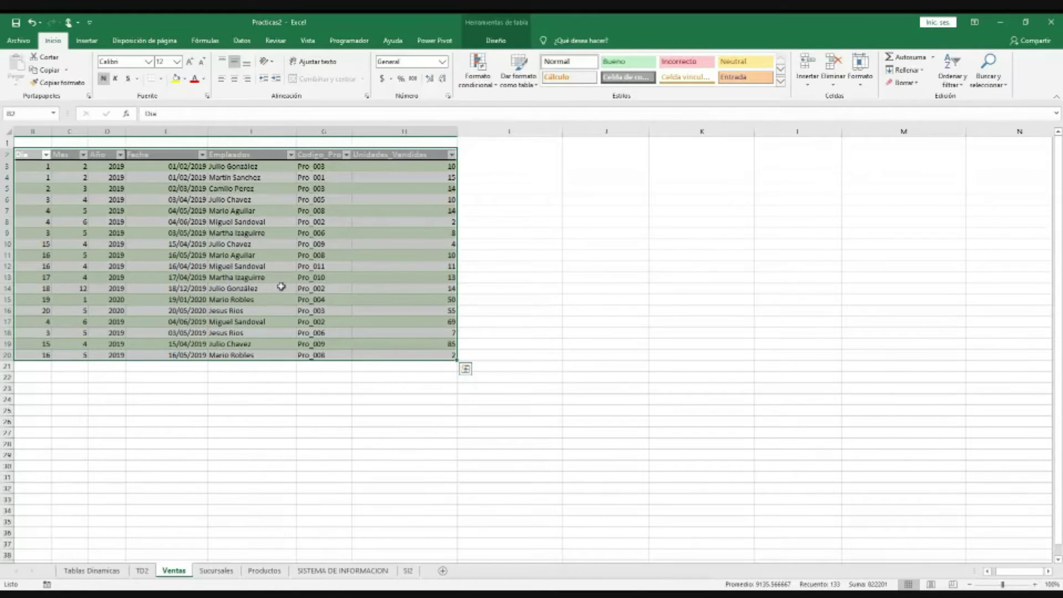
click(555, 292)
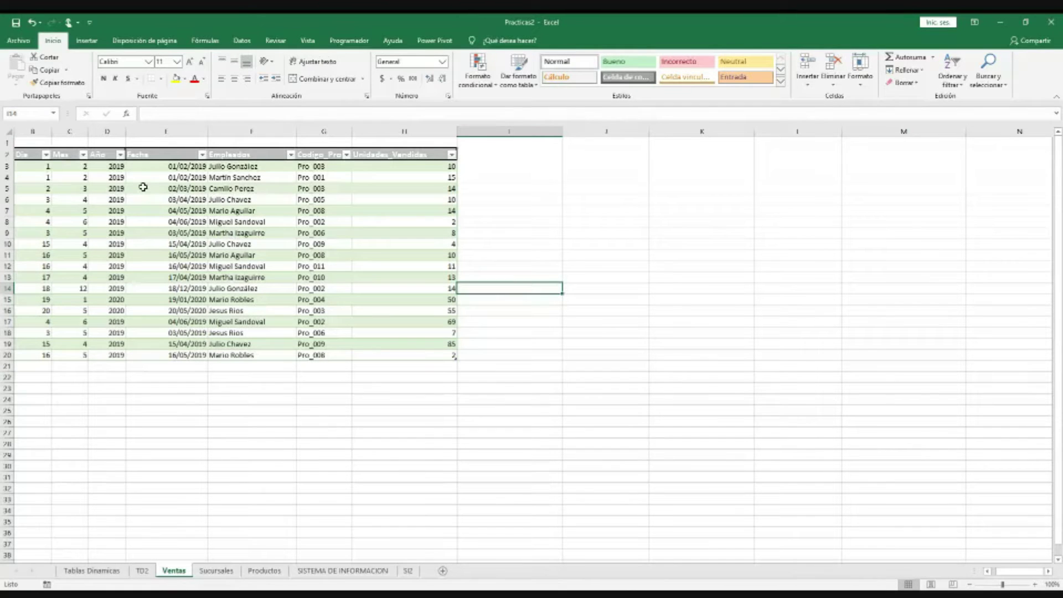
click(219, 571)
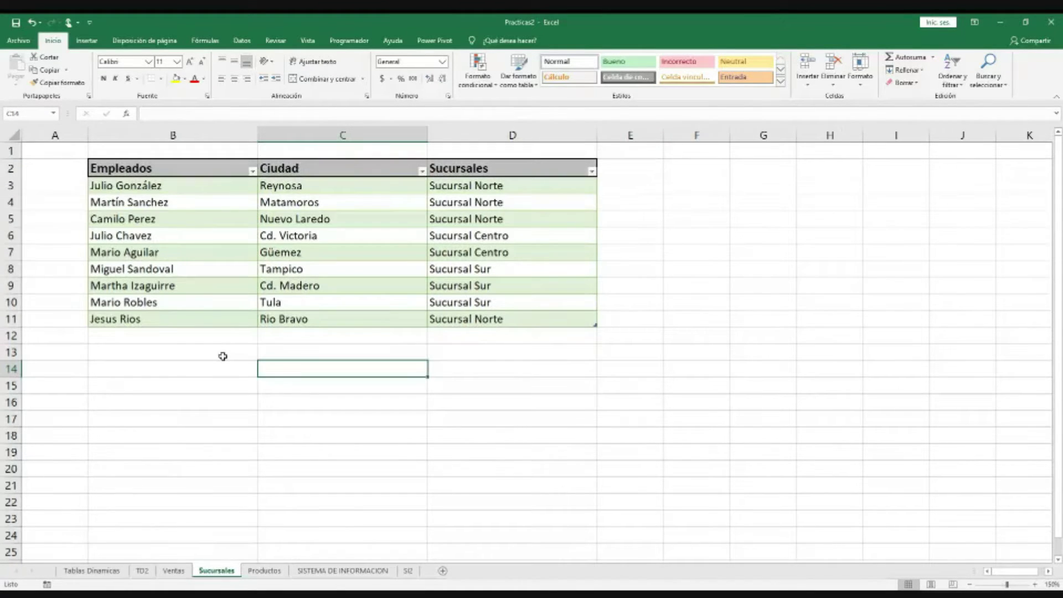
click(267, 572)
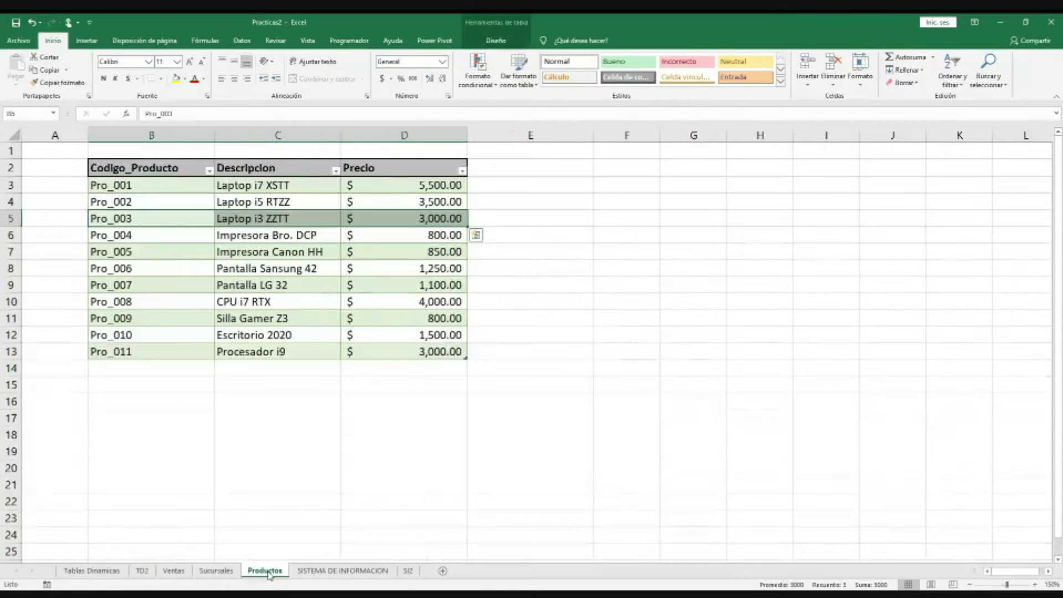
Go back to the Sucursales sheet mapping employees to city and branch
click(222, 573)
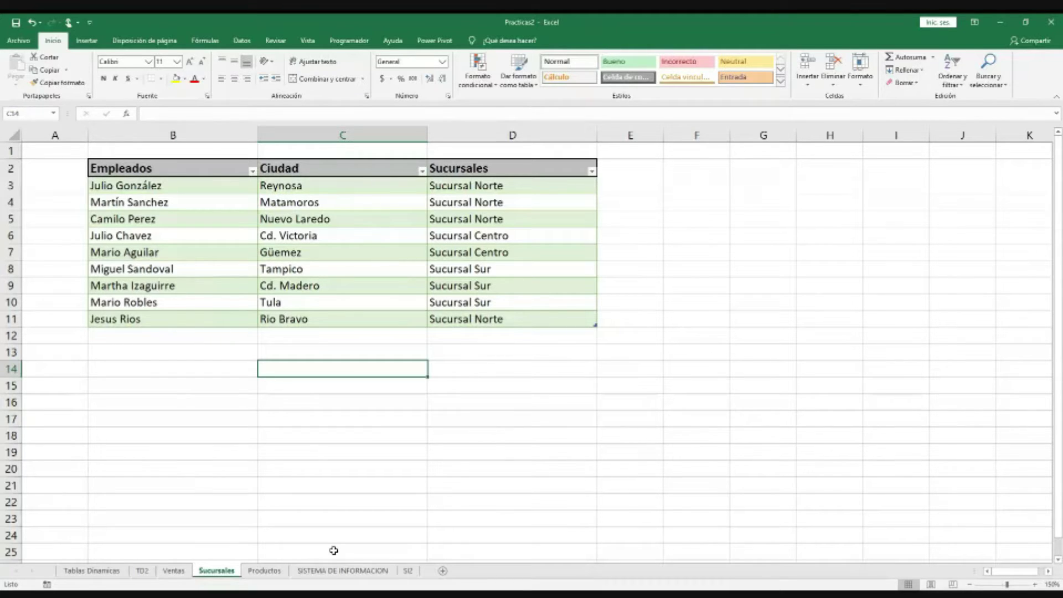
Move from the SI2 dashboard through Sucursales to the TD2 pivot-table sheet
click(409, 571)
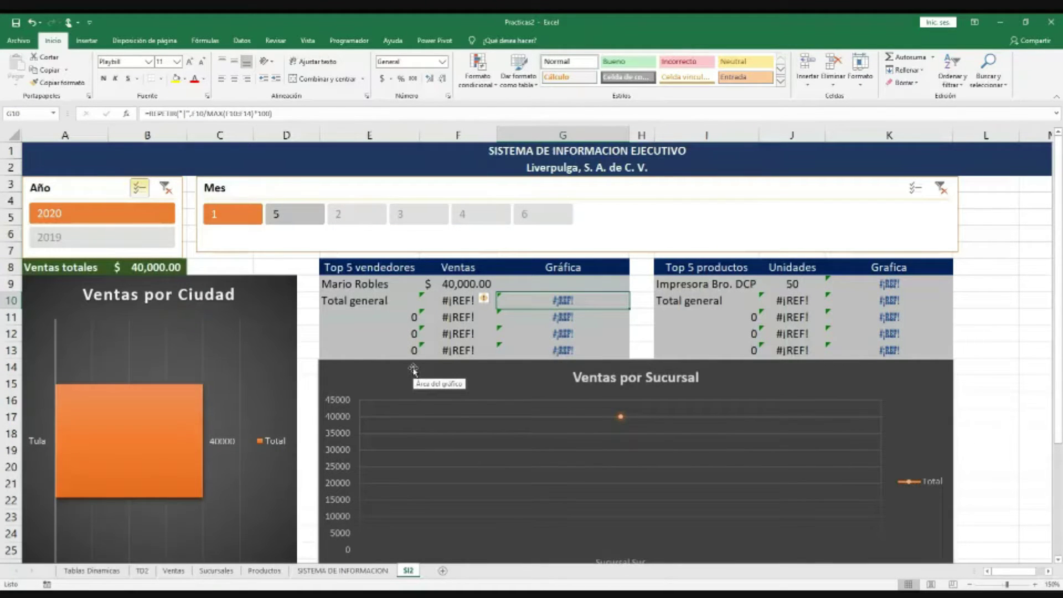
click(227, 571)
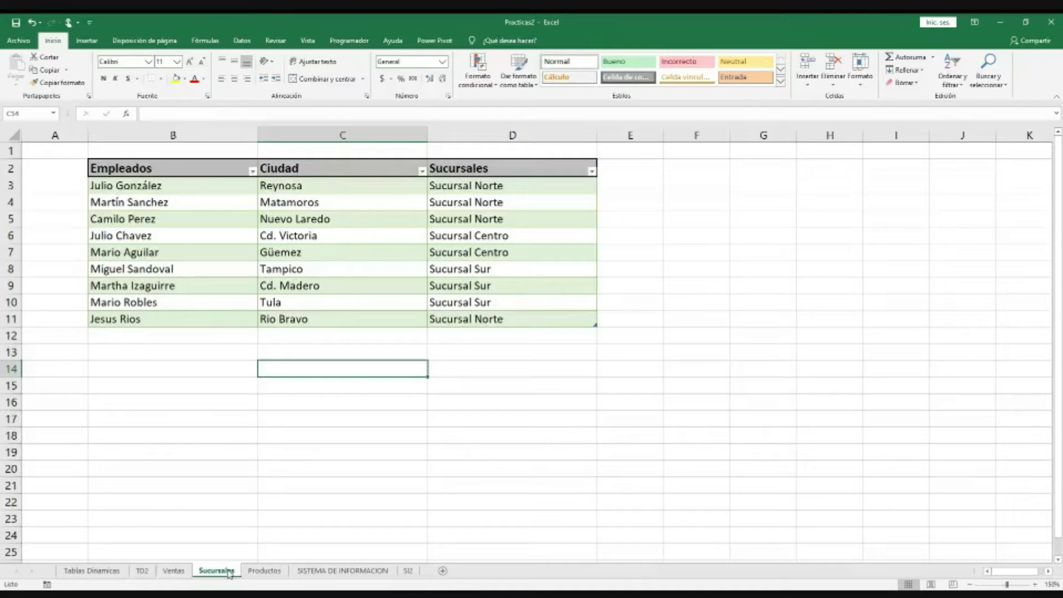
click(141, 571)
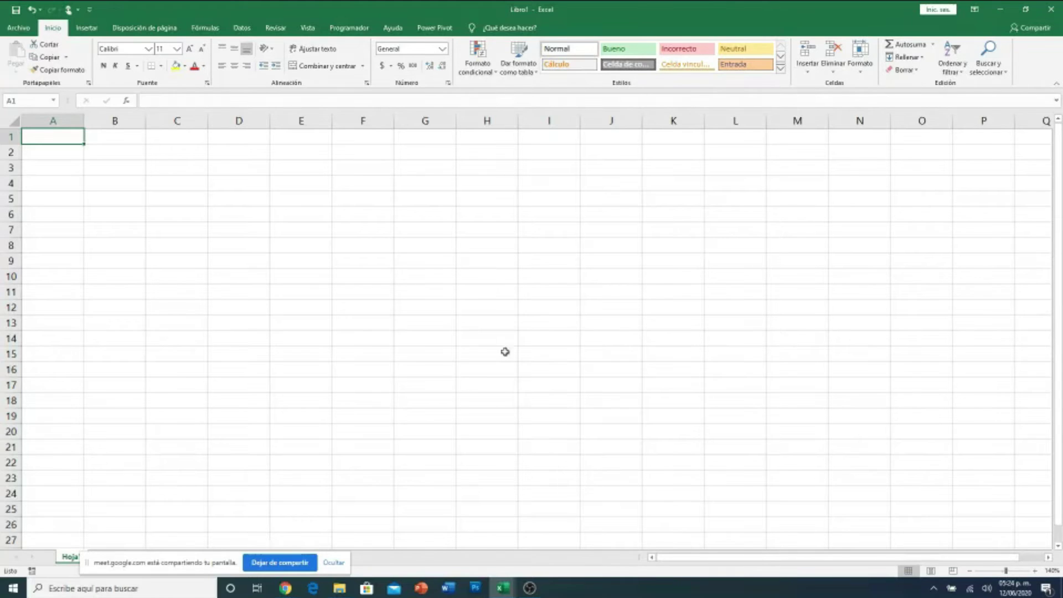
Enter the headers Nombre, Apellido and email in cells A3, B3 and C3
click(60, 171)
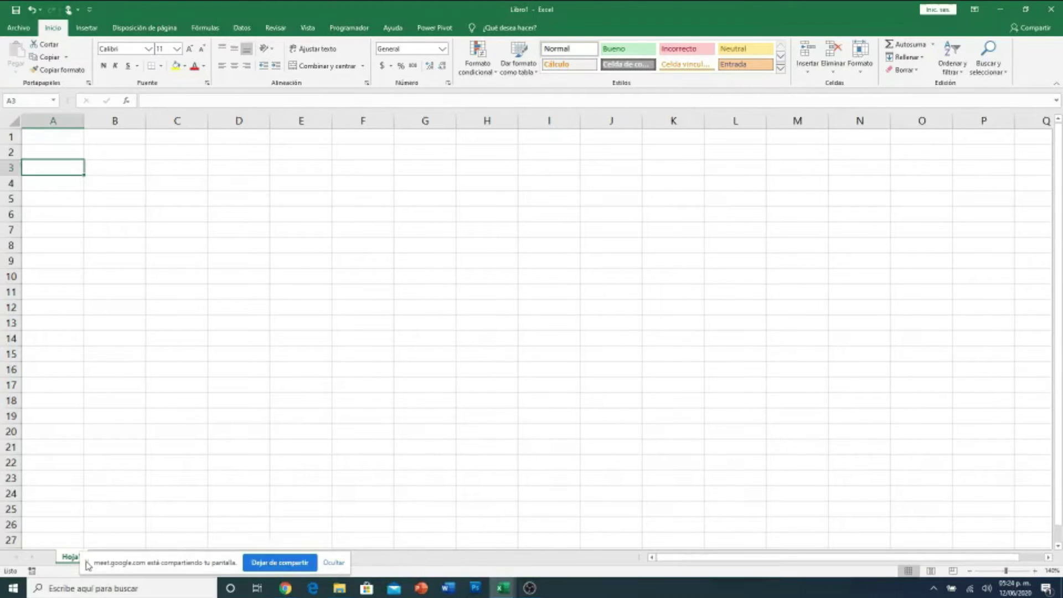
drag(86, 563, 255, 563)
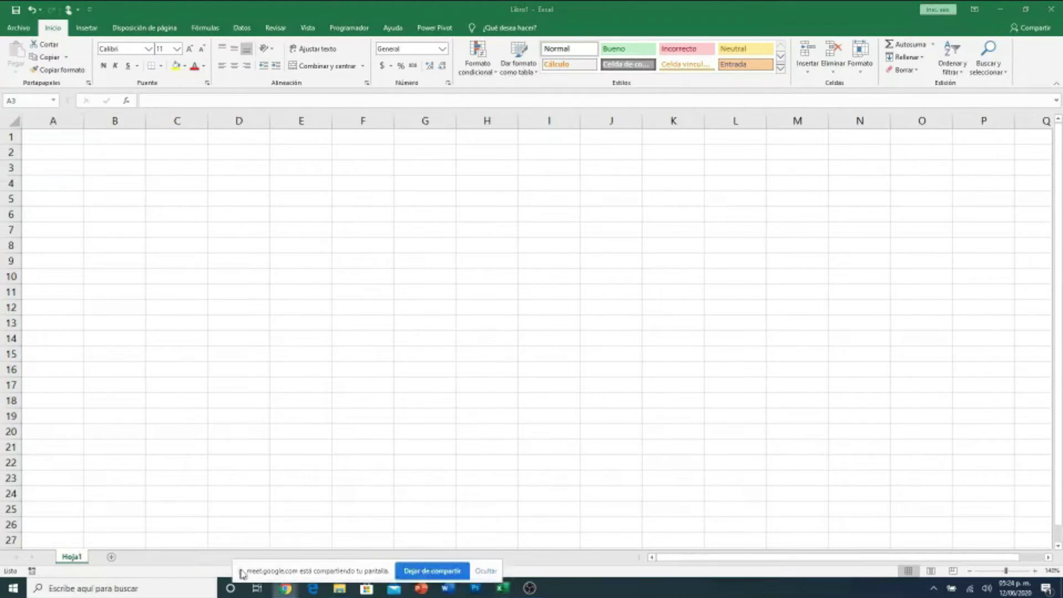
click(64, 169)
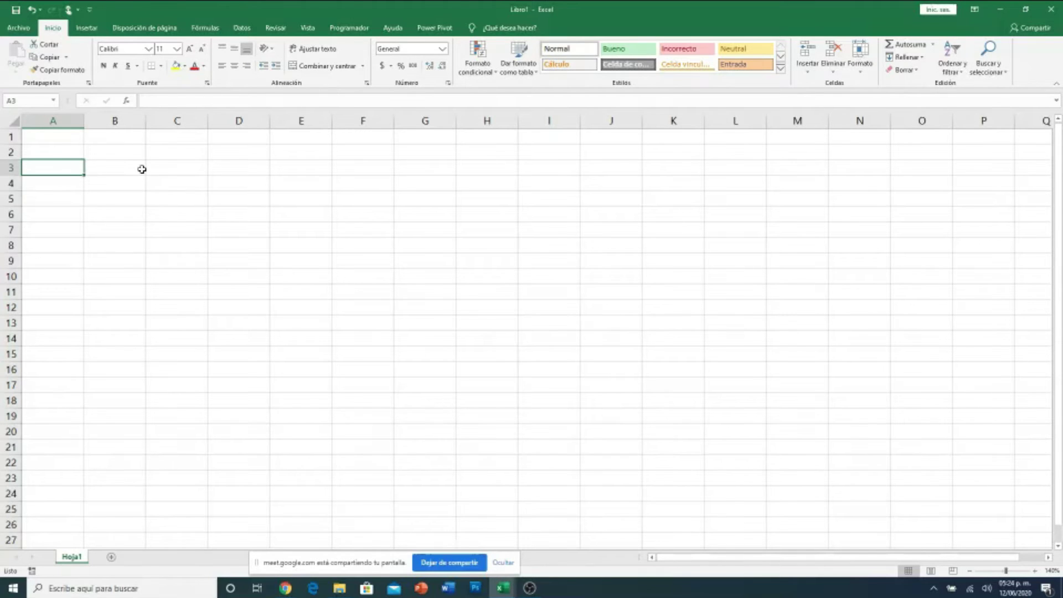
text(Nombr)
text(e)
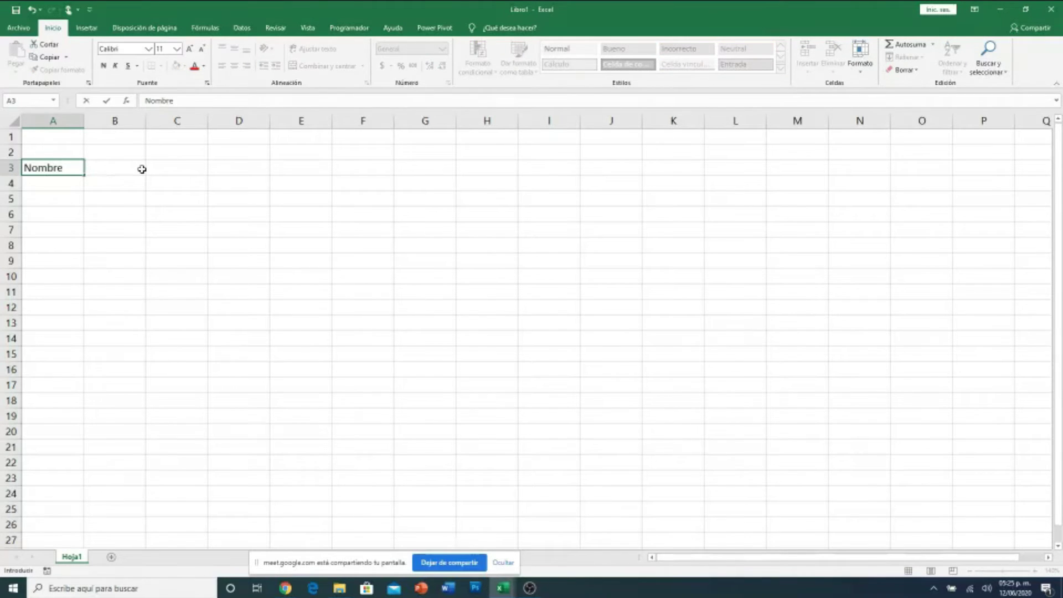
click(142, 169)
text(Apellido)
key(Tab)
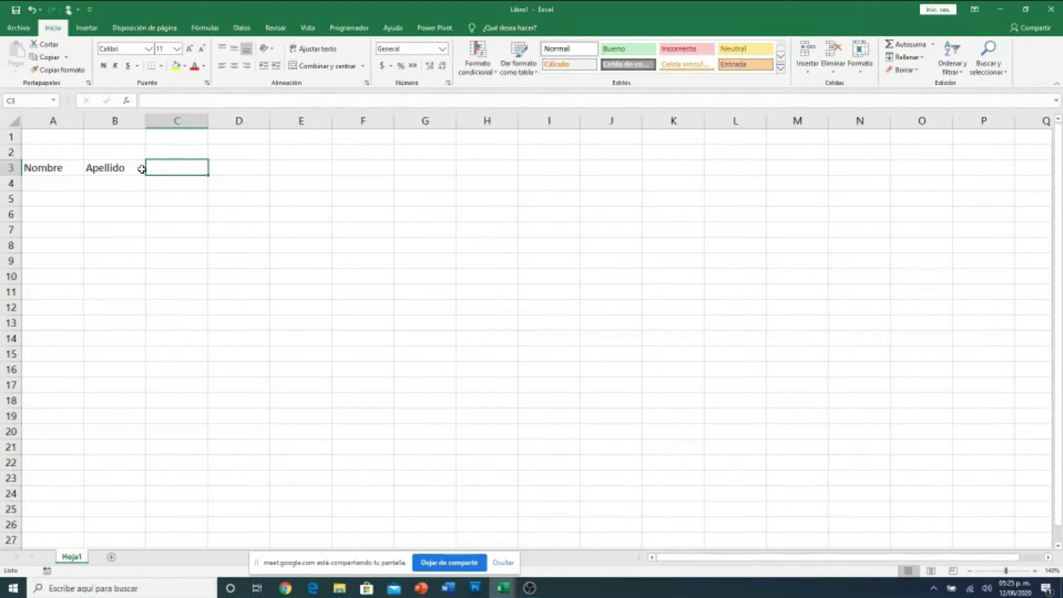
text(email)
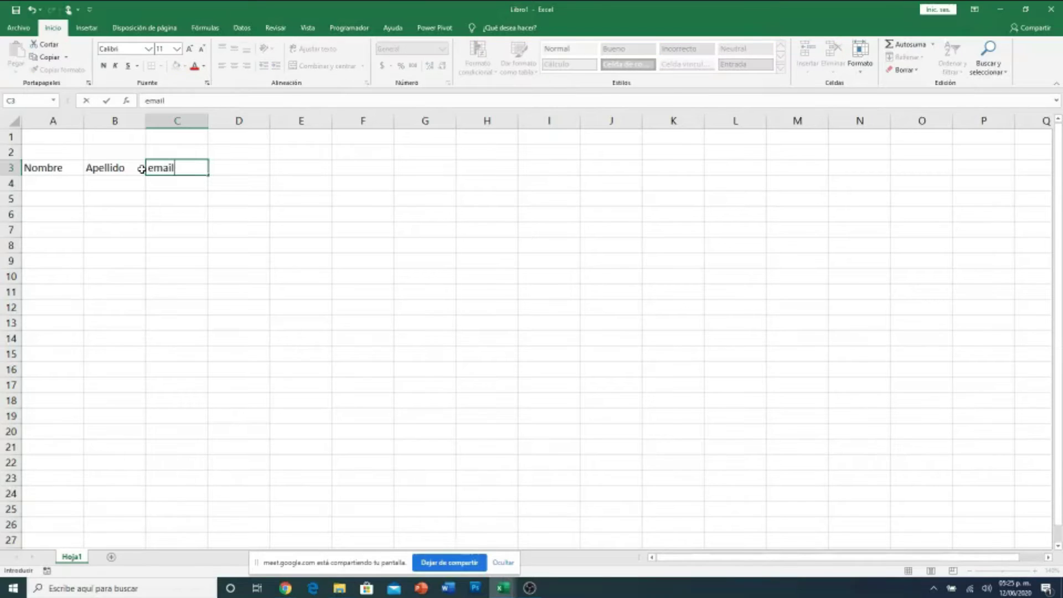
key(Tab)
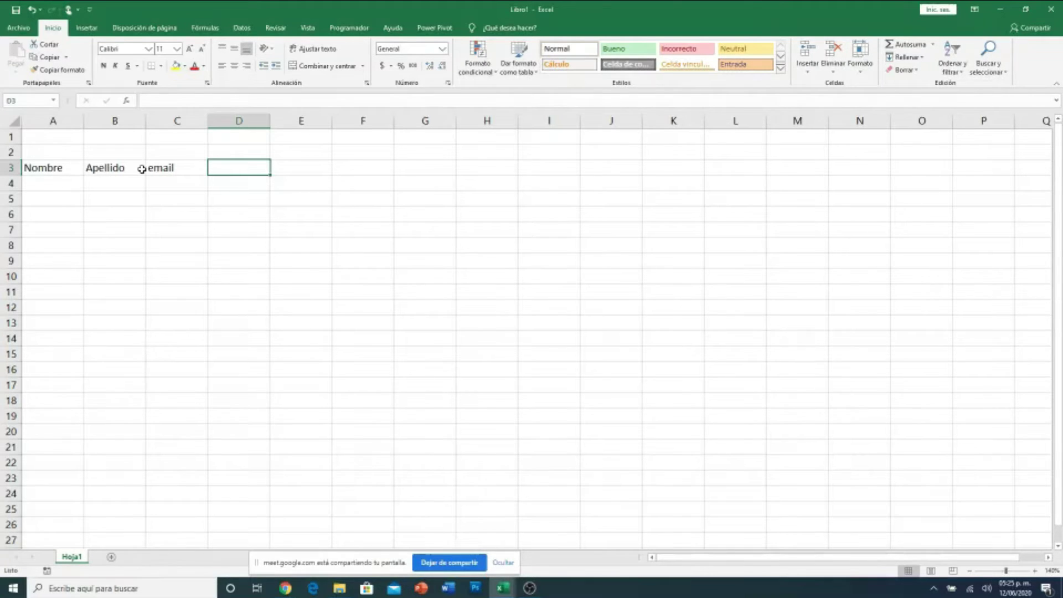
Delete the Nombre, Apellido and email headers from A3:D3 and return to A3
key(shift+Left)
key(shift+Left)
key(shift+Left)
key(Delete)
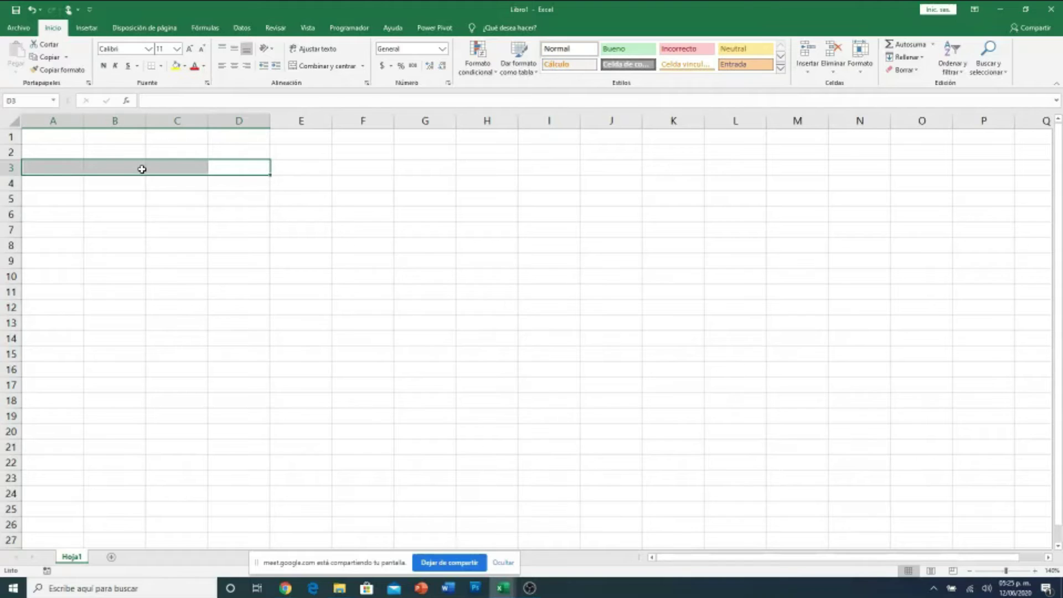
key(Left)
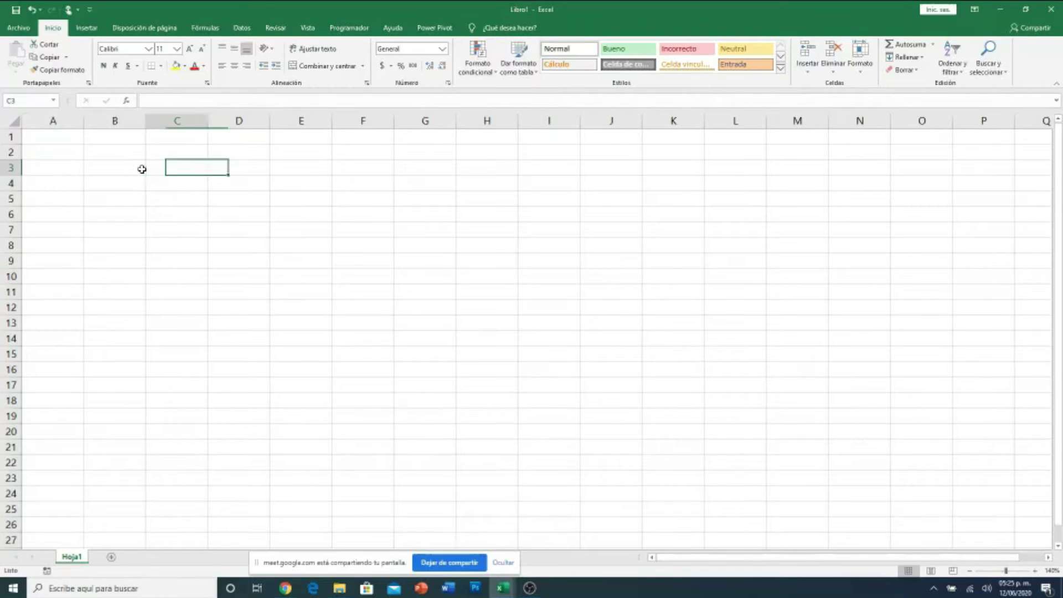
key(Left)
key(Left)
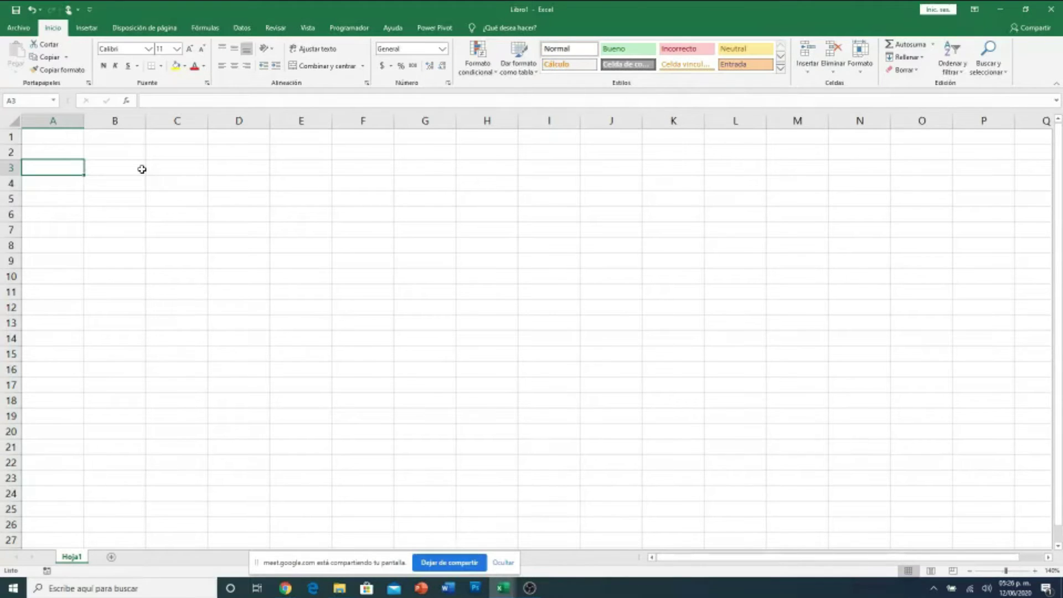
Enter lowercase headers nombre, apellido, email, carrera and estatus across A3:E3
text(nom)
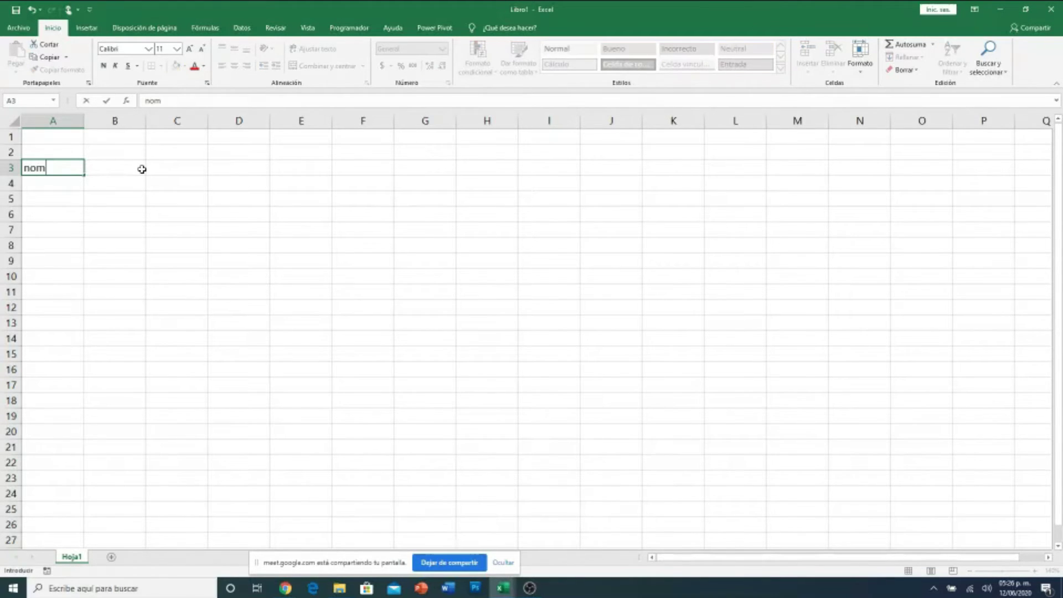
text(bre)
click(142, 169)
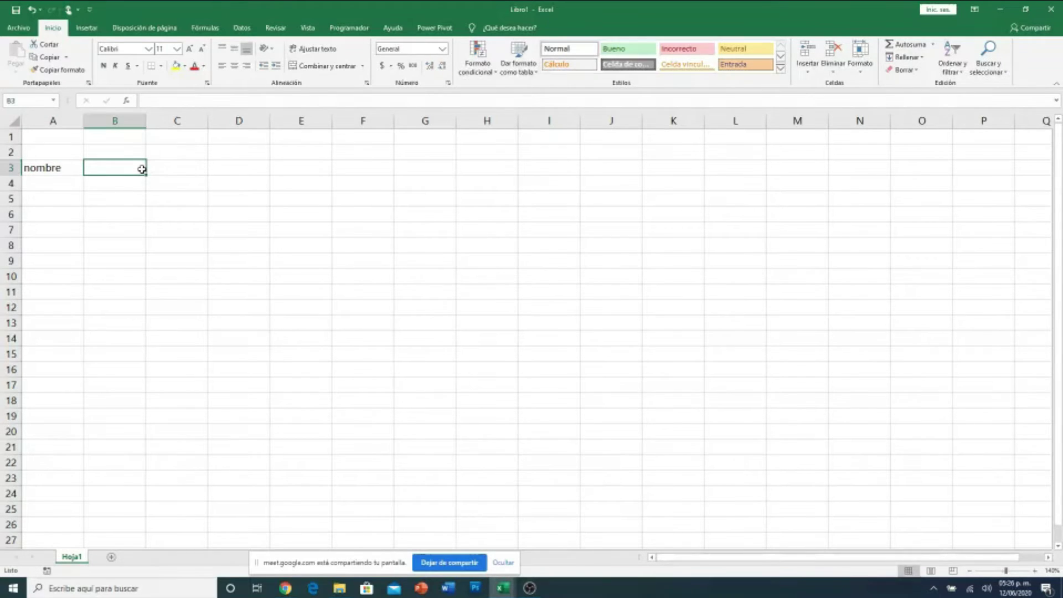
text(apellido)
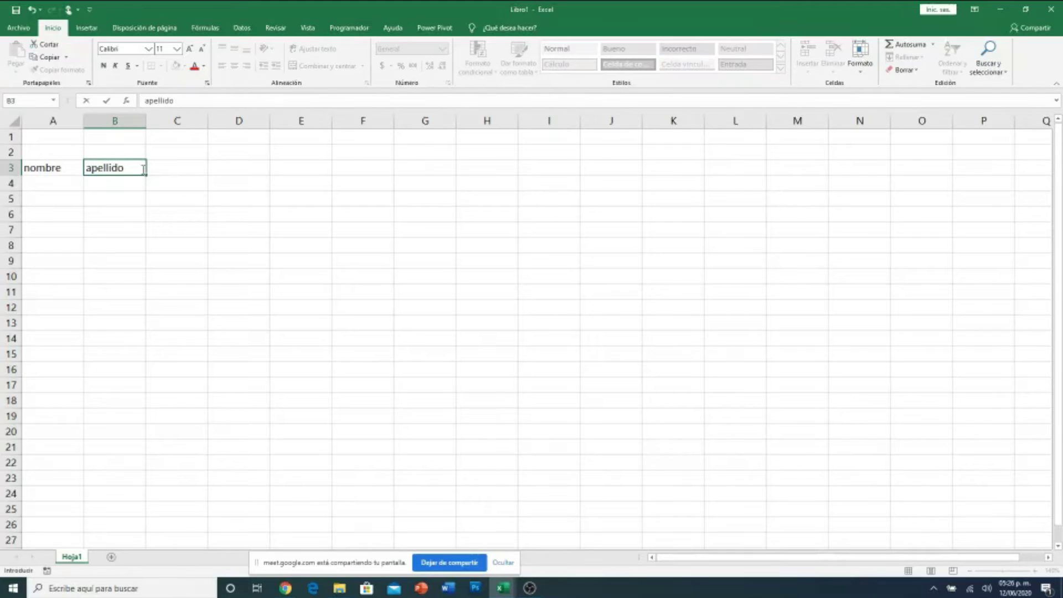
key(Tab)
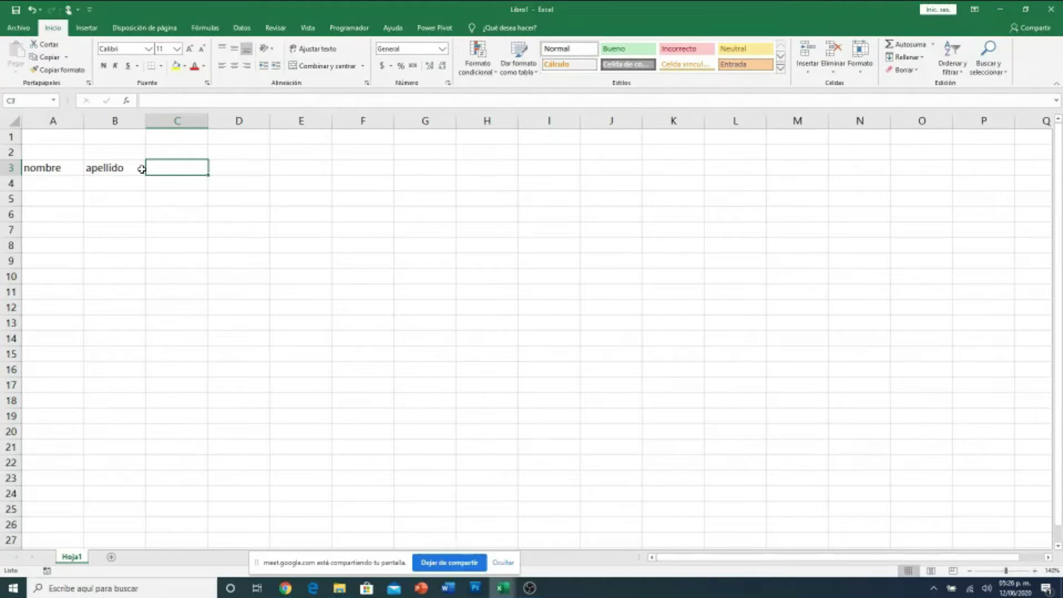
text(email)
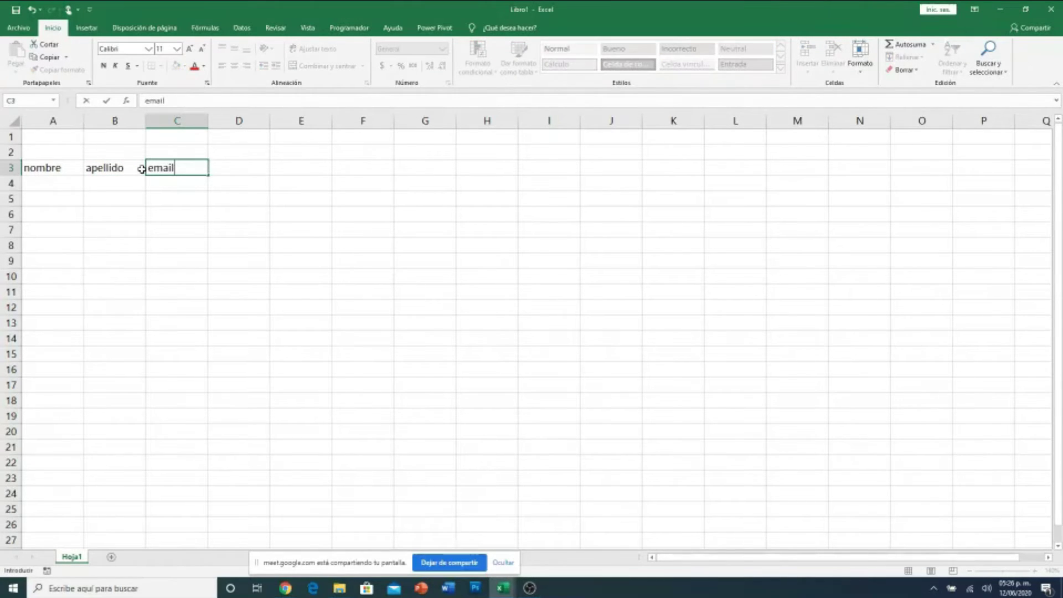
key(Tab)
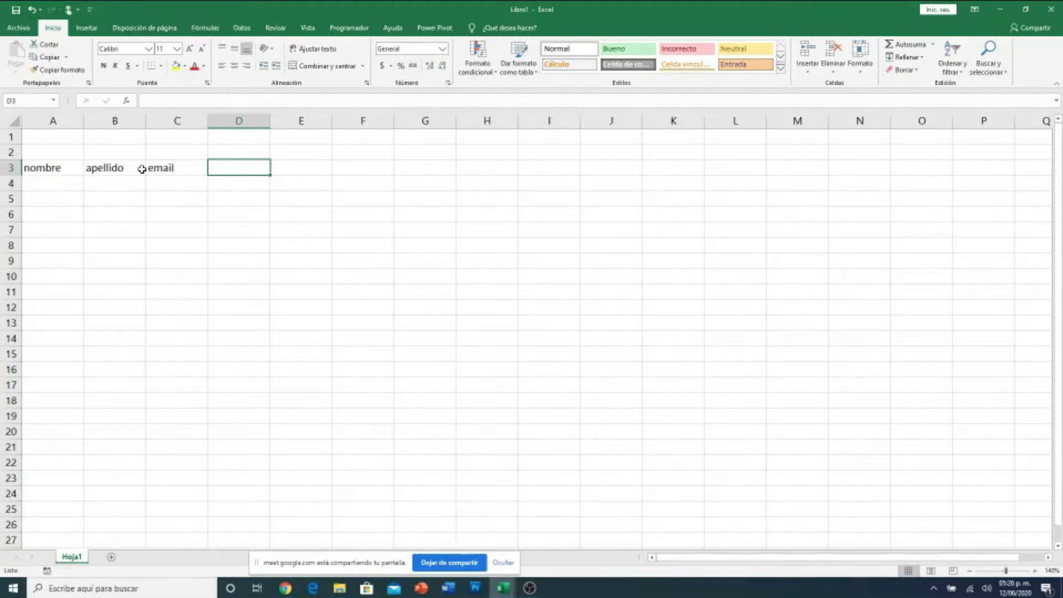
text(carrera)
key(Tab)
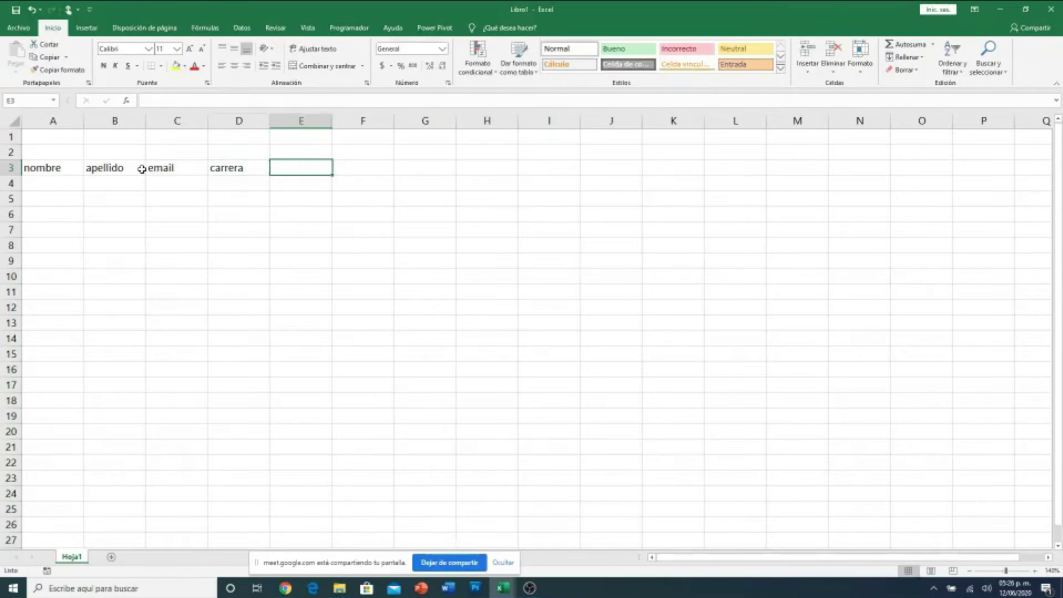
text(estatus)
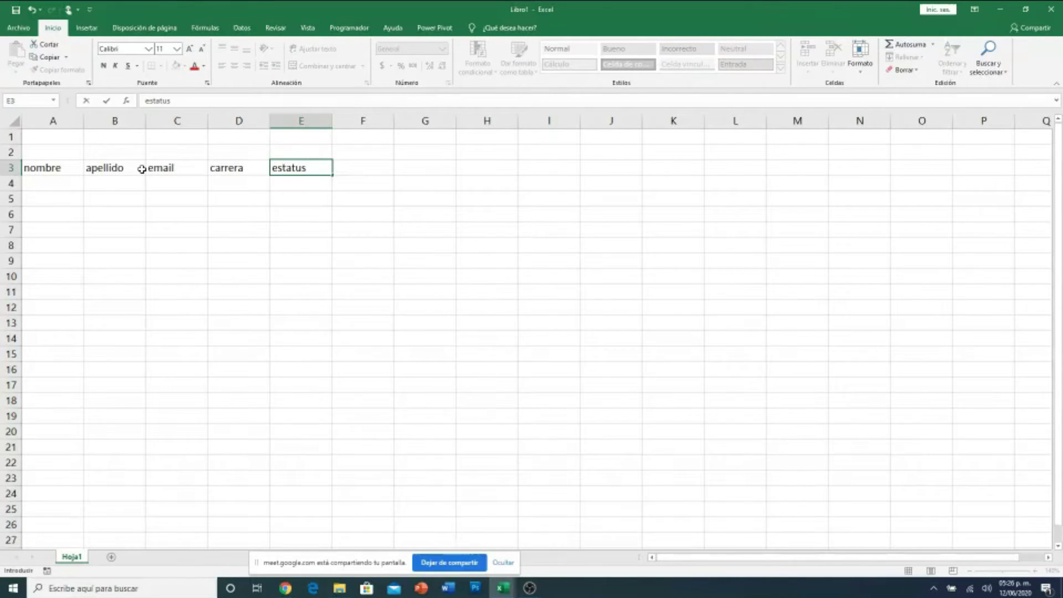
key(Return)
key(Left)
Enter the student's first name, surname and email address in A4:C4
key(Home)
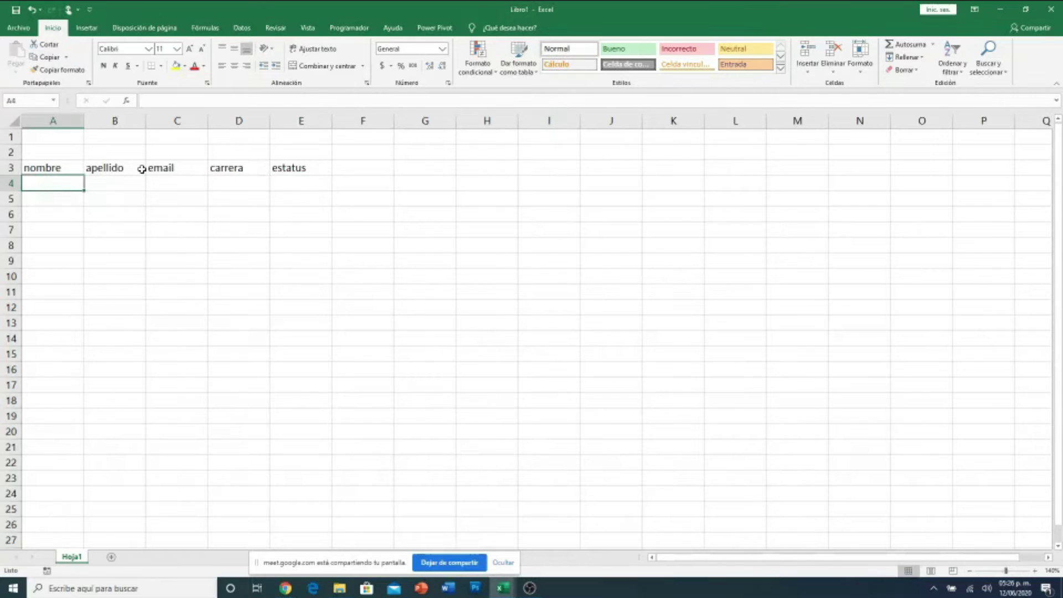
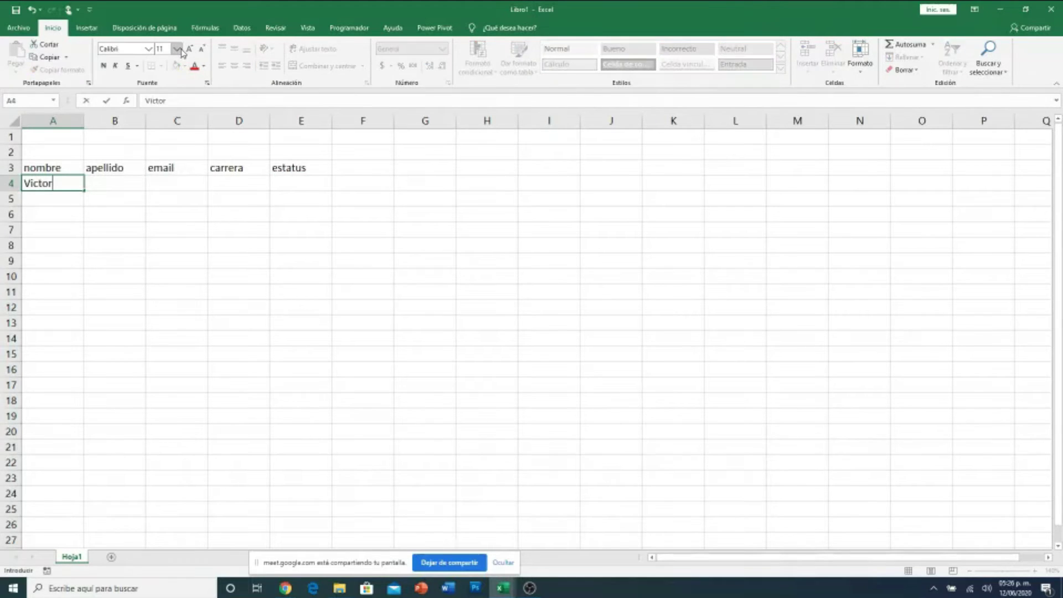
key(Tab)
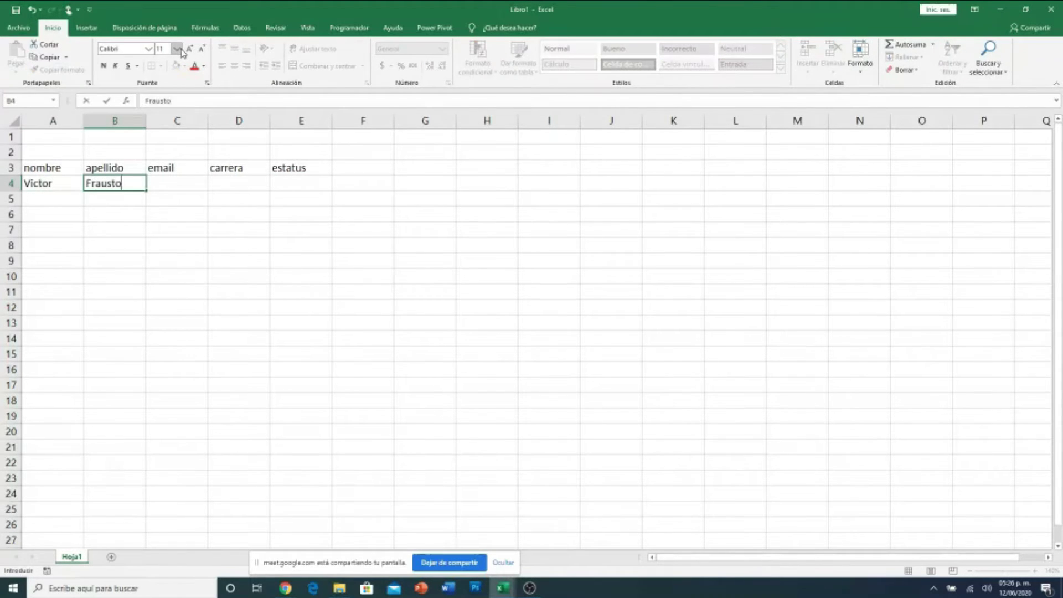
key(Tab)
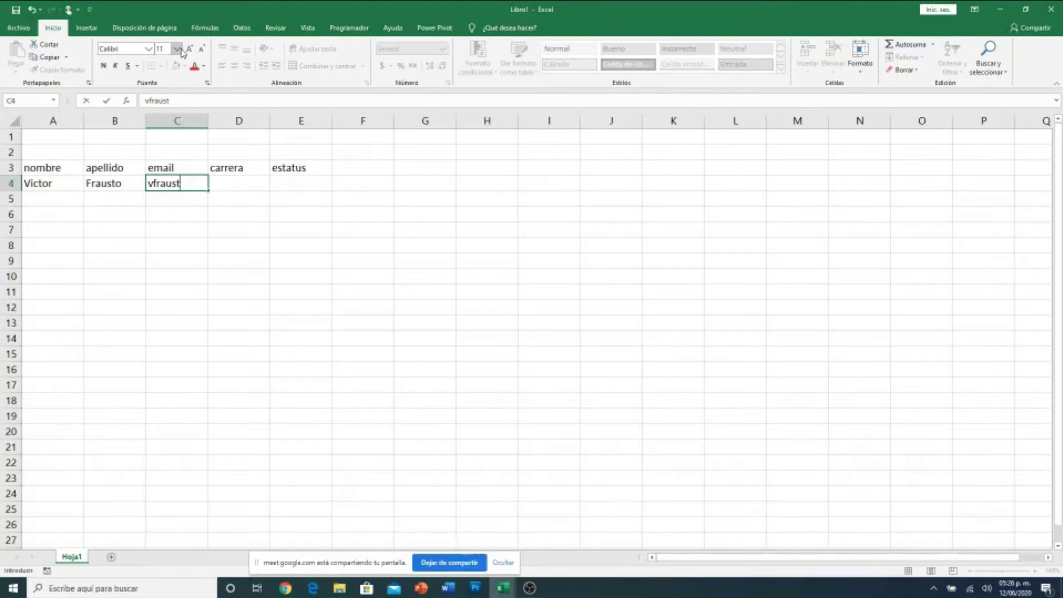
key(Tab)
Add program LAyGE and status Ordinario in D4:E4, then widen column C for the email
text(LAyGE)
key(Tab)
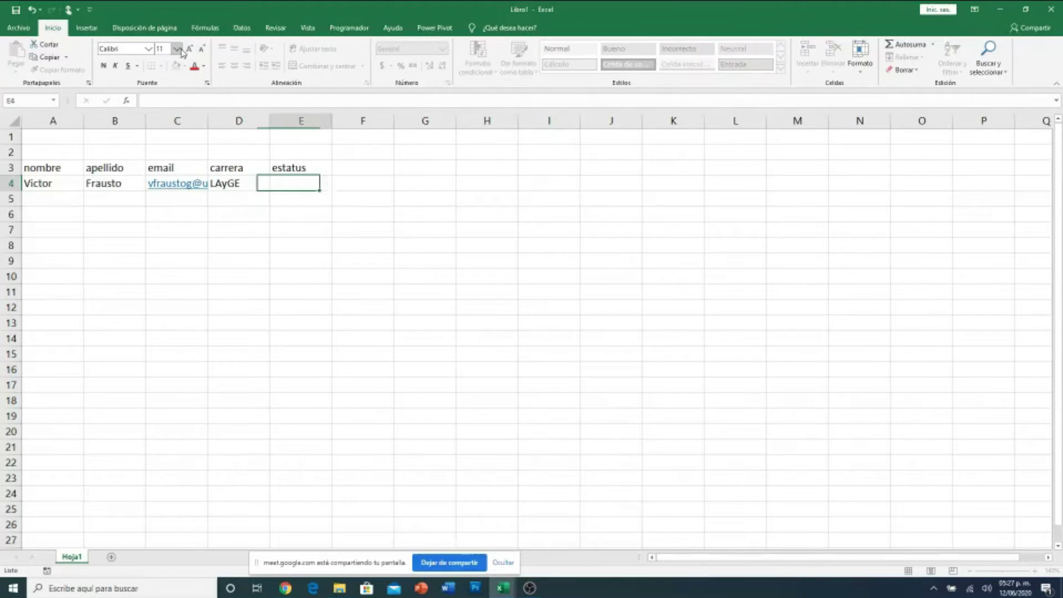
text(Ordinario)
key(Return)
drag(214, 121, 255, 118)
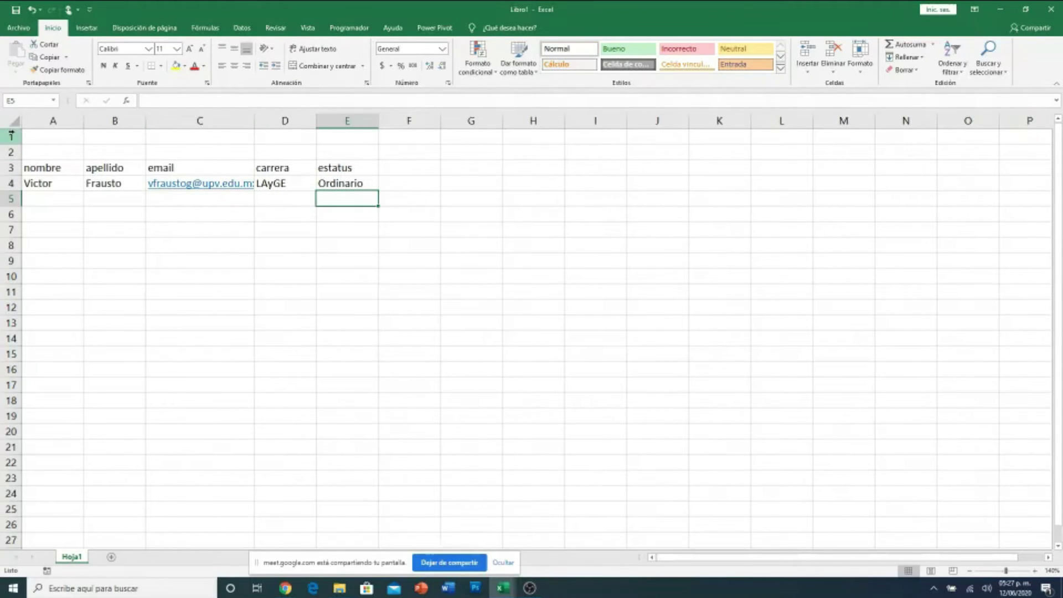
Insert four blank rows above the student data, moving it down to rows 8–9
click(11, 136)
right_click(11, 137)
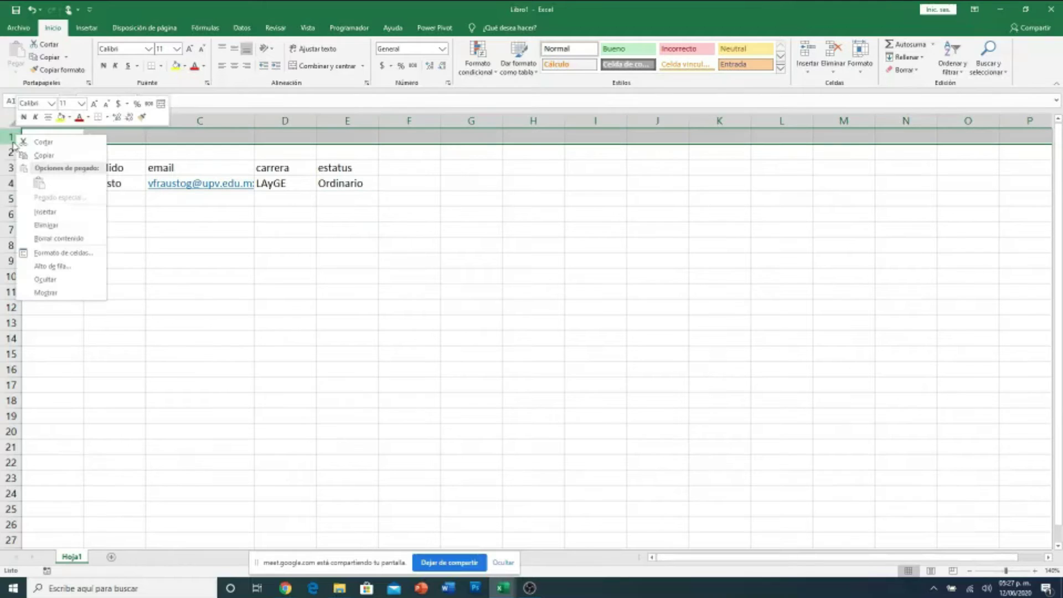
click(42, 211)
key(F4)
key(F4)
key(F4)
key(F4)
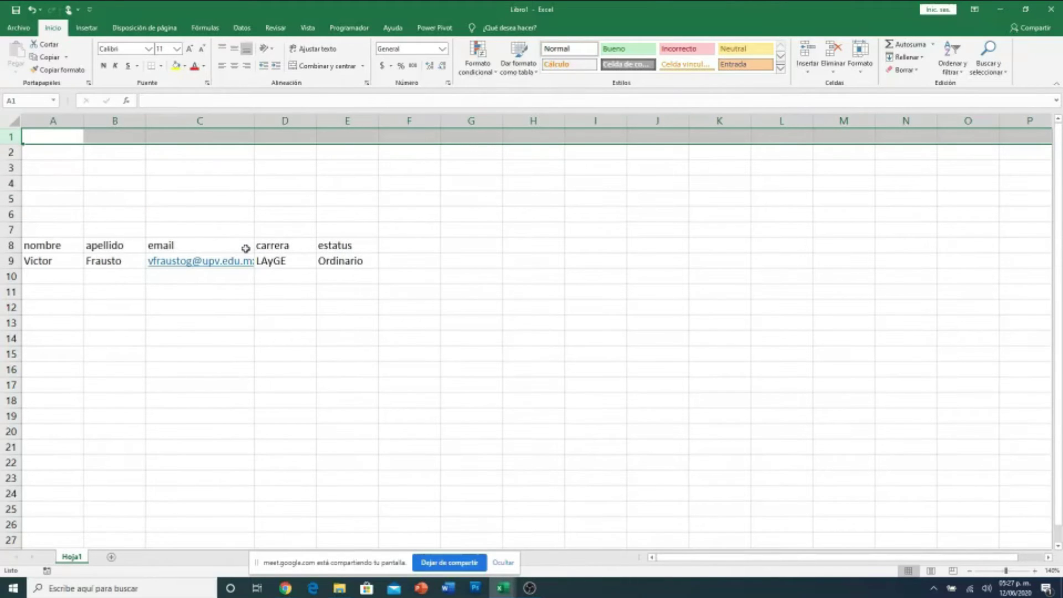
key(ctrl+t)
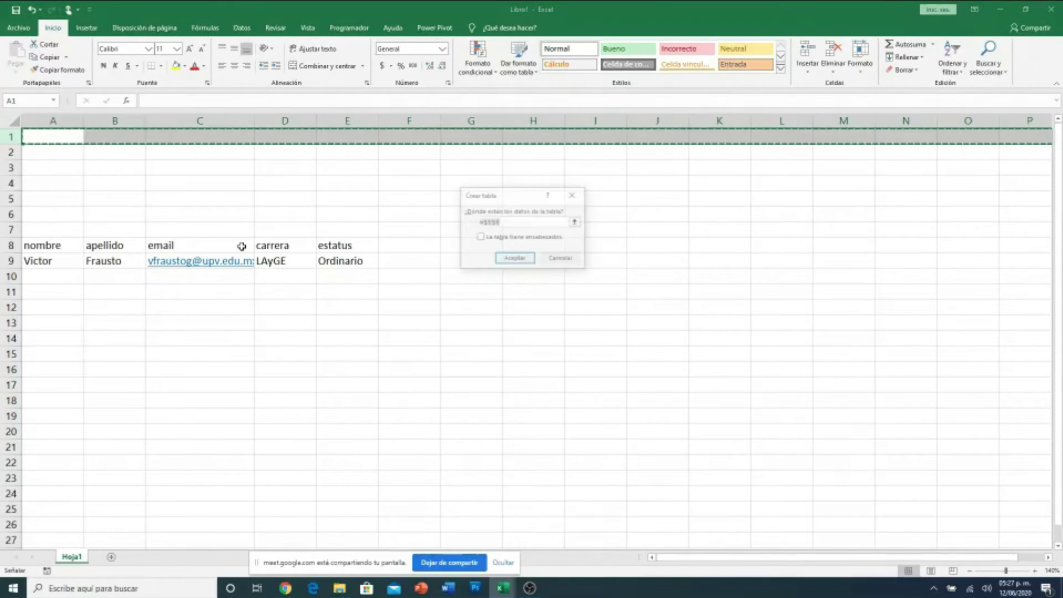
key(Escape)
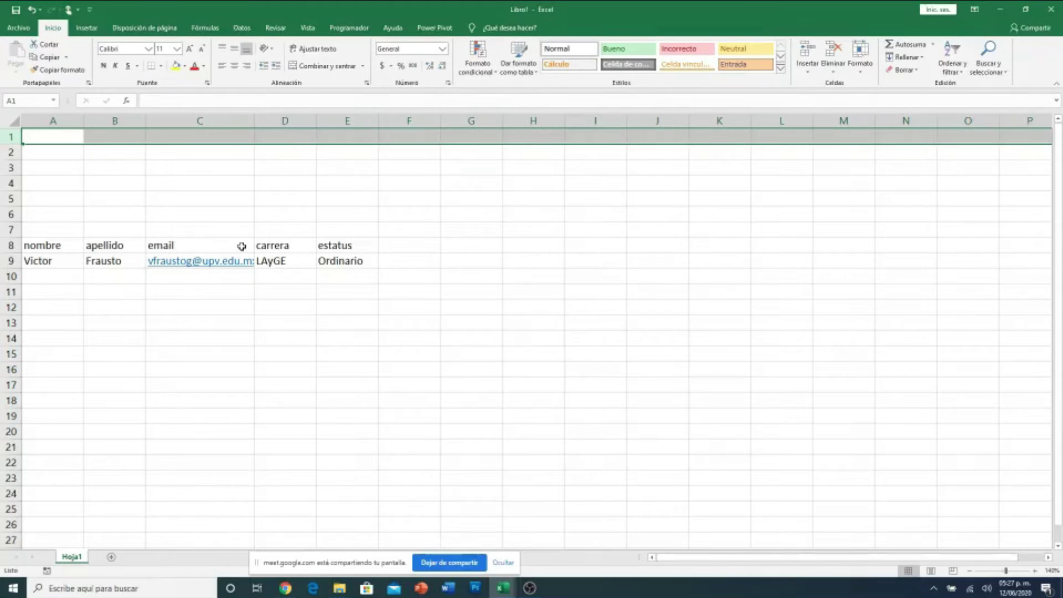
click(210, 193)
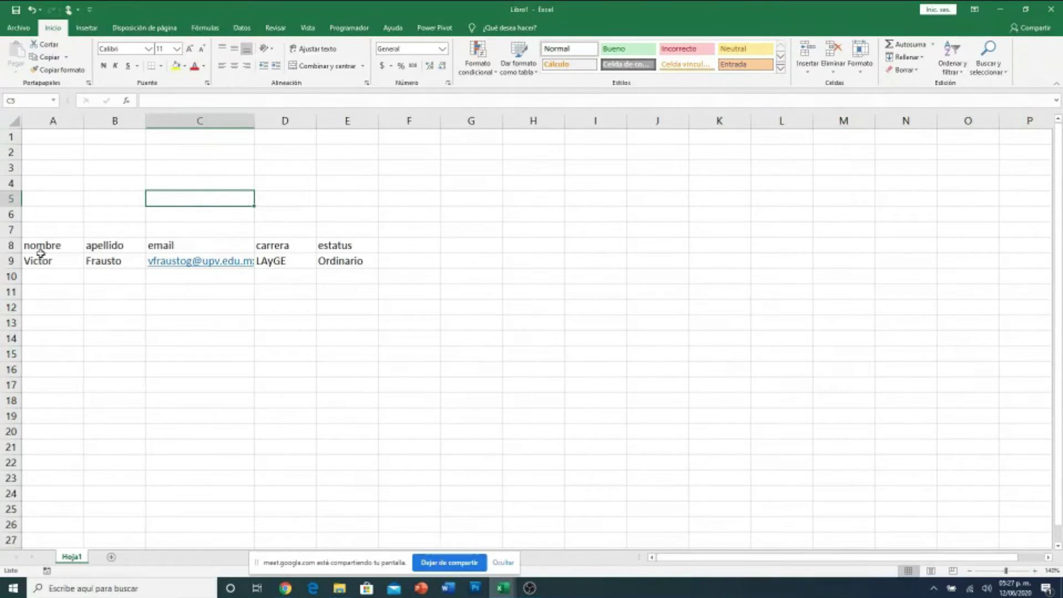
Widen column C further and select the headers and student record in A8:E9
drag(41, 253, 332, 263)
drag(254, 120, 261, 120)
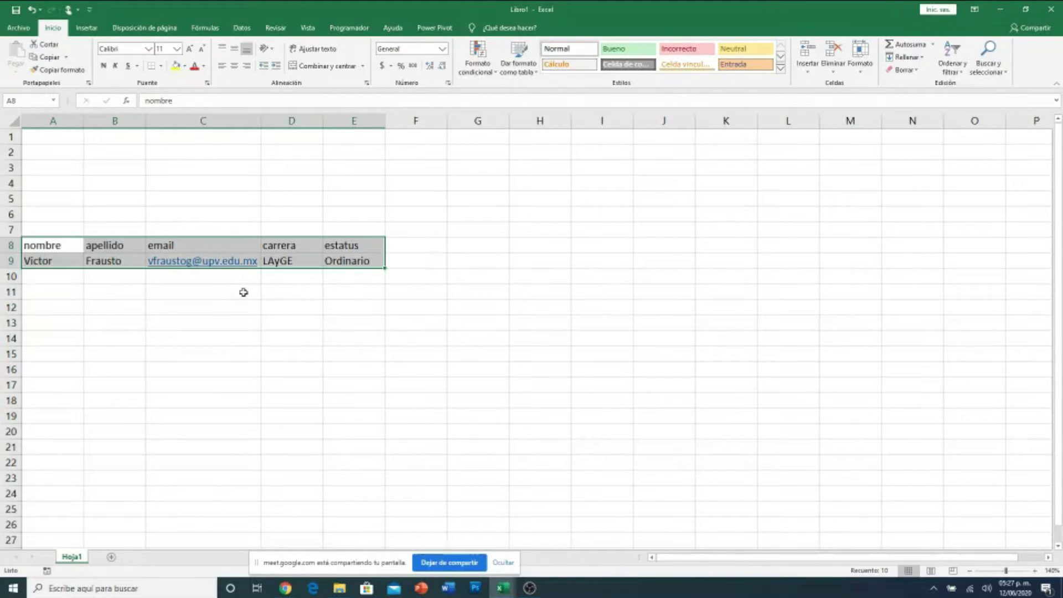
drag(61, 244, 334, 247)
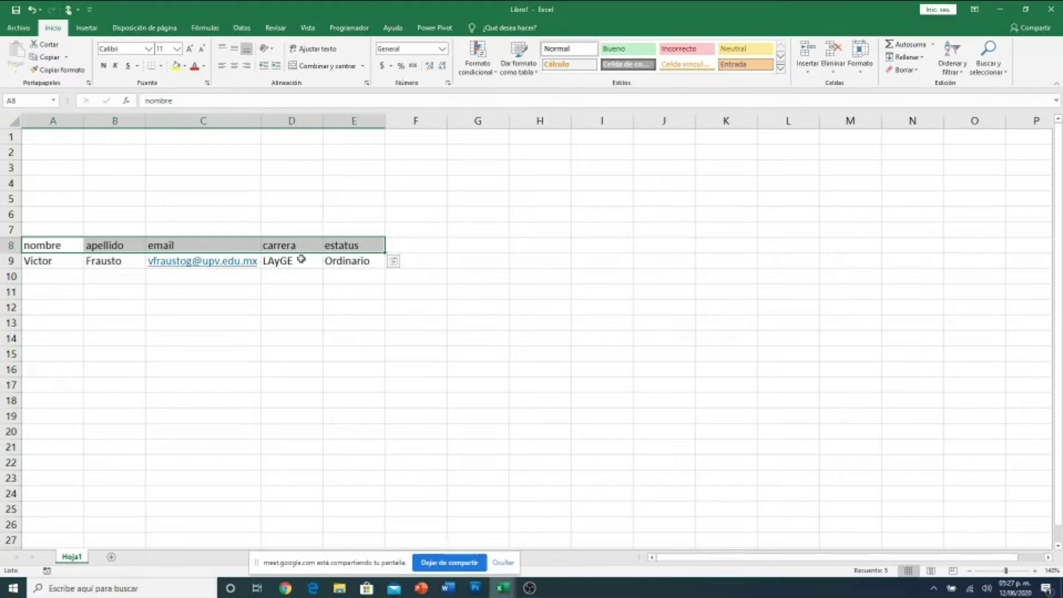
drag(62, 257, 367, 258)
click(336, 261)
click(307, 261)
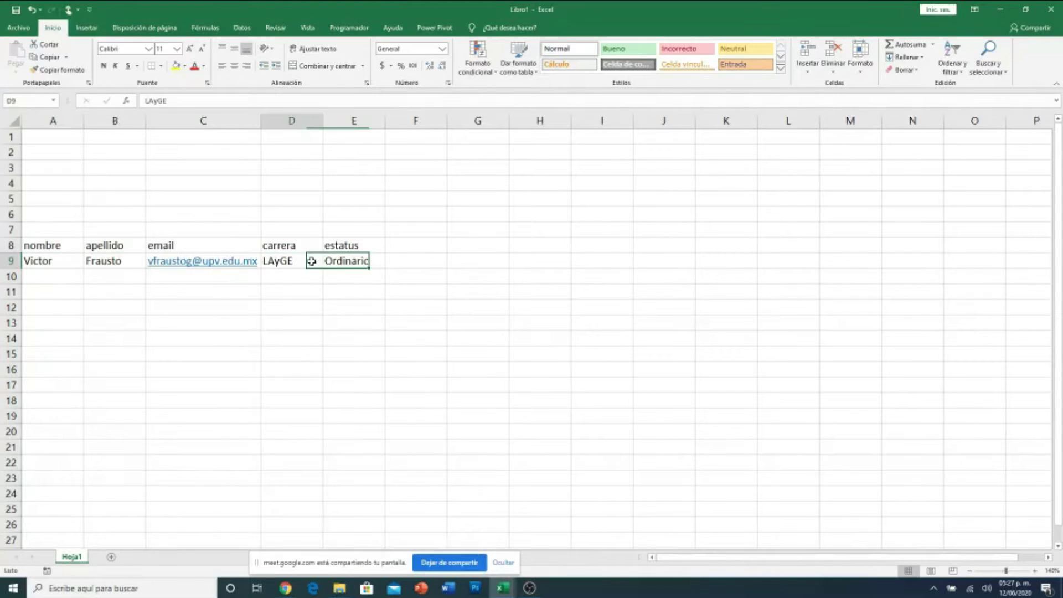
click(121, 259)
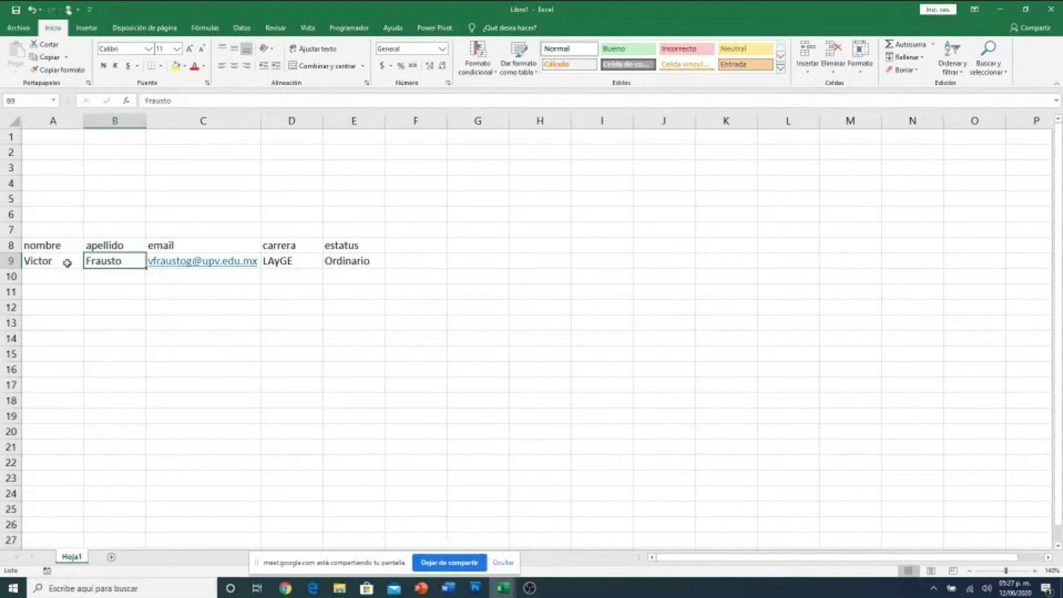
click(66, 262)
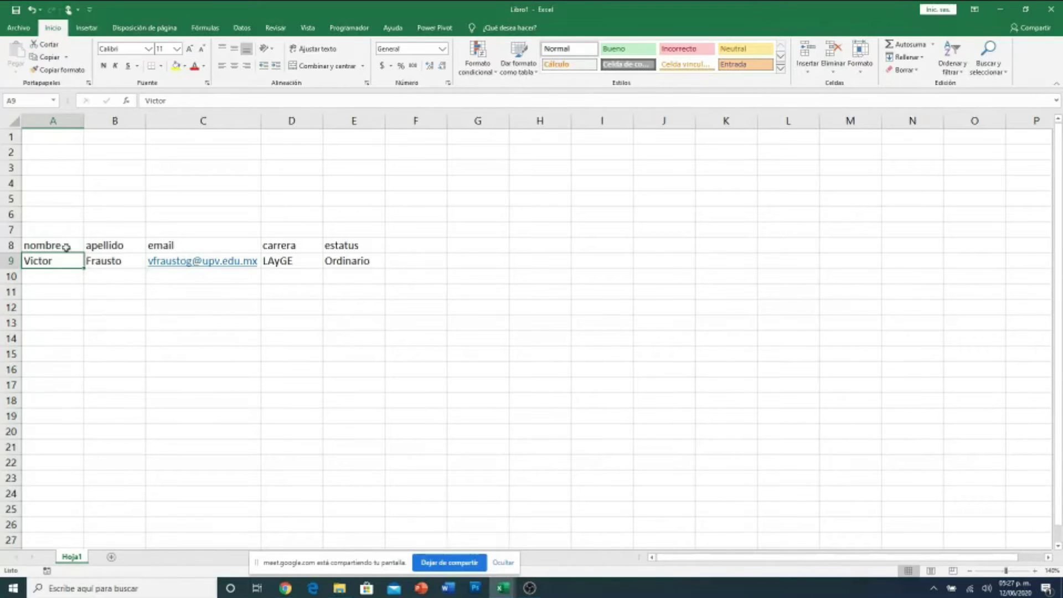
drag(65, 247, 377, 247)
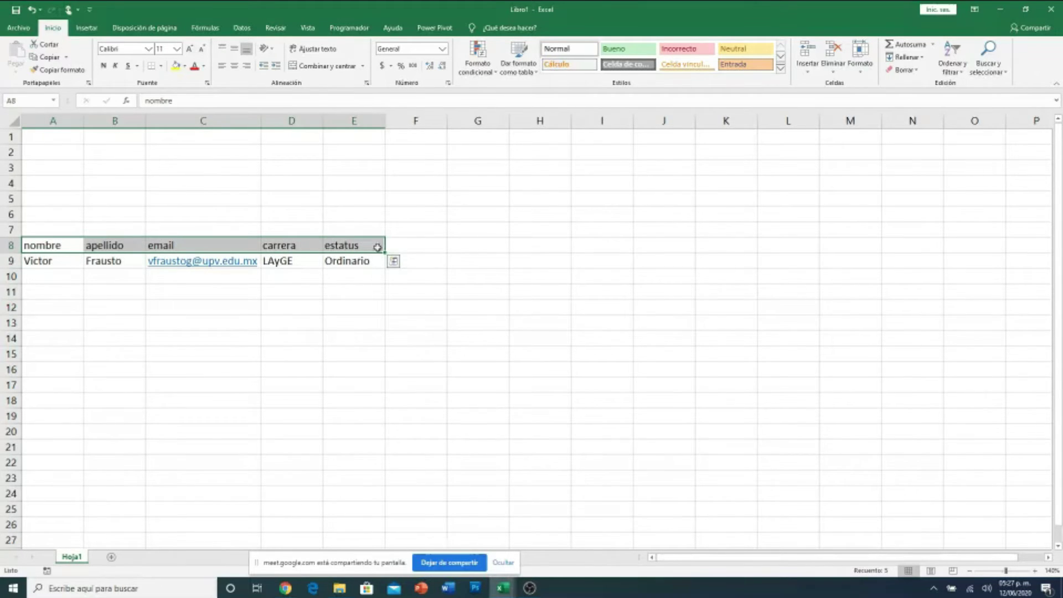
drag(69, 245, 366, 261)
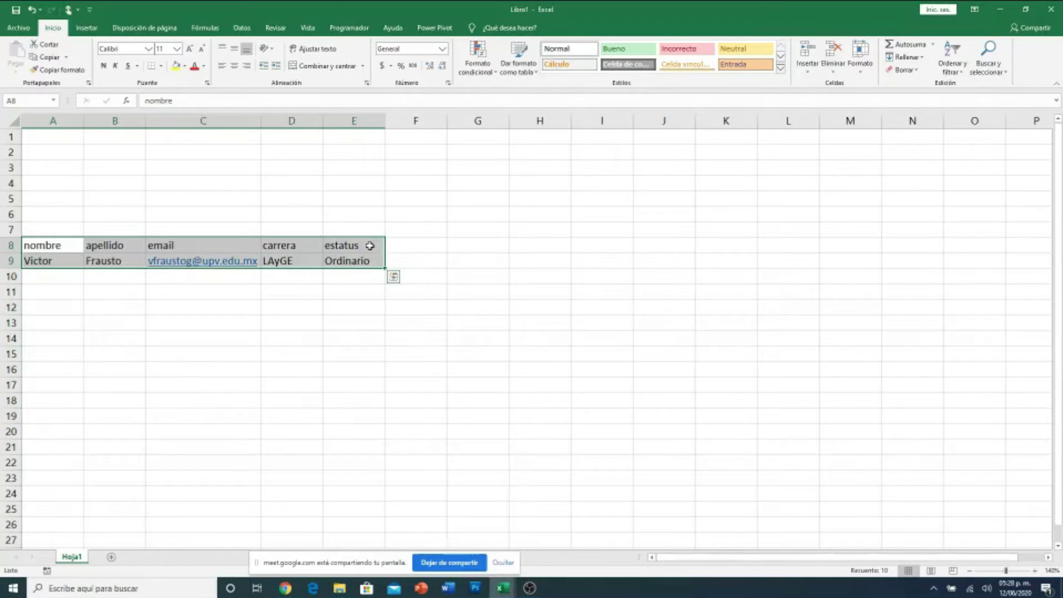
click(529, 252)
drag(30, 244, 353, 257)
Convert A8:E9 into a table with headers through Insertar > Tabla
click(87, 28)
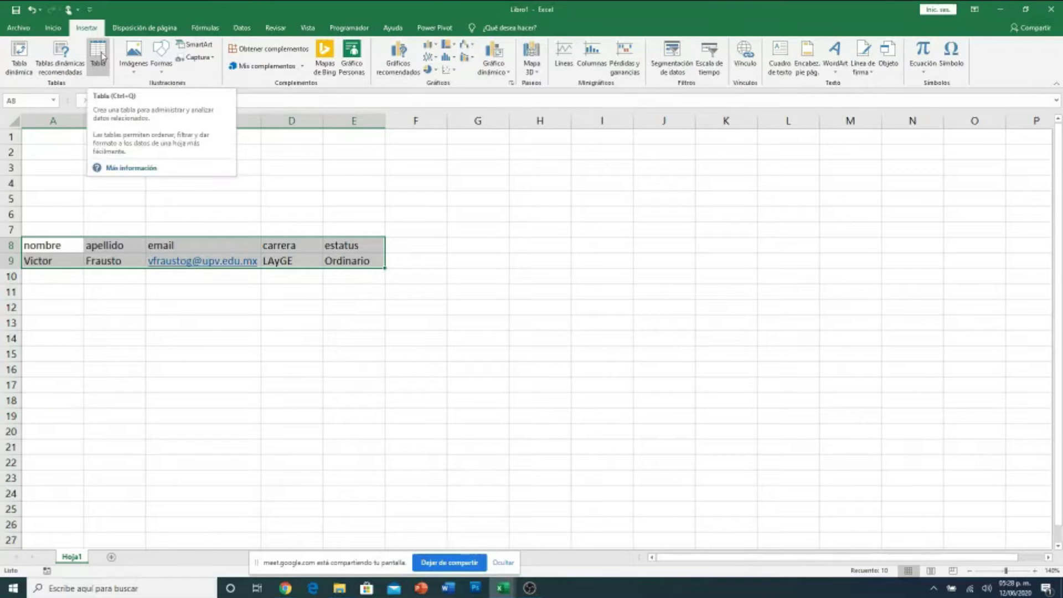
click(100, 55)
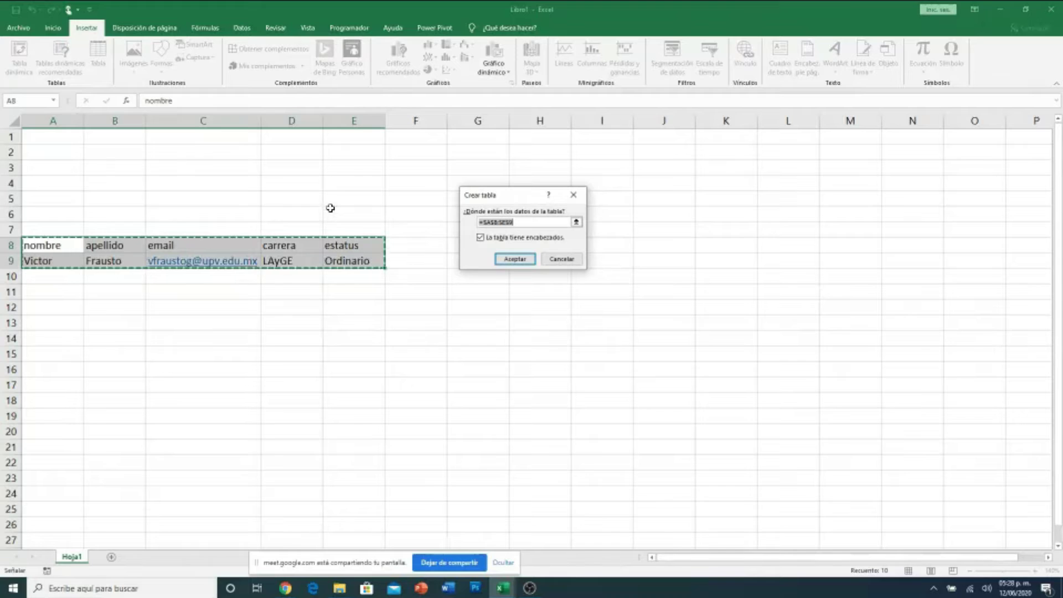
drag(520, 200, 498, 213)
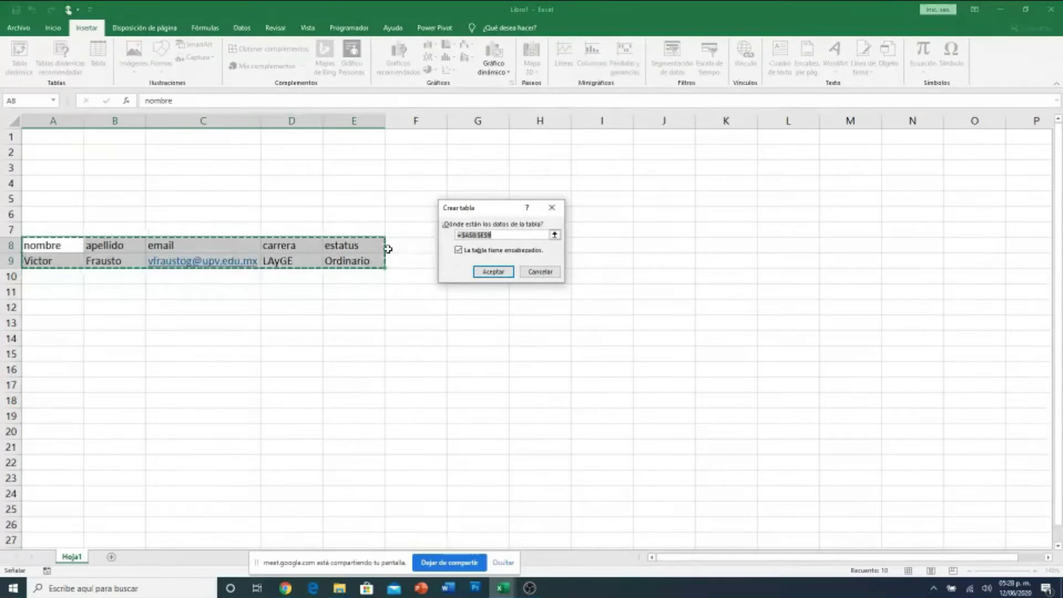
click(493, 272)
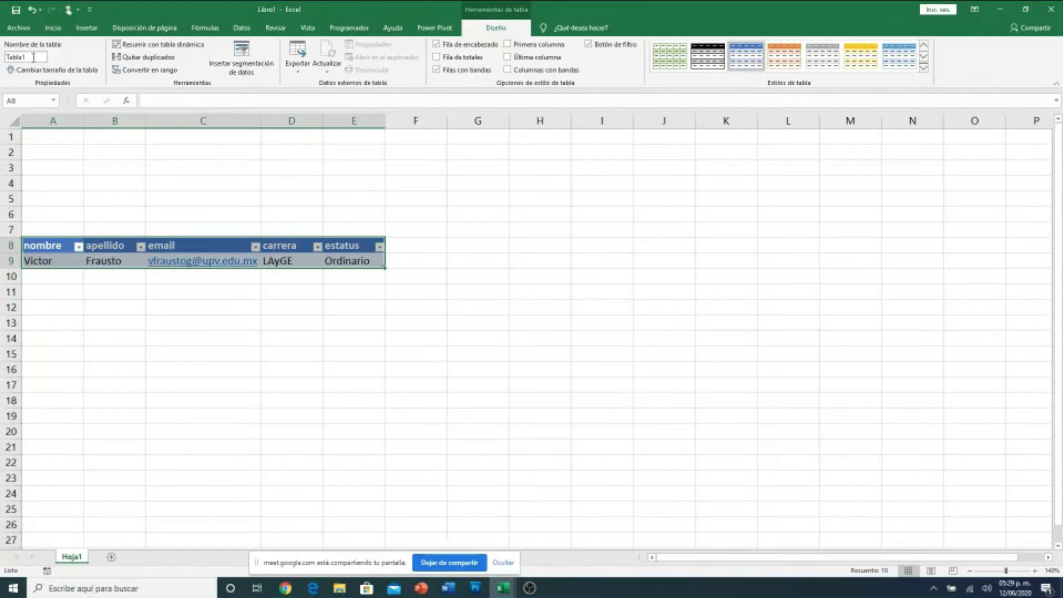
Rename the table from Tabla1 to DatosAlumnos in the Nombre de la tabla field
drag(29, 57, 6, 56)
key(BackSpace)
text(DatosAlumnos)
key(Return)
click(523, 251)
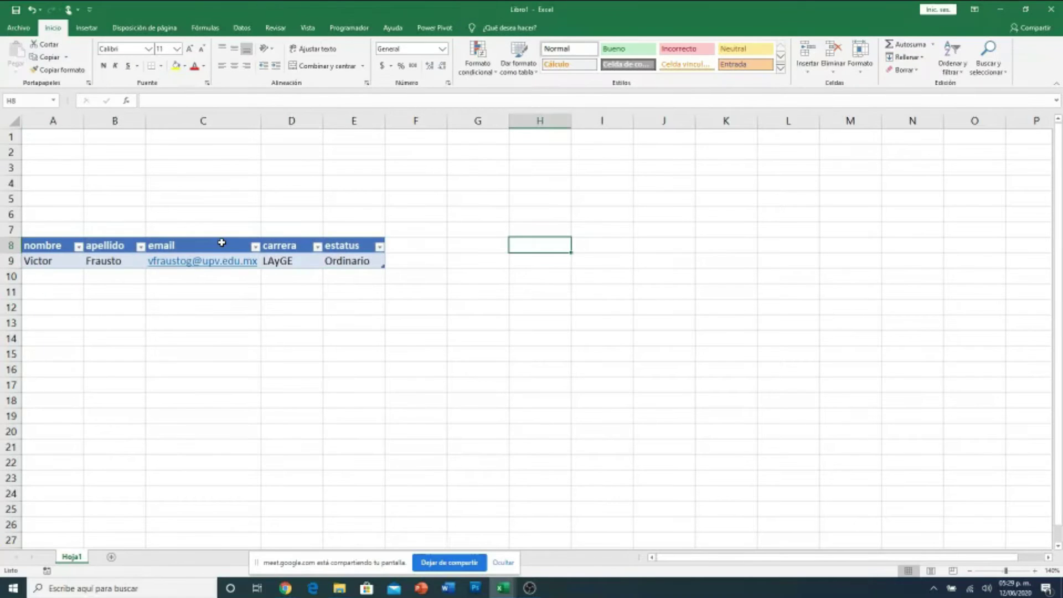
click(39, 247)
drag(135, 245, 372, 258)
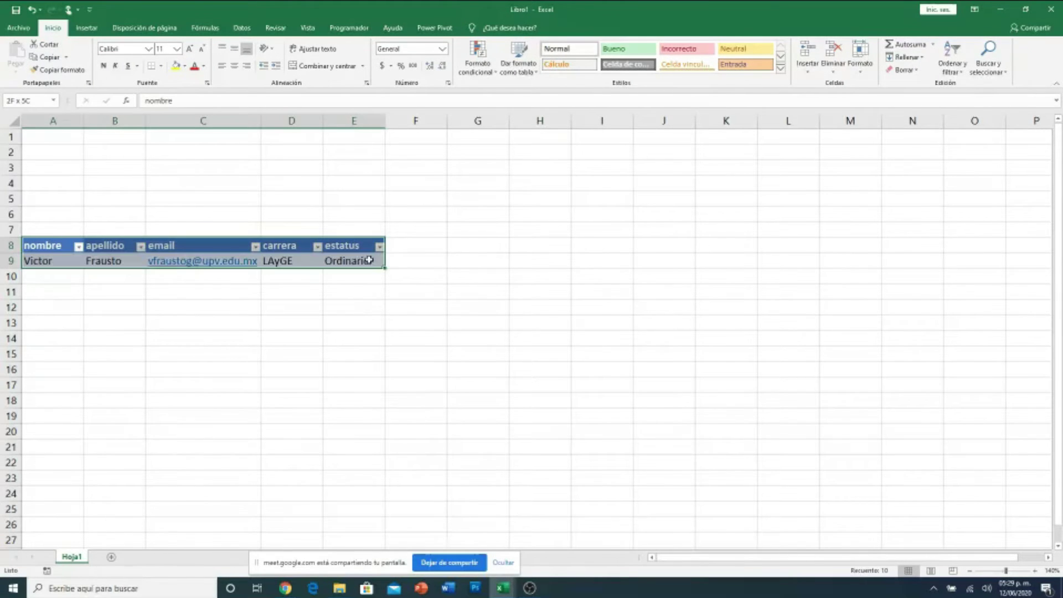
click(471, 221)
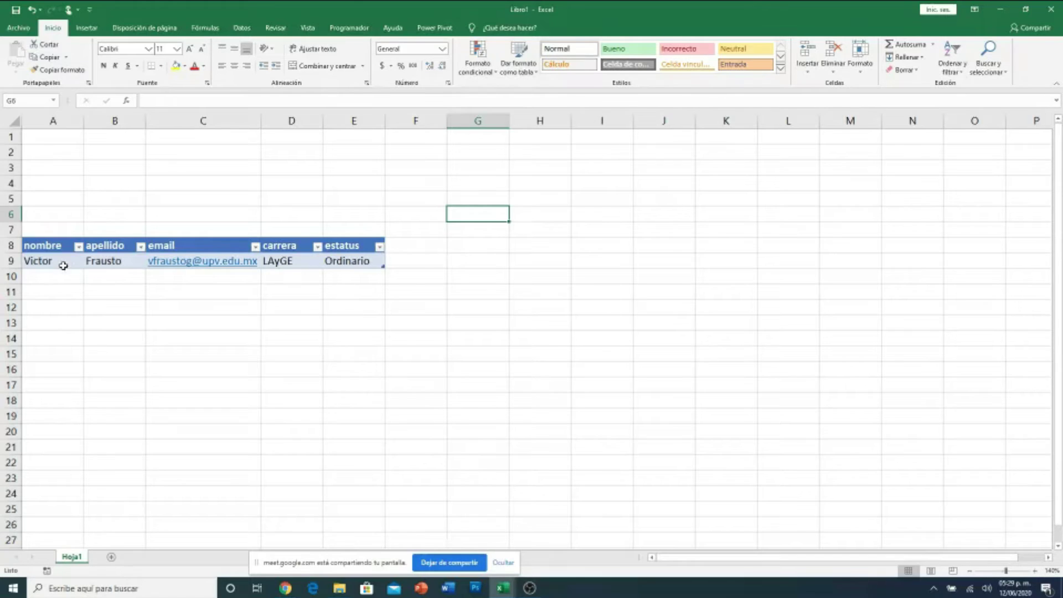
click(62, 262)
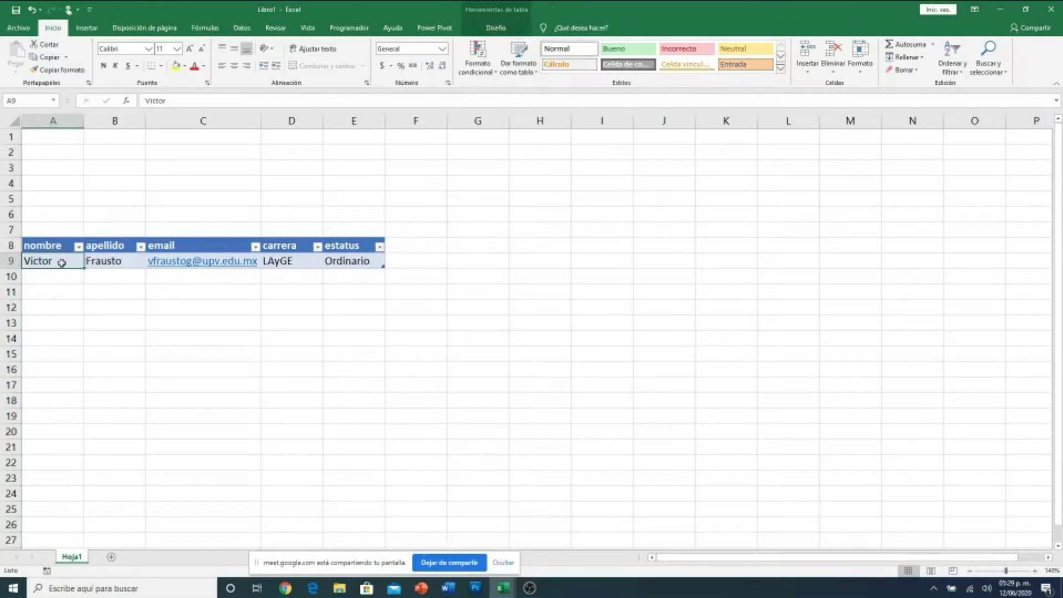
click(104, 264)
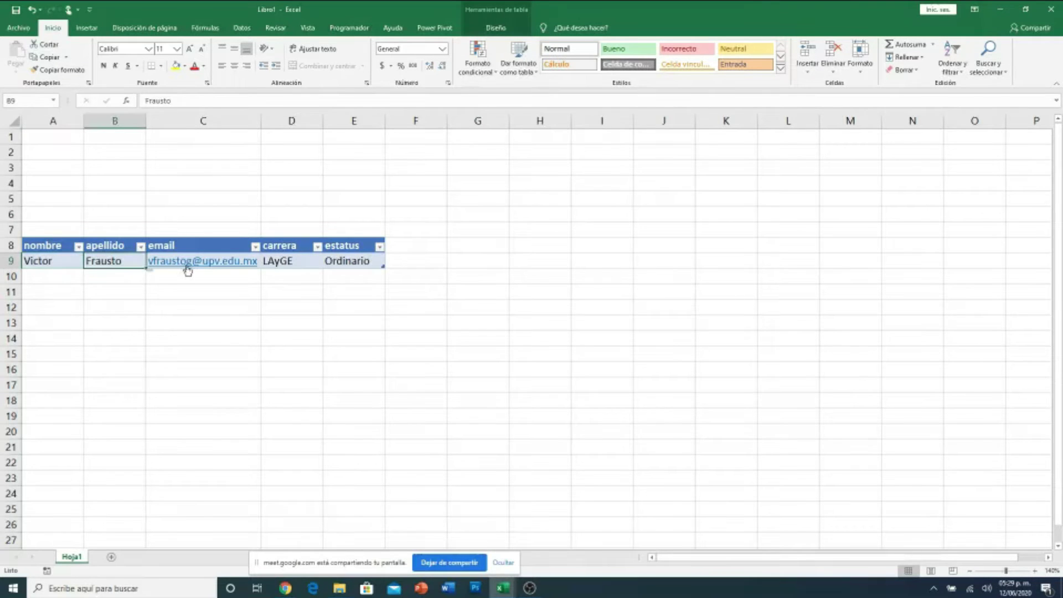
click(298, 263)
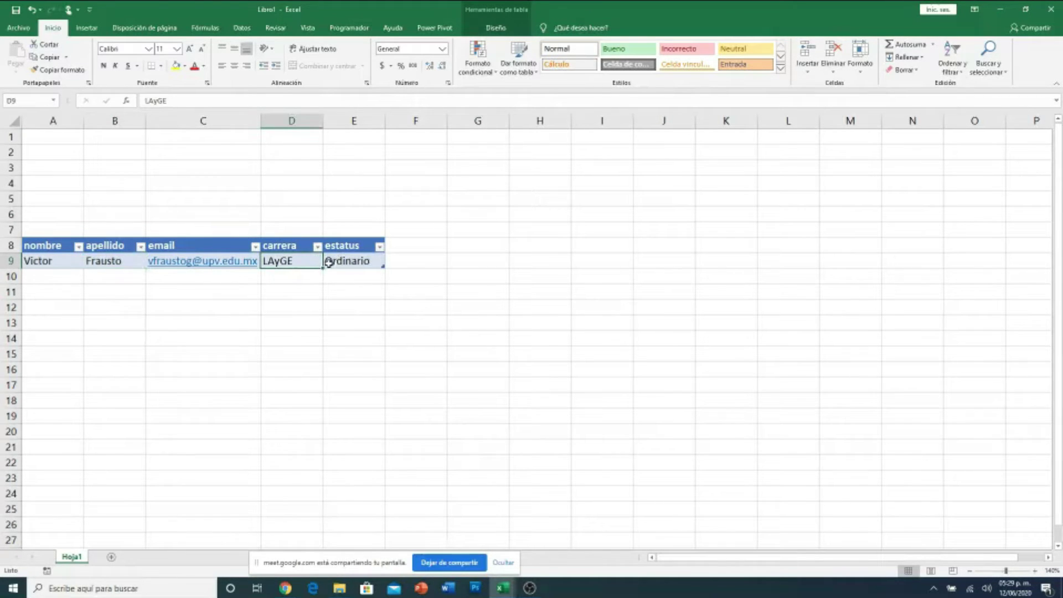
click(354, 260)
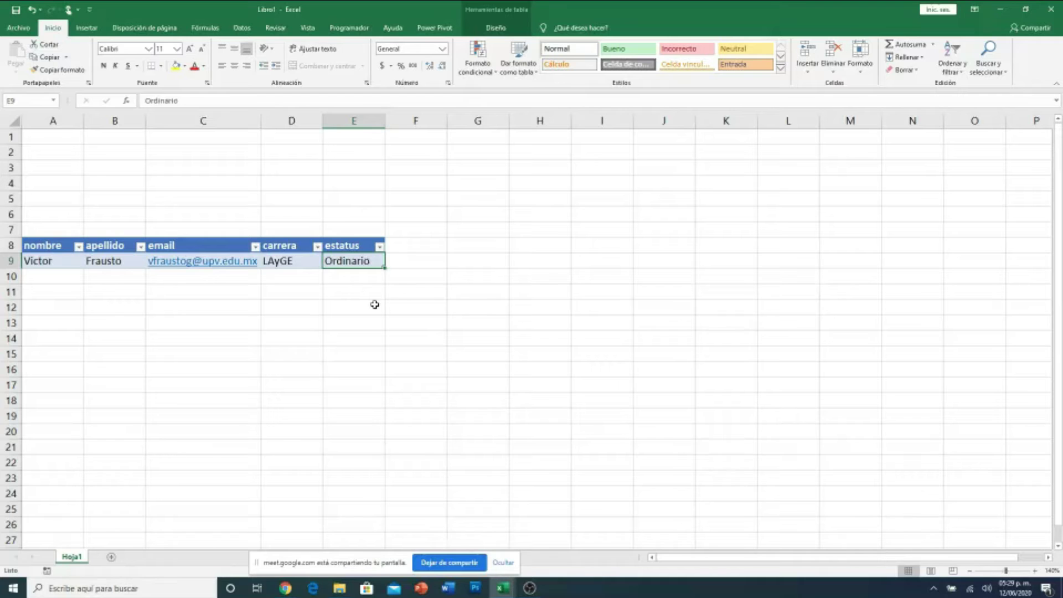
drag(299, 260, 340, 260)
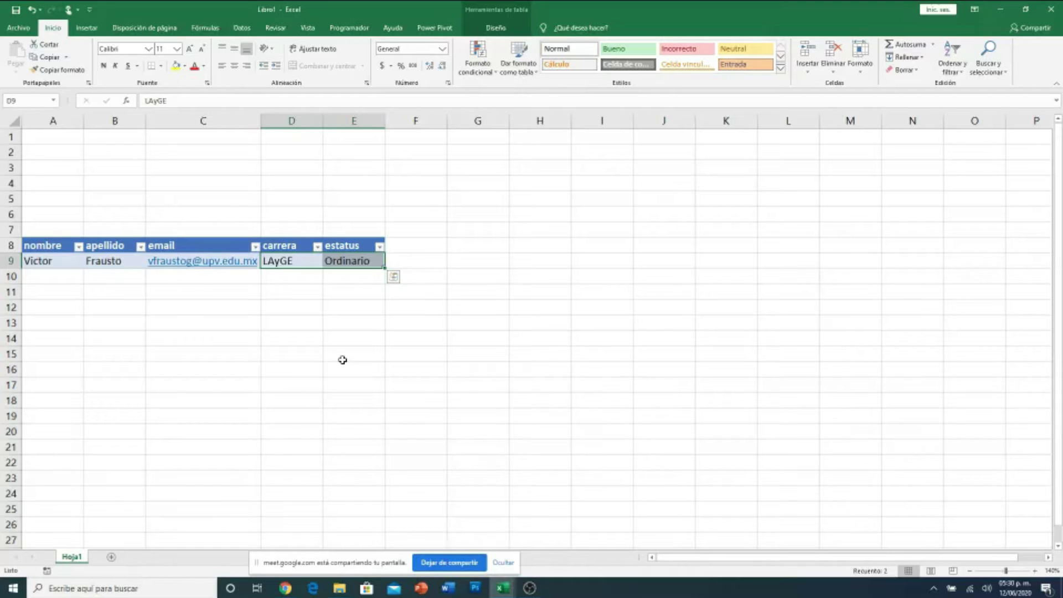
drag(257, 565, 449, 564)
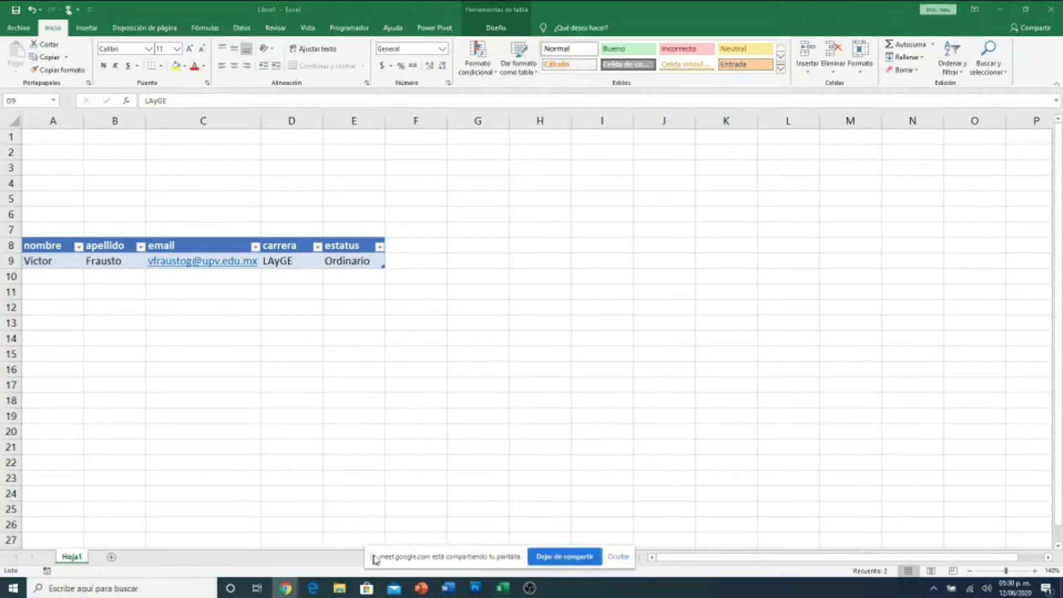
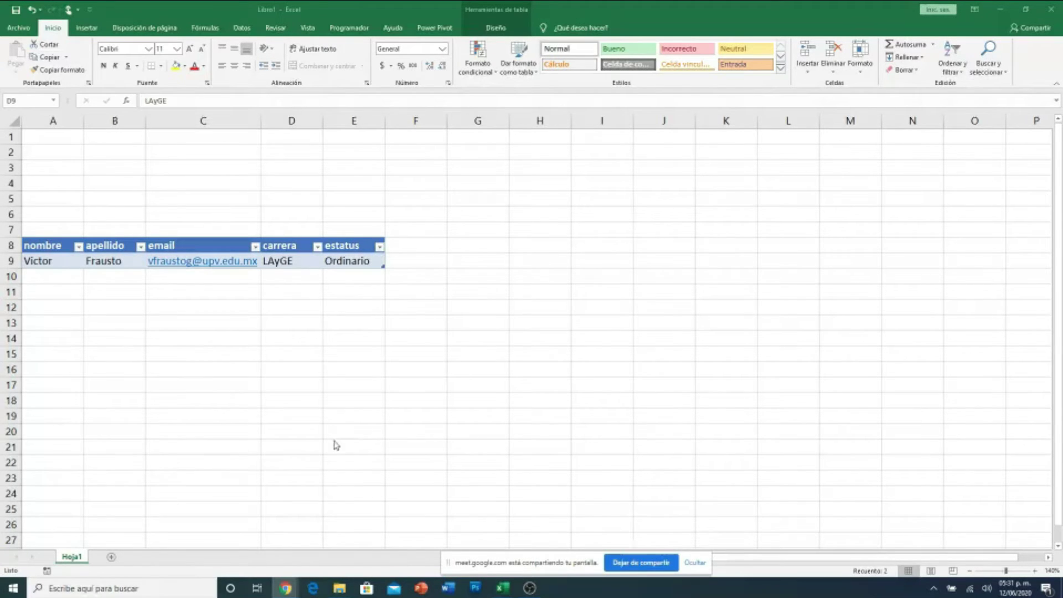
Enter the headers 'carrera' in I2 and 'estatus' in K2
click(616, 149)
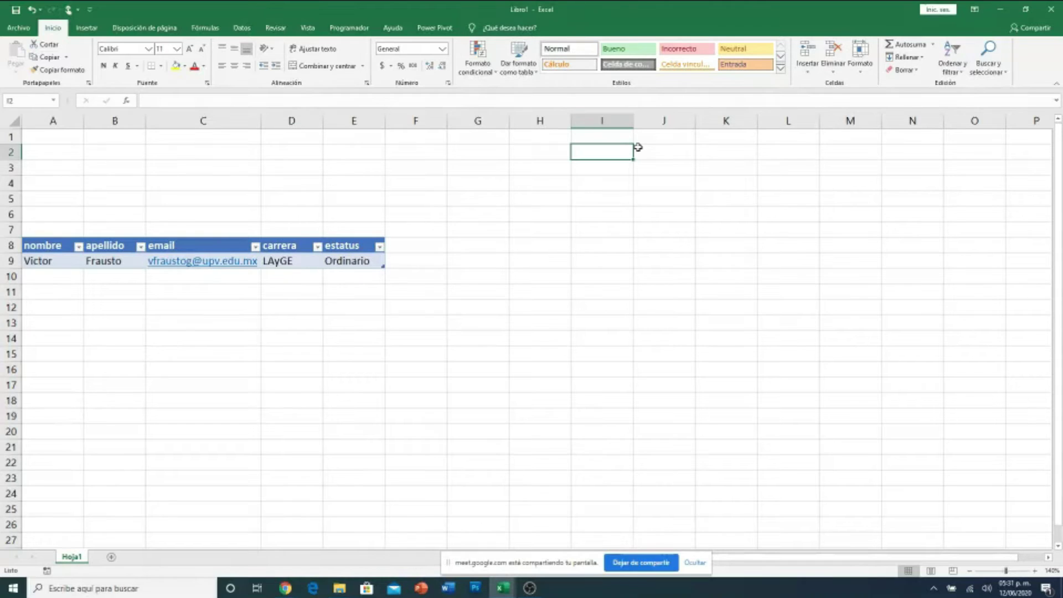
text(Carrera)
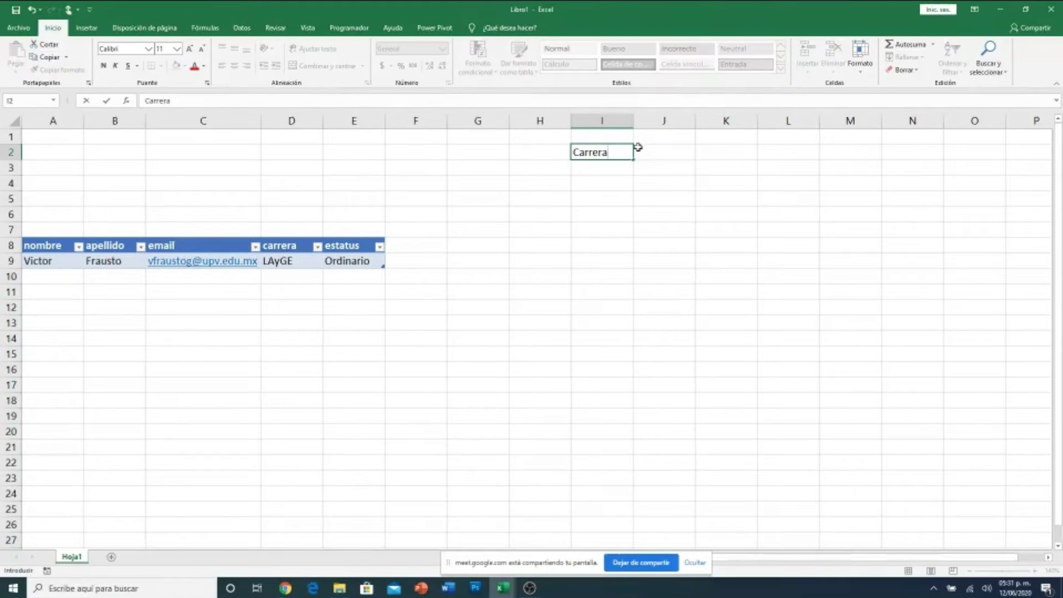
key(Tab)
key(Tab)
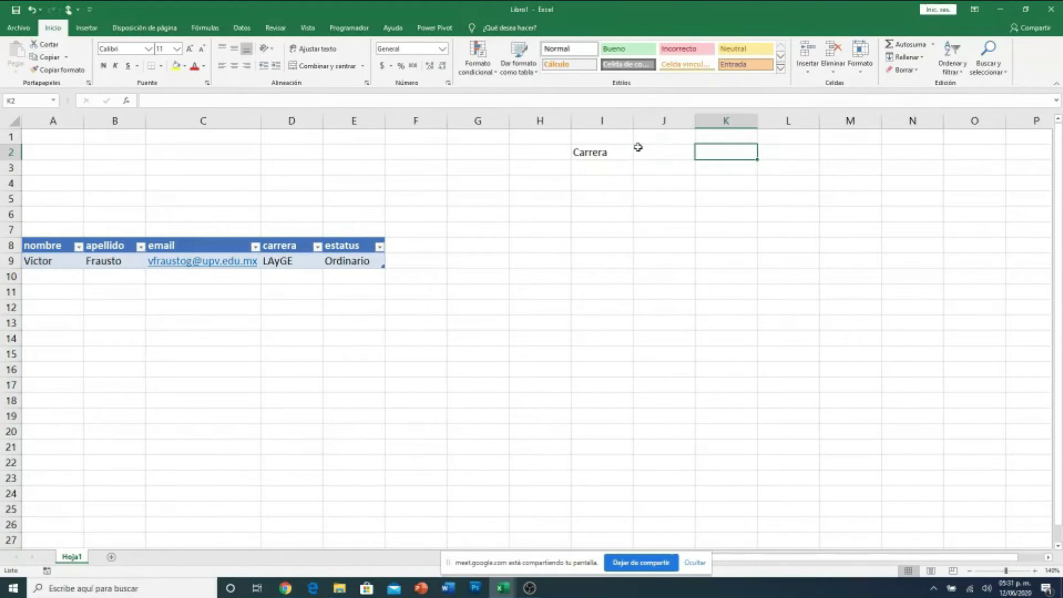
key(Left)
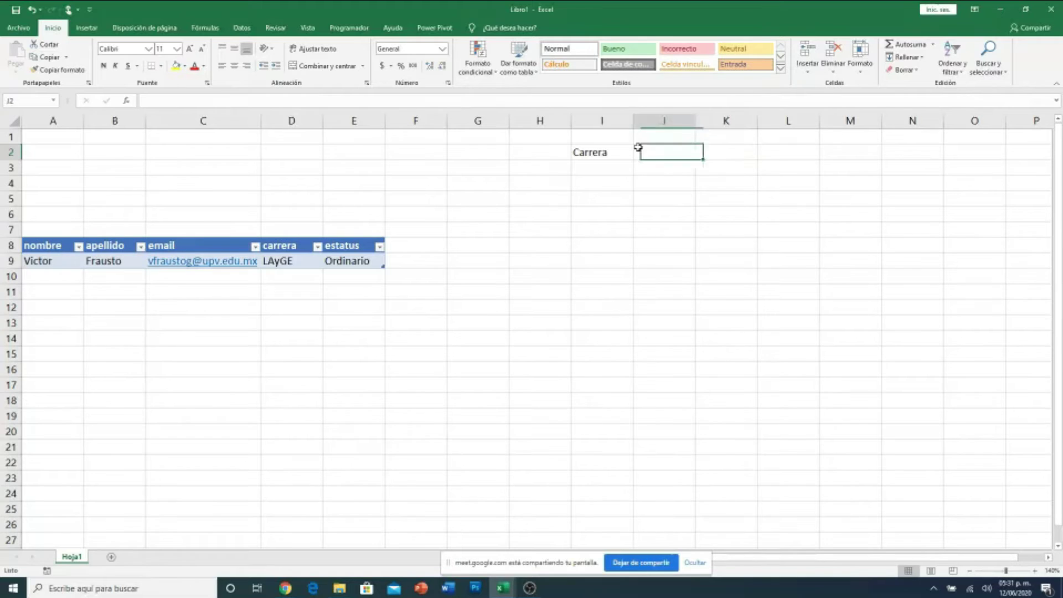
key(Left)
text(carreca)
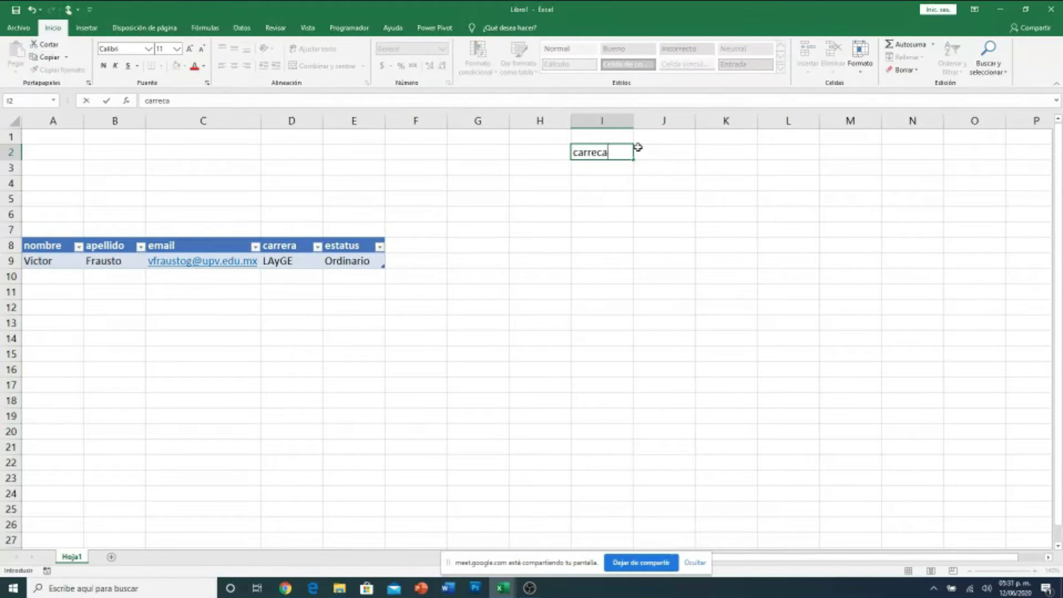
key(BackSpace)
key(BackSpace)
text(ra)
key(Right)
key(Right)
text(estatus)
key(Return)
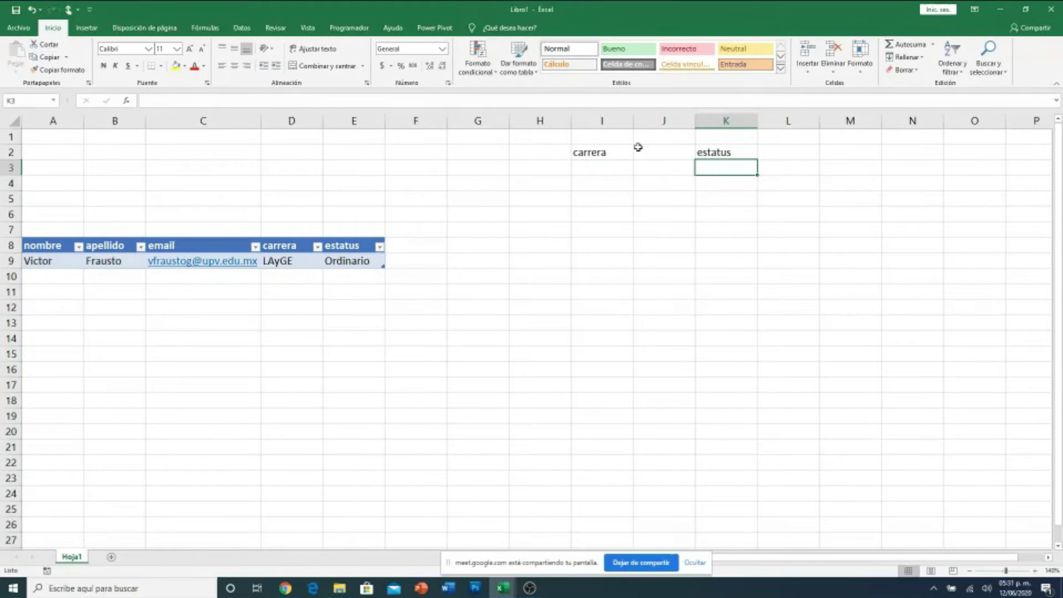
List the careers LAyGE, ITI, ITM, IM and ISA down I3:I7
key(Left)
key(Left)
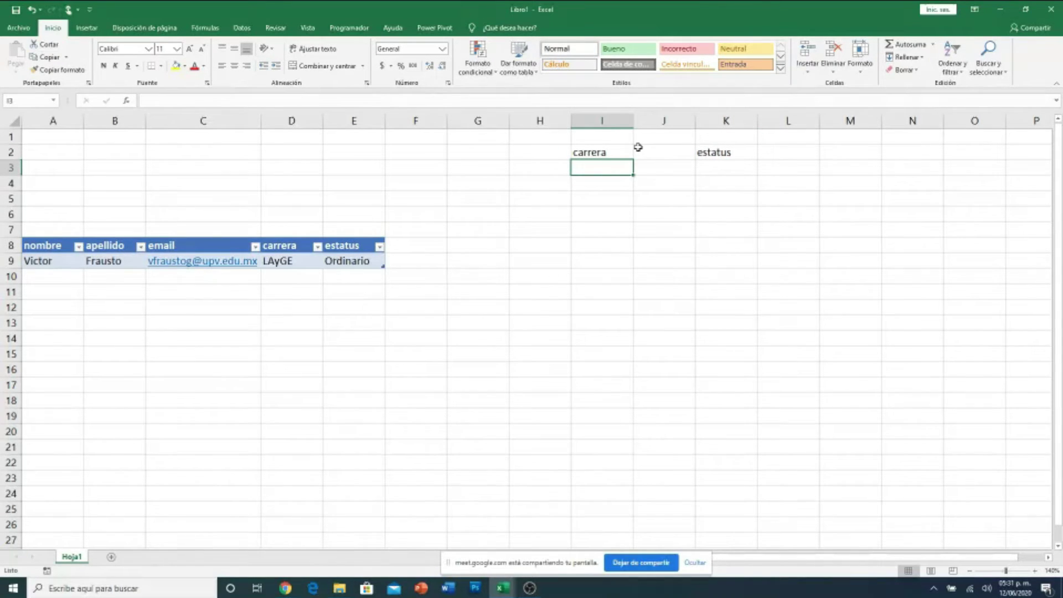
text(LA)
key(BackSpace)
text(Ayge)
key(Return)
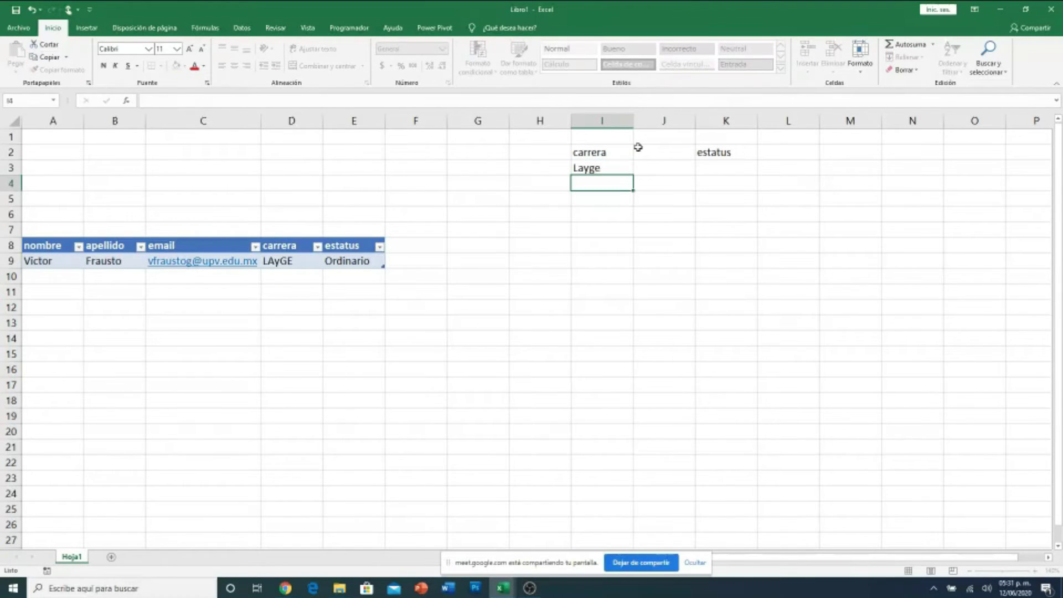
key(Left)
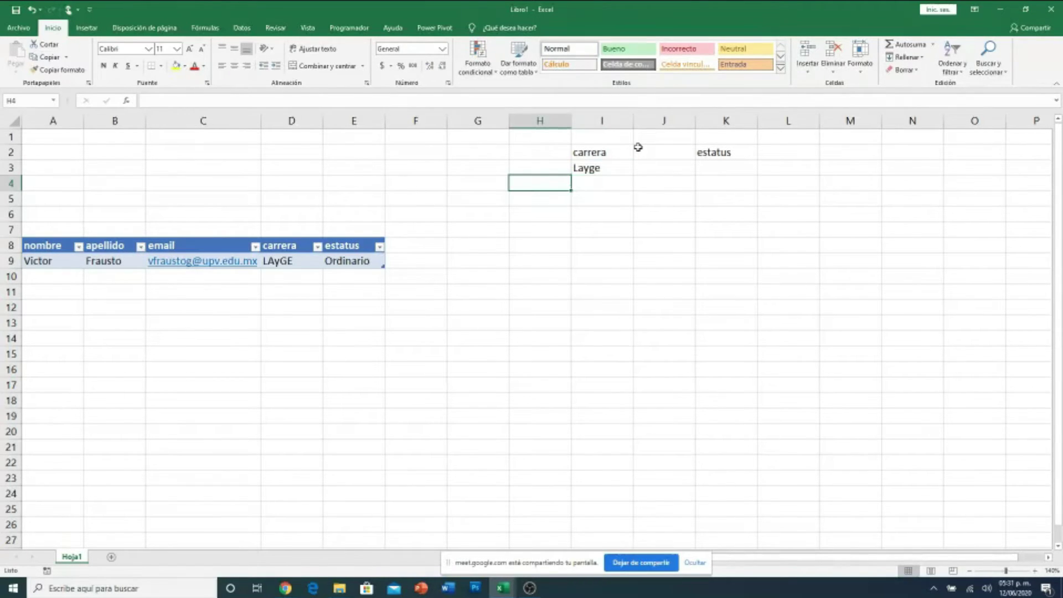
key(Up)
key(Right)
text(LAyGE)
key(Return)
text(ITI)
key(Return)
text(IT)
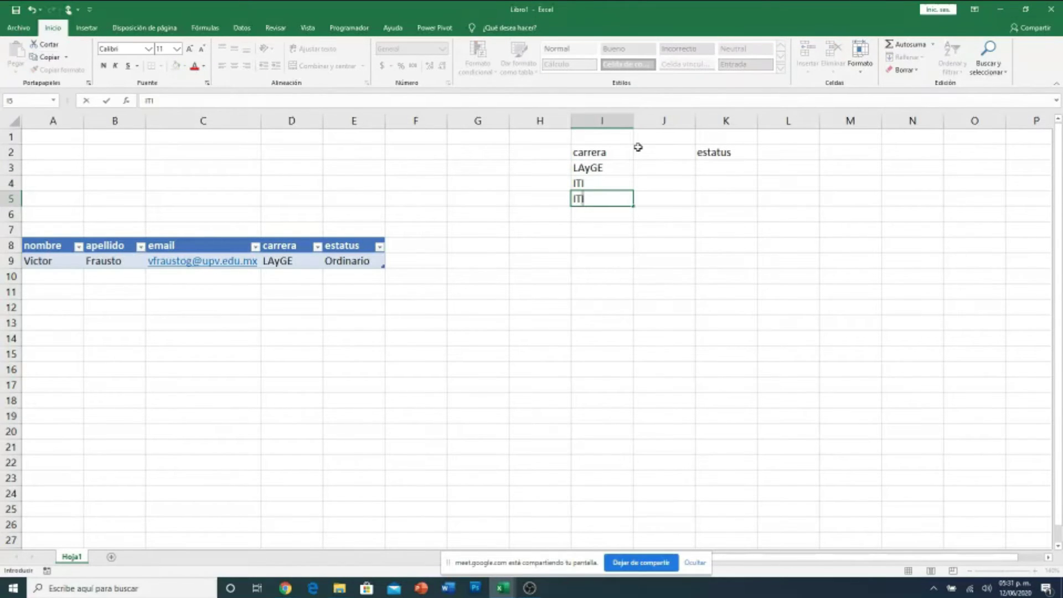
text(M)
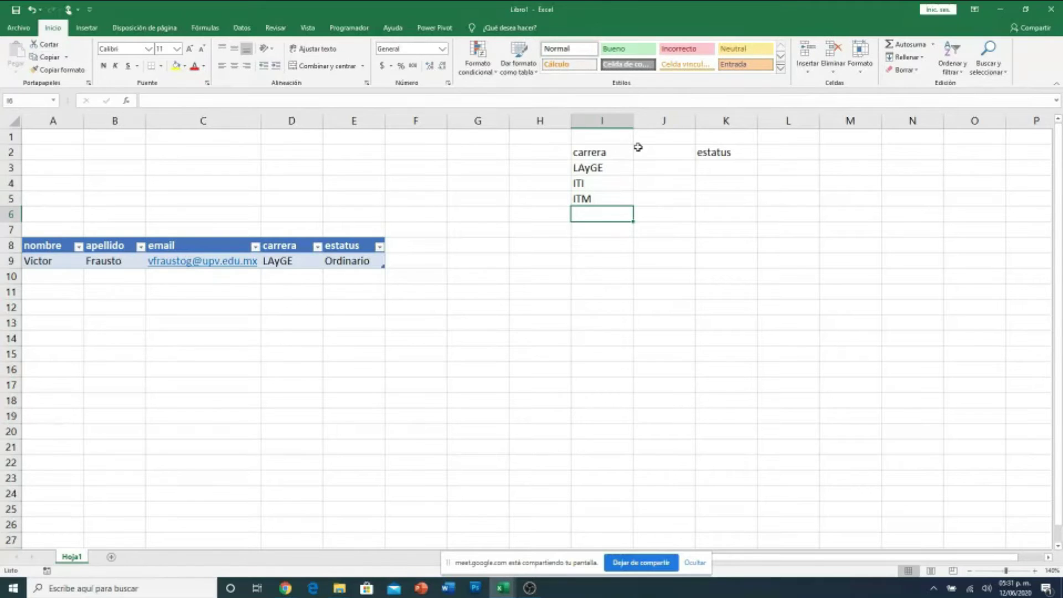
text(IM)
key(Return)
text(ISA)
key(Return)
key(Up)
key(Up)
key(Up)
key(Up)
Enter Ordinario, Repetición, Especial 1 and Especial 2 down K3:K6
key(Right)
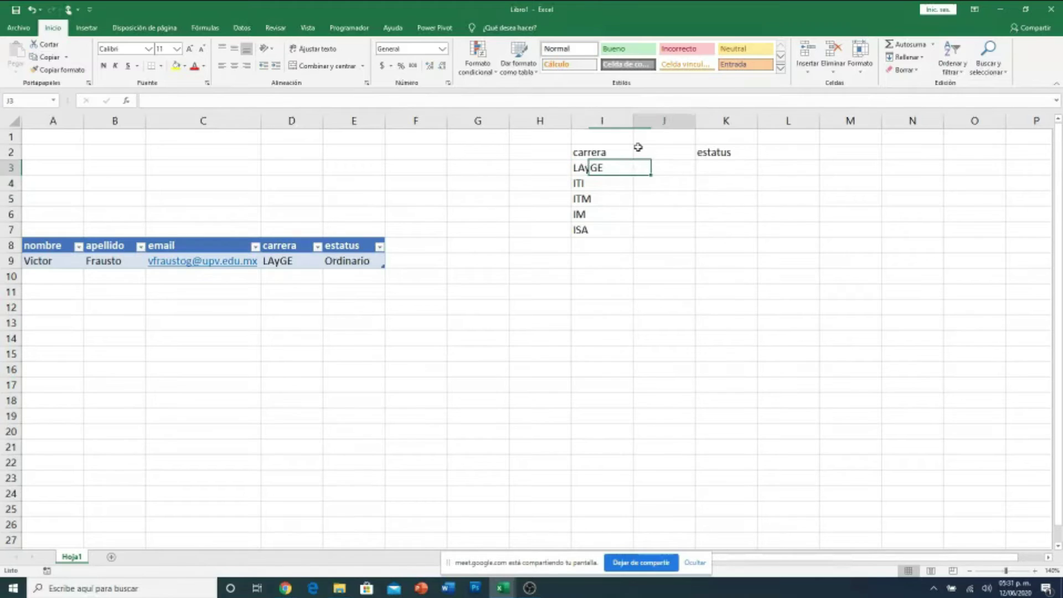
key(Right)
text(Ordinar)
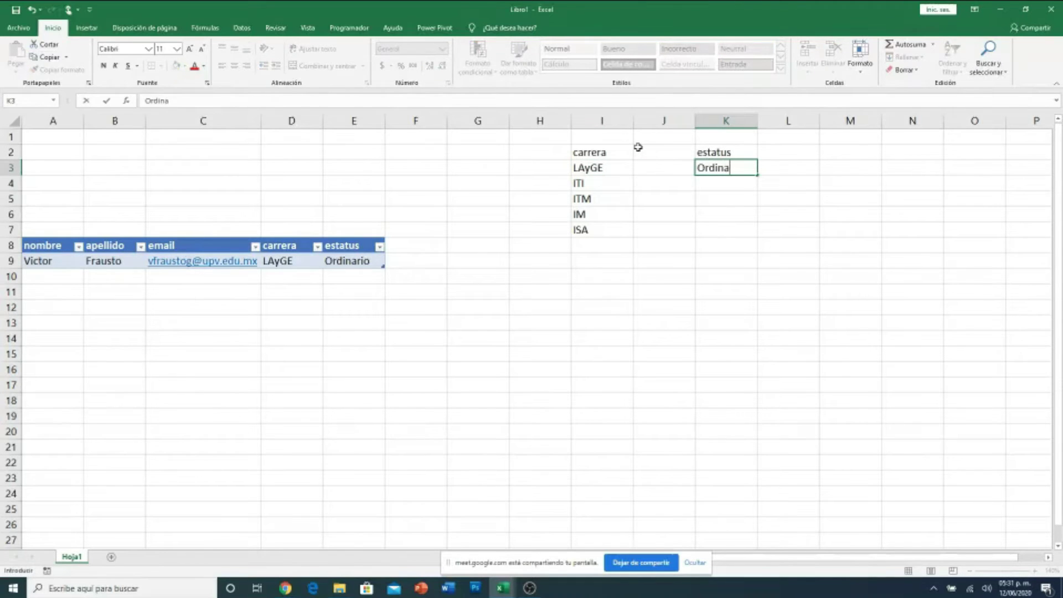
text(io)
key(Return)
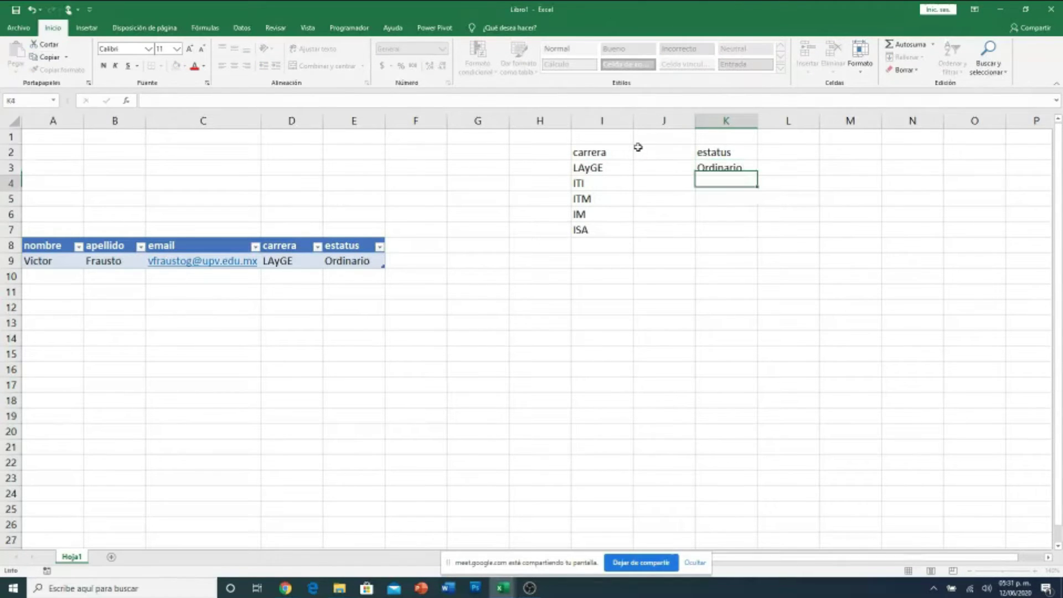
text(R)
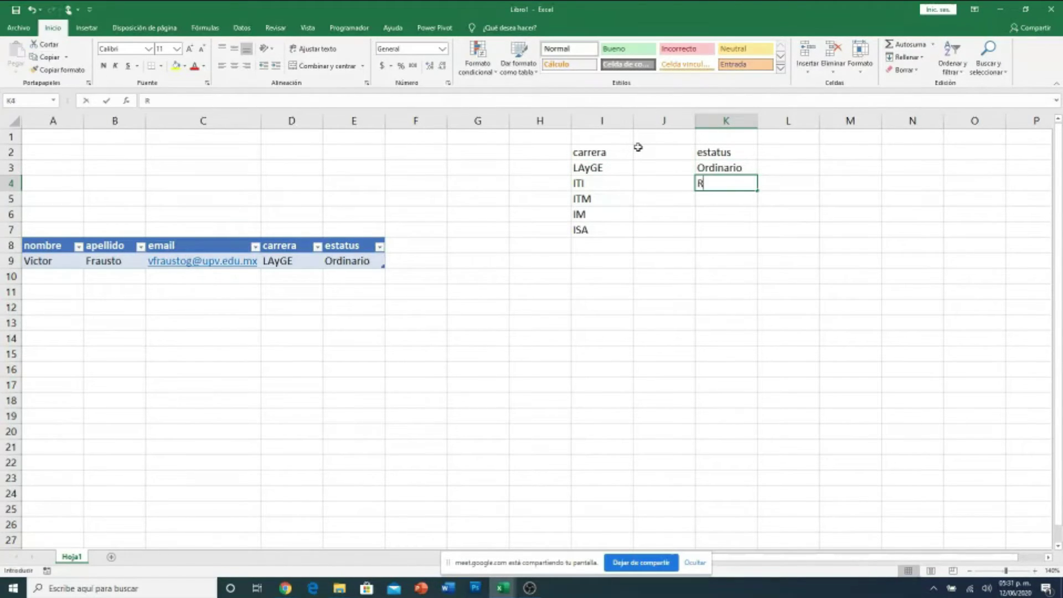
text(epetición)
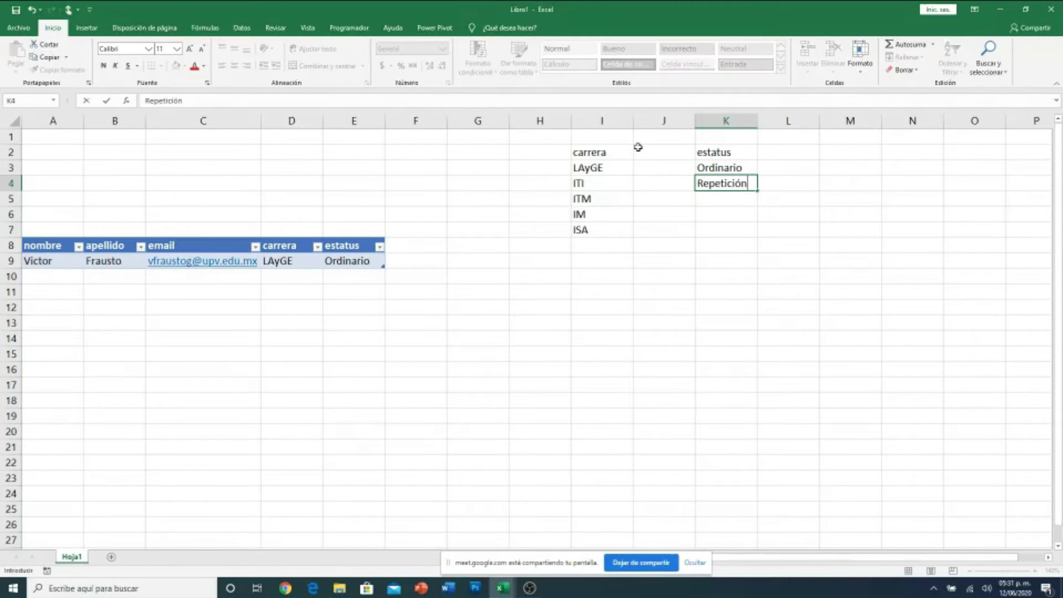
key(Return)
text(Especial 1)
key(Return)
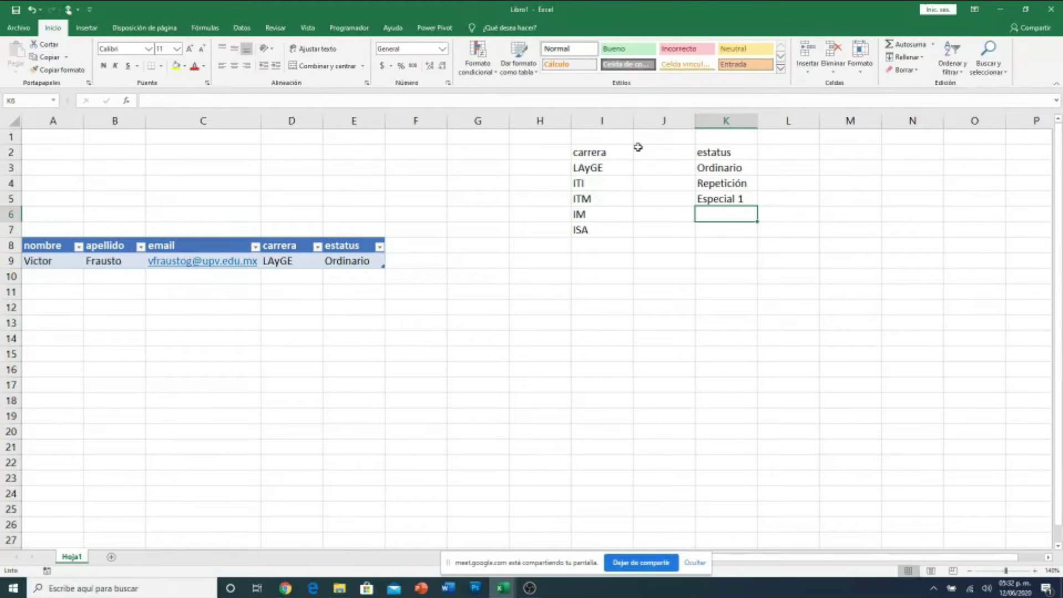
text(Especial3)
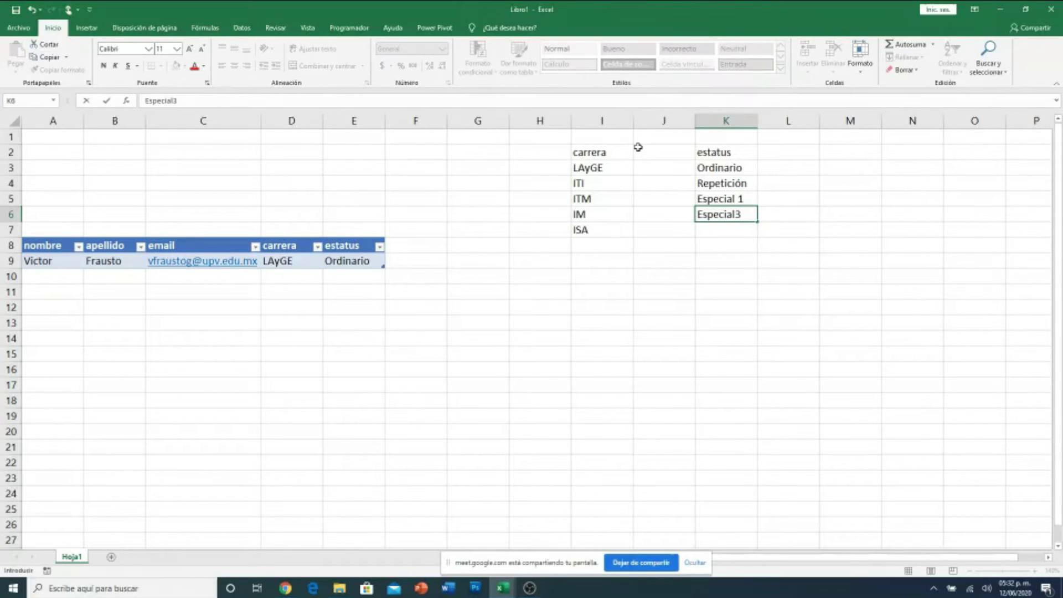
text( 2)
key(Return)
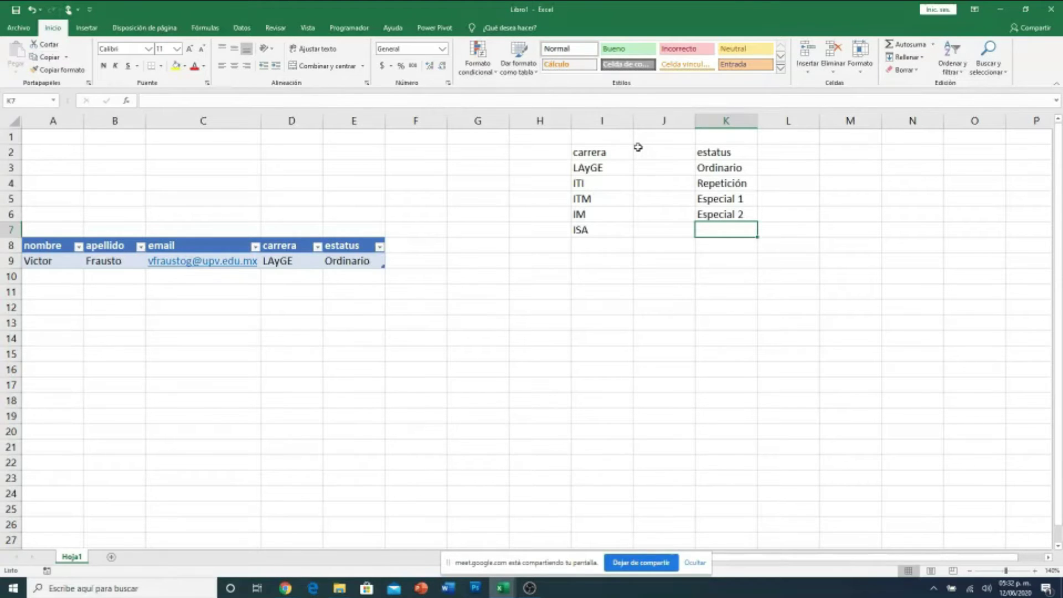
Select the career range I3:I7 and the status range K3:K7
drag(615, 170, 615, 229)
click(332, 257)
drag(708, 163, 714, 227)
click(357, 261)
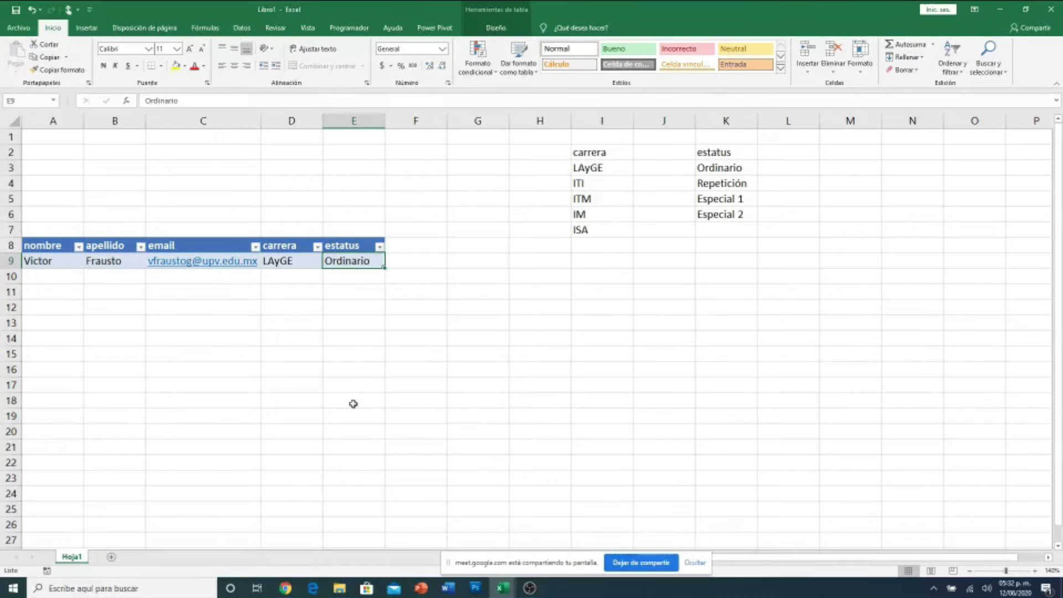
Give the carrera header in I2 a dark-blue fill and white font
click(613, 152)
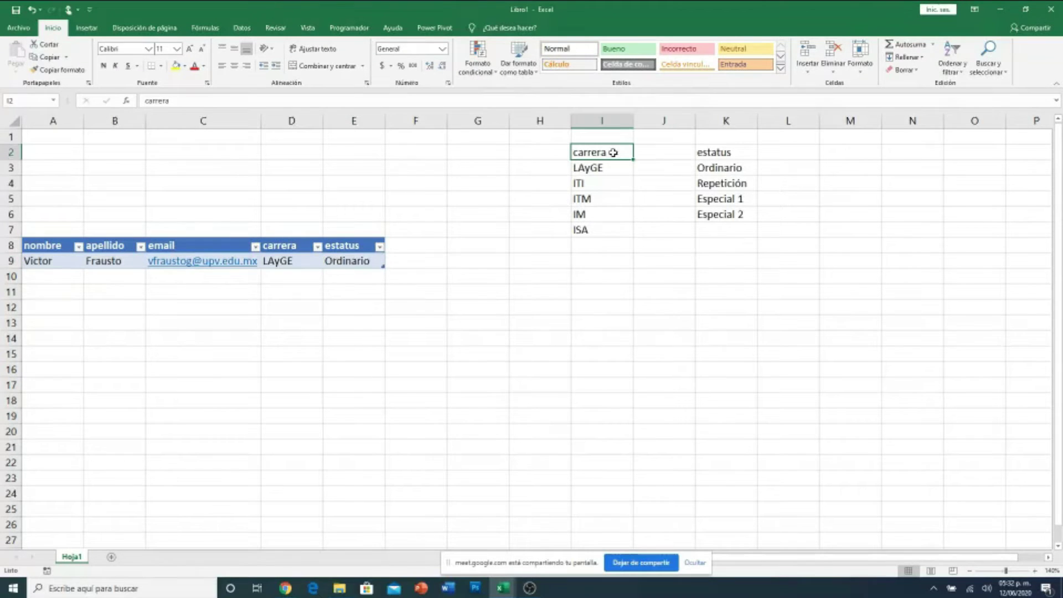
click(185, 66)
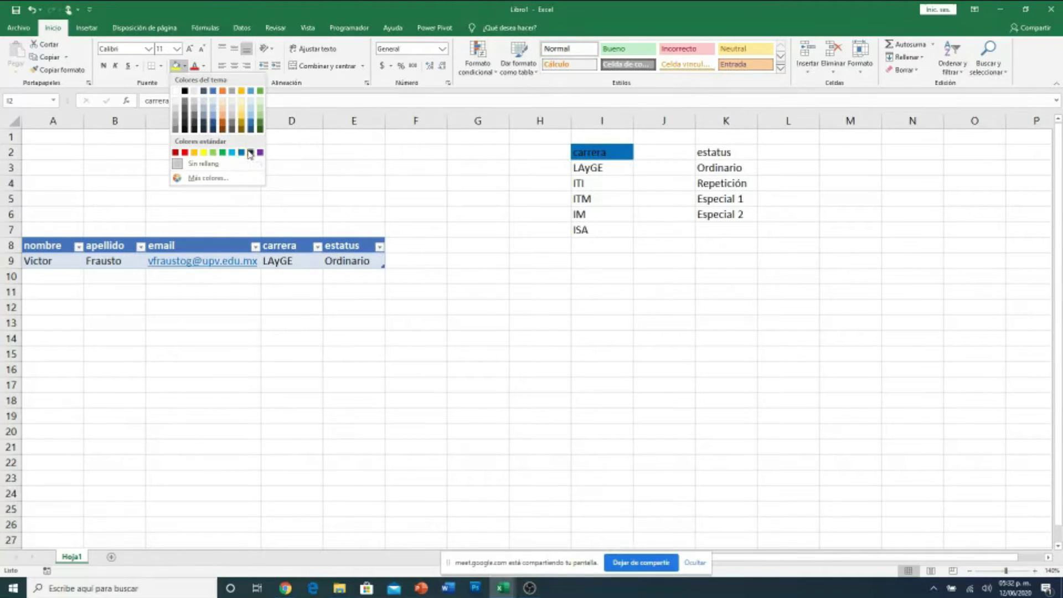
click(250, 153)
click(204, 65)
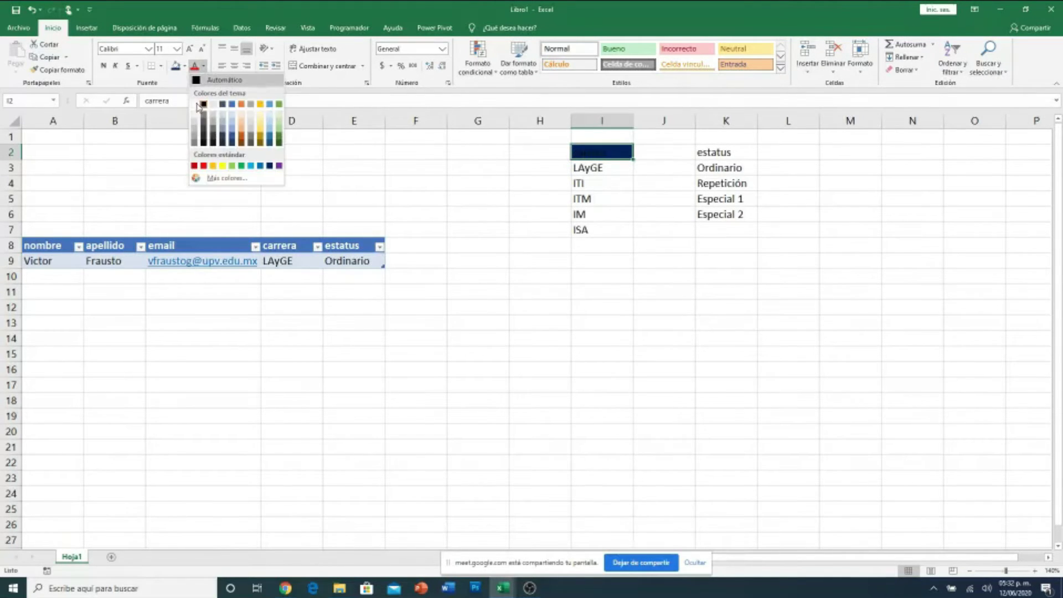
click(195, 104)
Apply the same dark-blue fill and white font to the estatus header in K2
click(715, 152)
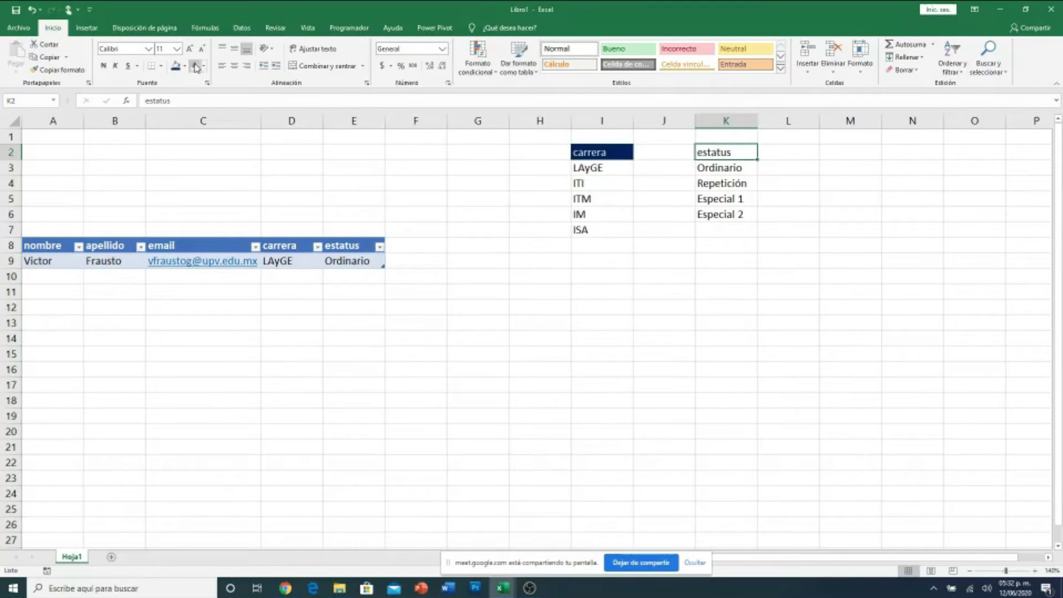
click(176, 66)
click(195, 66)
click(510, 273)
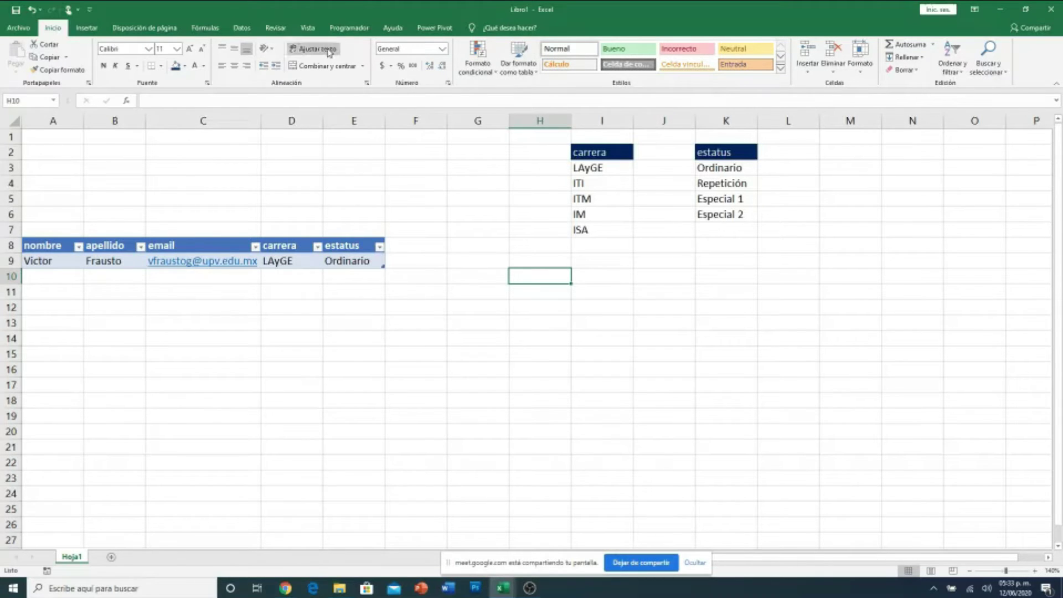
Open Excel Options from the File view, view Personalizar cinta de opciones, then cancel
click(17, 28)
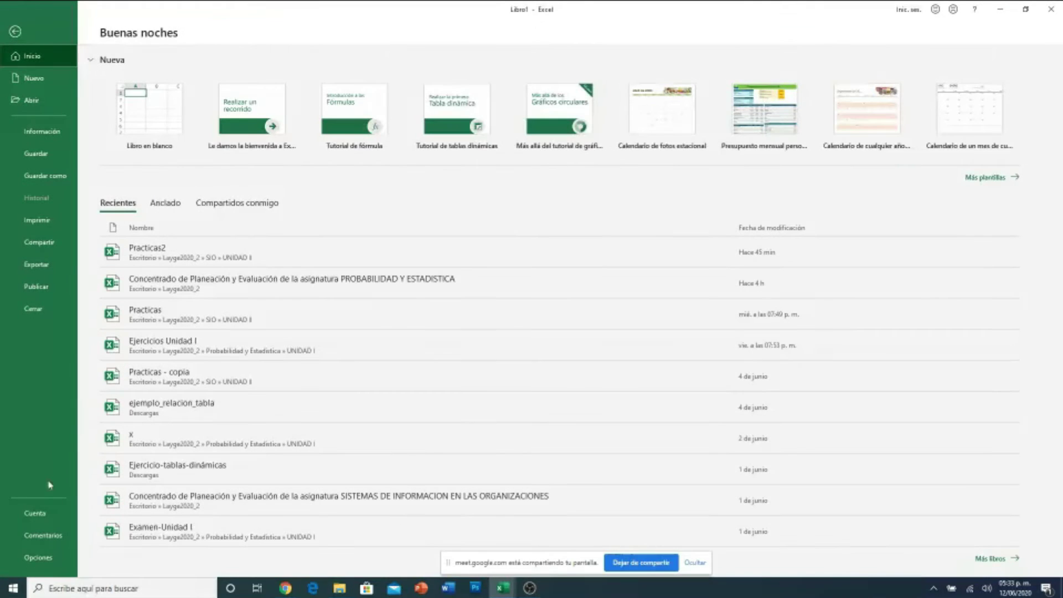
click(48, 558)
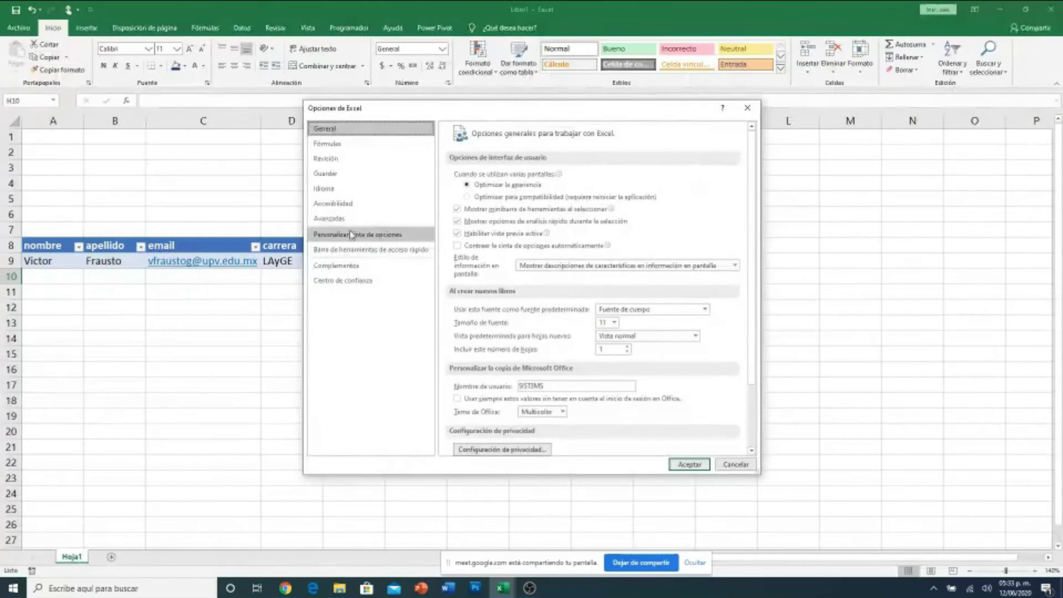
click(351, 234)
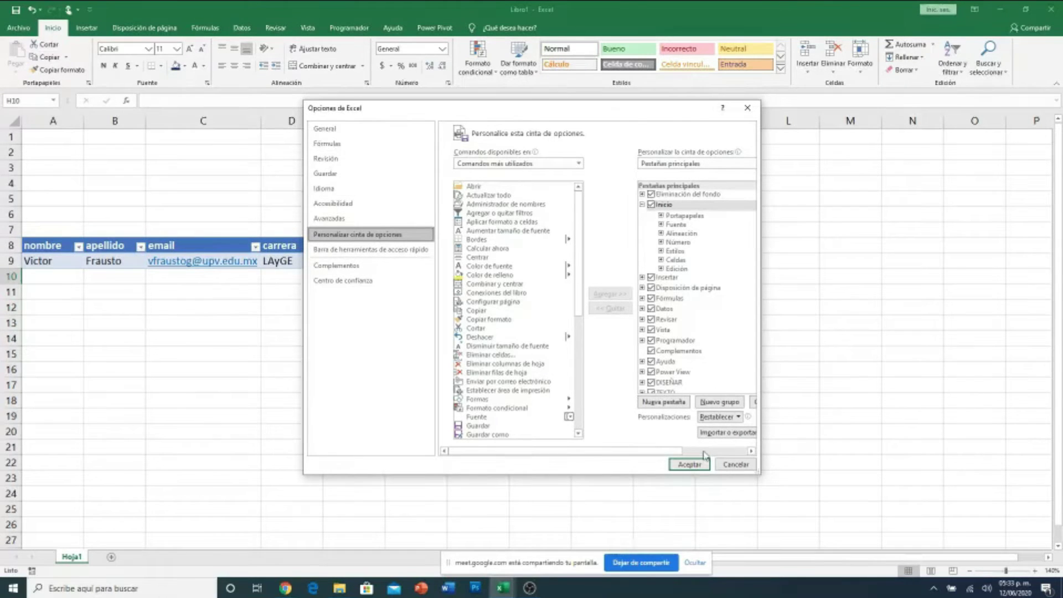
click(726, 468)
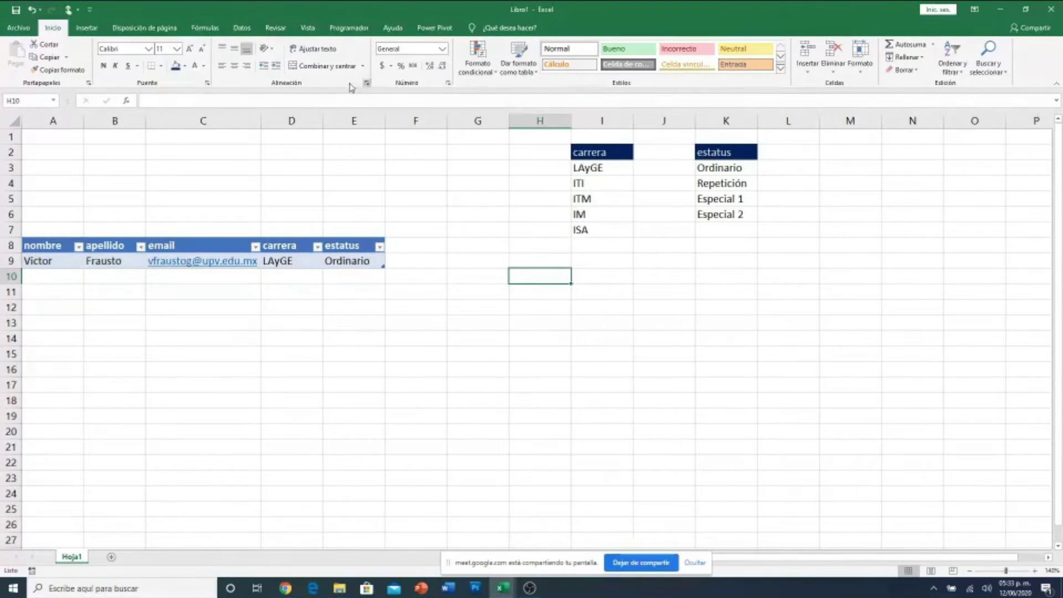
Open ribbon customization from the ribbon's shortcut menu and list Todos los comandos
right_click(551, 87)
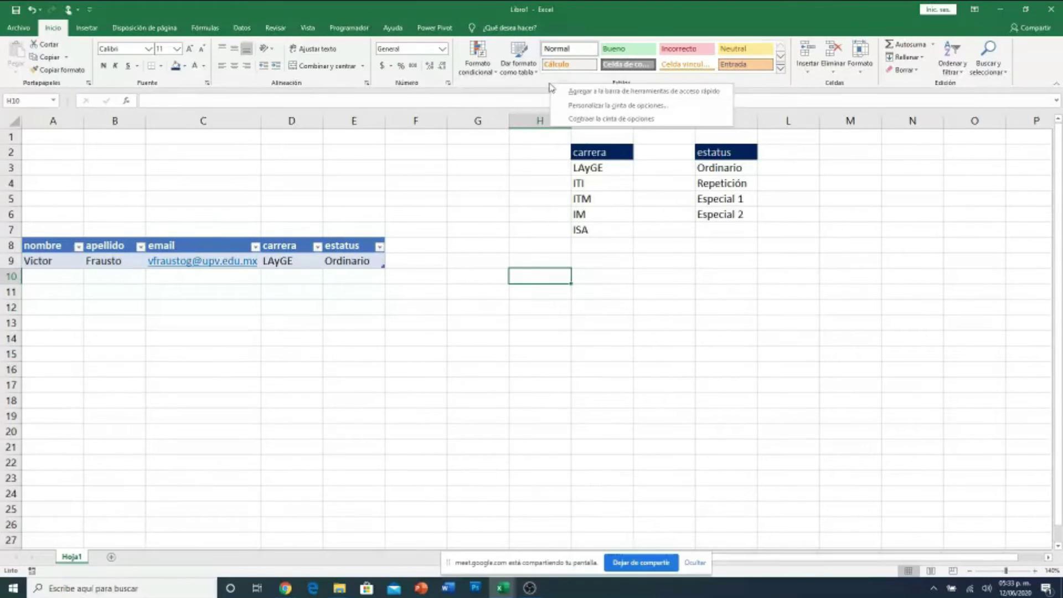
click(585, 107)
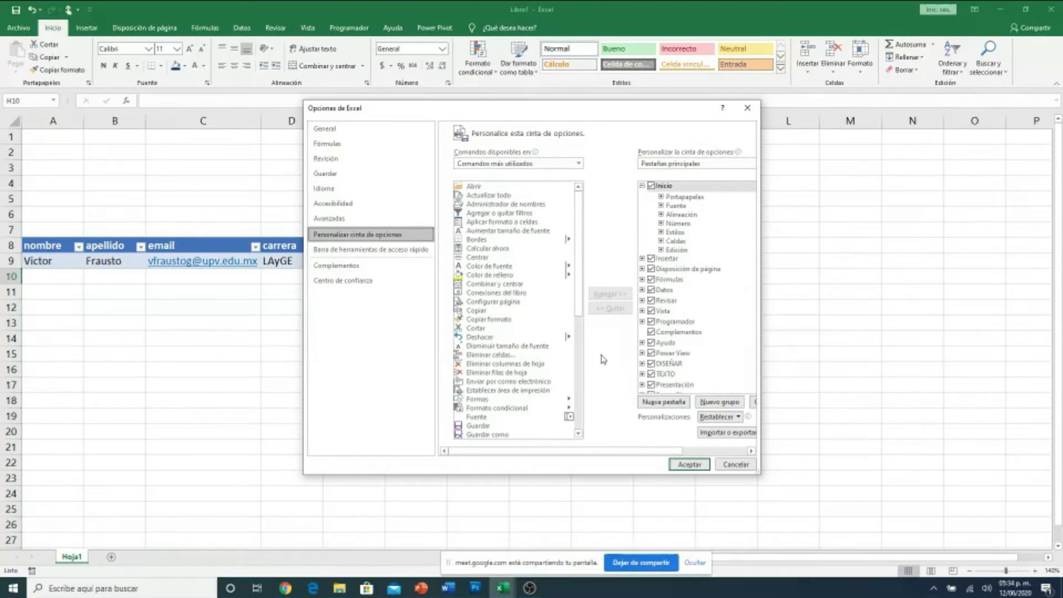
mouse_move(578, 222)
mouse_down()
mouse_move(569, 372)
mouse_move(577, 210)
mouse_up()
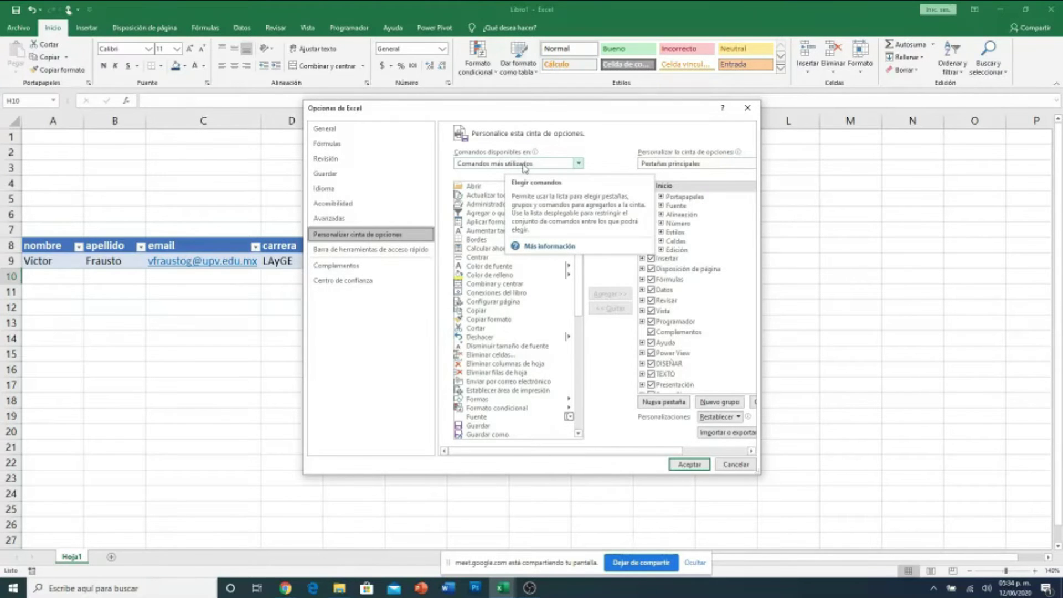
click(579, 165)
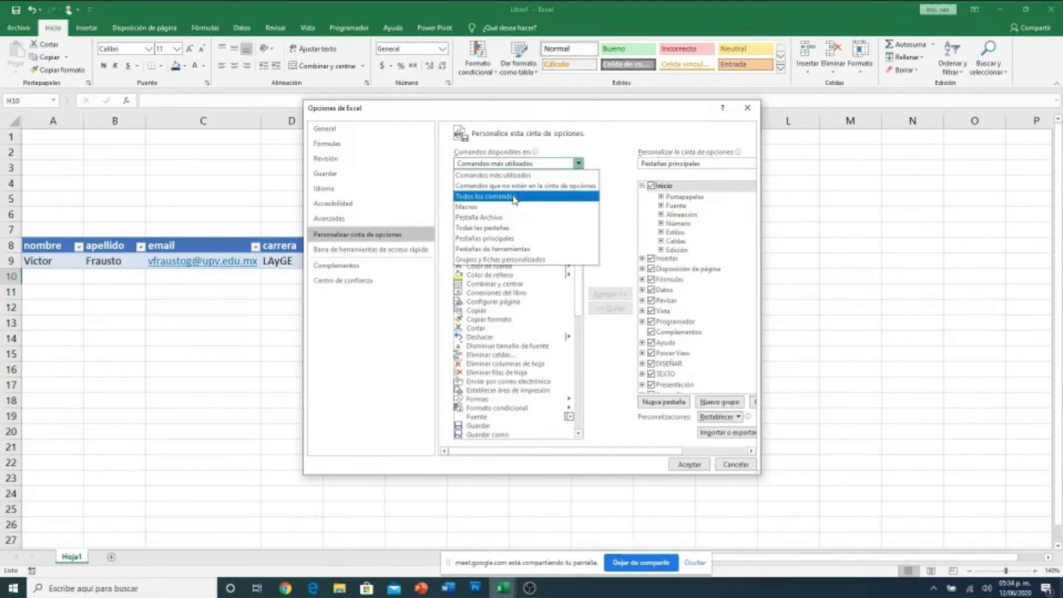
click(515, 197)
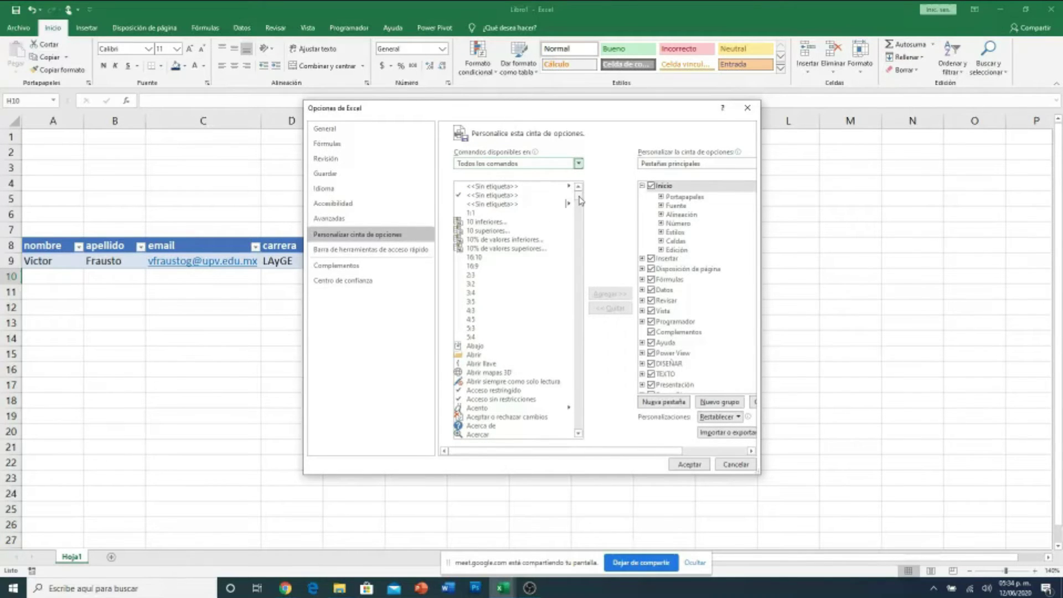
drag(579, 200, 587, 316)
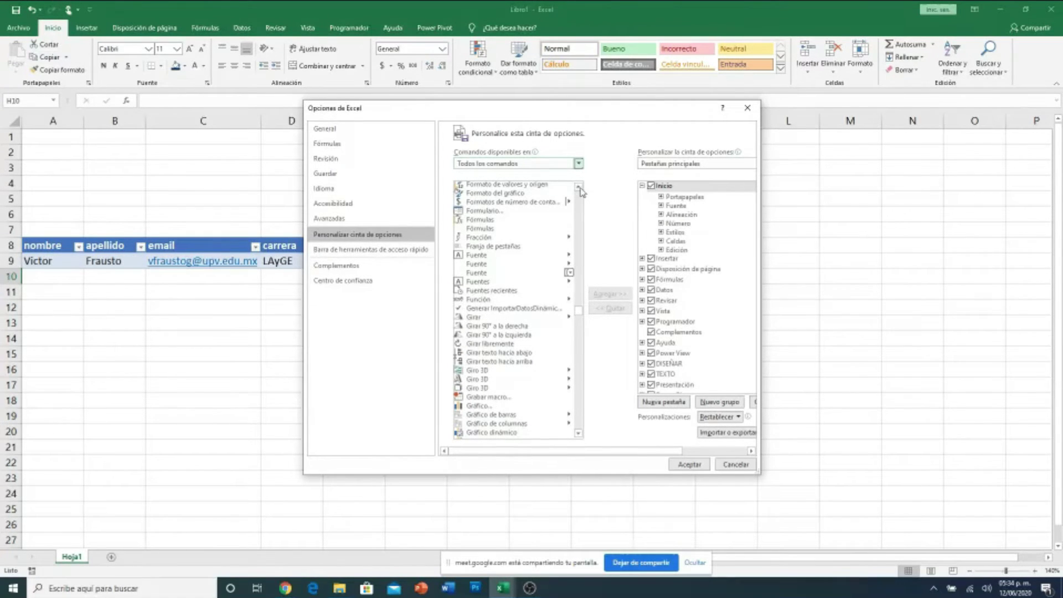
scroll(581, 191, up, 4)
Select Formulario, add a Nueva pestaña, and delete the extra Nuevo grupo so one group remains
click(501, 246)
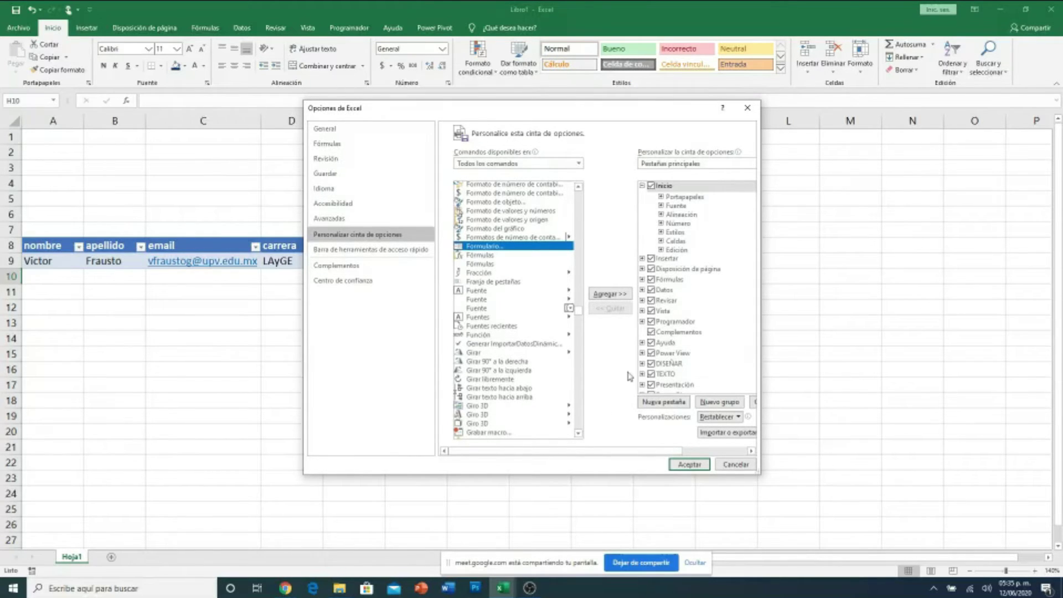
click(680, 405)
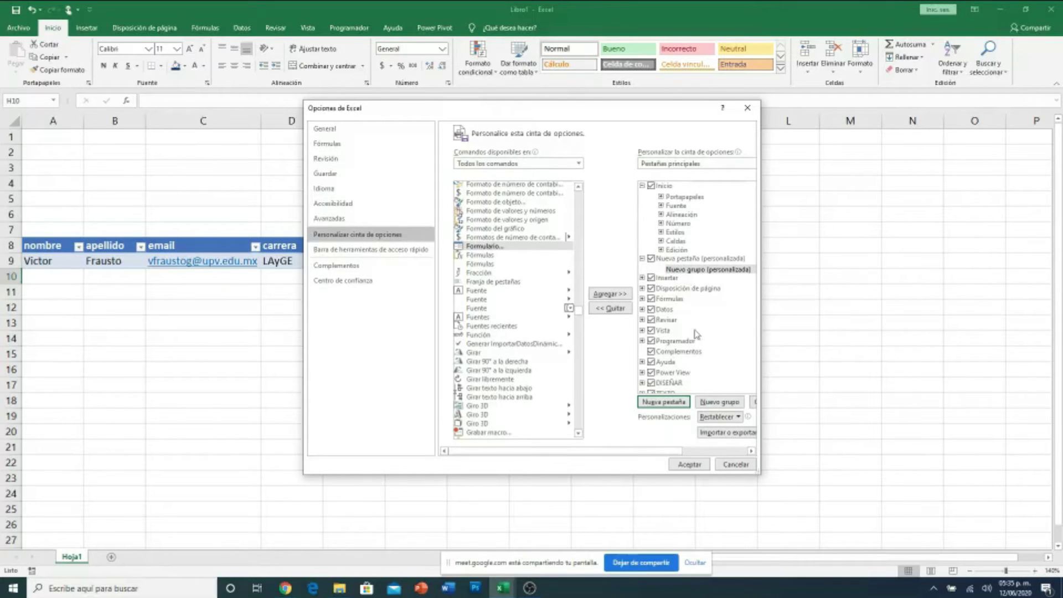
click(719, 403)
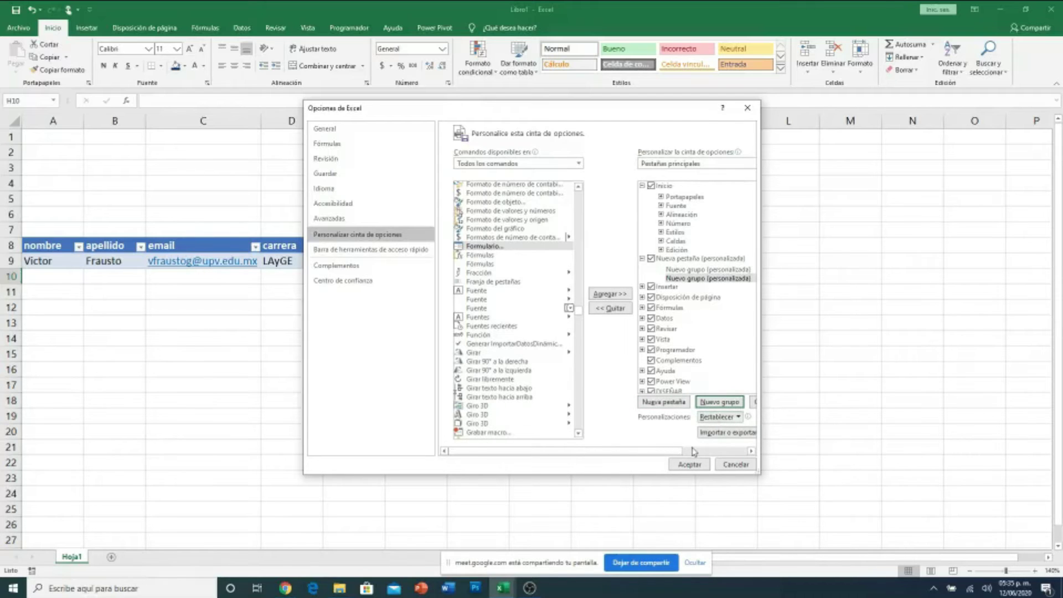
drag(663, 452, 697, 452)
click(675, 278)
right_click(675, 279)
click(712, 336)
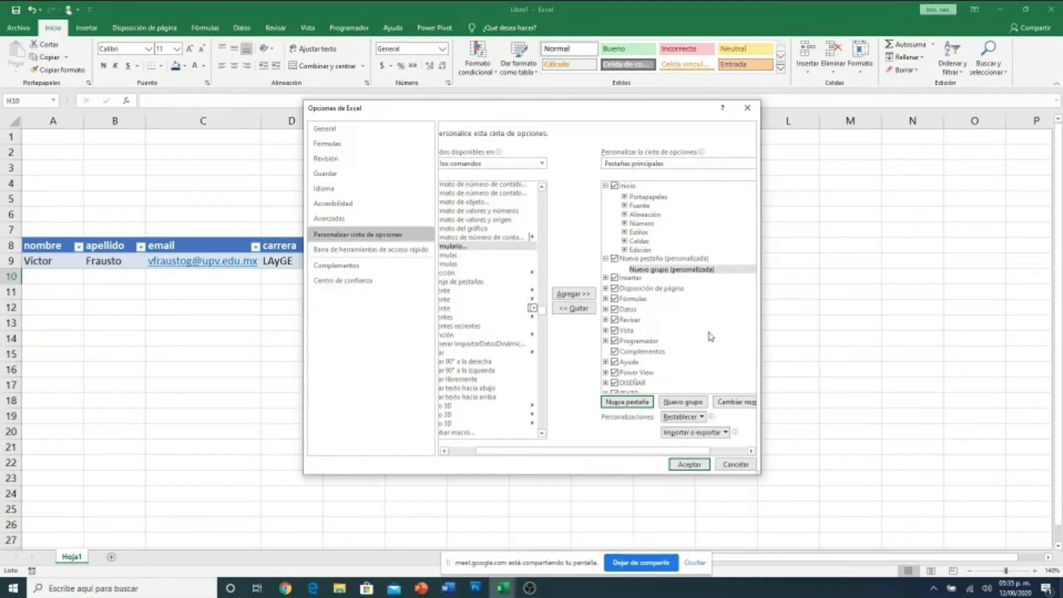
click(651, 271)
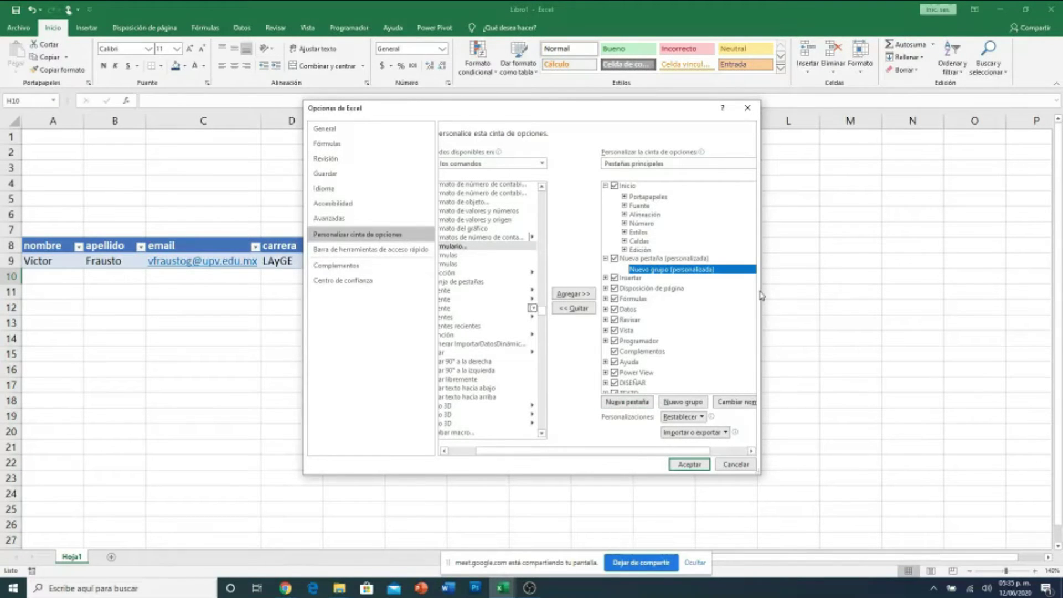
drag(759, 299, 812, 299)
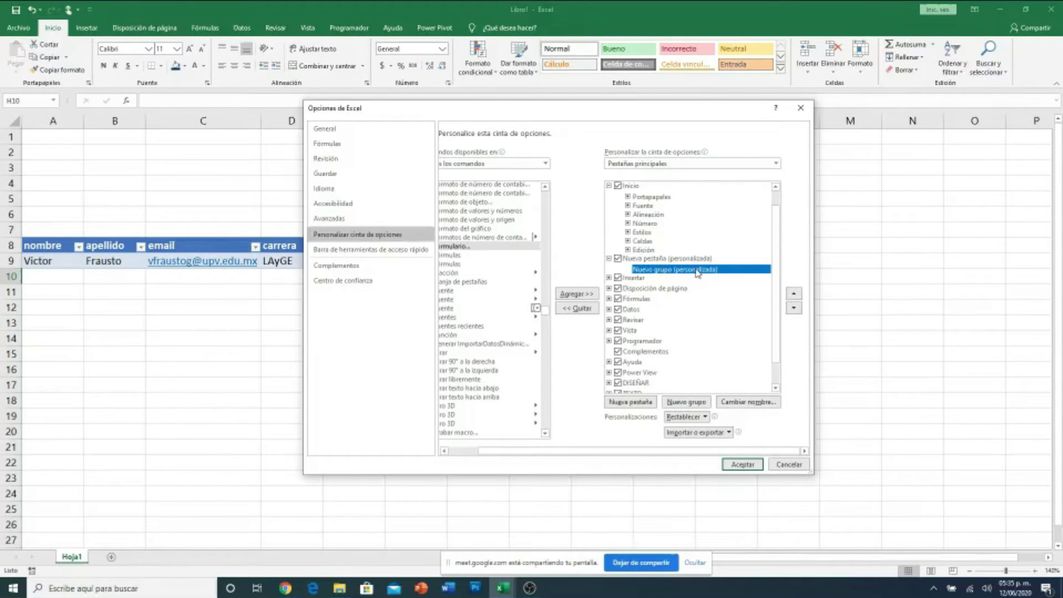
Rename the new group to 'Gestion de Informacion'
click(748, 403)
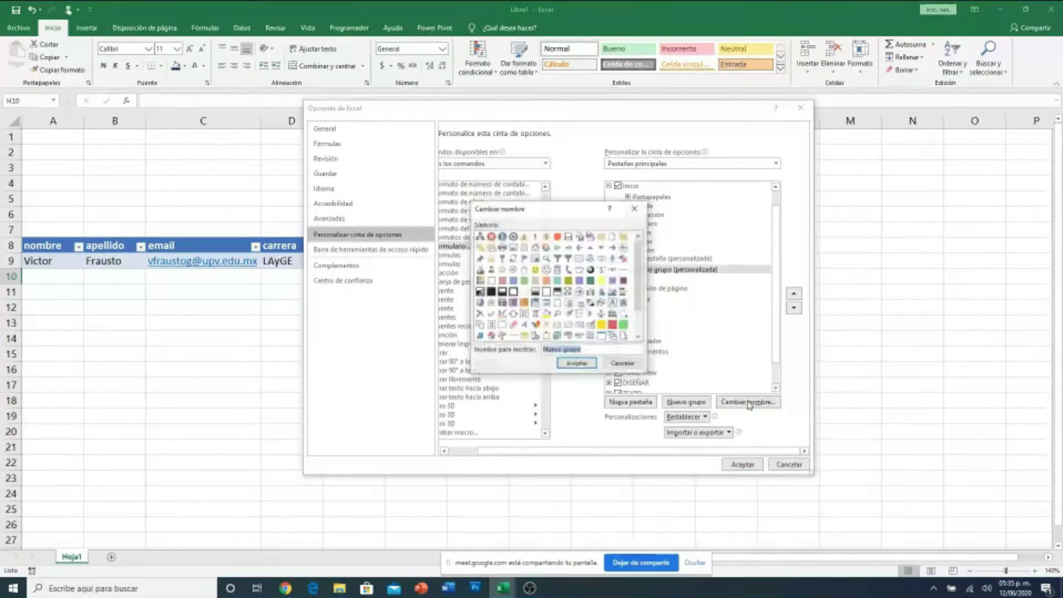
text(Gestion de Informaci)
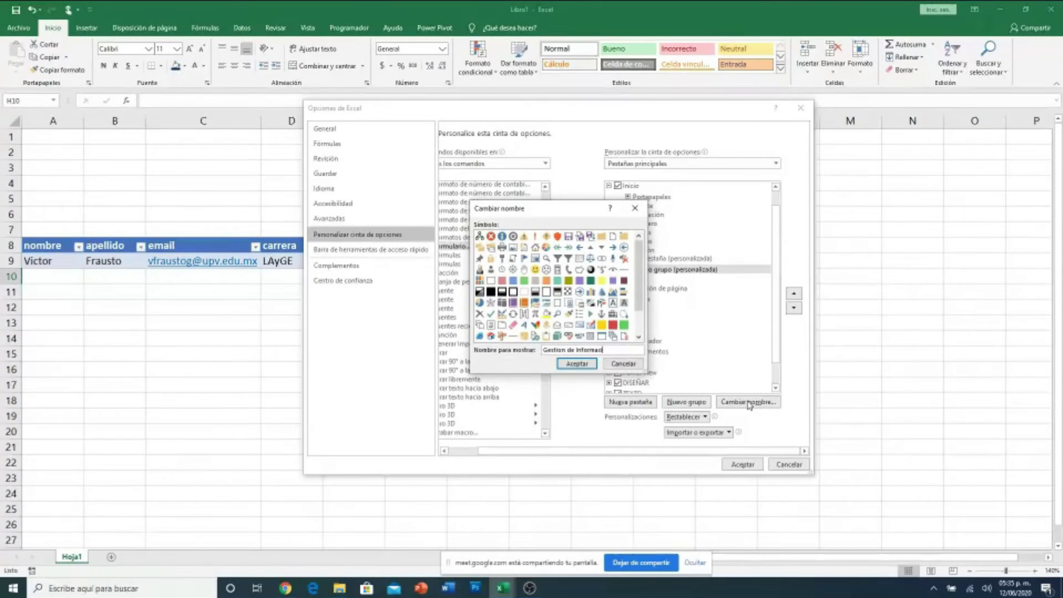
text(on)
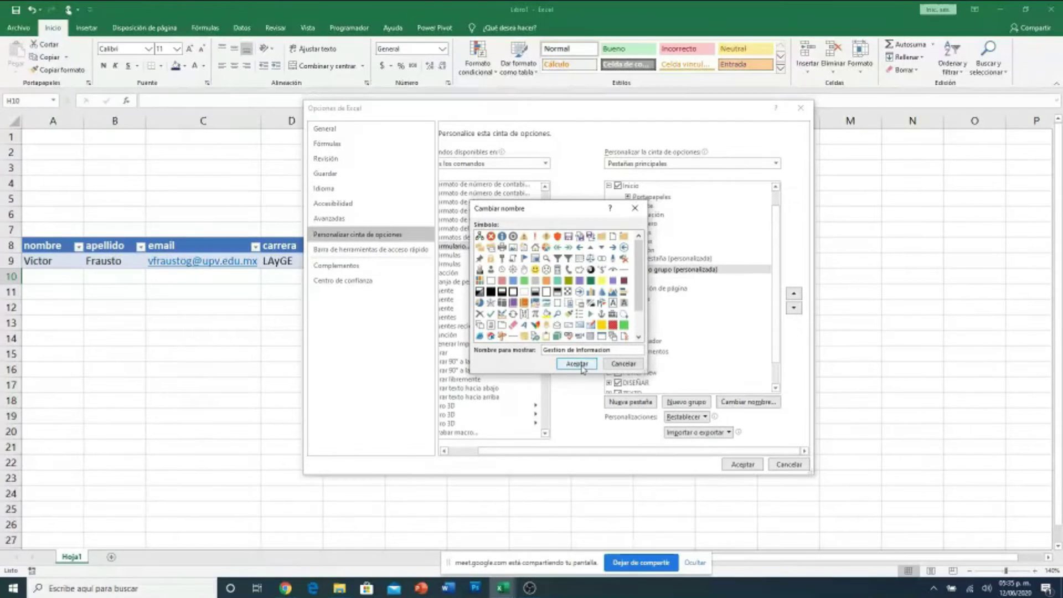
click(577, 364)
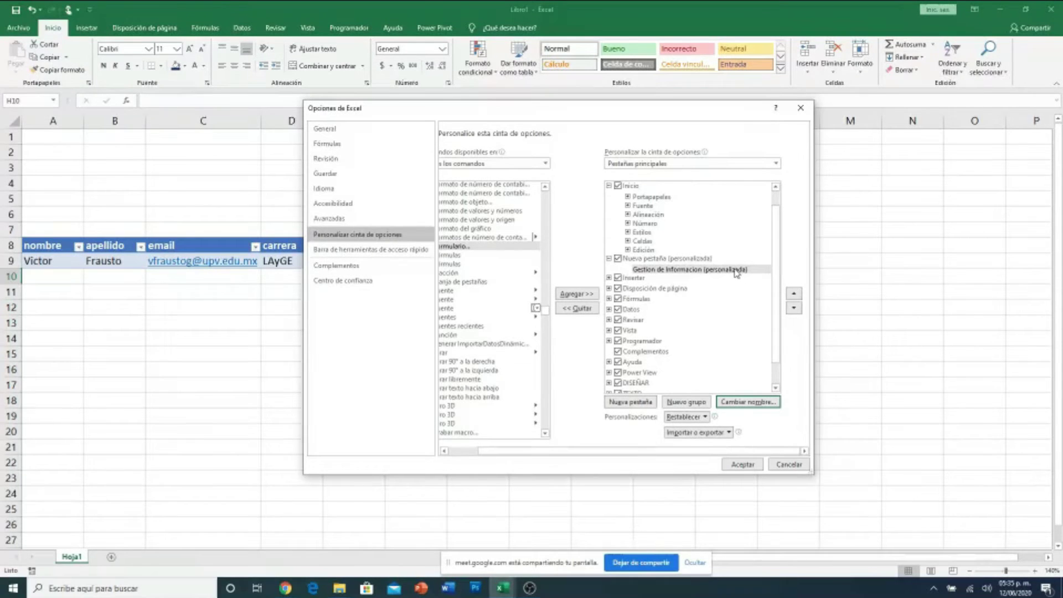
Rename the new custom tab to 'SIO' and reselect its group
click(651, 259)
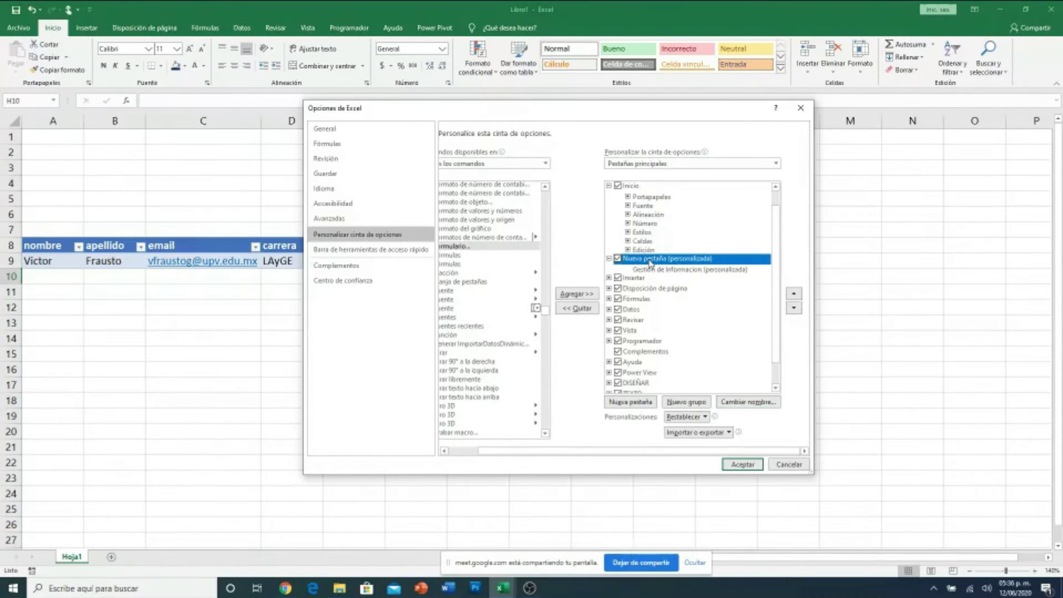
click(746, 400)
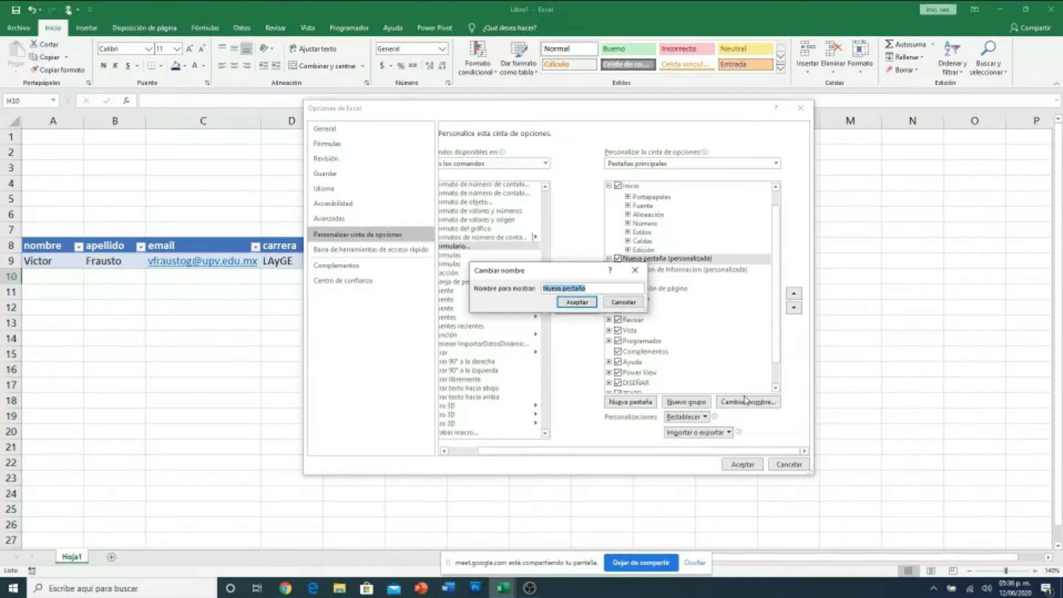
text(P)
click(580, 304)
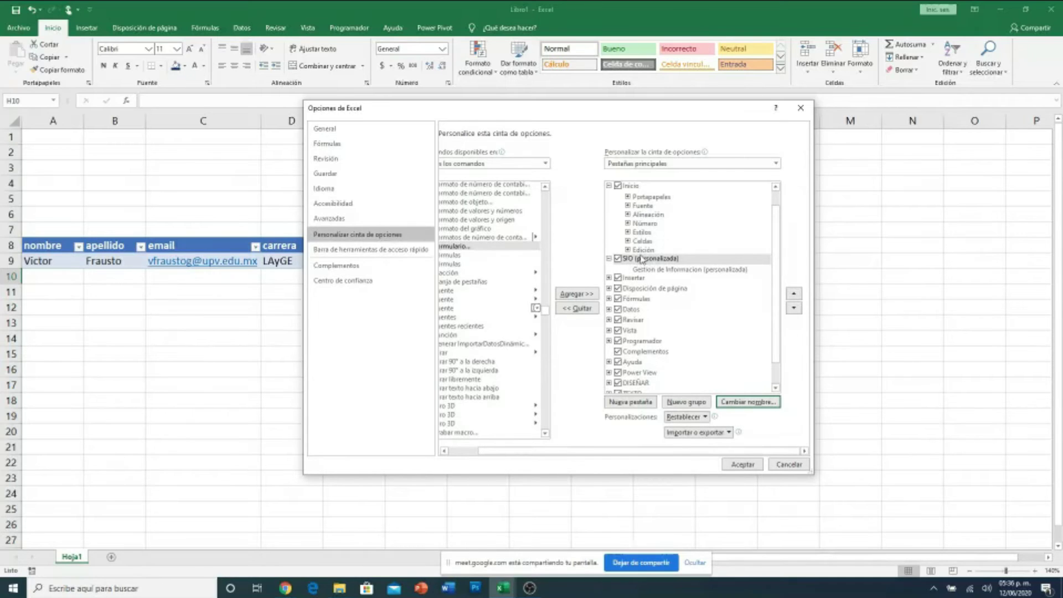
click(661, 269)
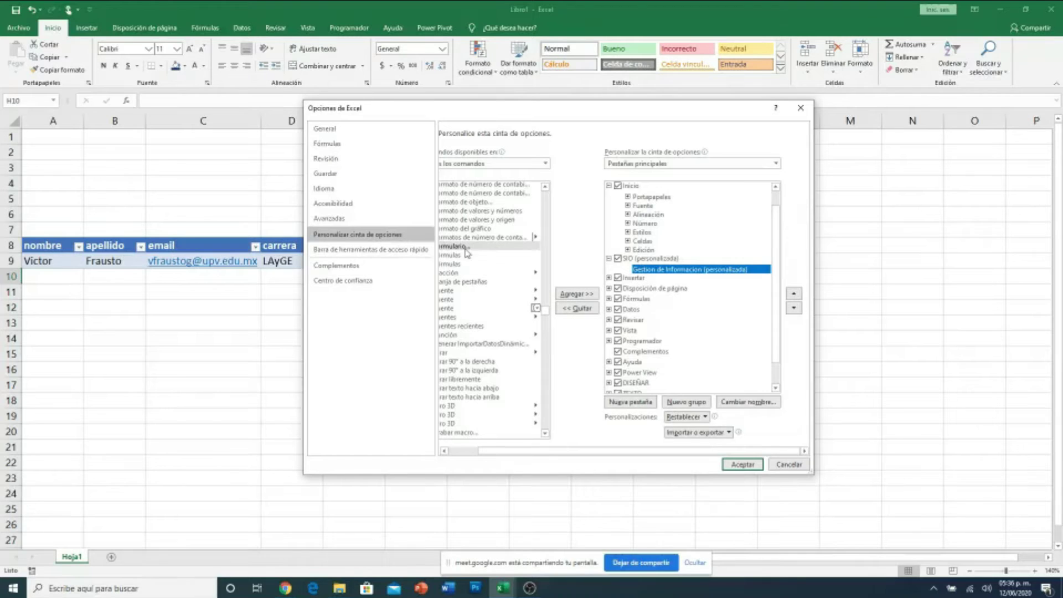
Add Formulario to the Gestion de Informacion group and apply the changes with Aceptar
drag(548, 456, 515, 455)
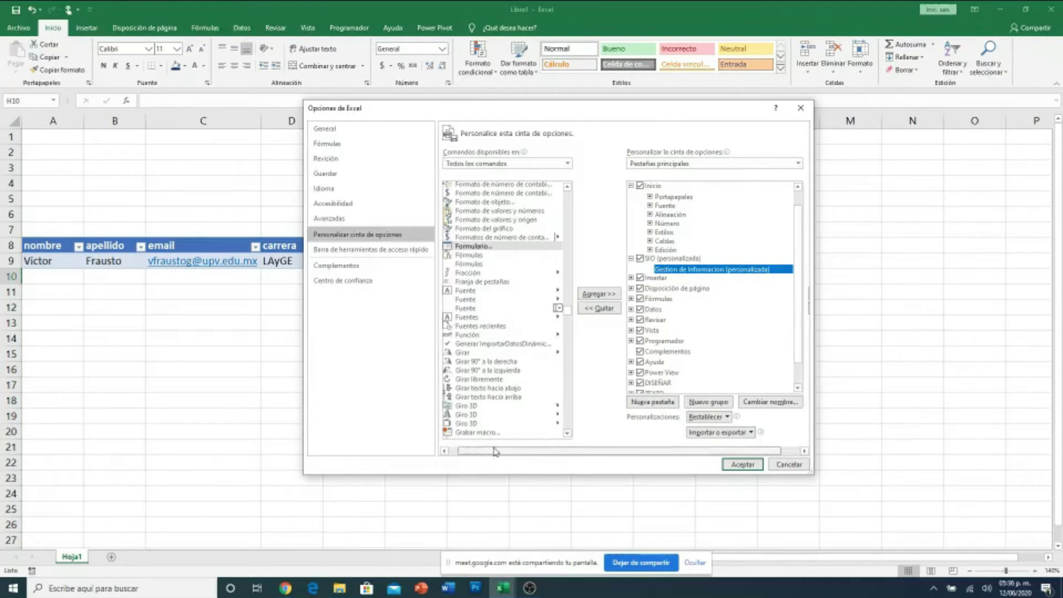
click(608, 294)
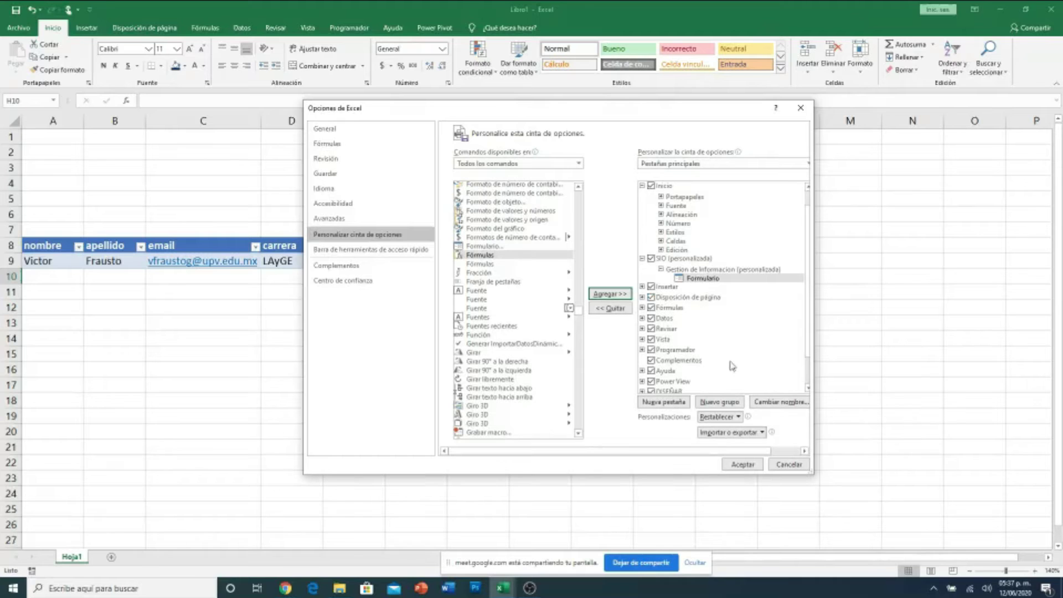
click(743, 465)
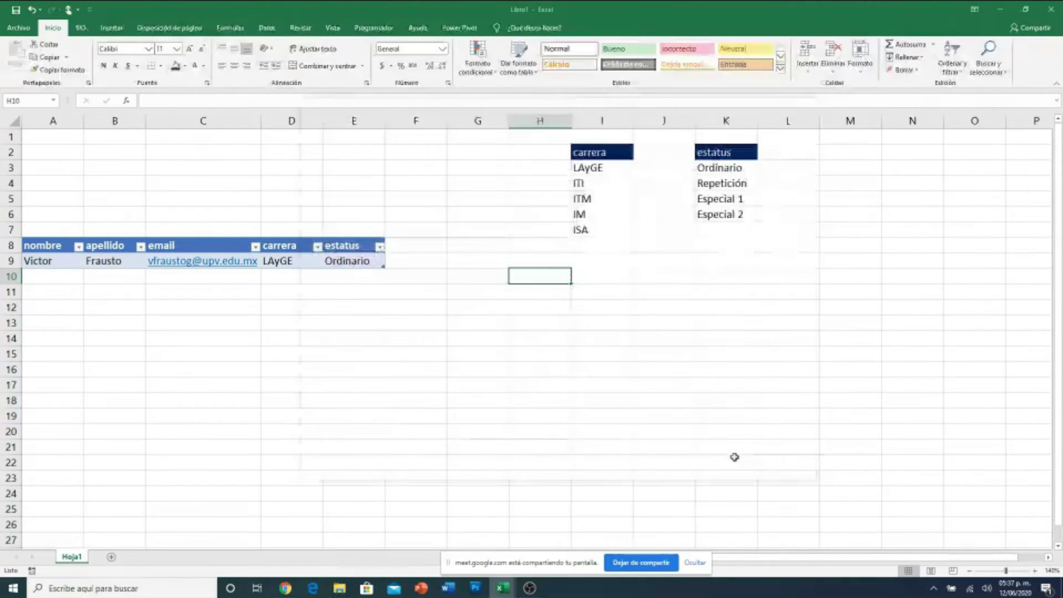
Switch to the SIO ribbon tab to see its Formulario command
click(82, 29)
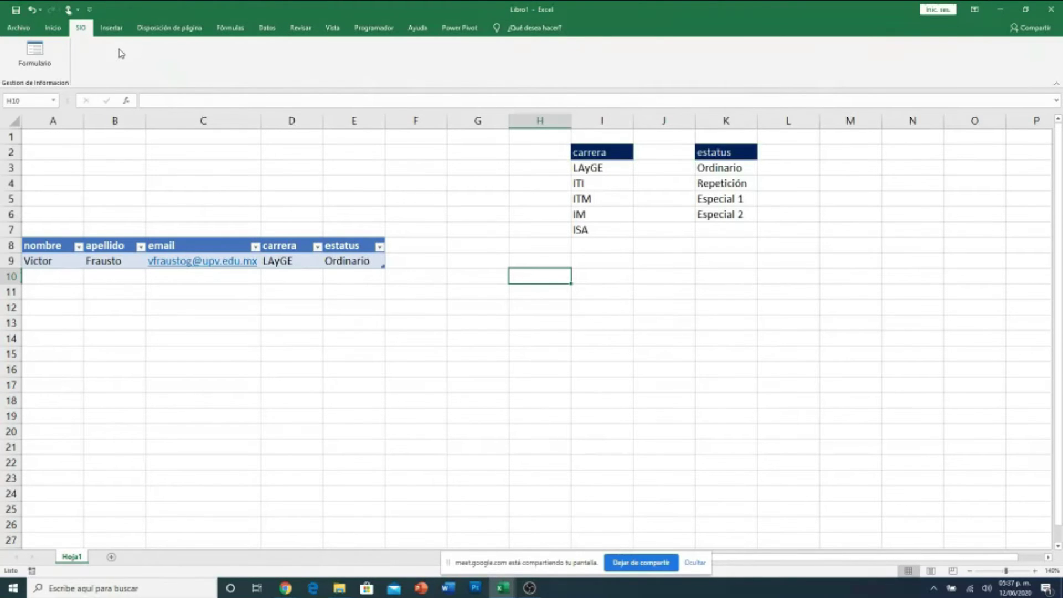
Reopen ribbon customization and select the SIO (personalizada) tab in the list
right_click(120, 54)
click(136, 58)
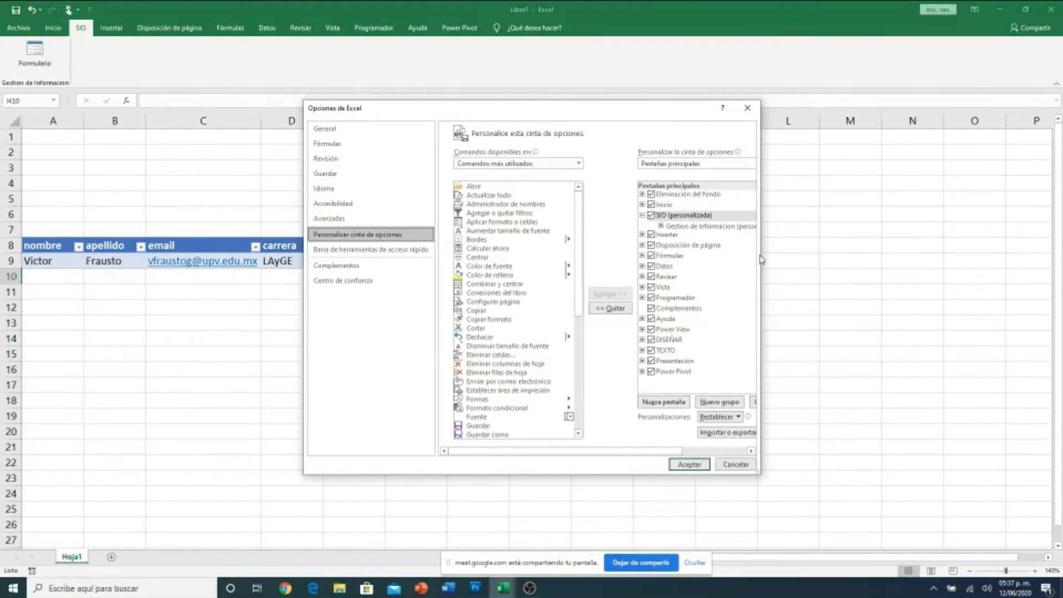
drag(762, 260, 885, 256)
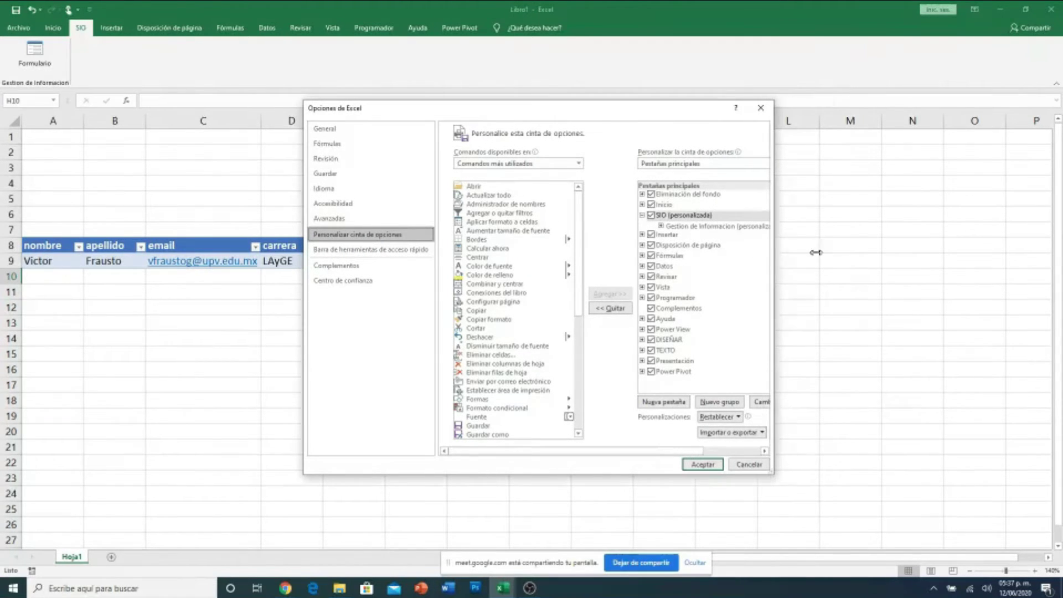
click(727, 216)
Move the SIO tab down to last place after Power Pivot and apply with Aceptar
click(865, 313)
double_click(865, 313)
double_click(865, 313)
double_click(865, 312)
double_click(865, 313)
click(865, 313)
double_click(865, 312)
double_click(865, 313)
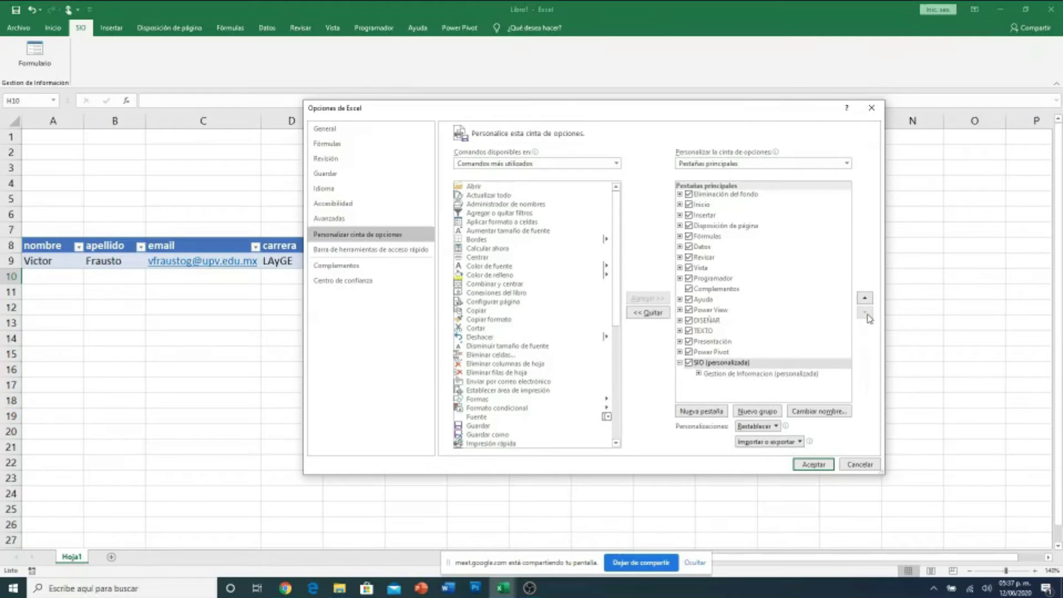
click(814, 464)
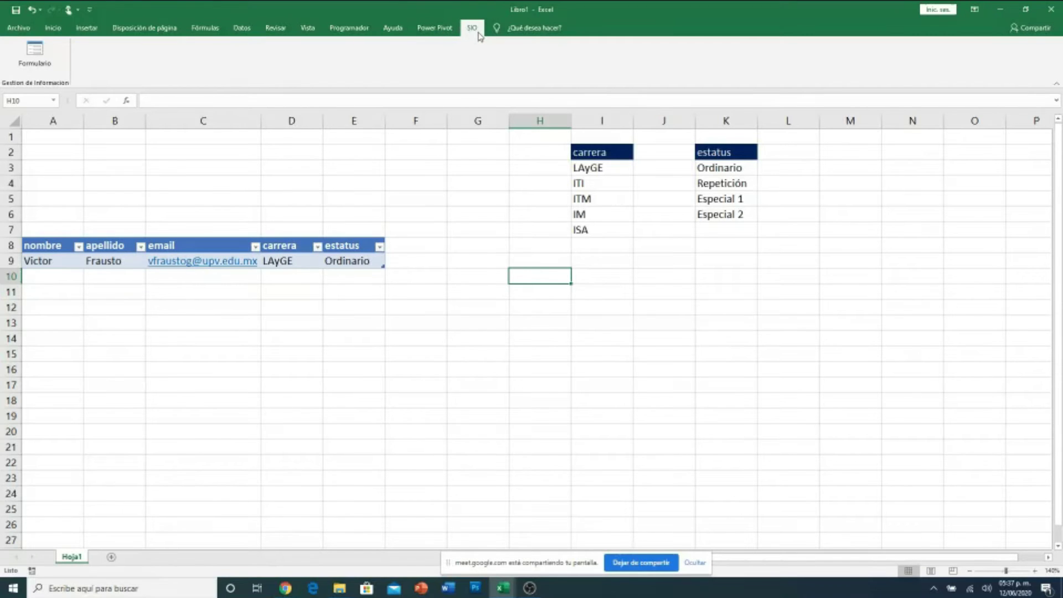
click(434, 34)
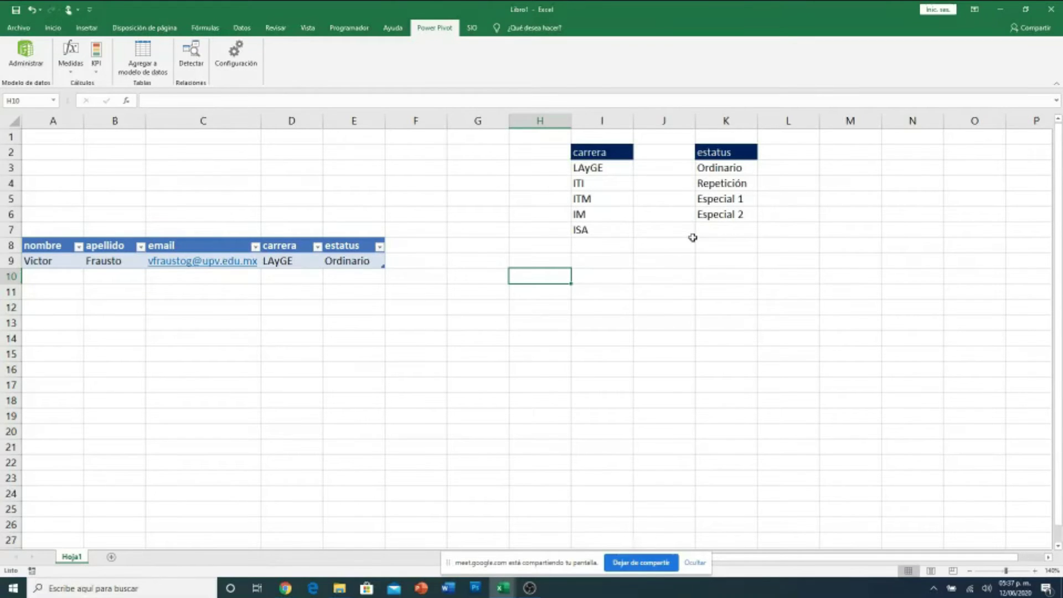
click(473, 27)
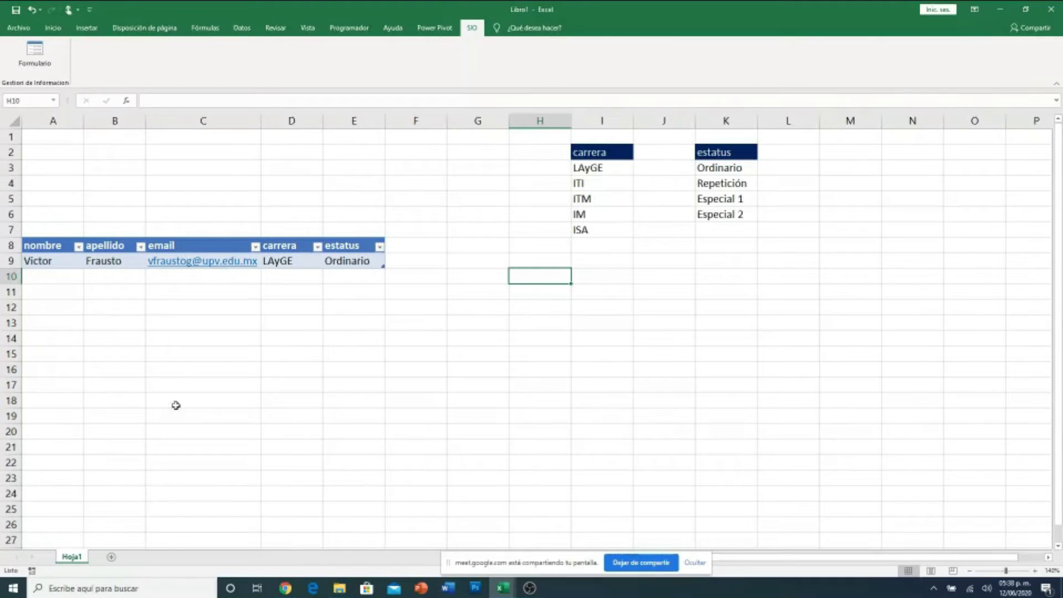
click(34, 55)
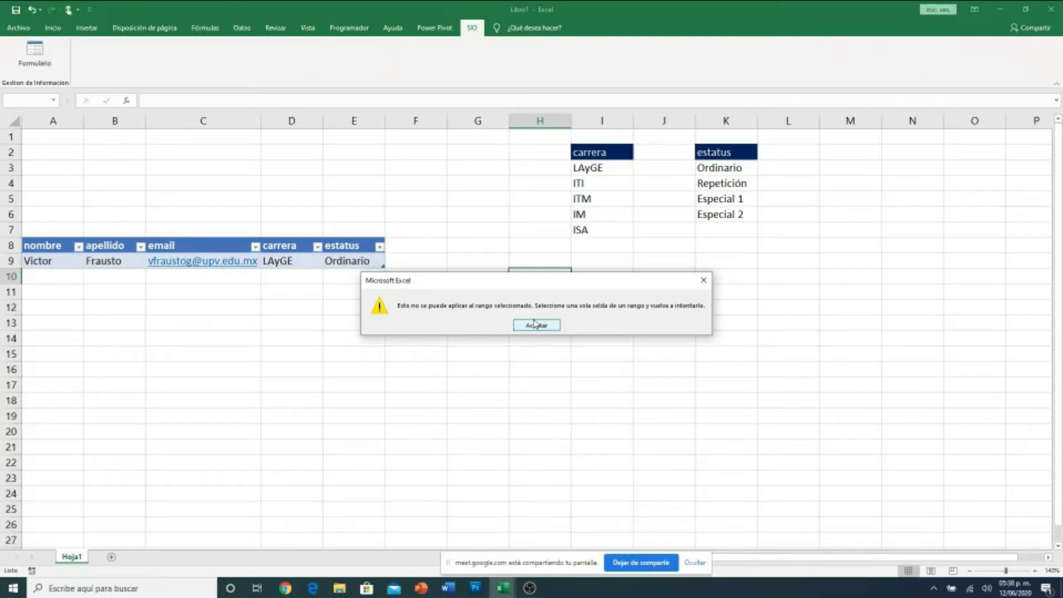
Dismiss Excel's selected-range warning and select cell A9 inside the student table
drag(523, 286, 536, 329)
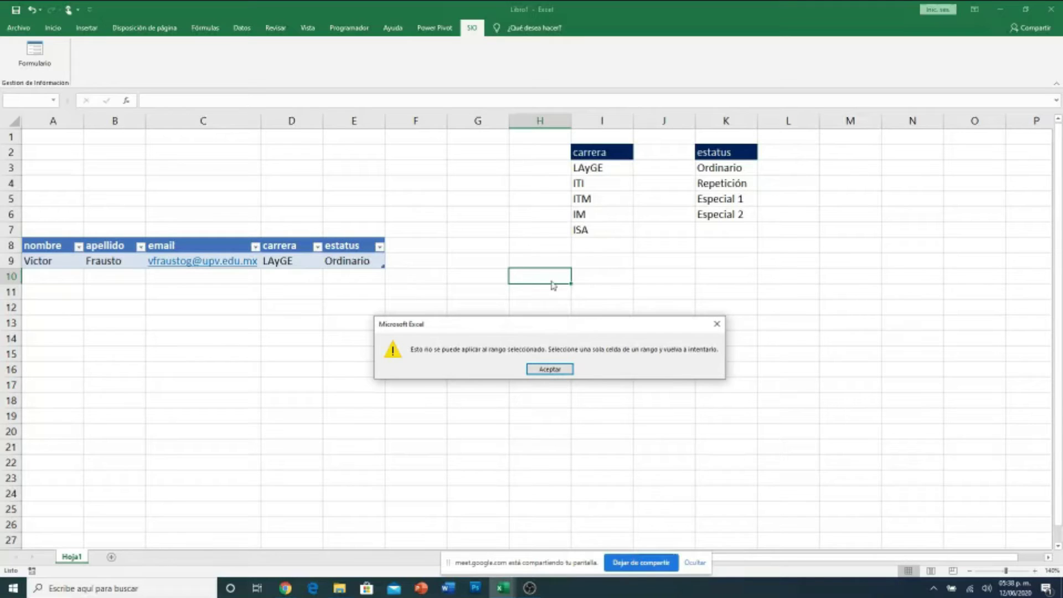
click(564, 373)
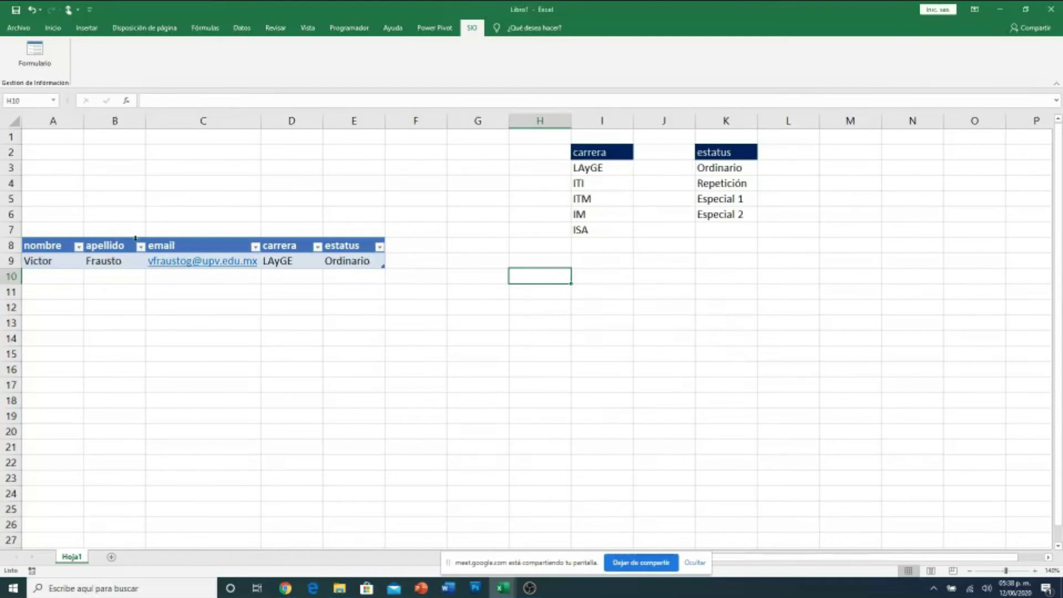
click(45, 260)
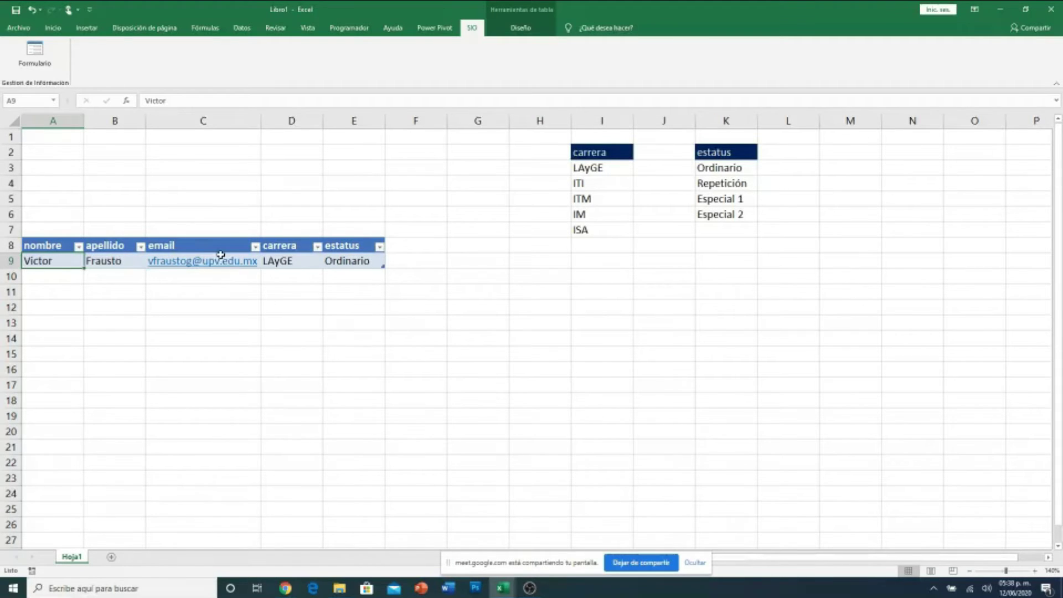
Open the Formulario data form for the student table and place it beside the table
click(33, 55)
drag(486, 163, 482, 262)
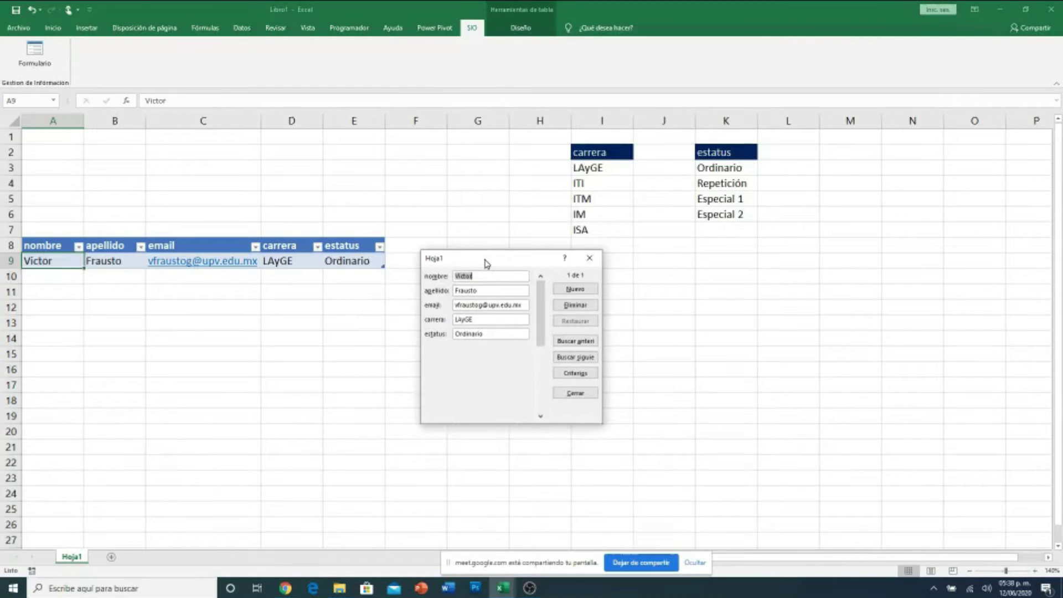
drag(475, 264, 474, 269)
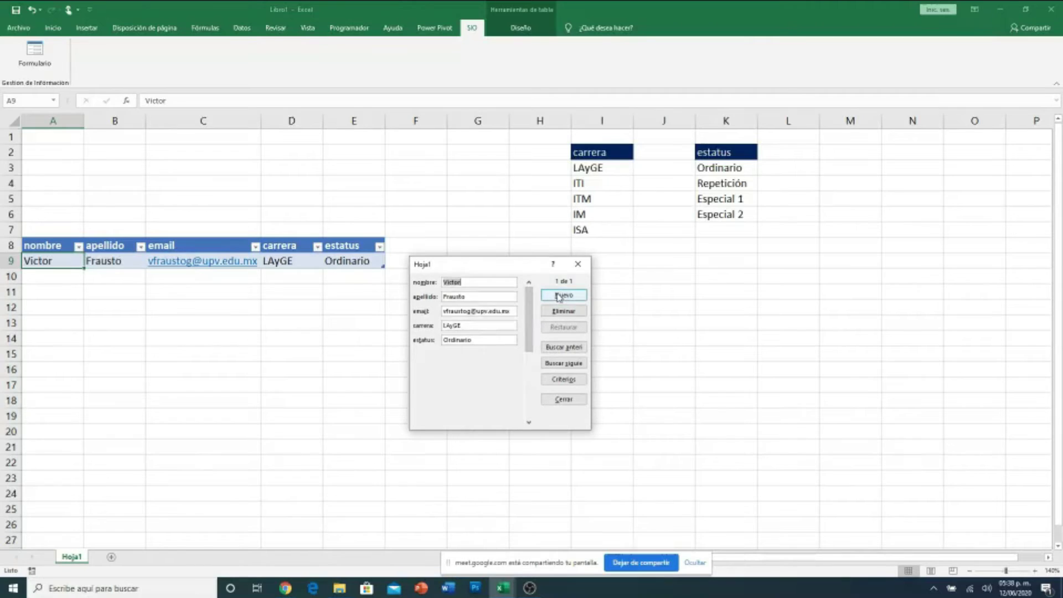
Add a new student record with name, email, carrera ITI and estatus Ordinario
click(563, 295)
key(Tab)
key(Tab)
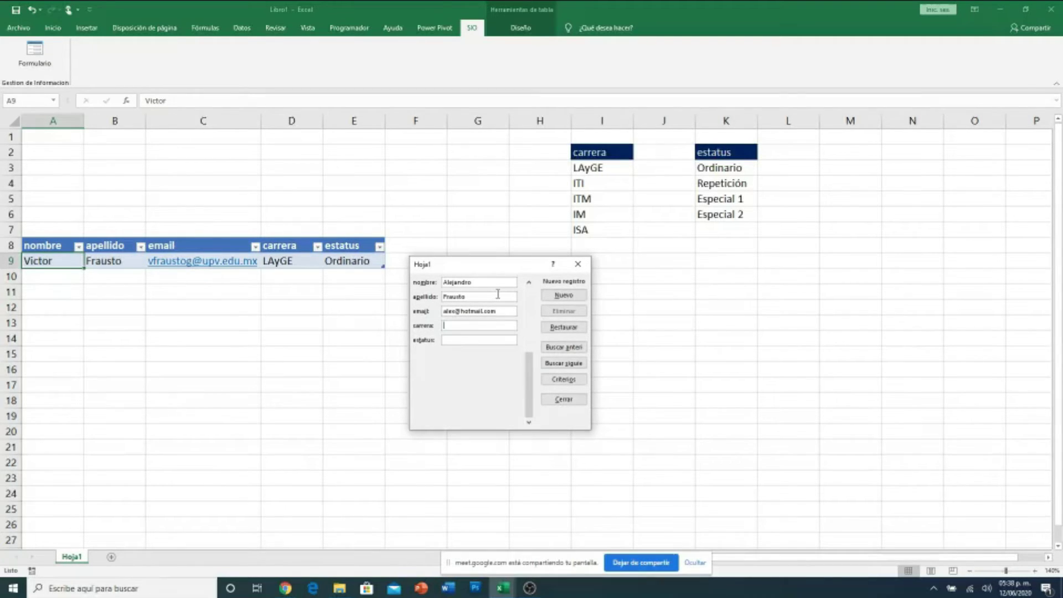
mouse_move(483, 264)
mouse_down()
mouse_move(499, 288)
mouse_move(490, 275)
mouse_up()
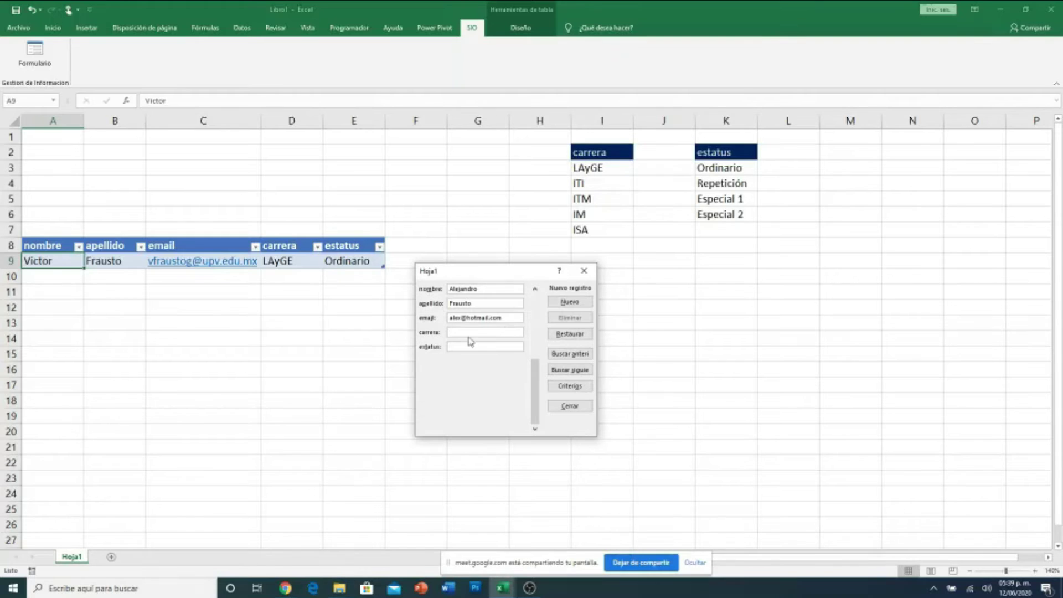
text(LA)
key(BackSpace)
key(BackSpace)
text(IT)
text(Or)
text(dinario)
click(570, 302)
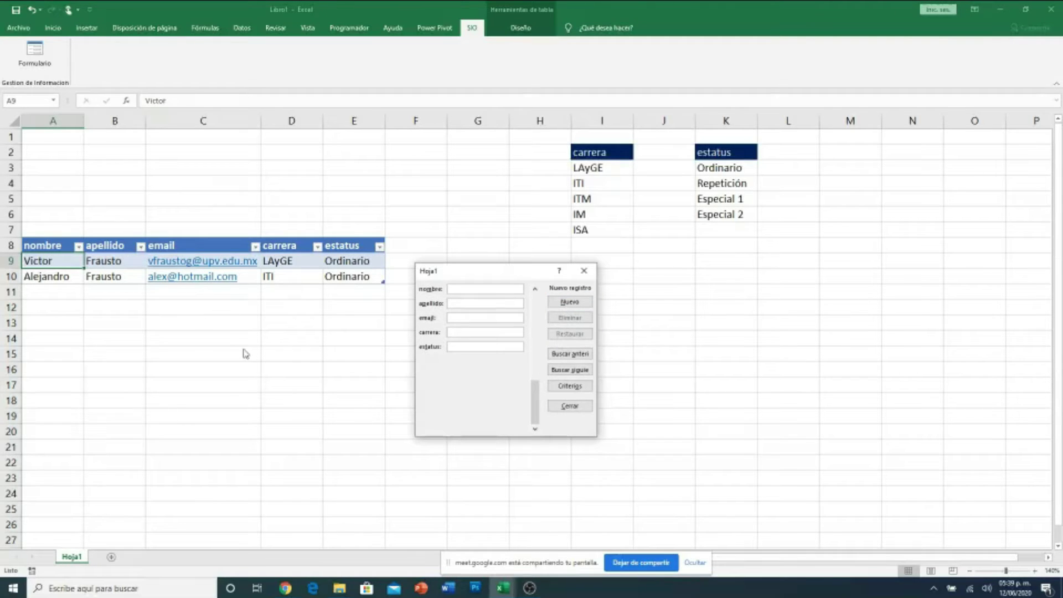
Browse the saved records with Buscar siguiente and Buscar anterior, returning to the first
drag(458, 276, 467, 283)
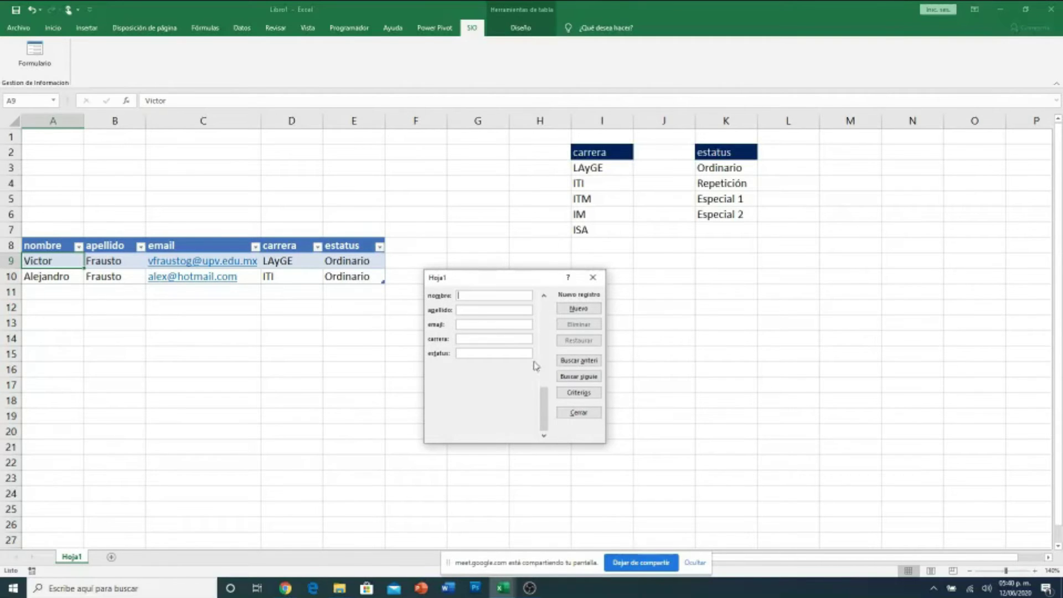
click(575, 378)
click(579, 361)
click(579, 360)
click(581, 376)
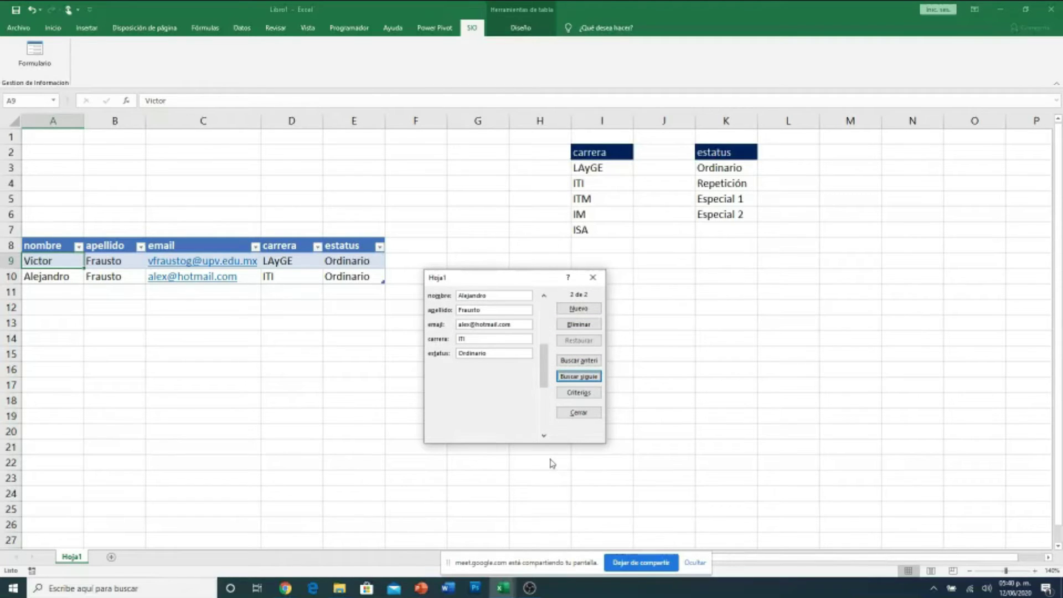
click(546, 334)
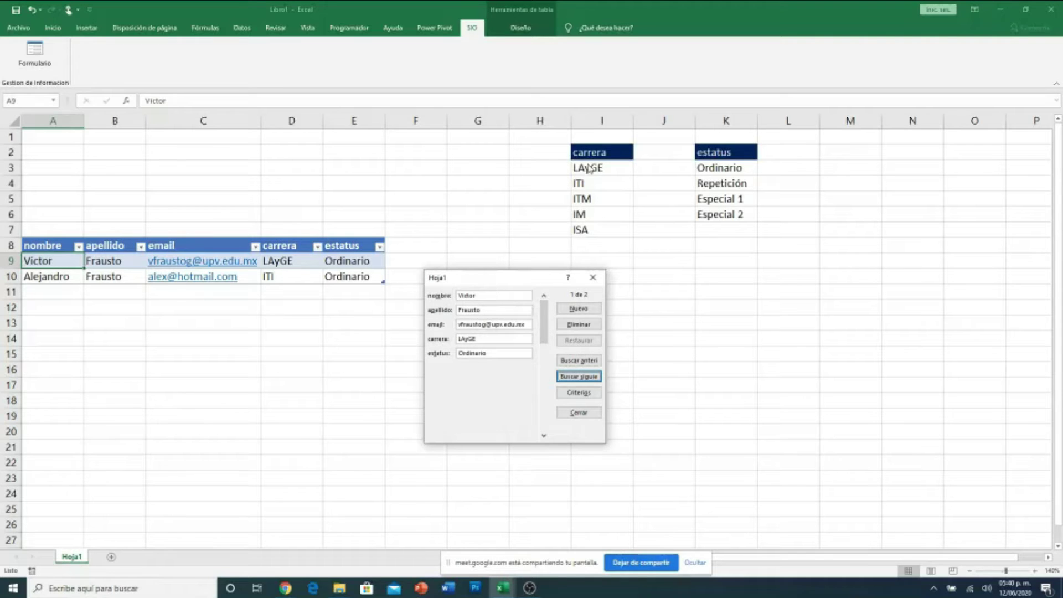
click(523, 338)
mouse_move(523, 338)
mouse_down()
mouse_move(438, 344)
mouse_move(431, 357)
mouse_up()
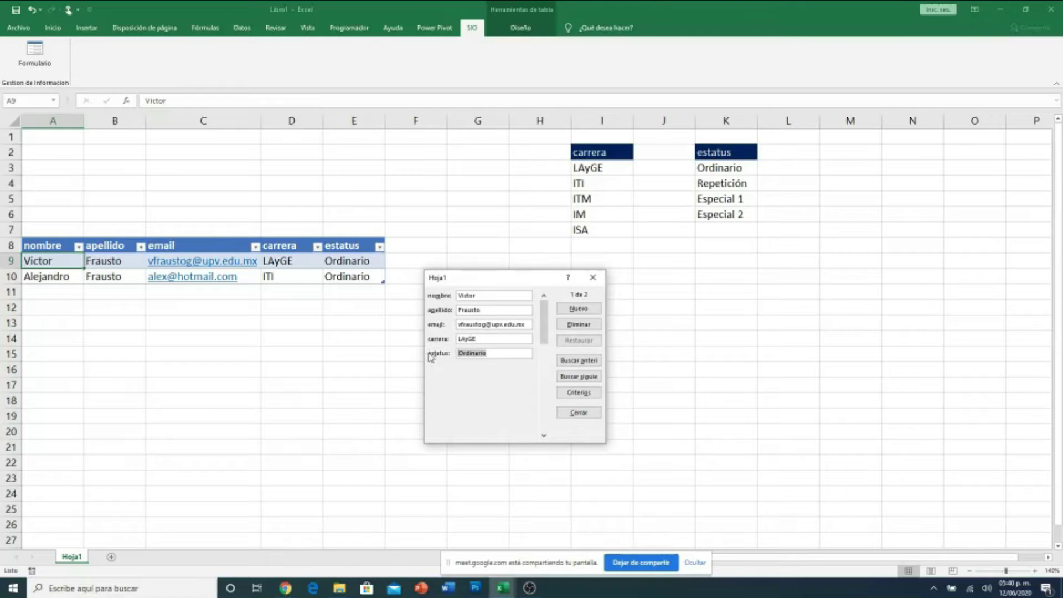
Close the data form and select an empty cell away from the table
mouse_move(477, 283)
mouse_down()
mouse_move(518, 319)
mouse_move(523, 287)
mouse_up()
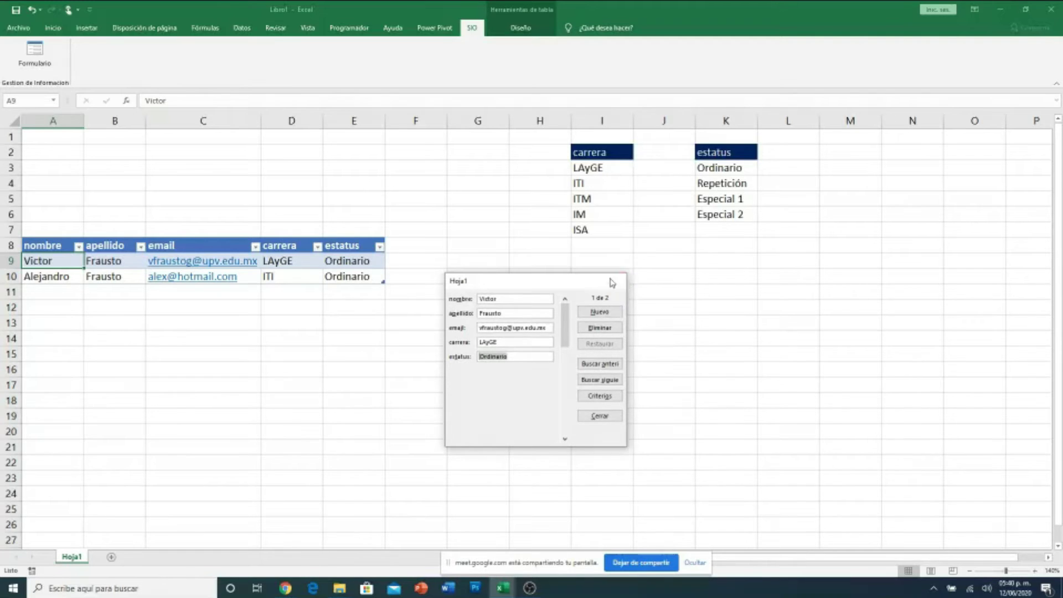
click(612, 282)
click(411, 333)
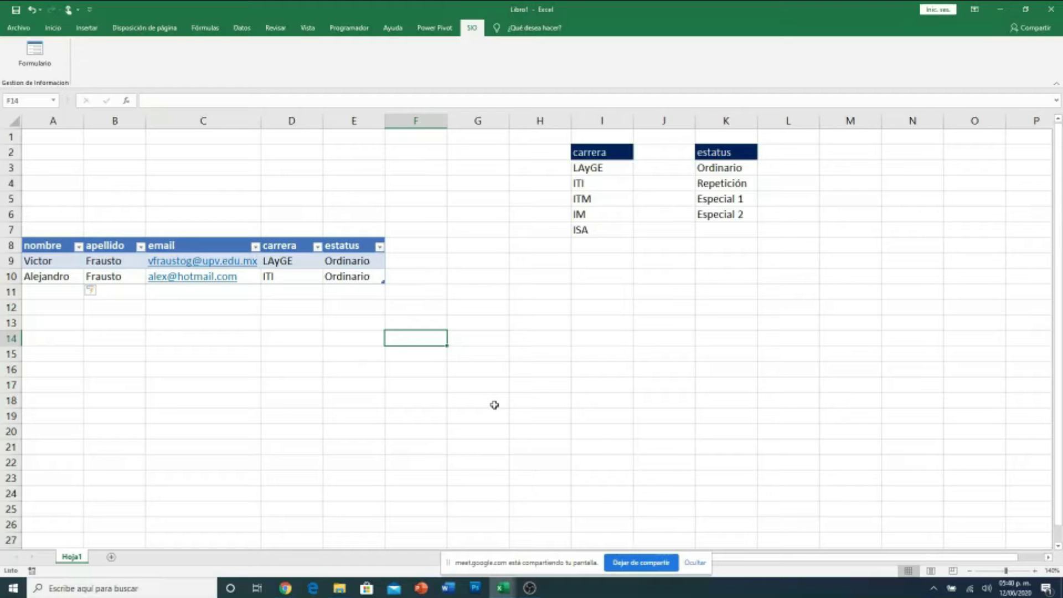
Select cell A9 and open Personalizar la cinta de opciones from the ribbon's context menu
click(57, 261)
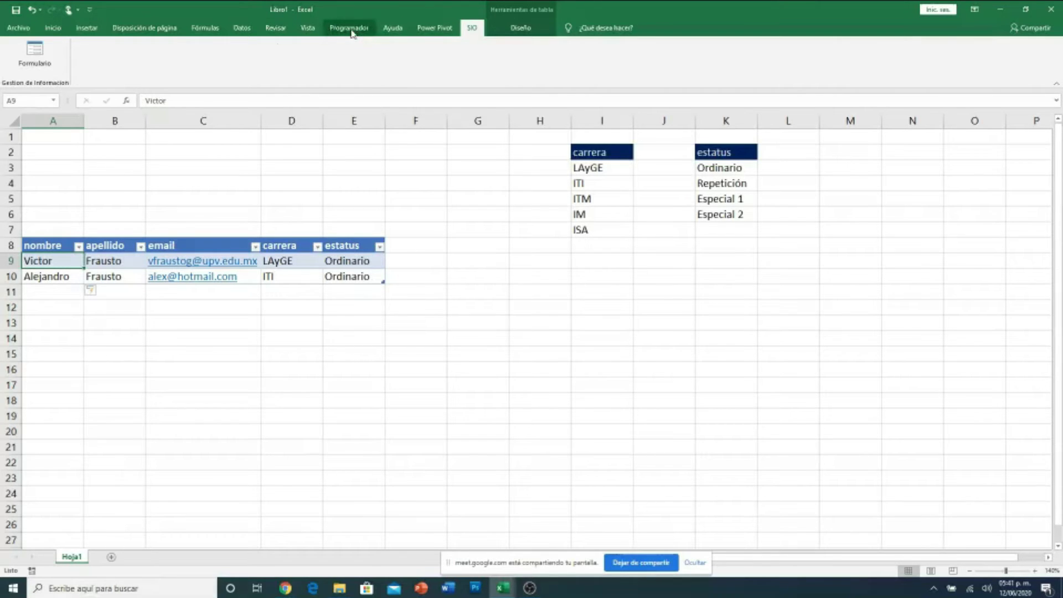
right_click(150, 55)
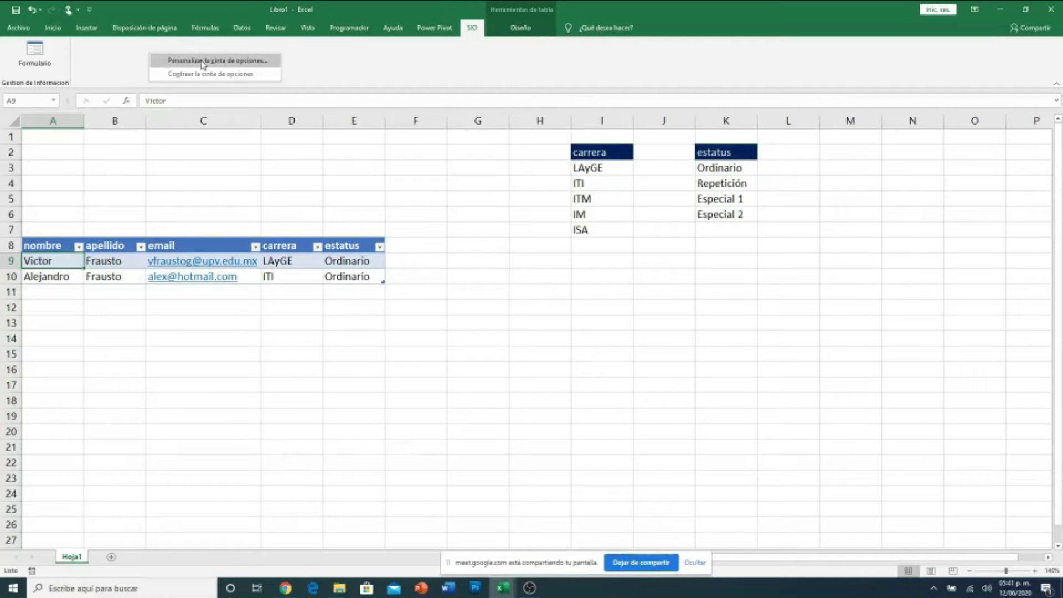
click(204, 64)
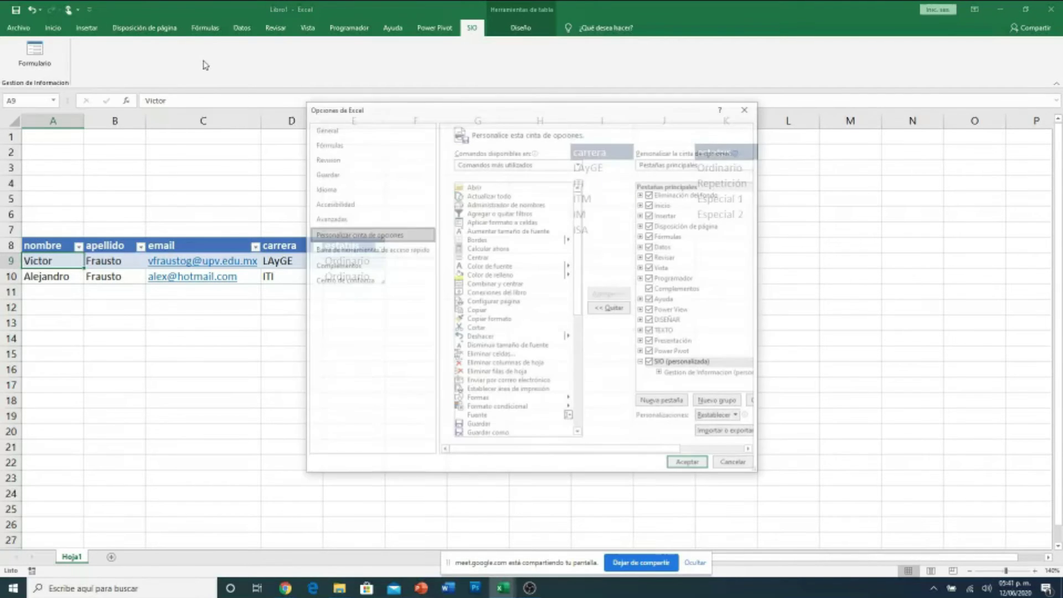
Enable the Programador tab in the ribbon customization list and accept the Options window
mouse_move(481, 118)
mouse_down()
mouse_move(432, 97)
mouse_move(424, 104)
mouse_up()
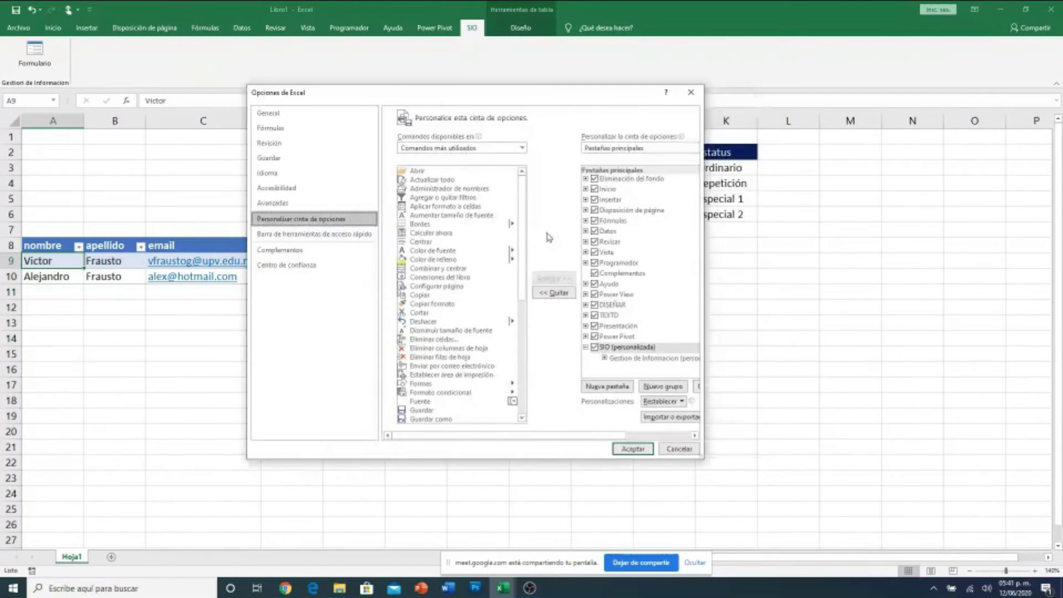
click(595, 264)
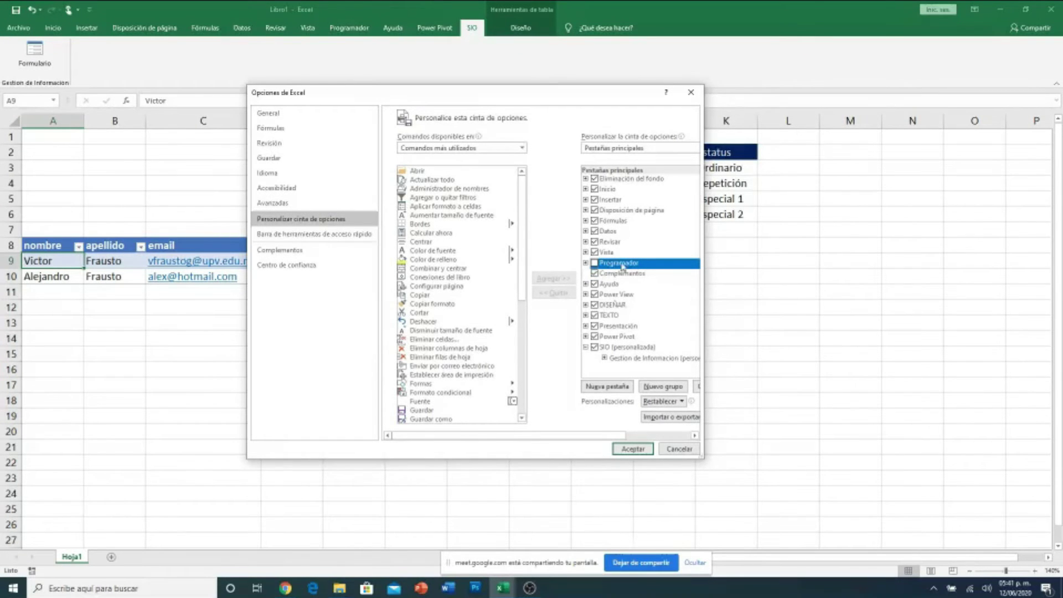
drag(548, 99, 533, 158)
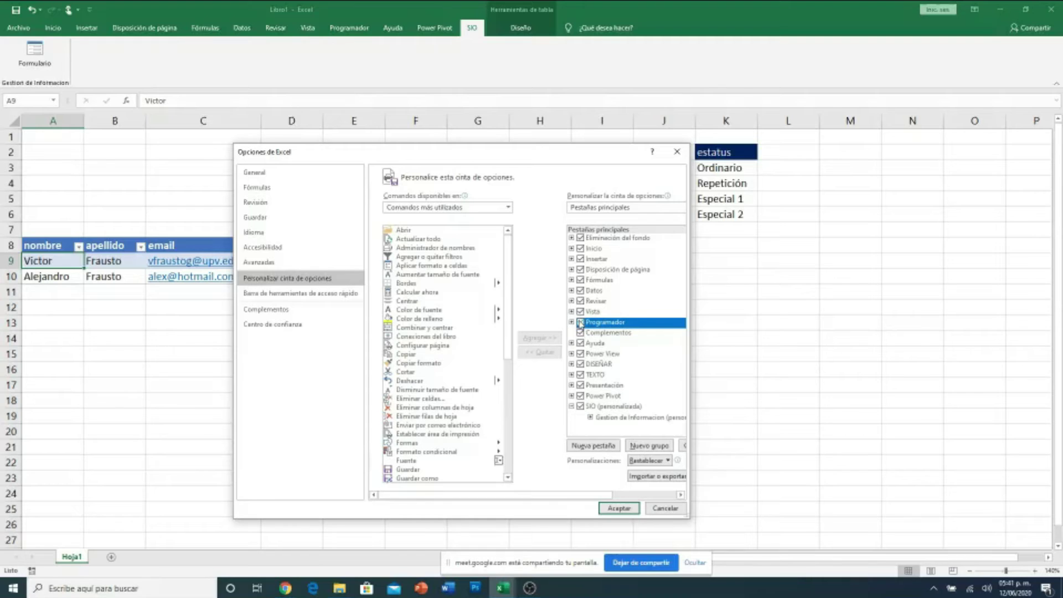
click(623, 509)
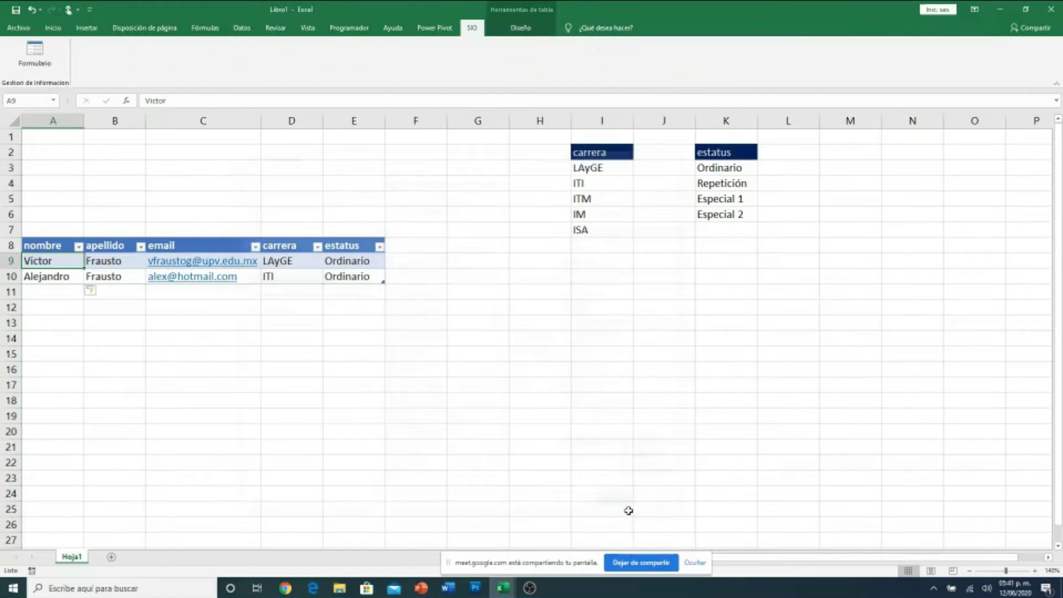
Launch the Visual Basic editor from the Programador tab
click(354, 28)
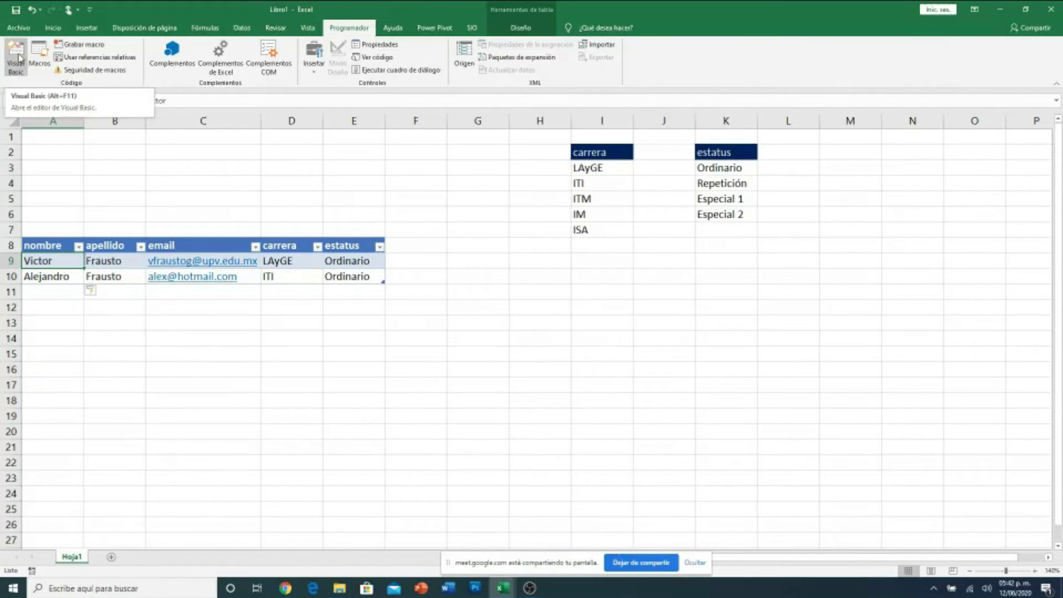
click(17, 58)
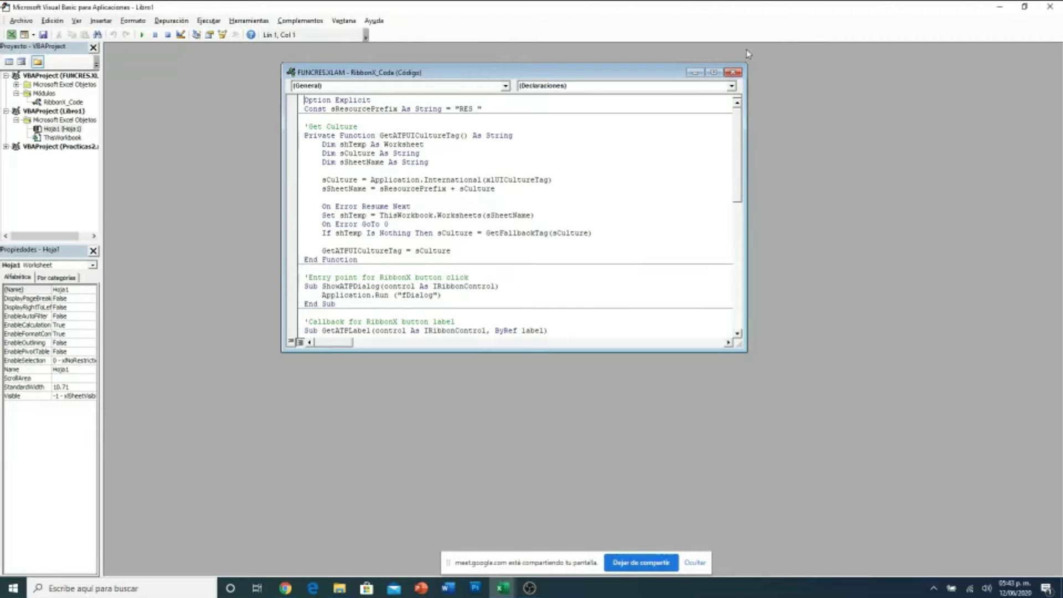
mouse_move(740, 135)
mouse_down()
mouse_move(740, 182)
mouse_move(740, 135)
mouse_up()
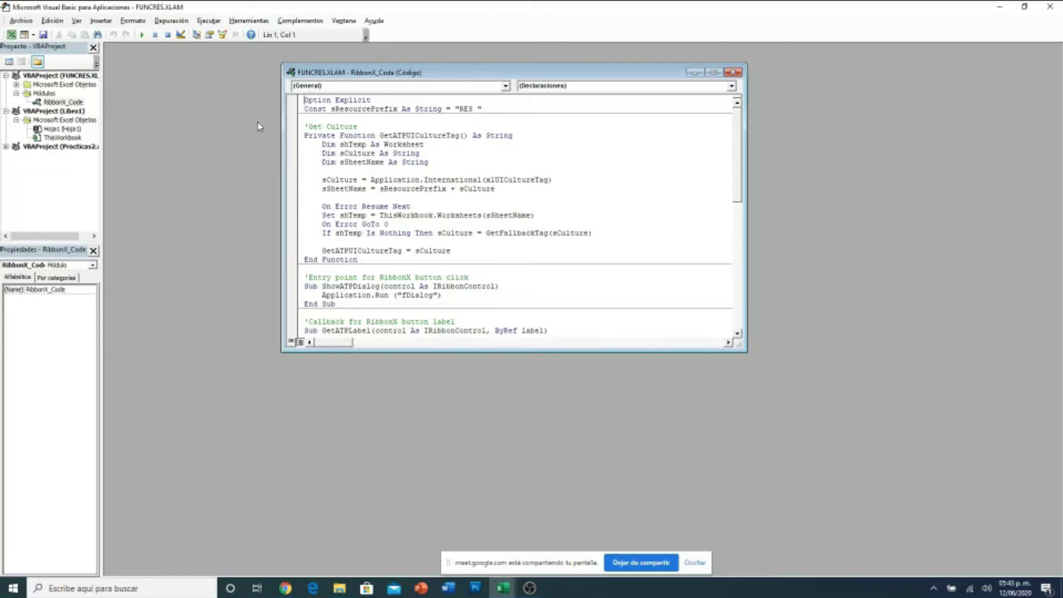
mouse_move(435, 77)
mouse_down()
mouse_move(423, 83)
mouse_move(441, 81)
mouse_up()
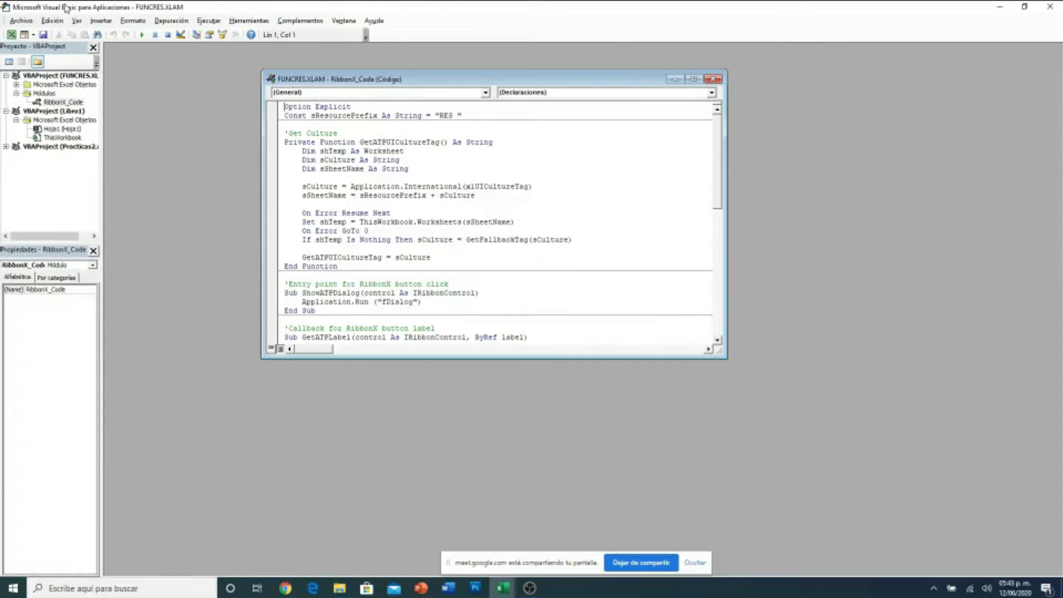
Insert a new Módulo1 into FUNCRES.XLAM and make its code window taller
click(101, 20)
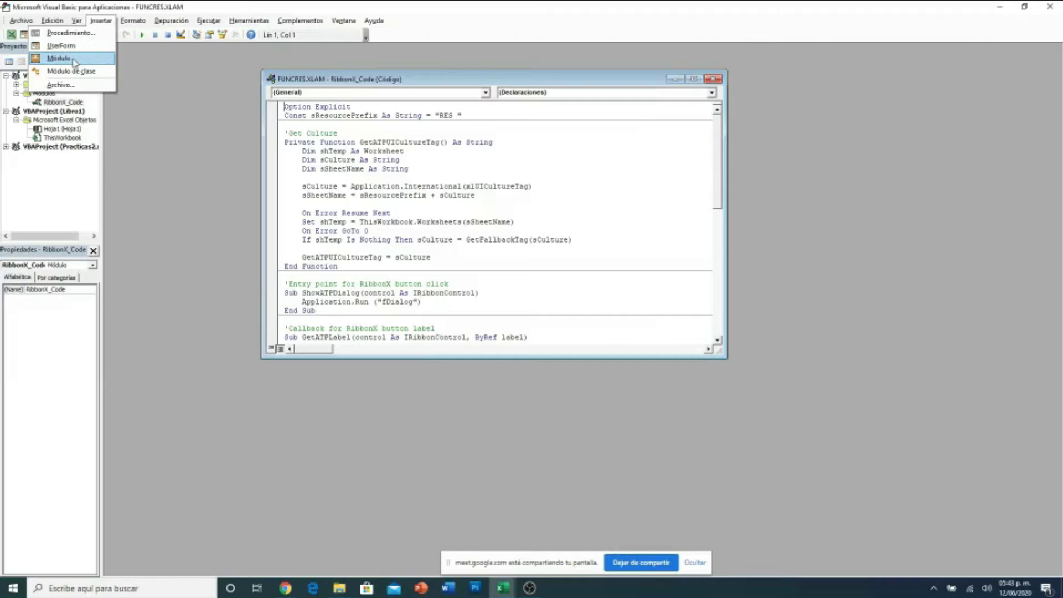
click(59, 58)
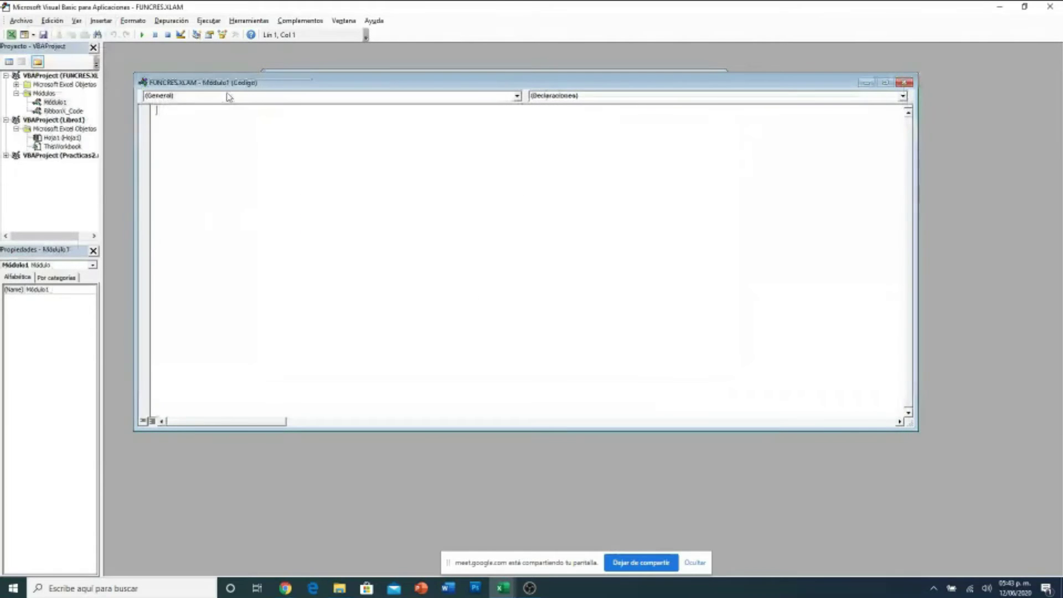
drag(238, 68, 239, 150)
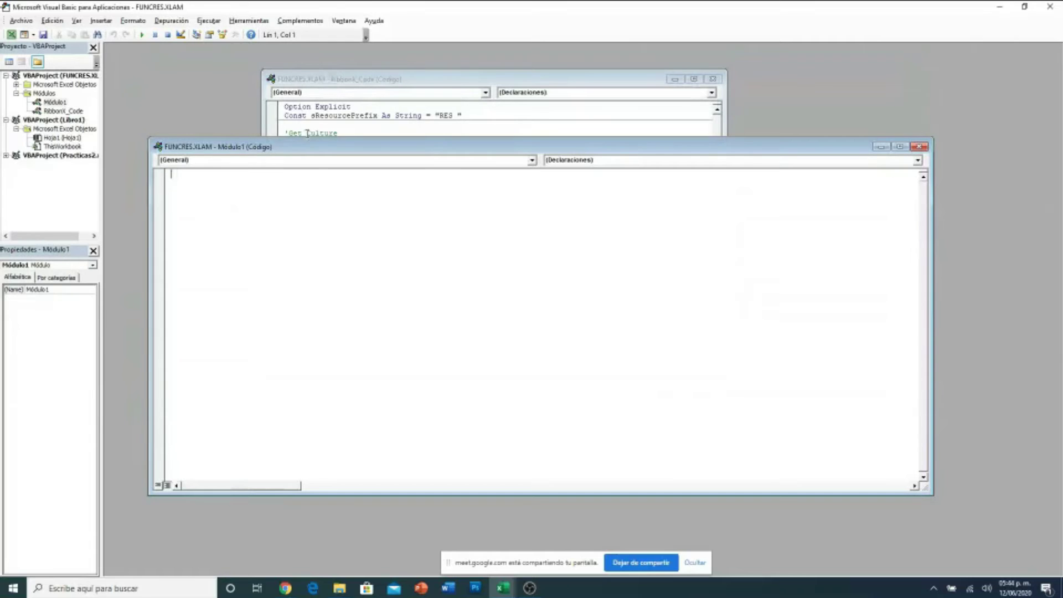
drag(303, 150, 264, 62)
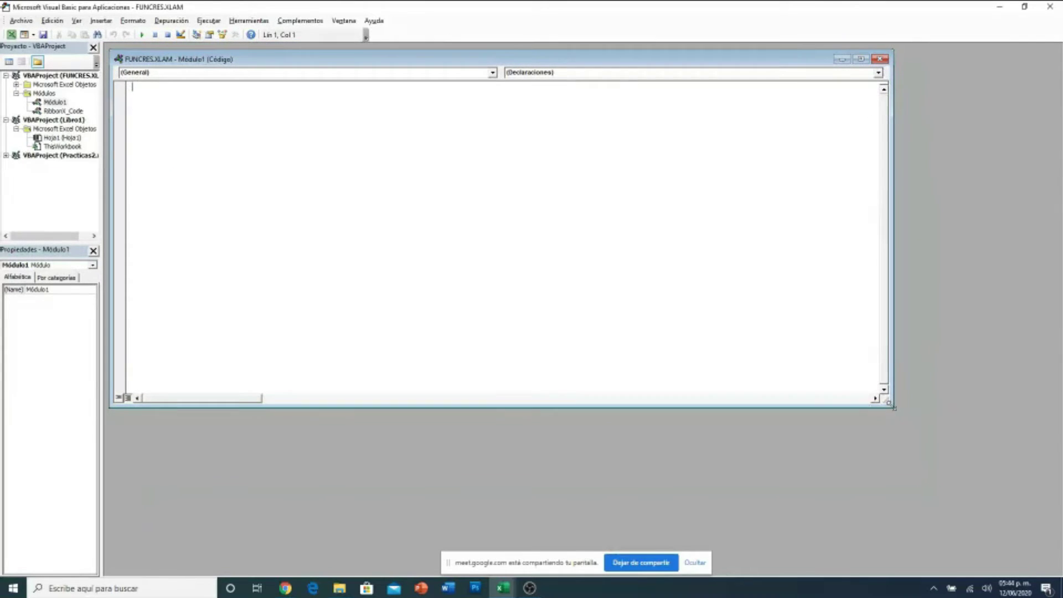
drag(892, 408, 895, 522)
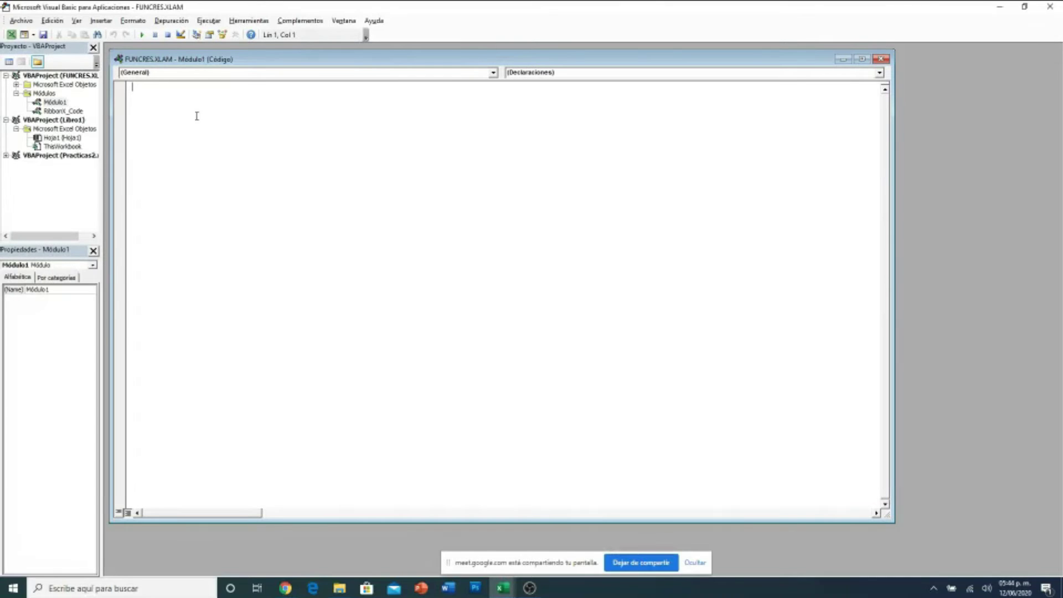
click(101, 21)
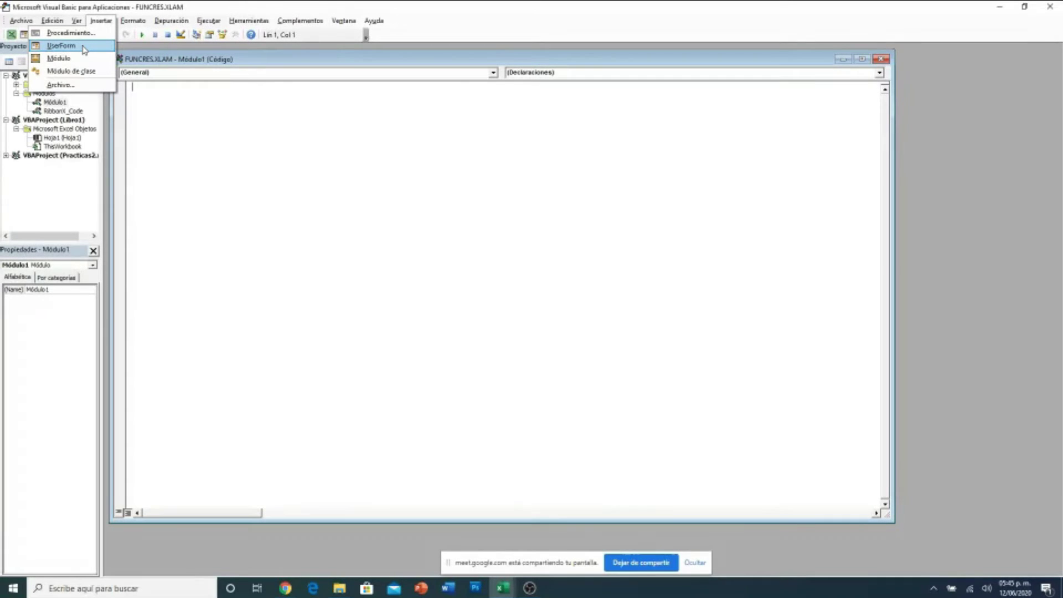
Insert UserForm1, move the Toolbox off the form and enlarge the form's design area
click(84, 46)
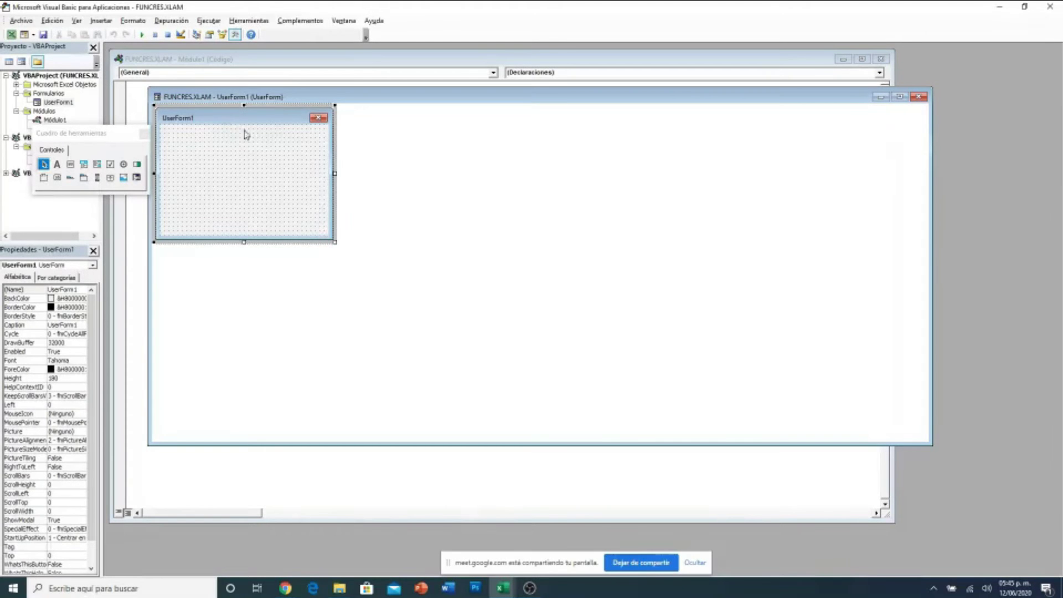
mouse_move(100, 136)
mouse_down()
mouse_move(147, 157)
mouse_move(540, 245)
mouse_move(636, 249)
mouse_up()
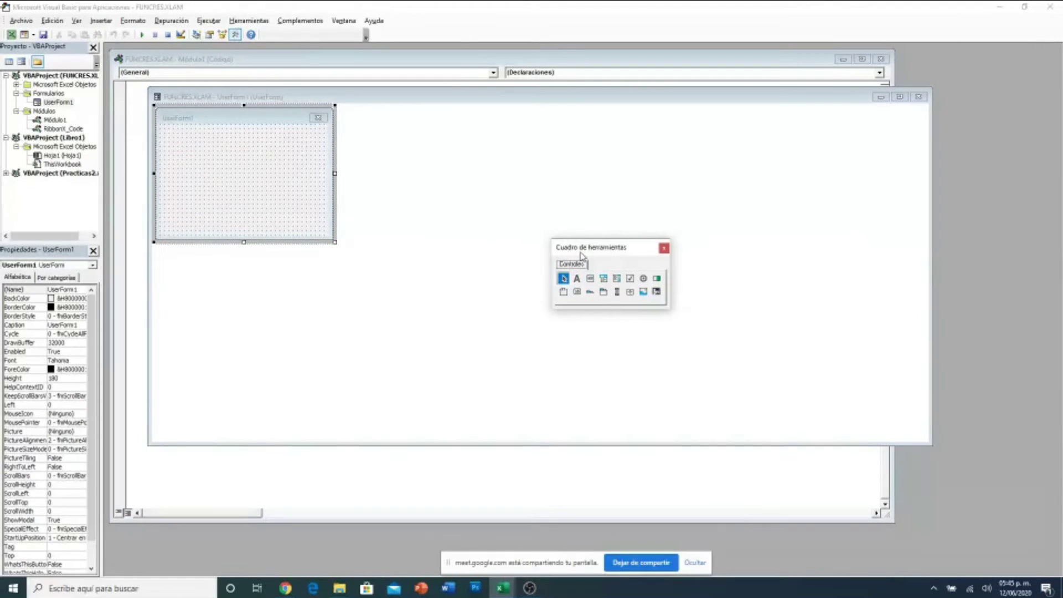
mouse_move(335, 242)
mouse_down()
mouse_move(395, 382)
mouse_move(522, 215)
mouse_move(504, 369)
mouse_move(423, 365)
mouse_move(463, 416)
mouse_move(463, 361)
mouse_move(451, 352)
mouse_move(433, 359)
mouse_move(437, 387)
mouse_up()
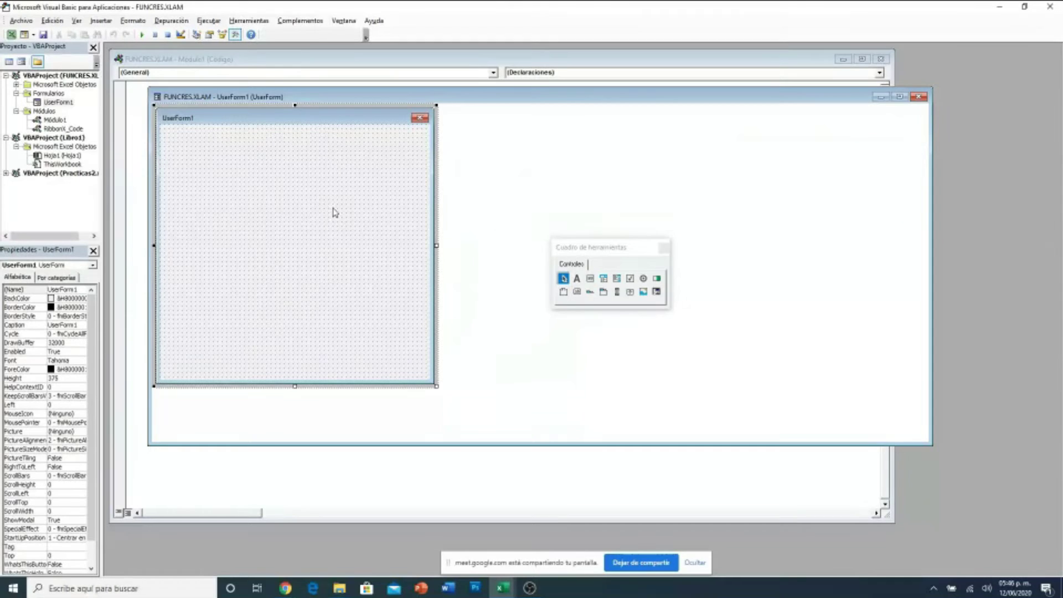
mouse_move(586, 250)
mouse_down()
mouse_move(568, 245)
mouse_move(572, 232)
mouse_up()
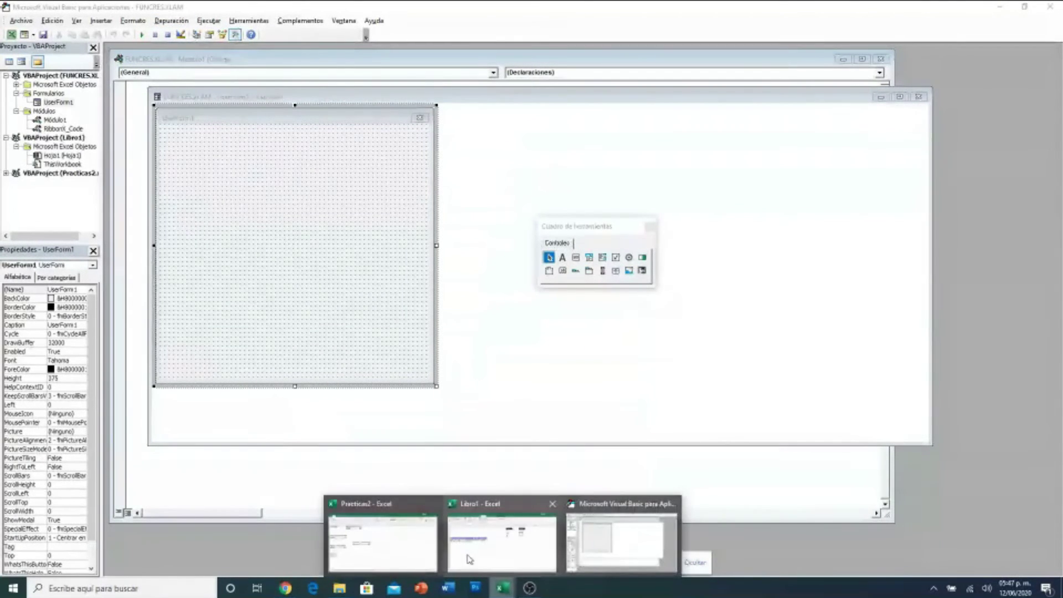
mouse_move(502, 588)
click(483, 557)
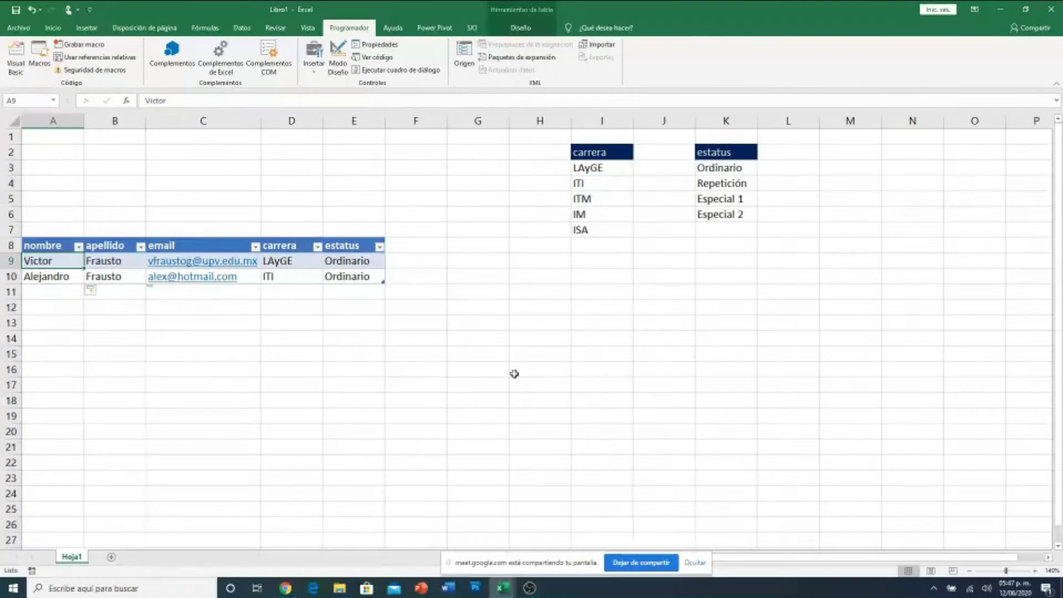
click(503, 588)
click(620, 543)
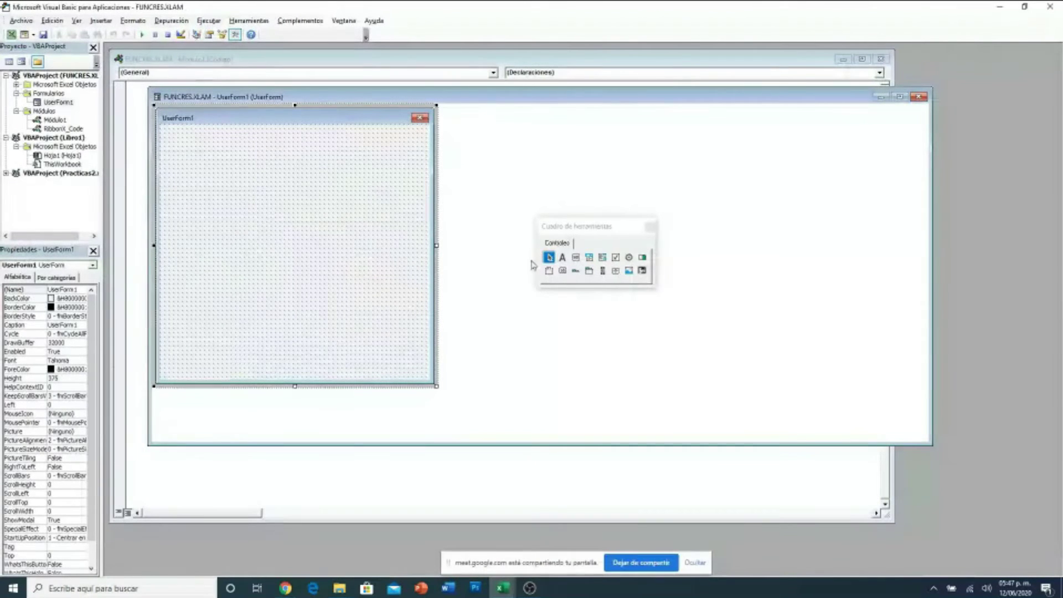
Draw Label1 with the Label tool near UserForm1's top-left corner and select it
click(562, 257)
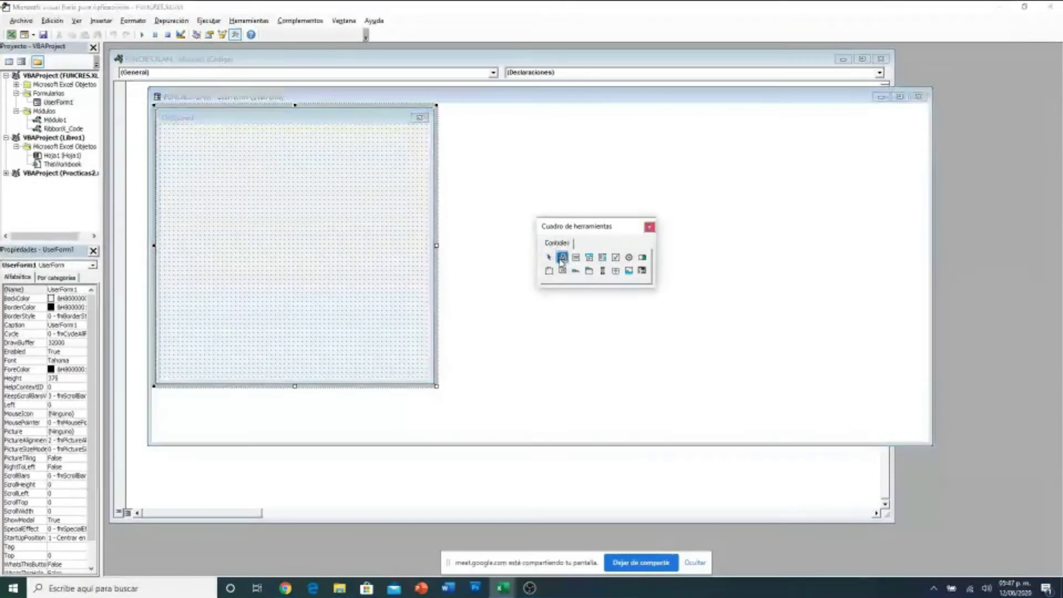
mouse_move(589, 270)
mouse_down()
mouse_move(208, 159)
mouse_move(201, 148)
mouse_up()
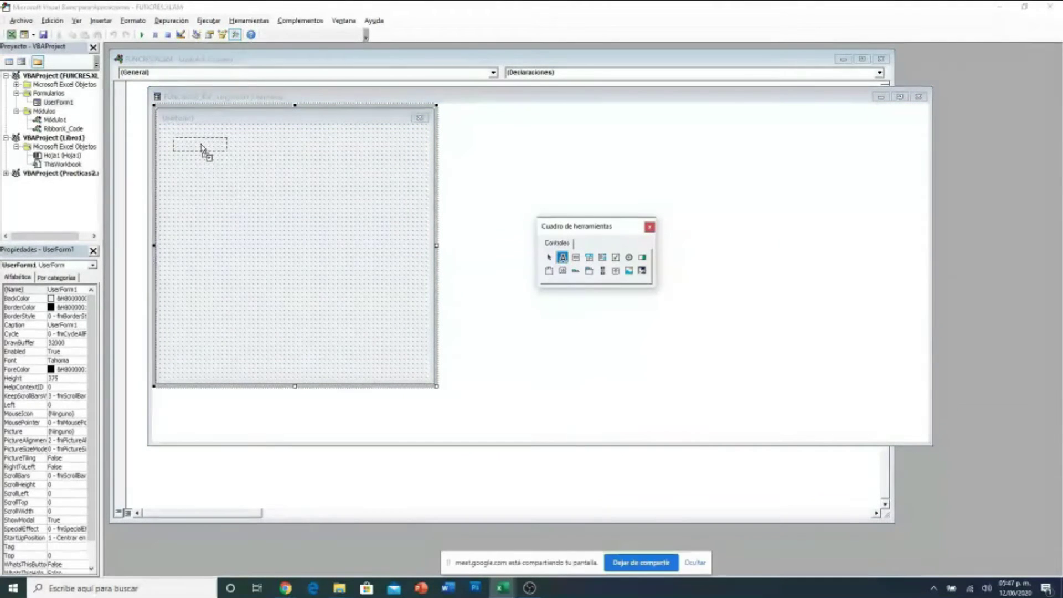
drag(201, 147, 201, 145)
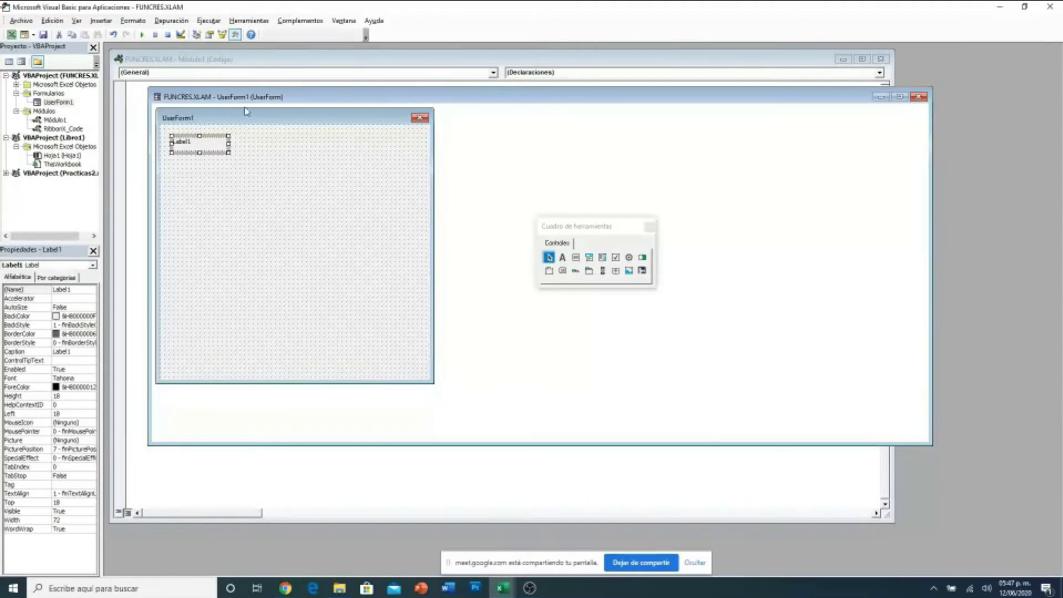
click(236, 168)
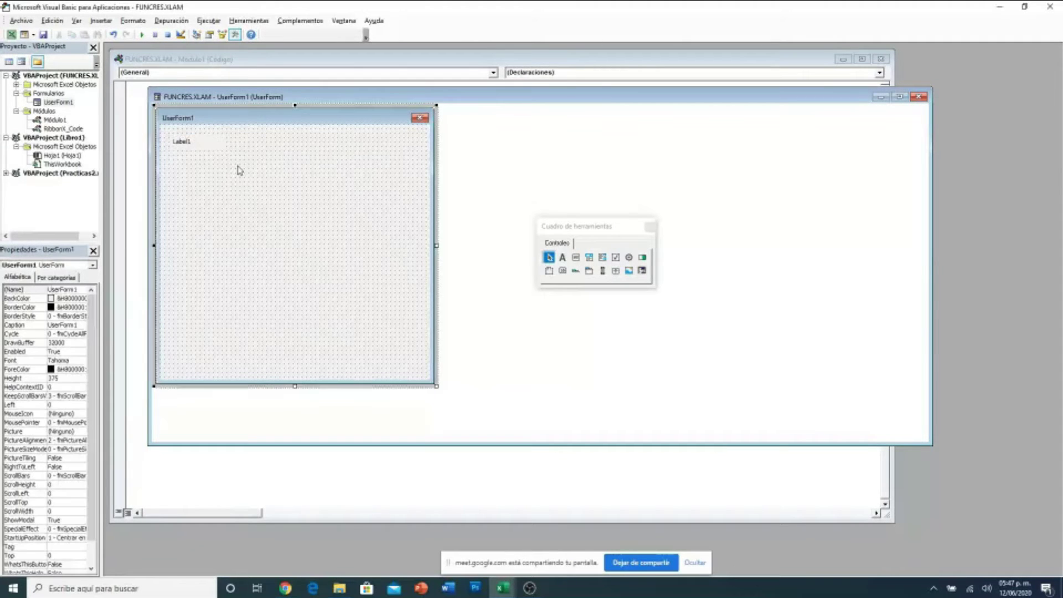
click(200, 143)
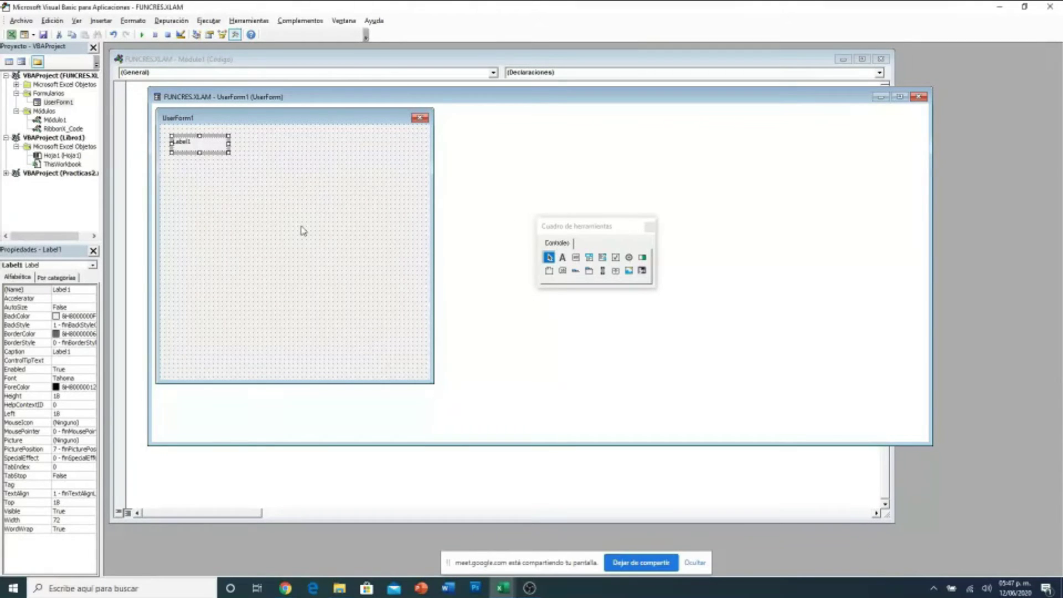
click(390, 252)
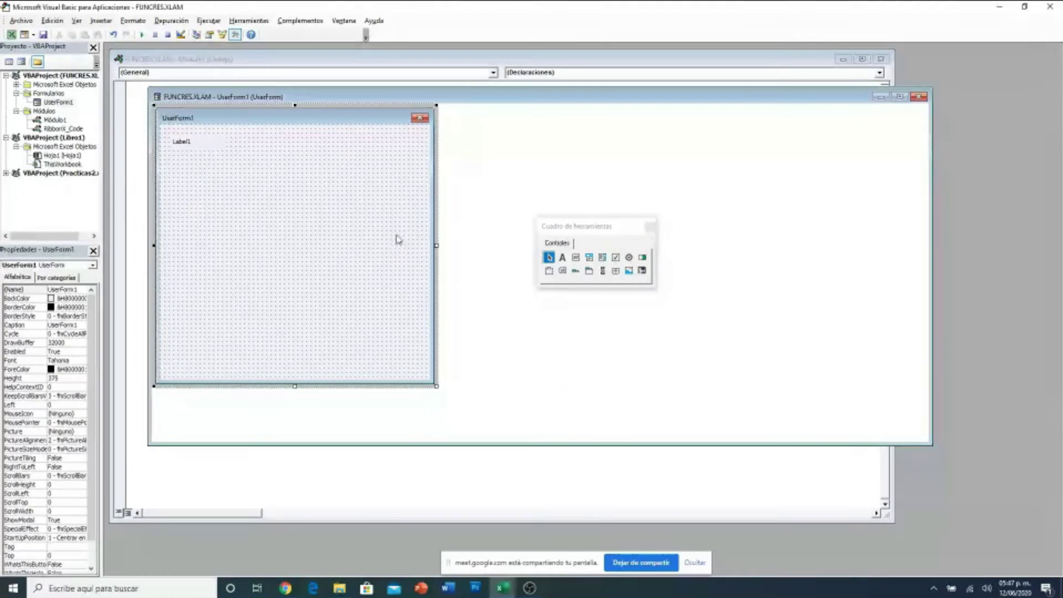
click(187, 144)
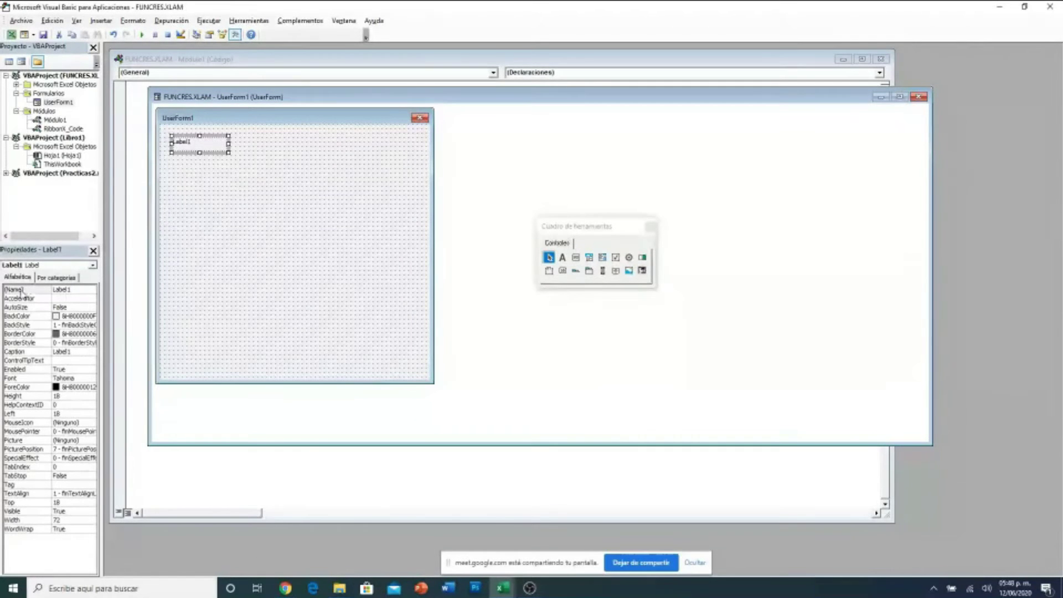
Change the label's (Name) property from Label1 to nombreLBL
click(73, 291)
drag(74, 290, 53, 290)
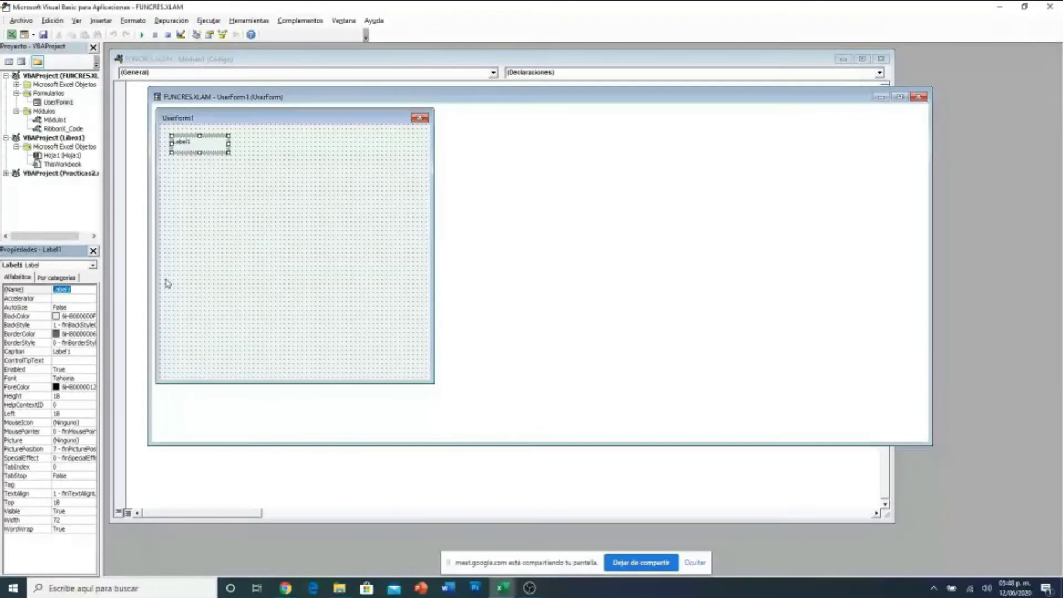
text(nombreLBL)
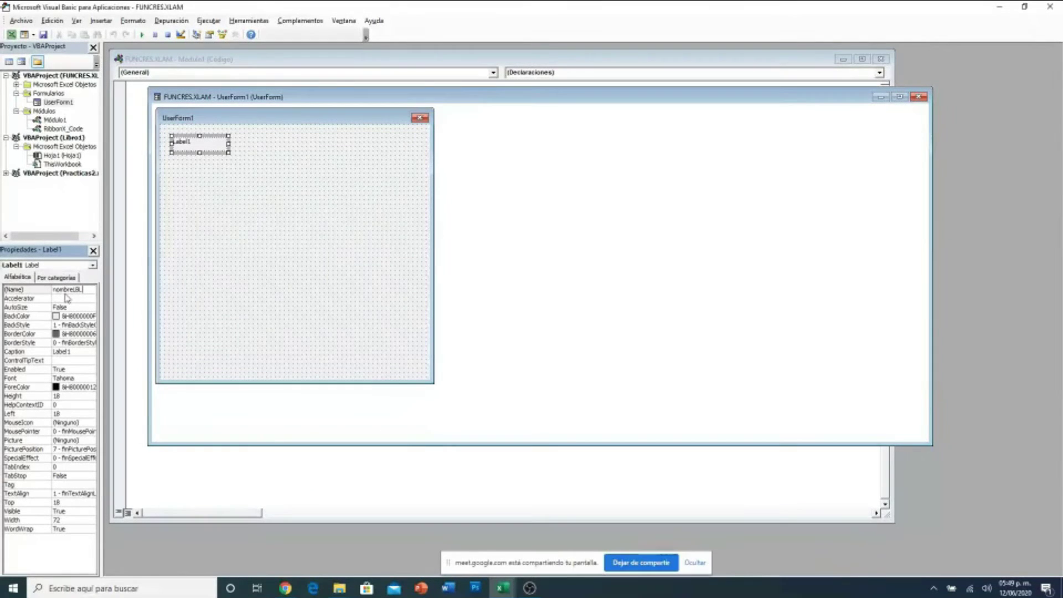
click(69, 351)
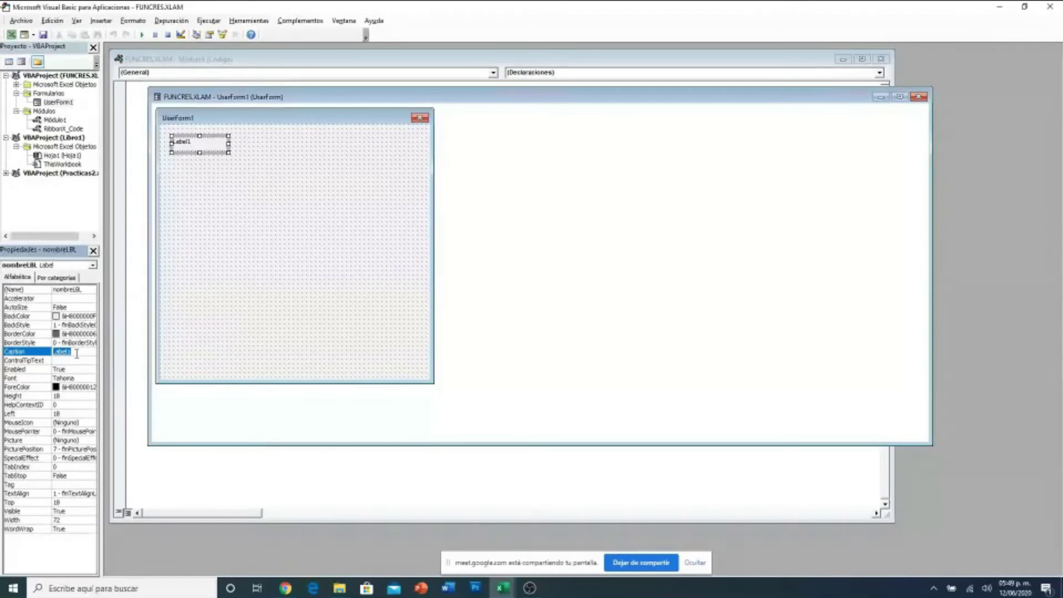
Caption the nombreLBL label 'Nombre' and shrink it to fit on the form
text(Nombr)
key(Return)
mouse_move(232, 155)
mouse_down()
mouse_move(286, 206)
mouse_move(223, 152)
mouse_up()
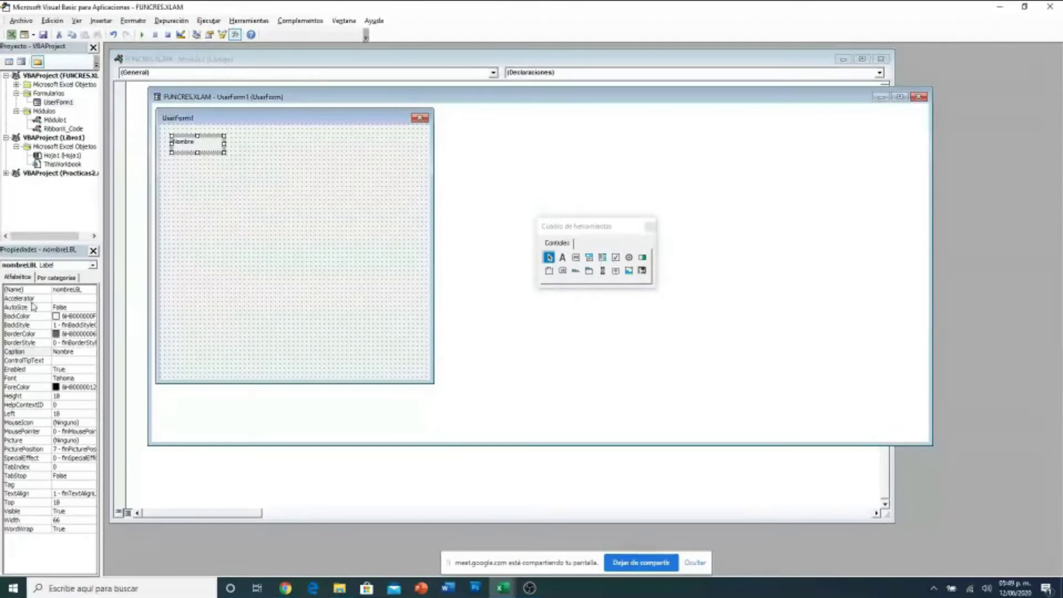
click(37, 379)
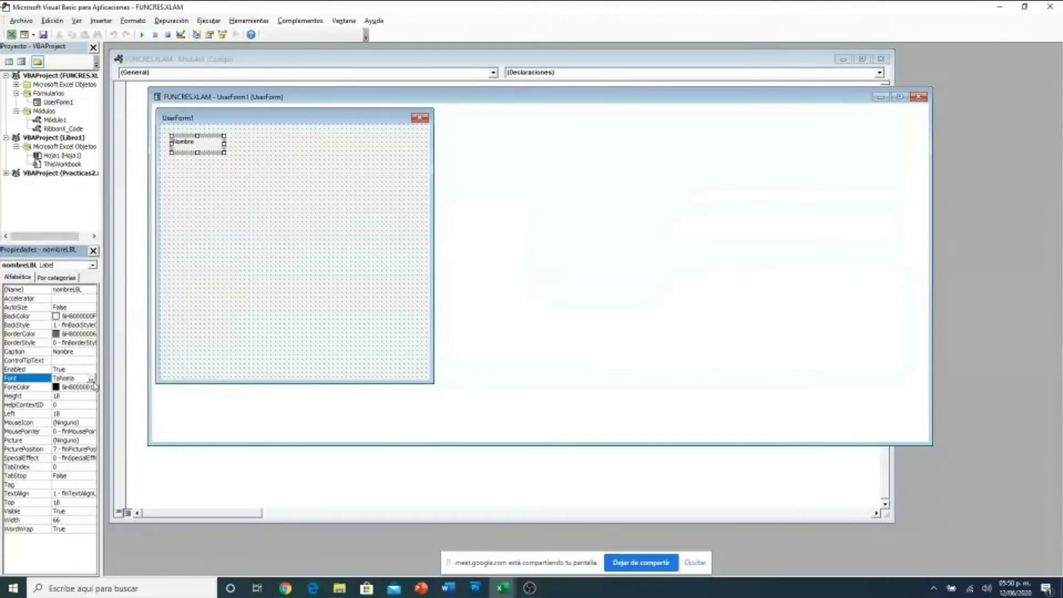
Set the Nombre label's font to bold Tahoma, size 14
click(92, 379)
mouse_move(97, 66)
mouse_down()
mouse_move(479, 135)
mouse_move(542, 123)
mouse_up()
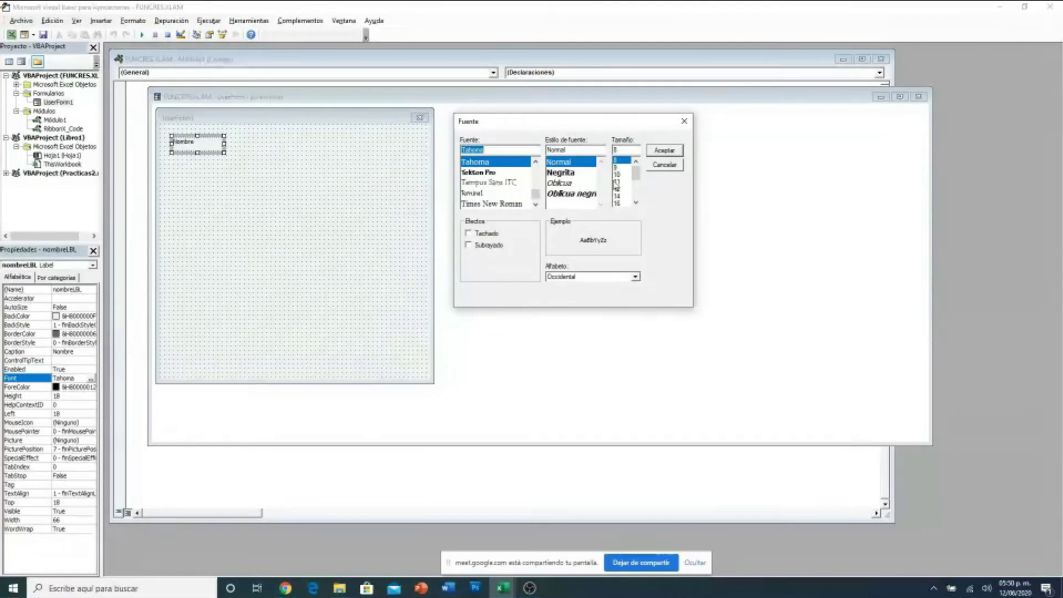
click(621, 190)
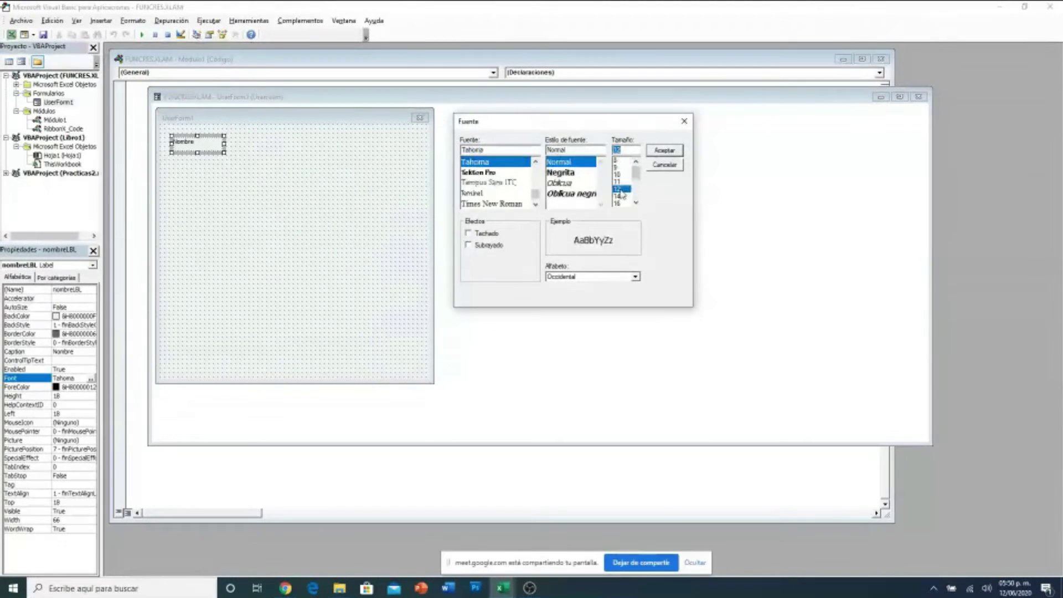
click(636, 203)
click(636, 203)
click(624, 182)
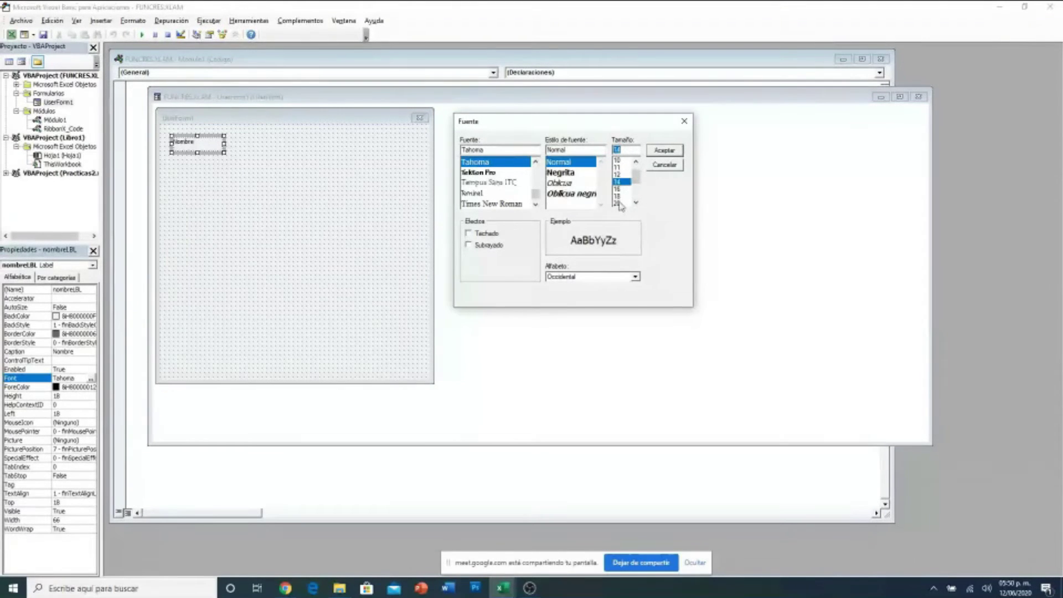
click(568, 173)
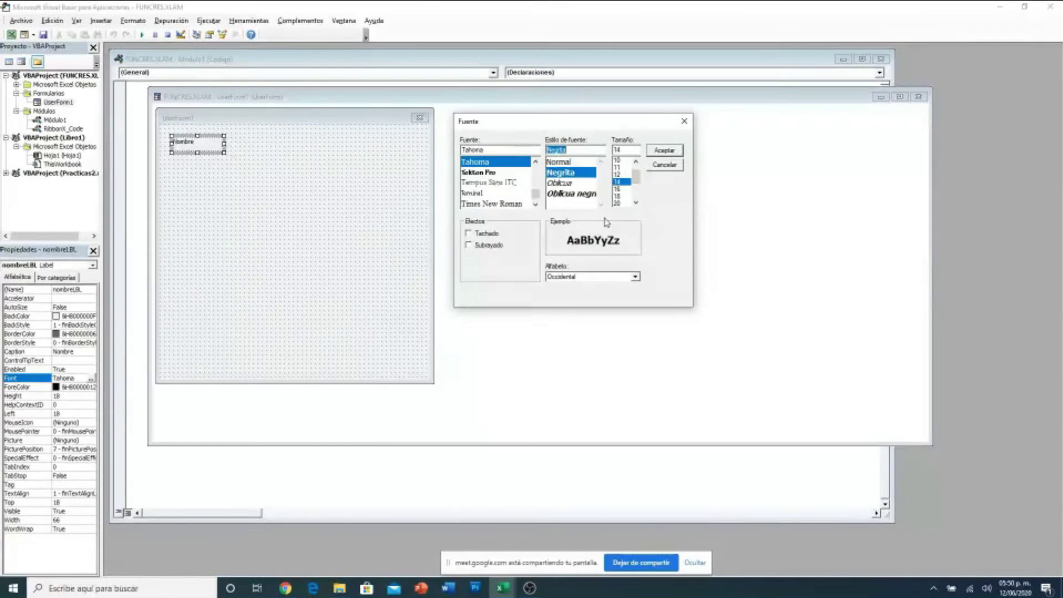
click(664, 151)
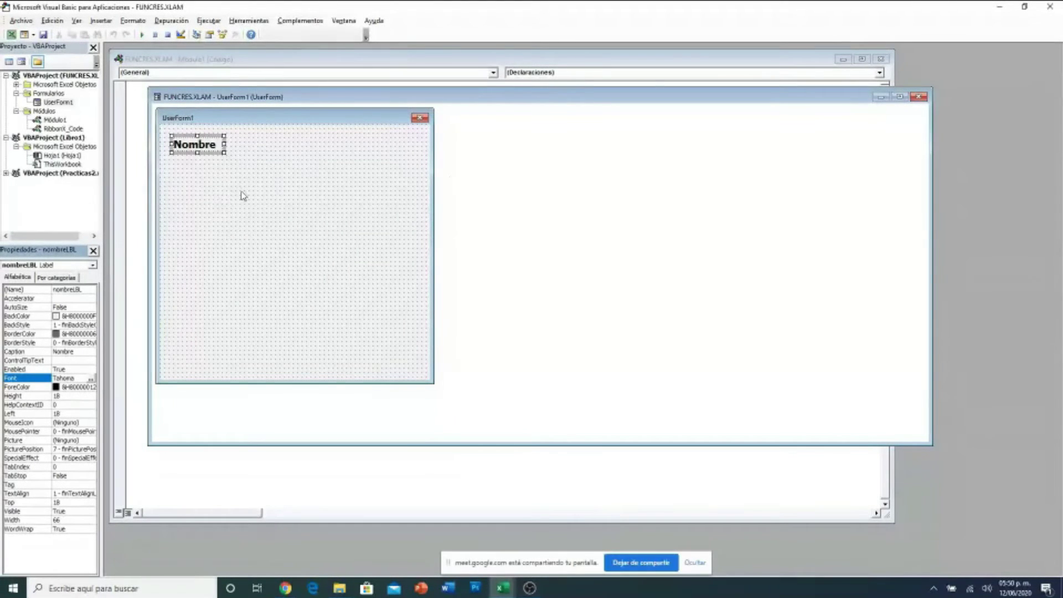
click(460, 183)
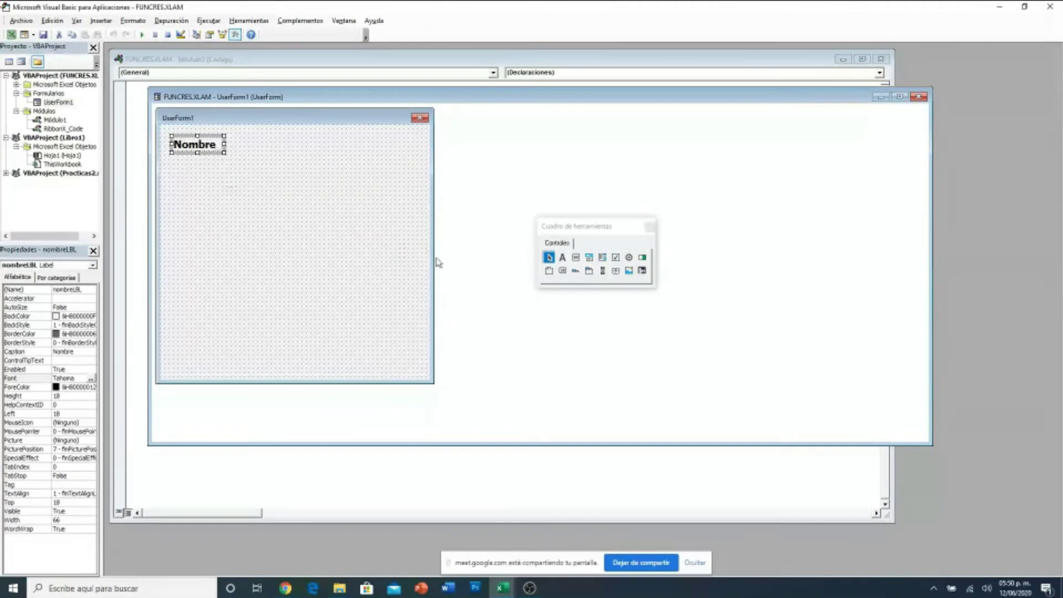
Copy the Nombre label and paste duplicates onto the form
key(ctrl+c)
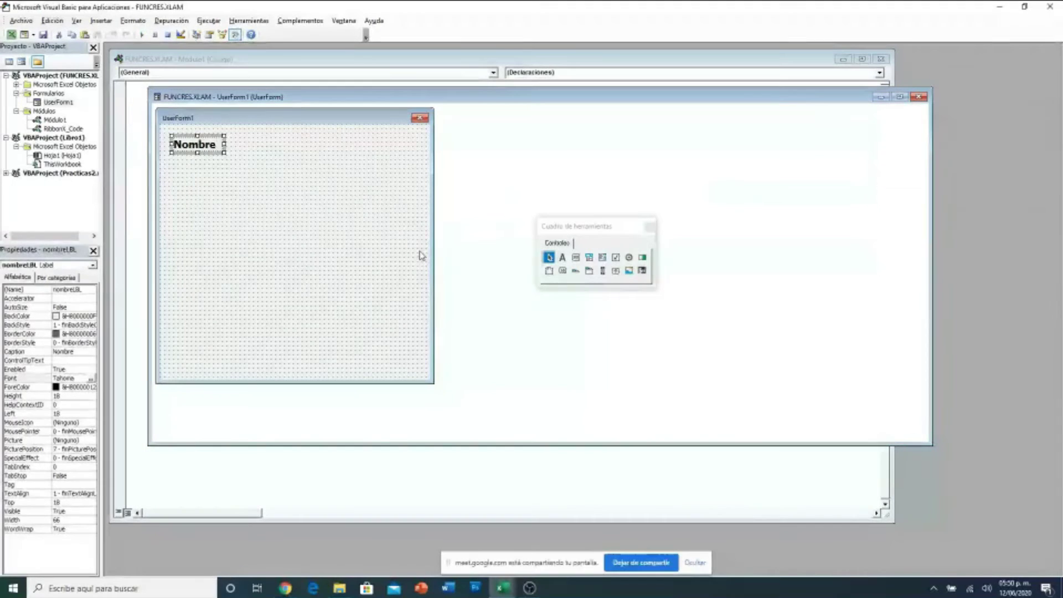
key(ctrl+v)
key(ctrl+v)
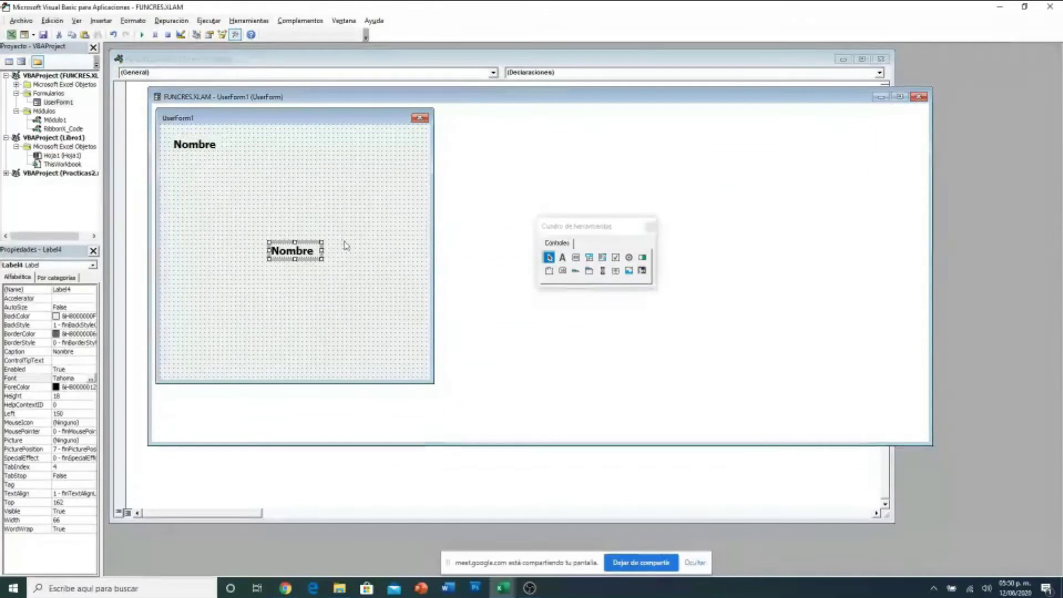
drag(304, 240, 214, 165)
click(295, 246)
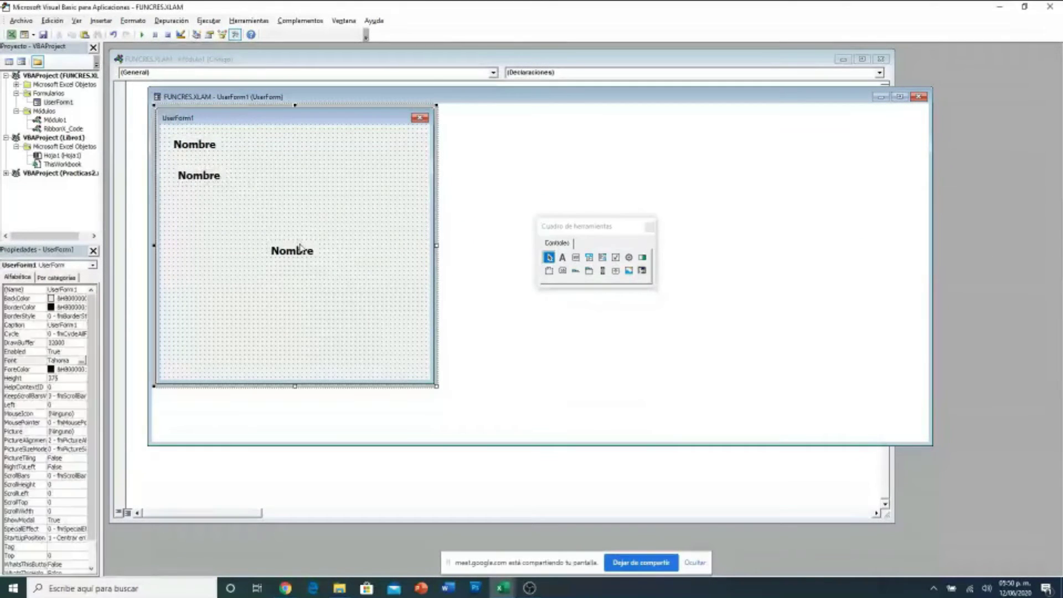
drag(308, 242, 326, 193)
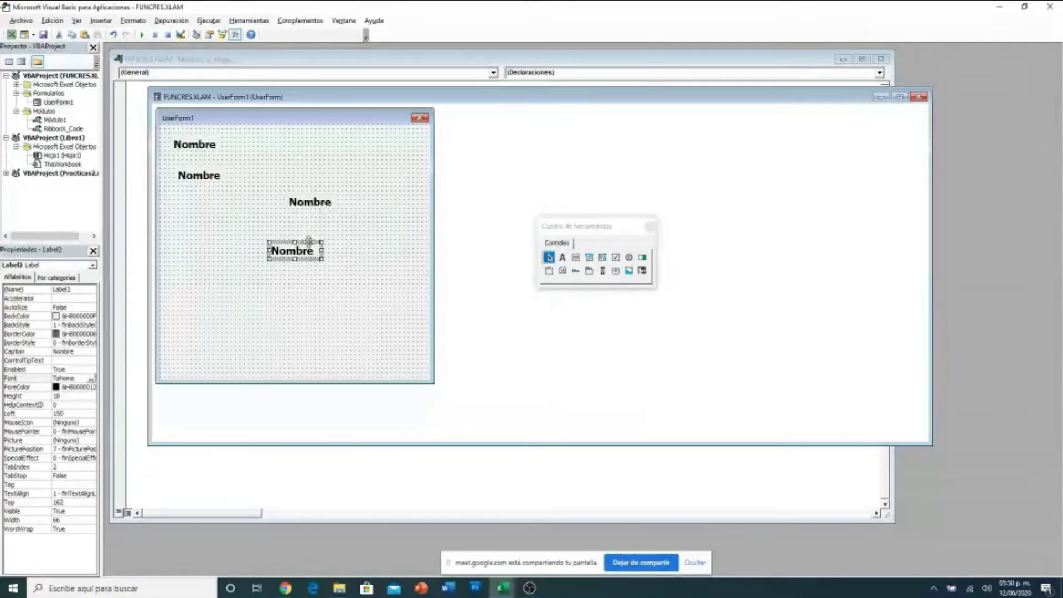
drag(308, 242, 273, 273)
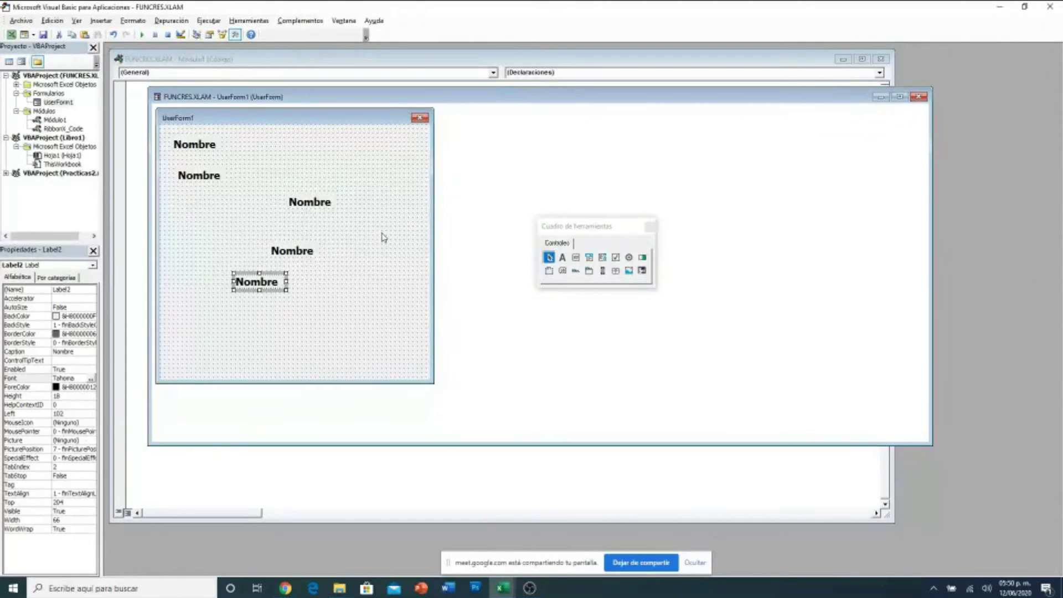
click(213, 169)
drag(214, 175, 212, 166)
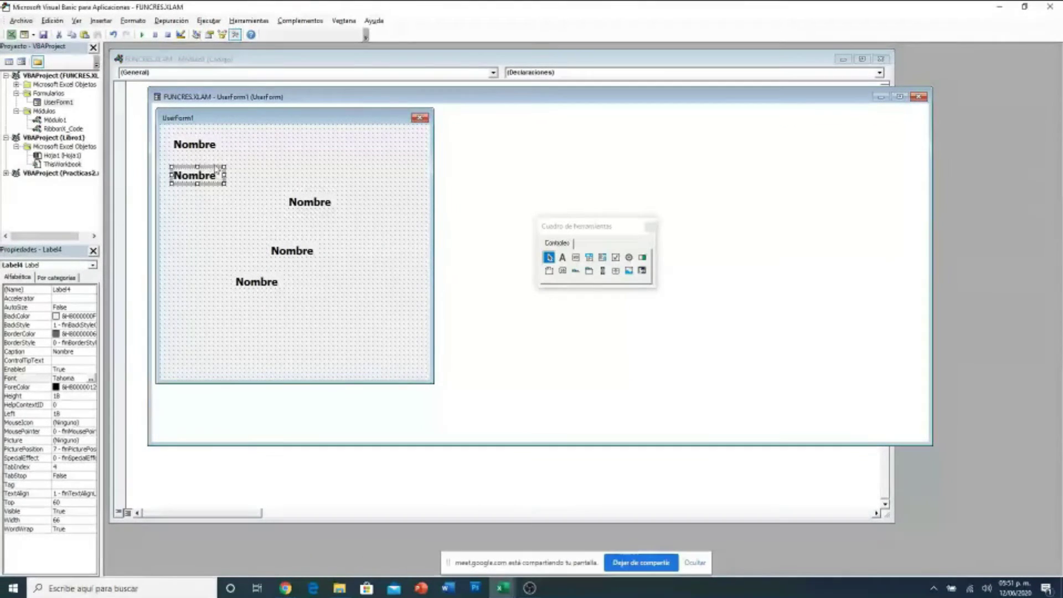
Line up the copied Nombre labels in an evenly spaced left-side column
click(304, 202)
drag(322, 193, 210, 200)
click(305, 248)
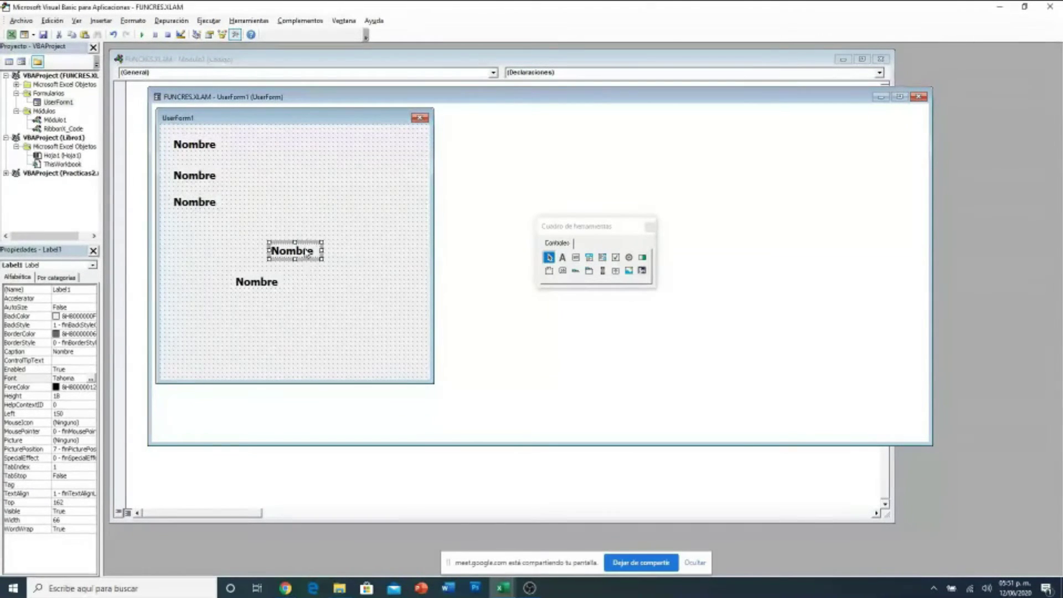
click(214, 209)
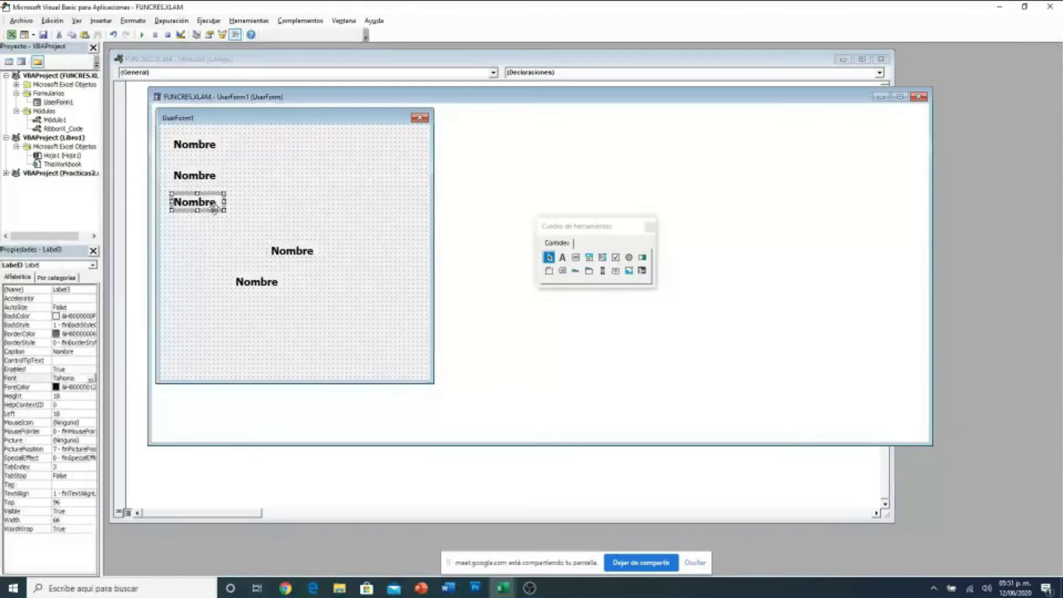
drag(217, 217, 217, 222)
click(305, 244)
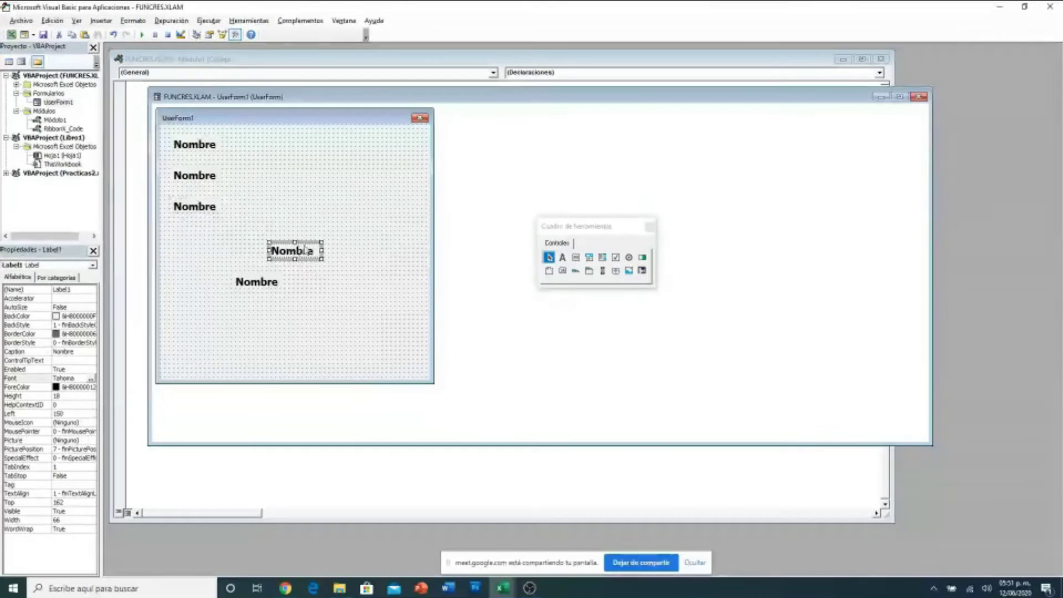
drag(304, 243, 207, 229)
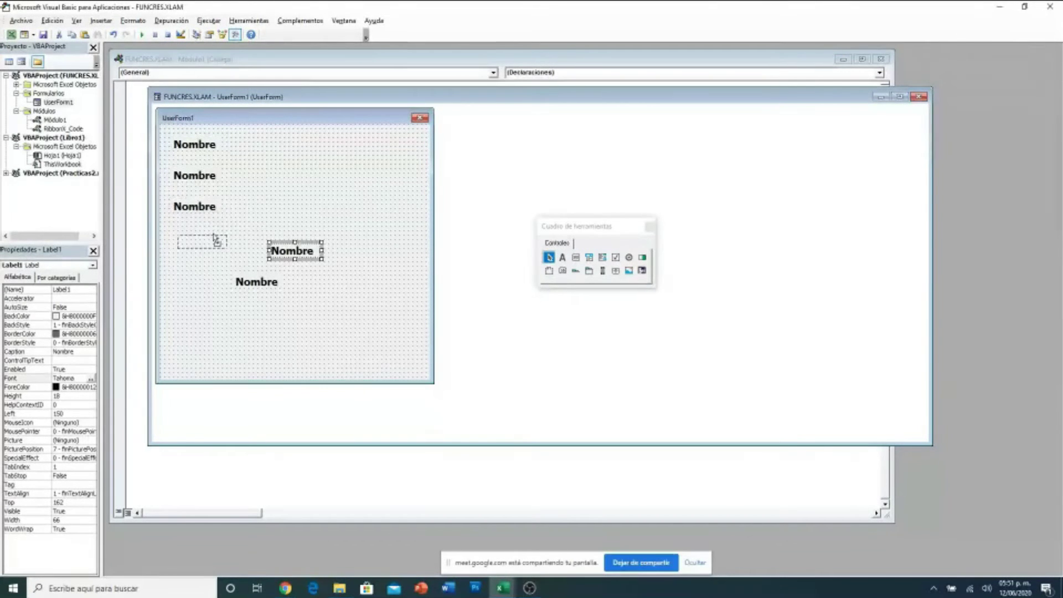
click(268, 282)
drag(272, 275, 210, 262)
click(344, 288)
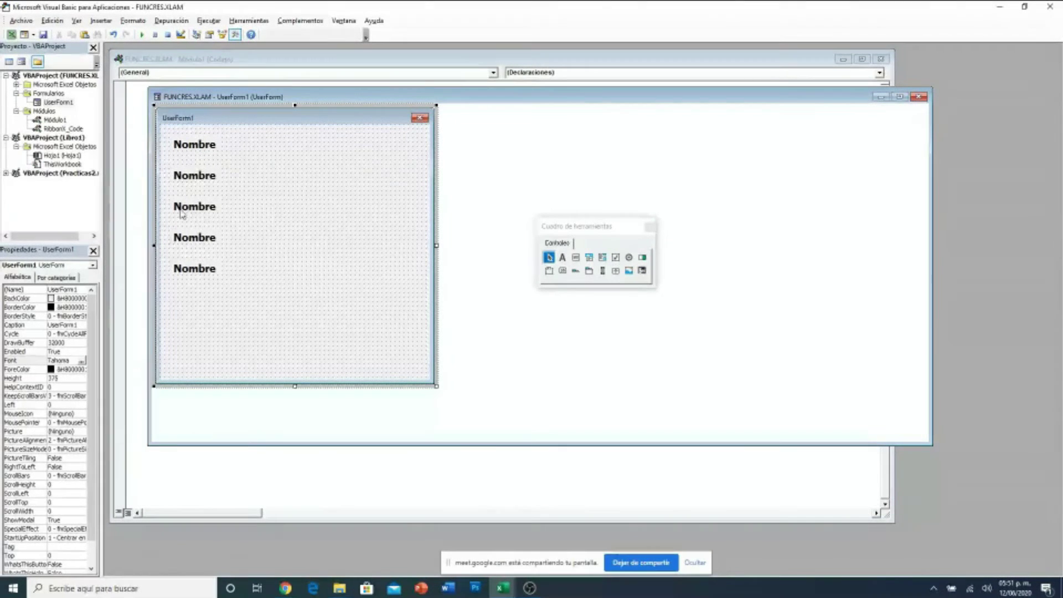
Select the stacked Nombre labels one by one, ending on the second label
click(192, 178)
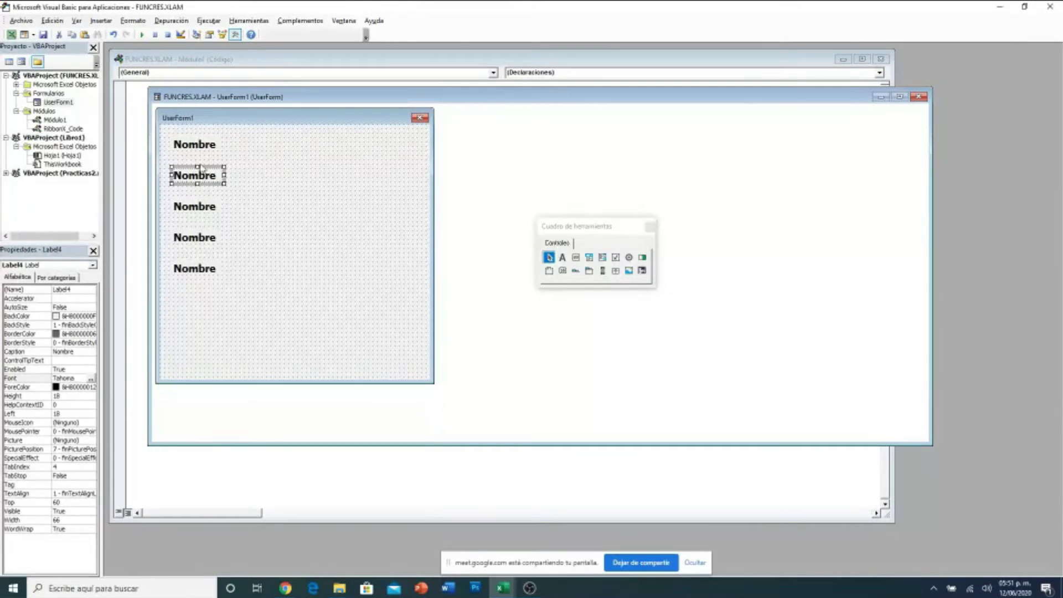
click(194, 211)
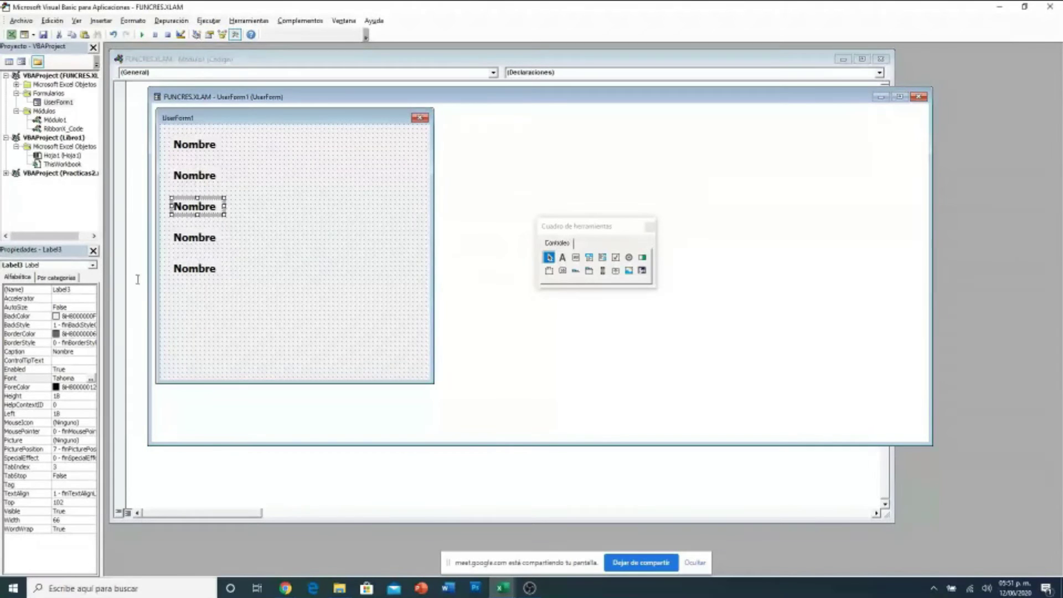
click(206, 239)
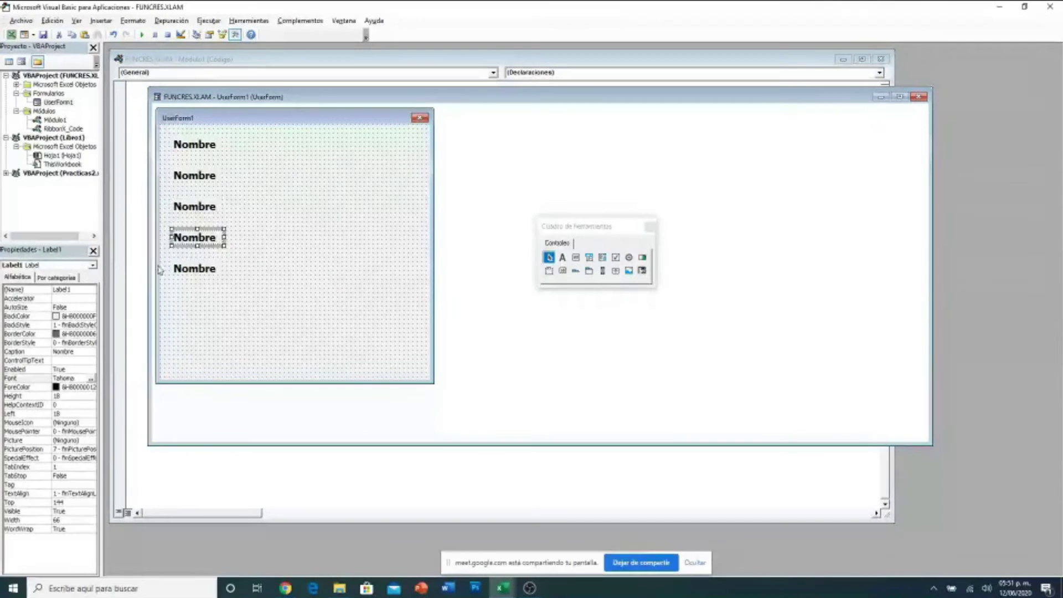
click(194, 271)
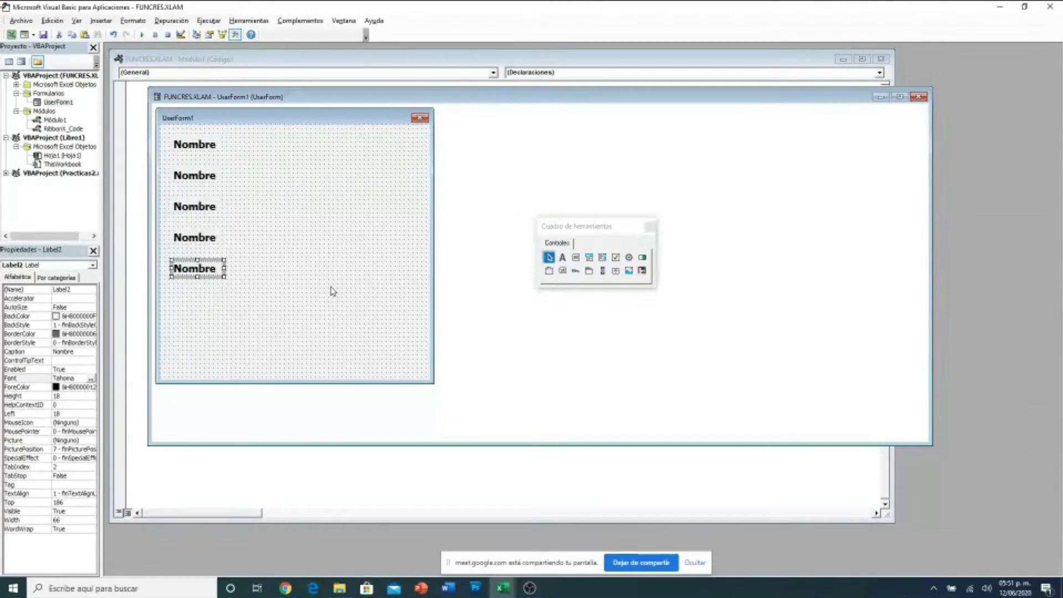
click(200, 180)
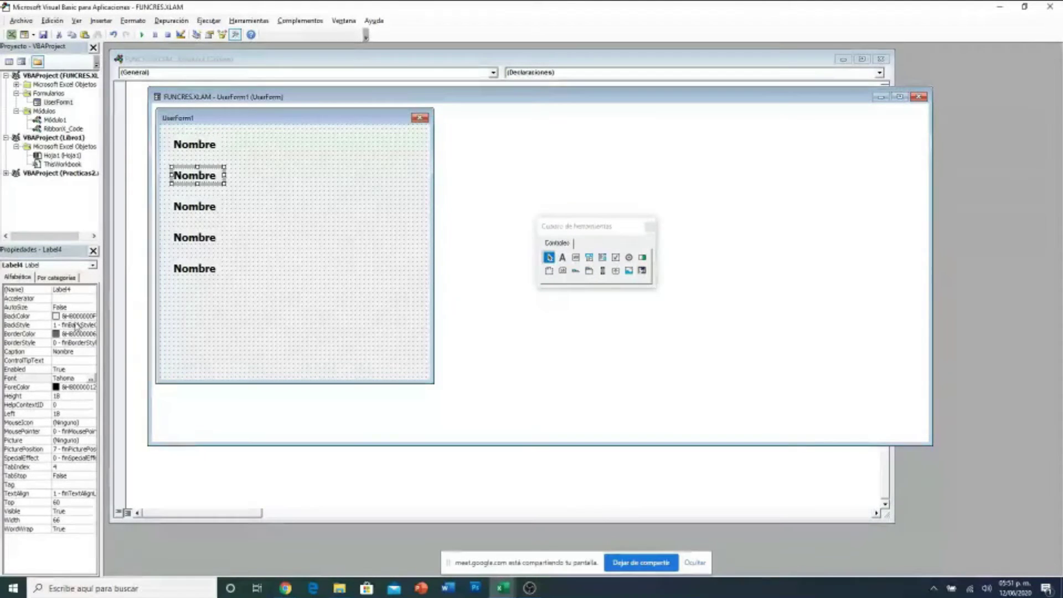
Recaption the second and third labels as Apellido and Email
click(65, 352)
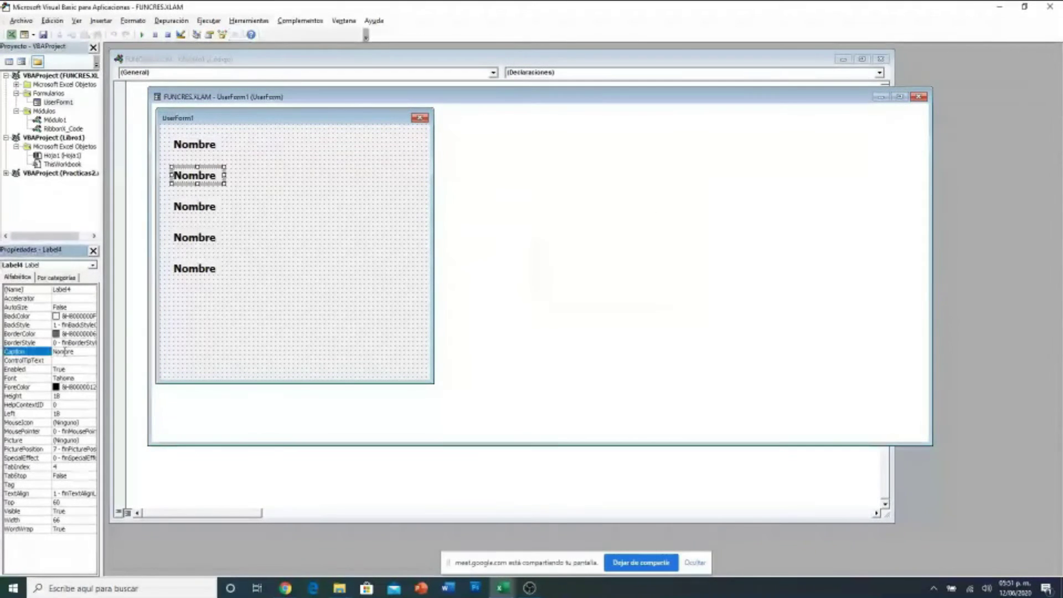
drag(78, 352, 53, 352)
text(Apelli)
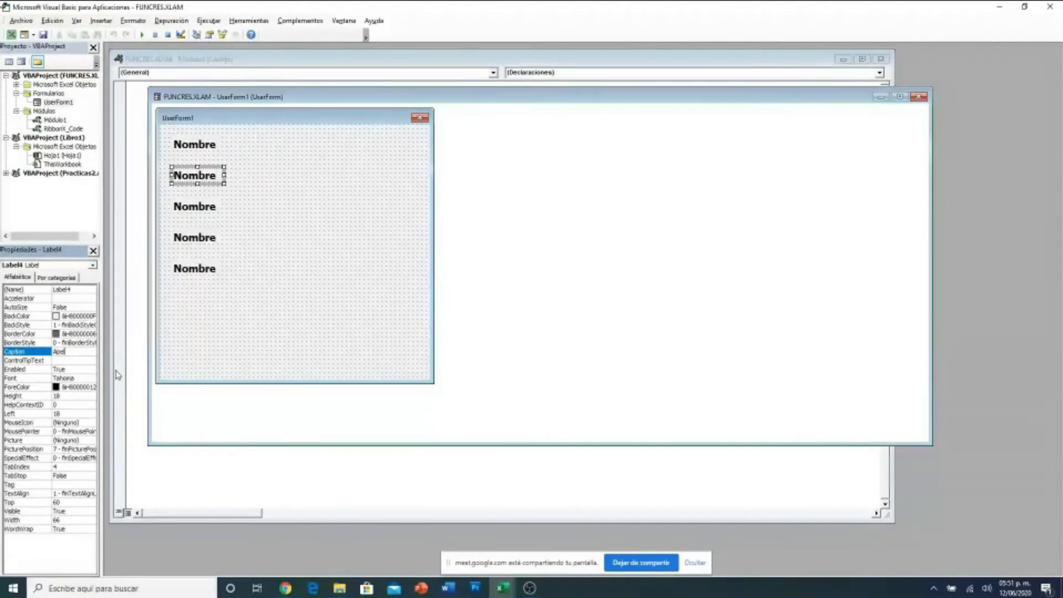
text(do)
key(Return)
click(197, 211)
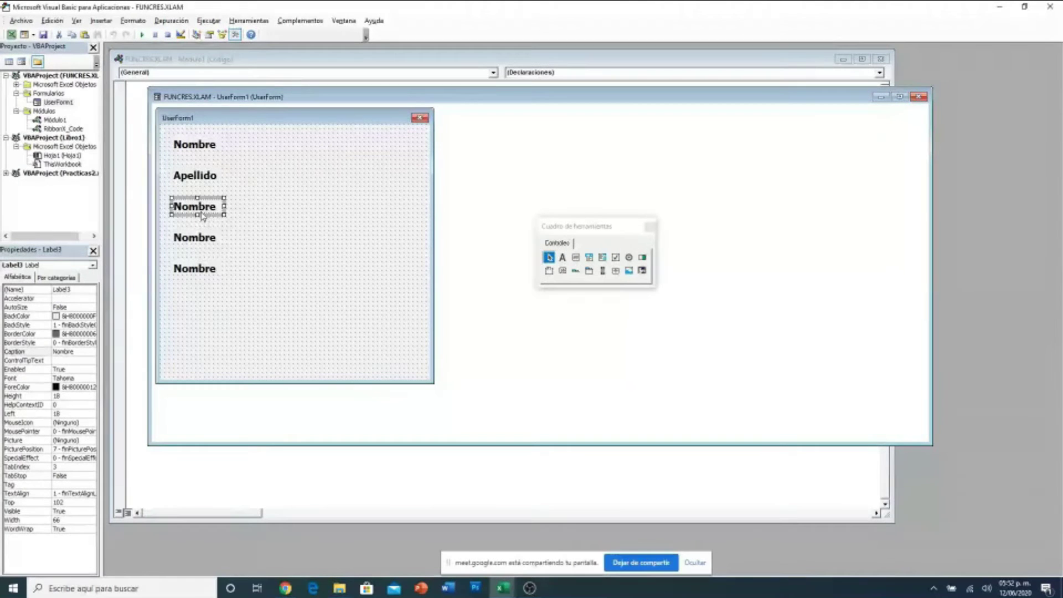
double_click(79, 351)
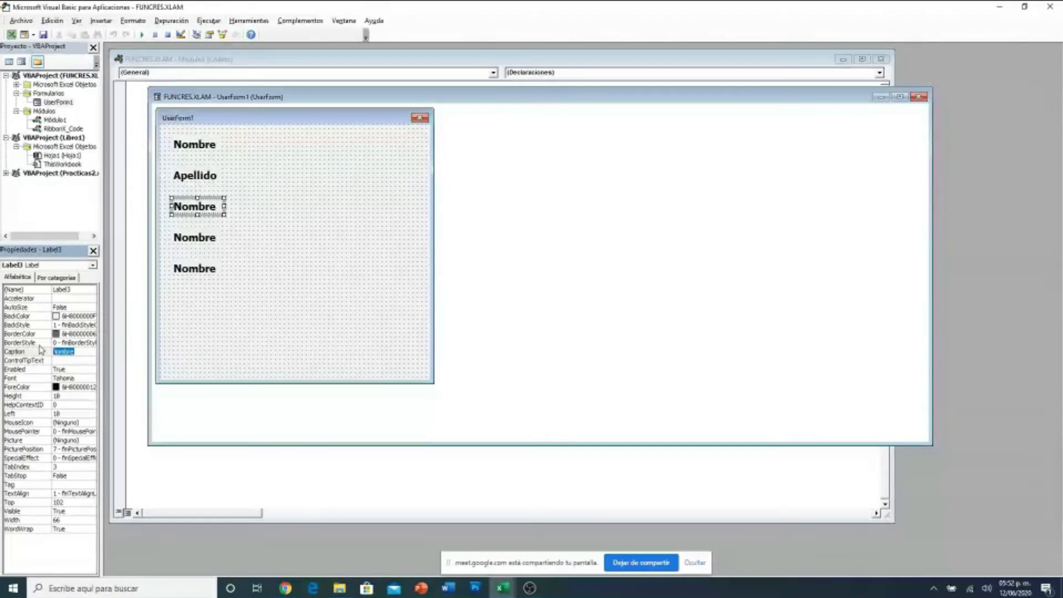
text(e)
key(Return)
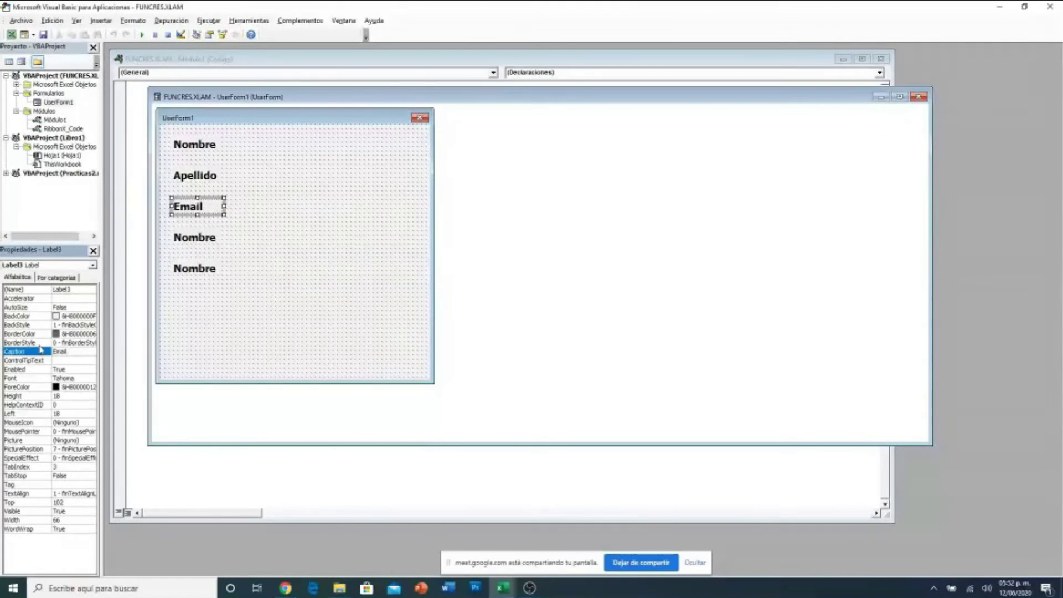
Recaption the fourth and fifth labels as Carrera and Estatus
click(197, 243)
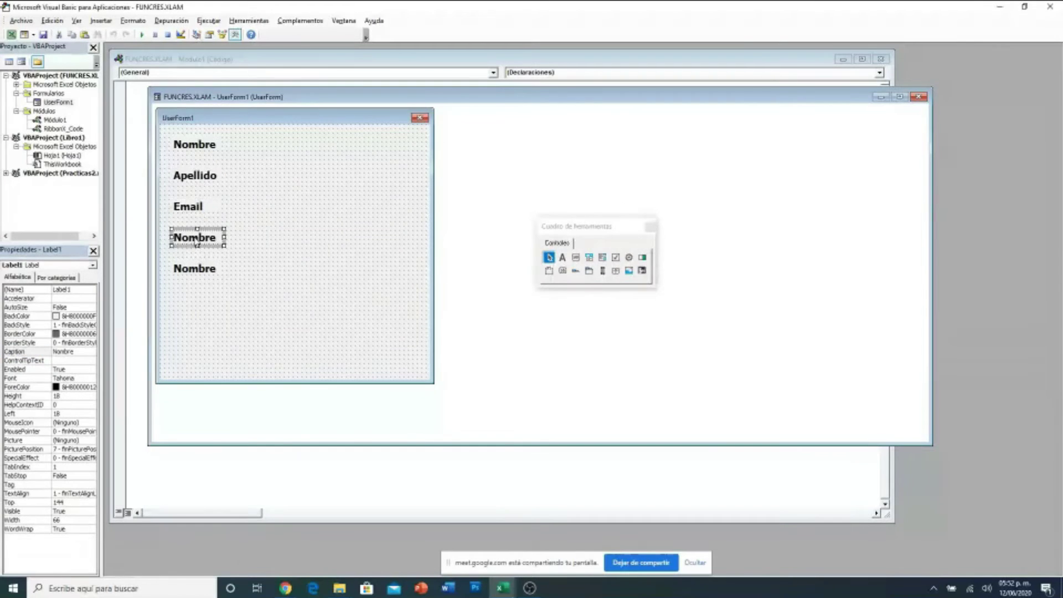
click(33, 351)
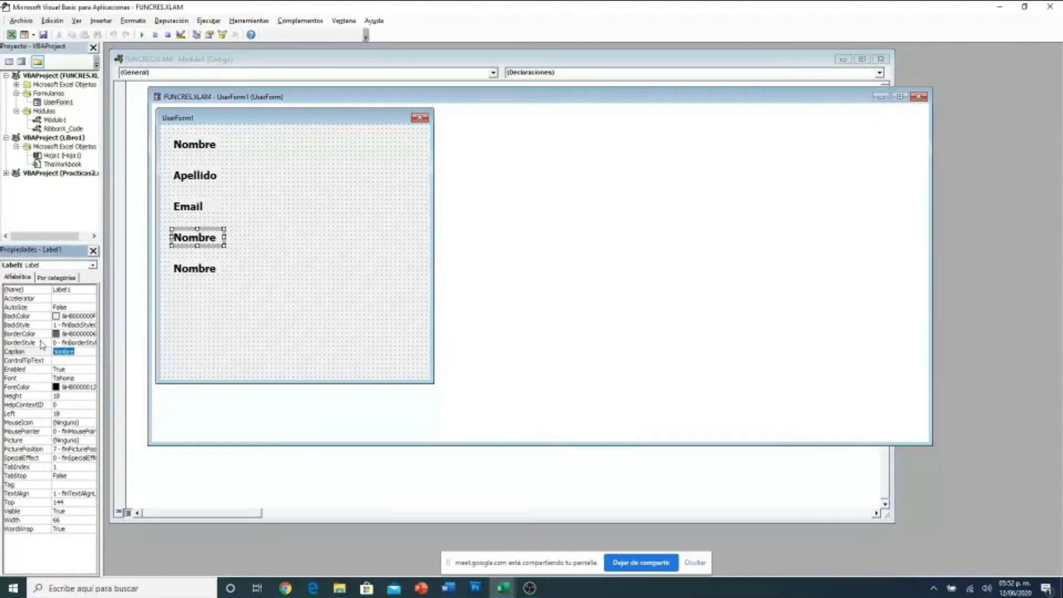
text(Corre)
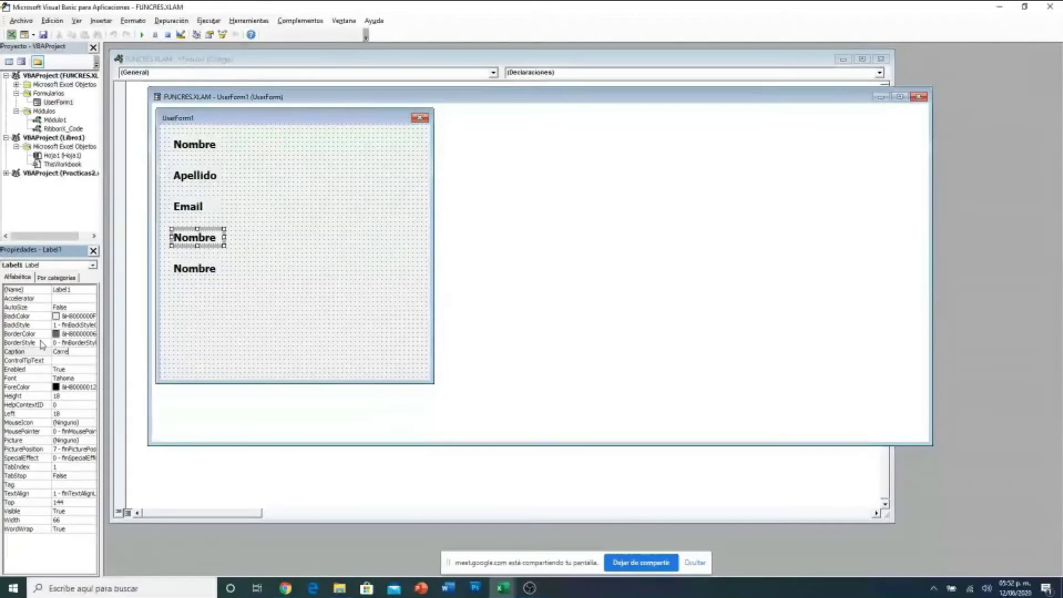
text(ra)
key(Return)
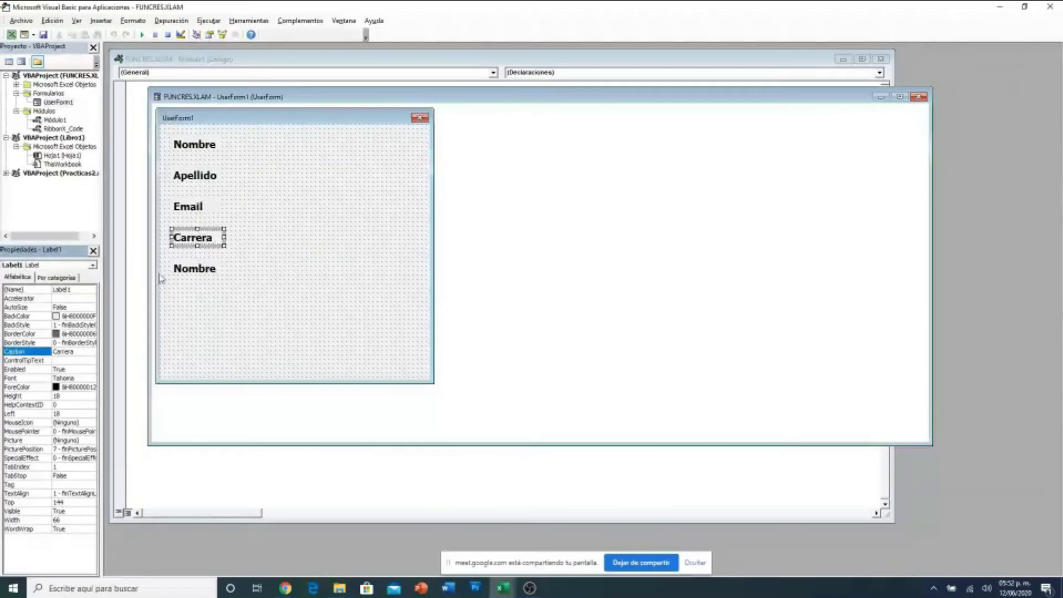
click(196, 268)
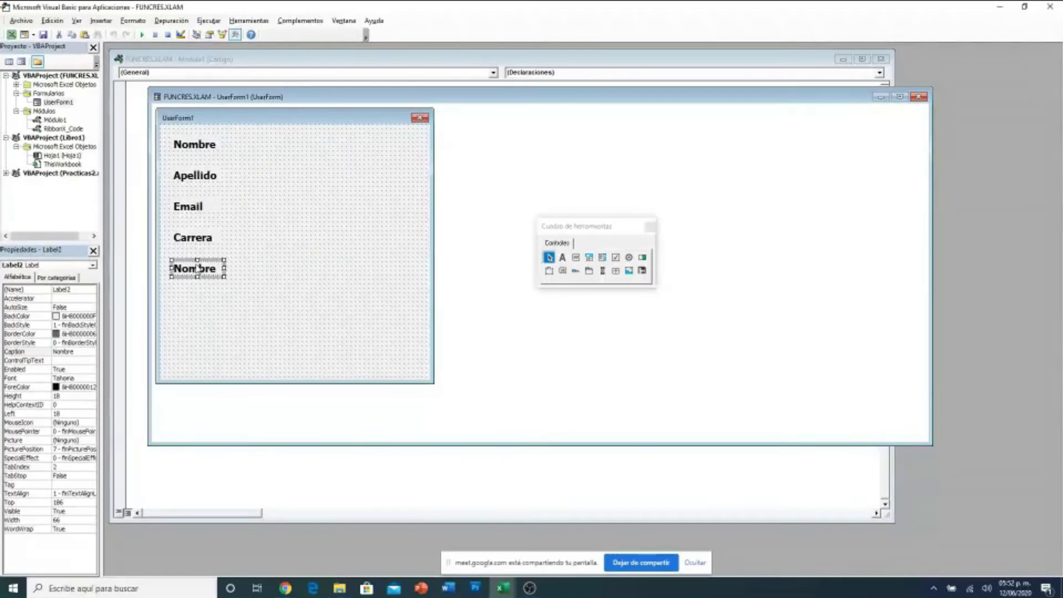
double_click(84, 350)
text(Estu)
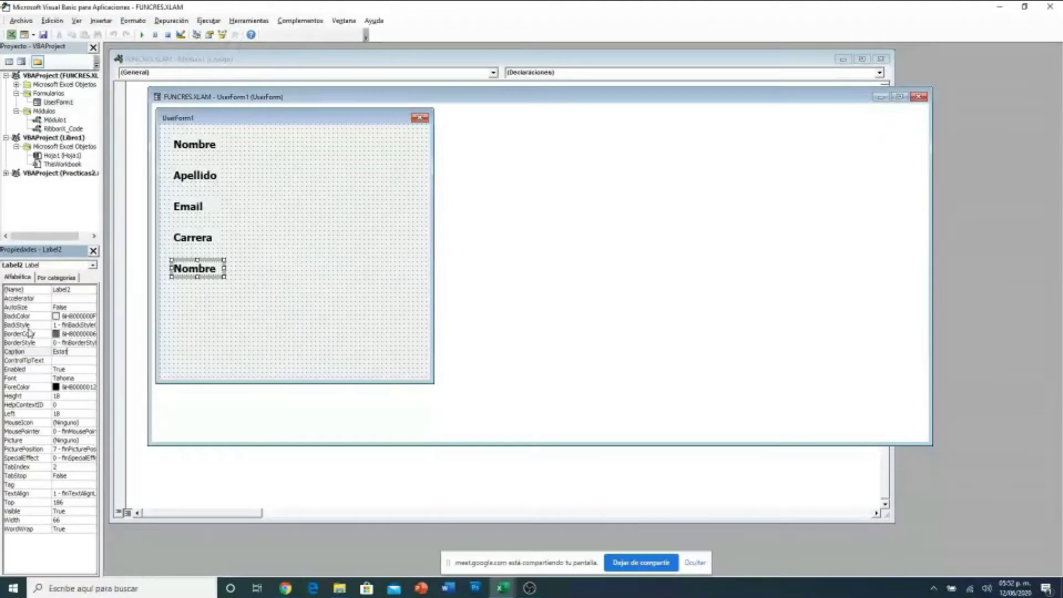
key(Return)
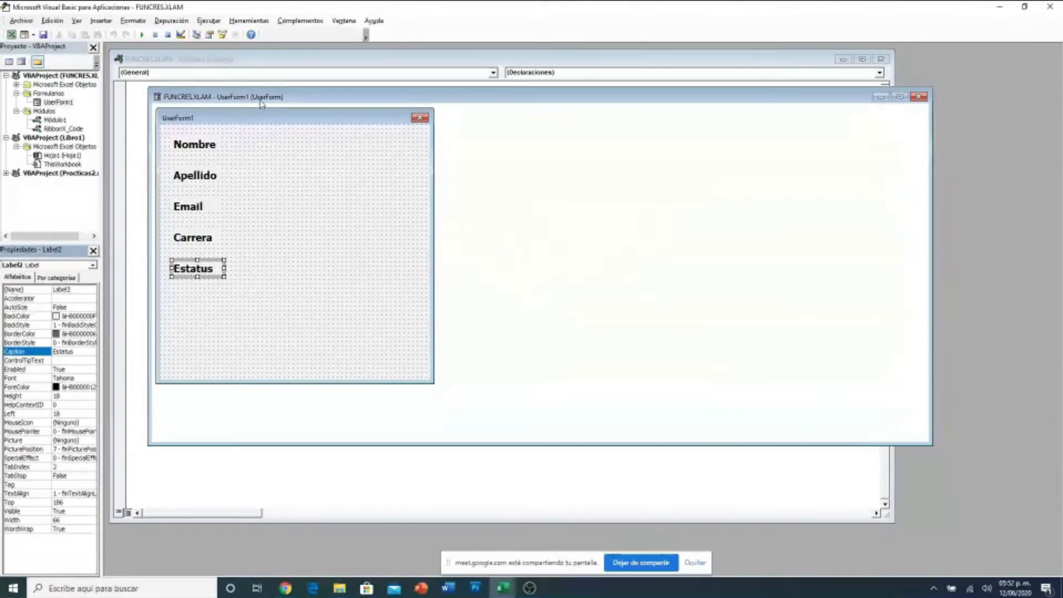
click(236, 149)
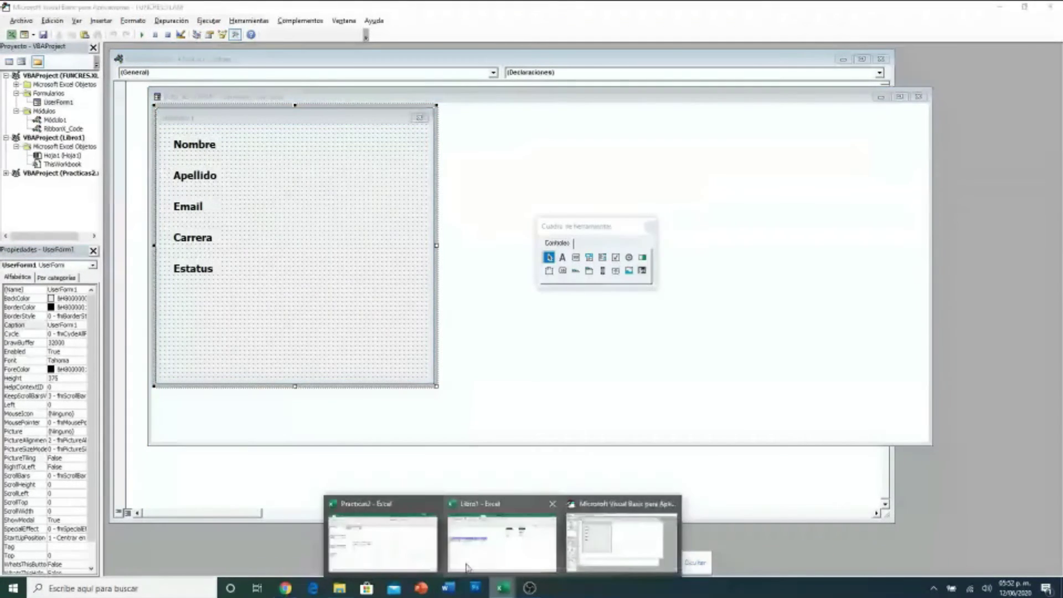
mouse_move(501, 588)
click(477, 560)
text(jjwrioiroiweiorworiwoer)
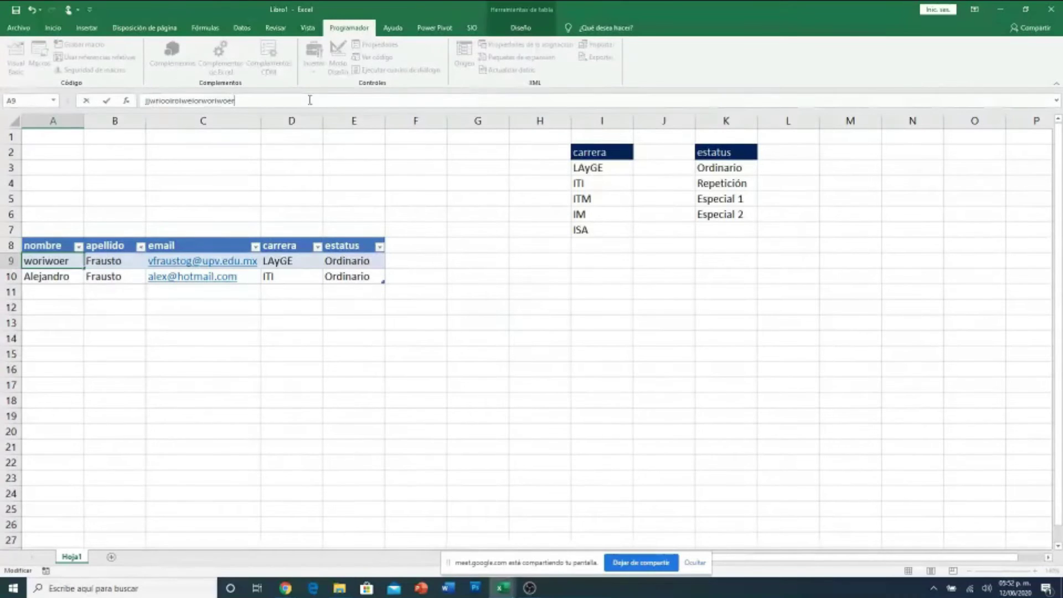
click(1057, 100)
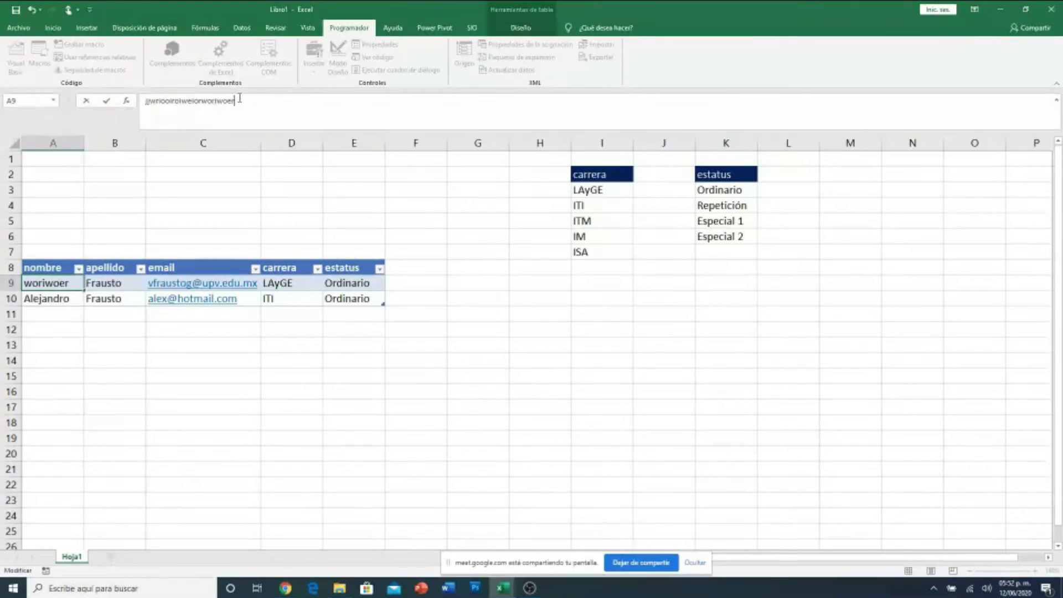
key(Escape)
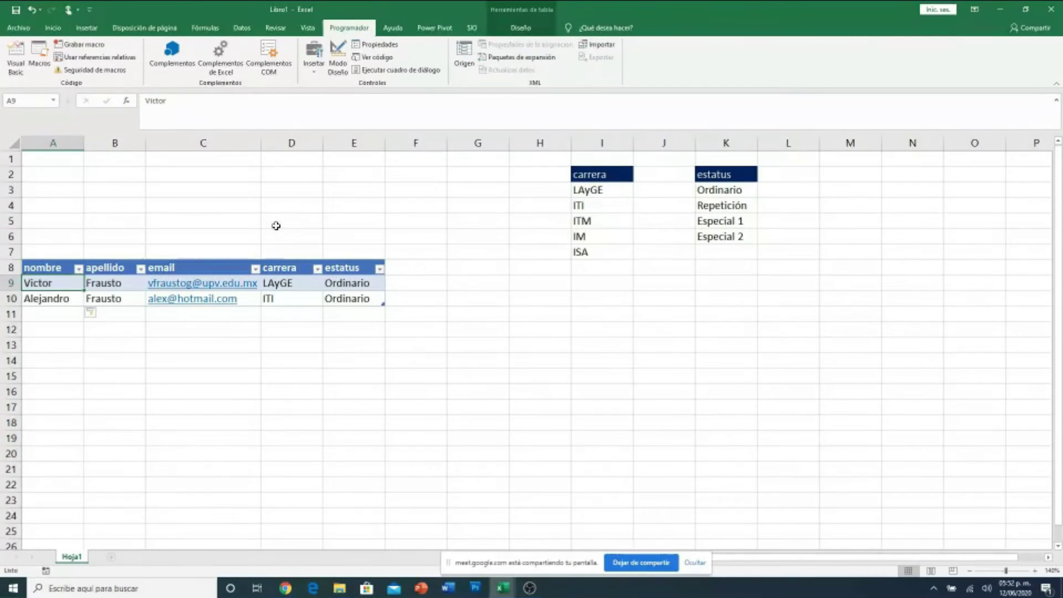
click(503, 588)
click(620, 537)
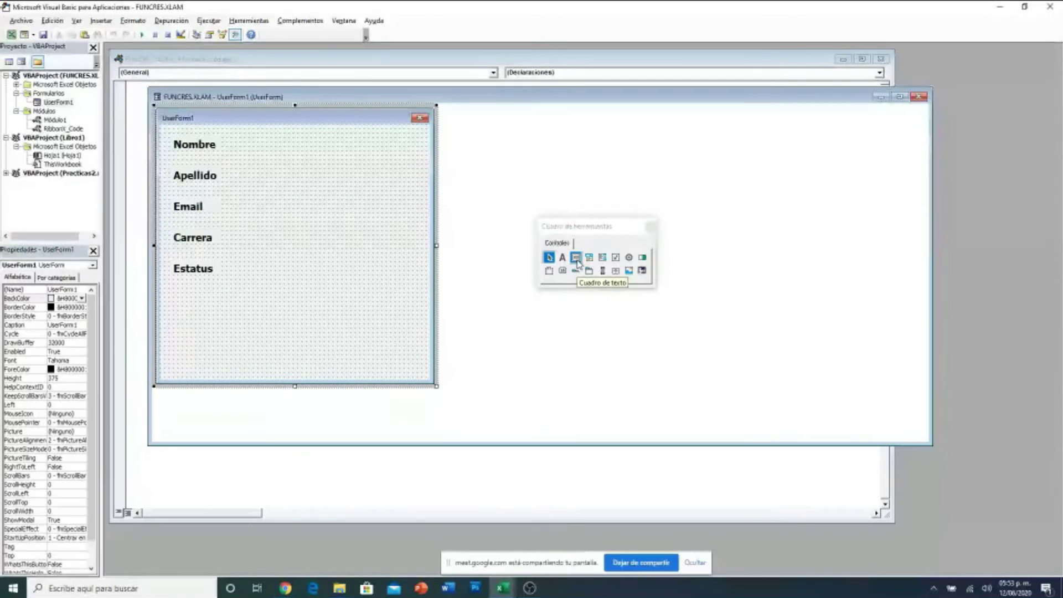
Add a text box beside the Nombre label and name it nombre
click(577, 258)
mouse_move(457, 217)
mouse_down()
mouse_move(256, 150)
mouse_move(337, 148)
mouse_up()
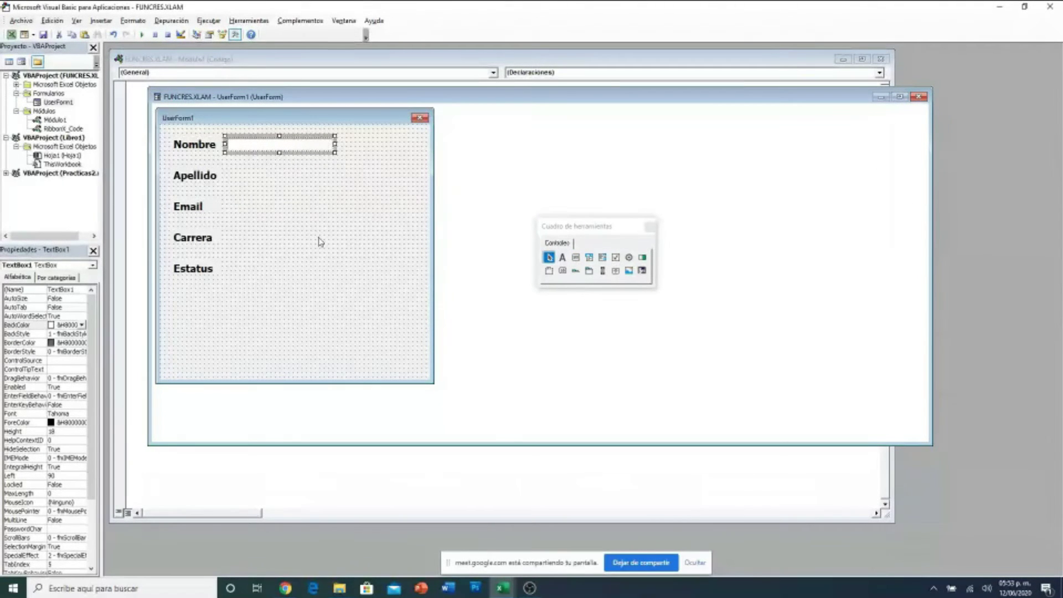
click(257, 142)
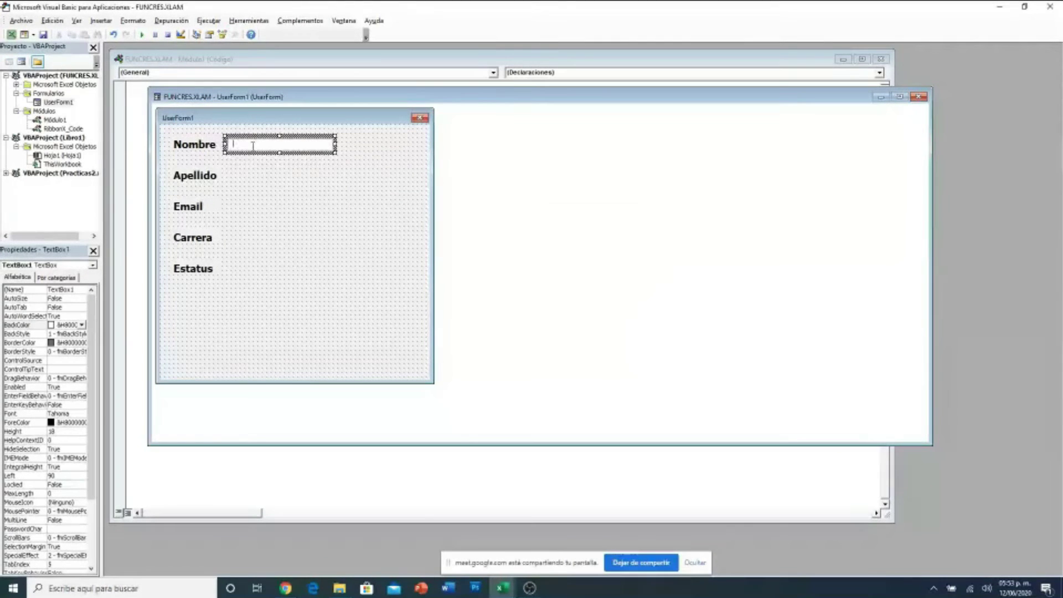
key(Escape)
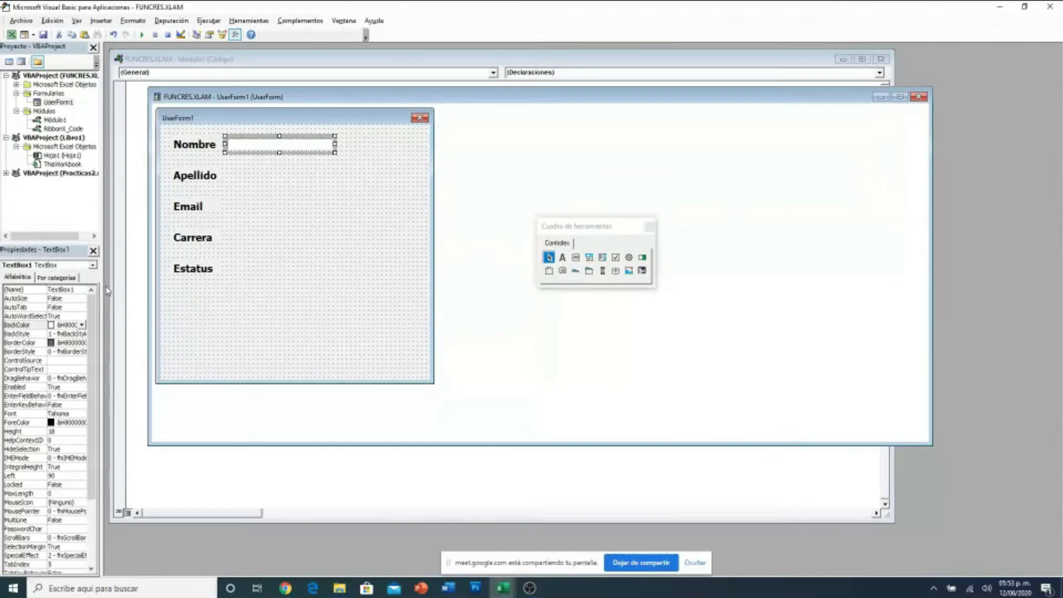
click(78, 290)
drag(76, 289, 43, 290)
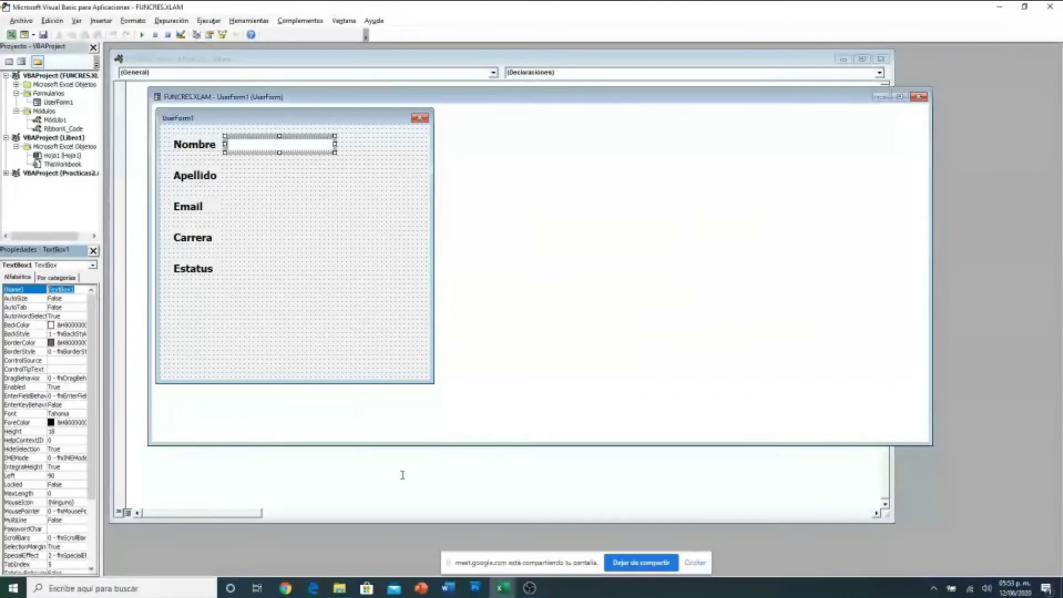
text(nombre)
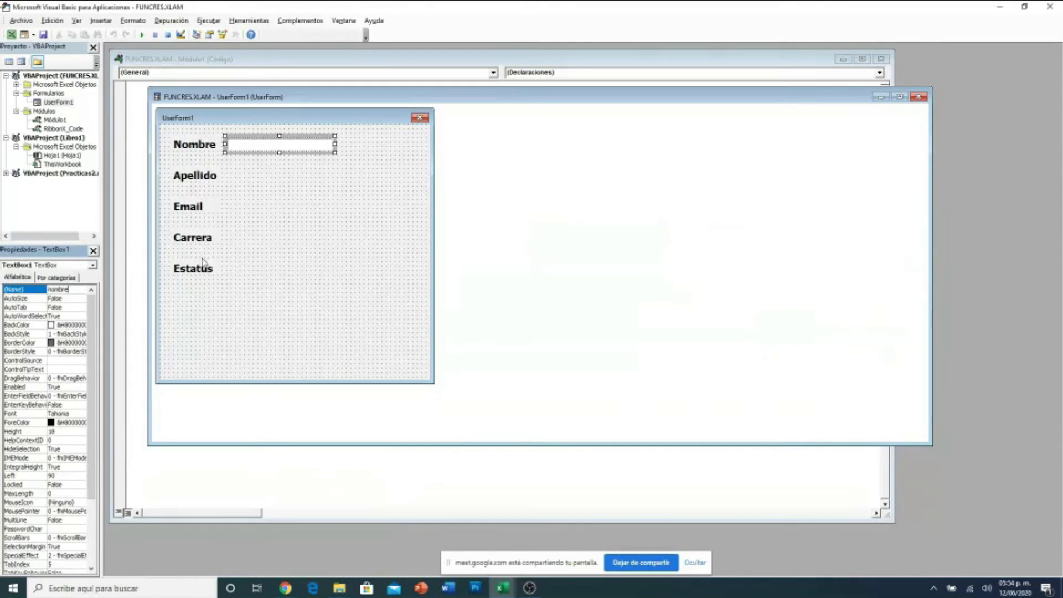
Paste copies of the nombre text box beside the Apellido and Email labels
click(299, 176)
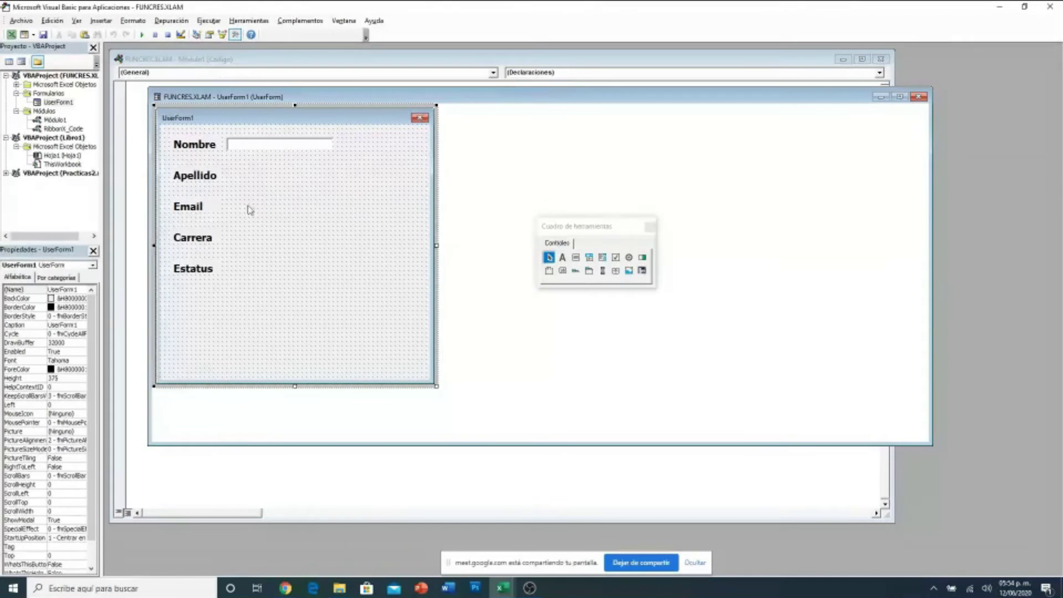
click(257, 146)
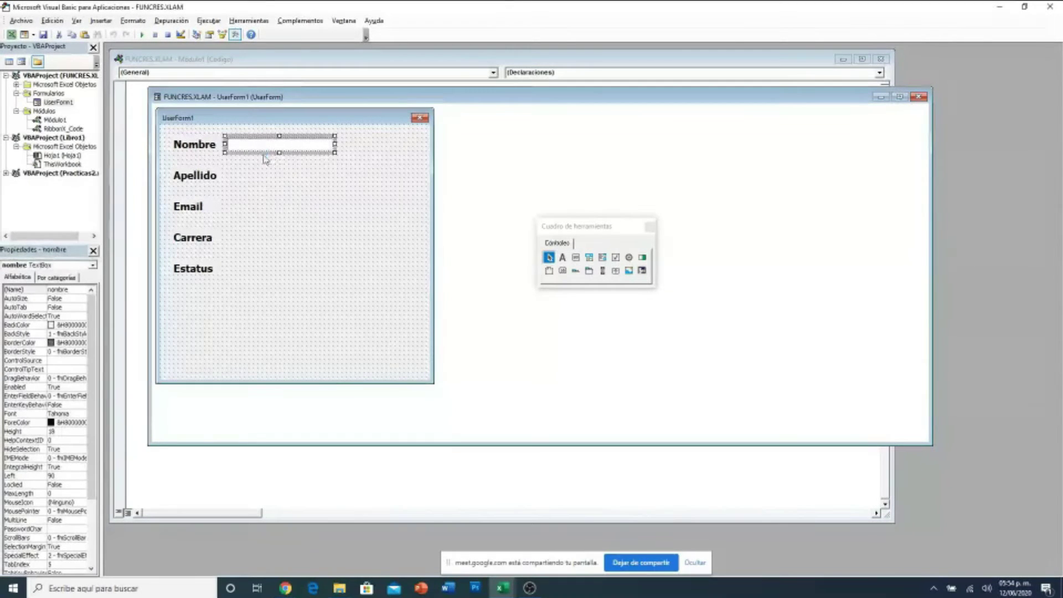
key(ctrl+v)
drag(313, 249, 300, 174)
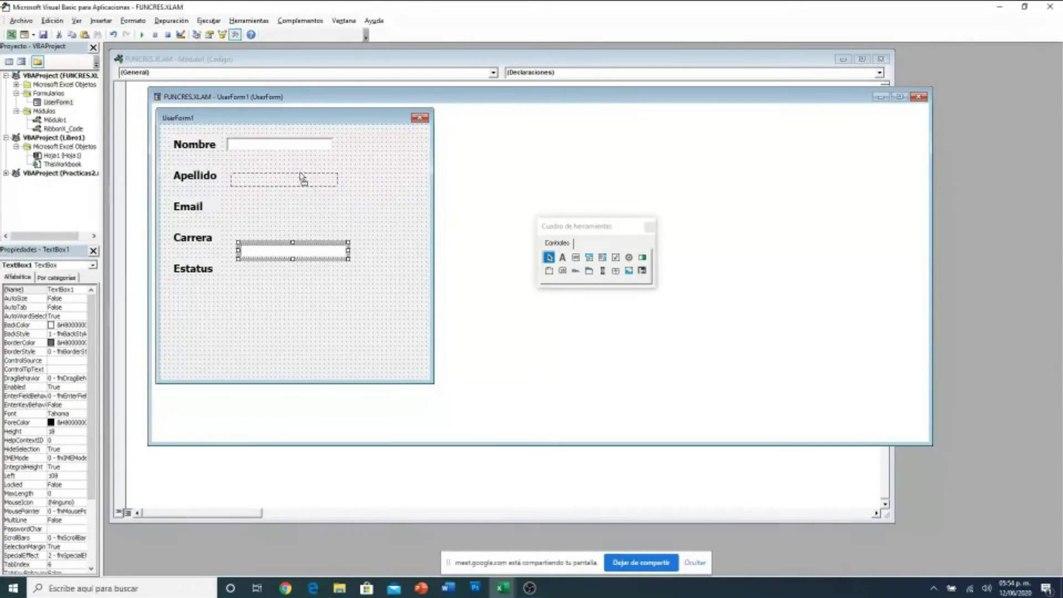
key(ctrl+v)
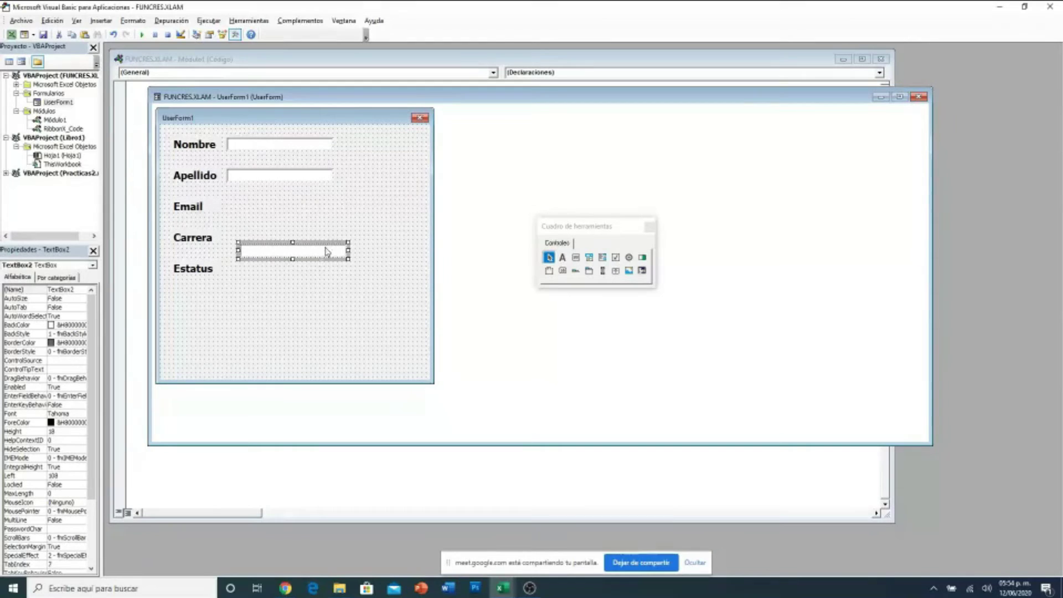
drag(325, 249, 311, 202)
Rename the two copied text boxes apellido and email
click(285, 175)
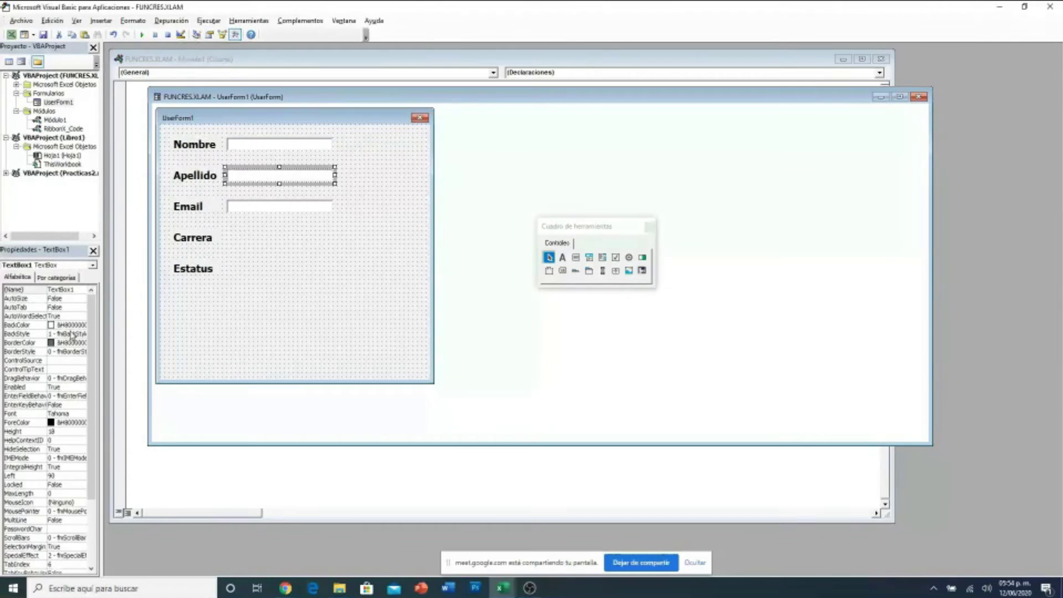
click(77, 290)
click(28, 290)
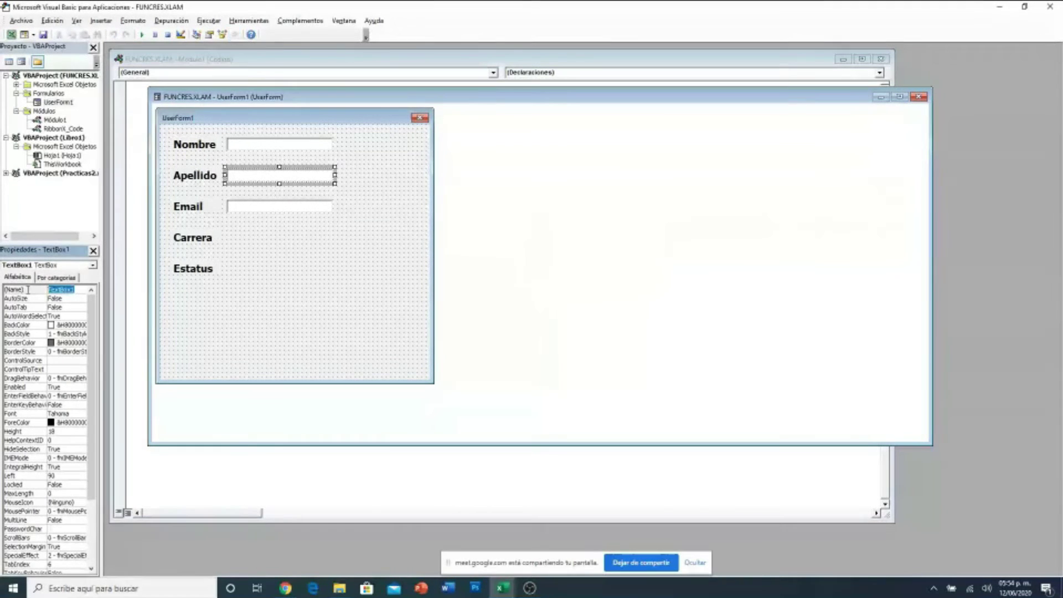
text(apellido)
click(269, 213)
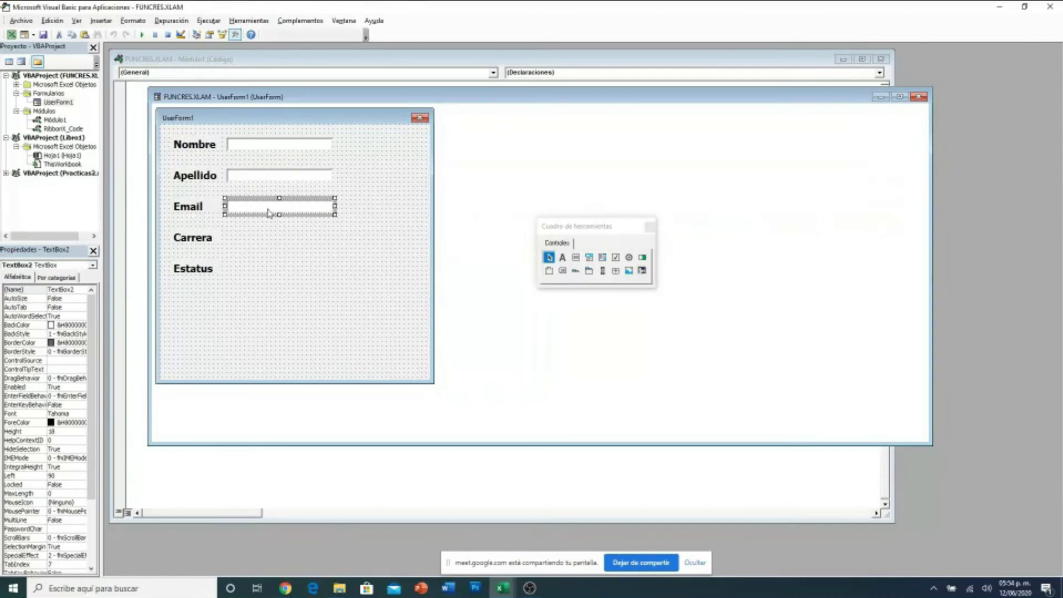
click(78, 289)
text(email)
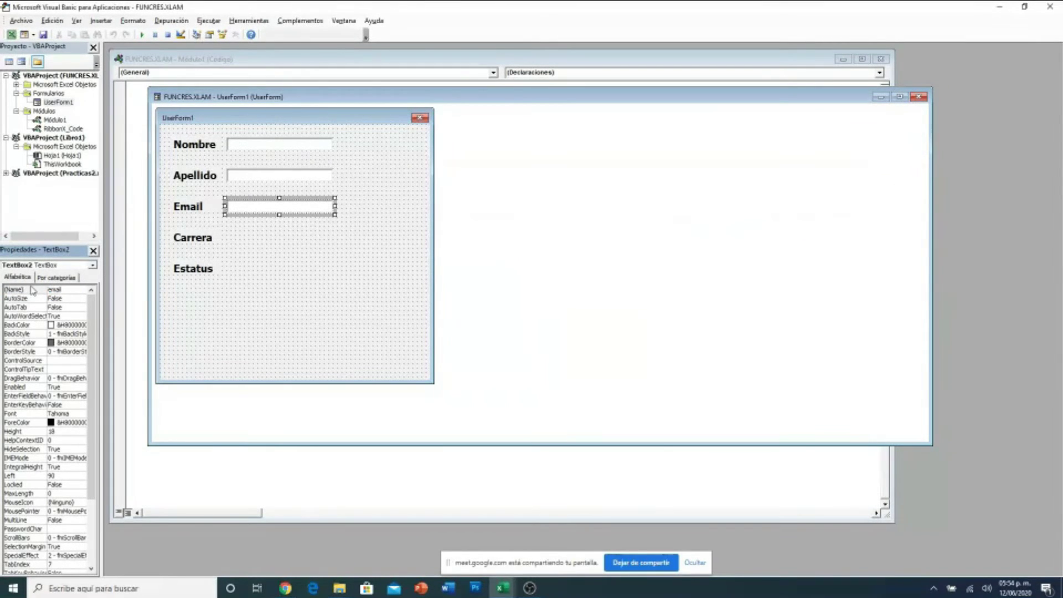
click(32, 289)
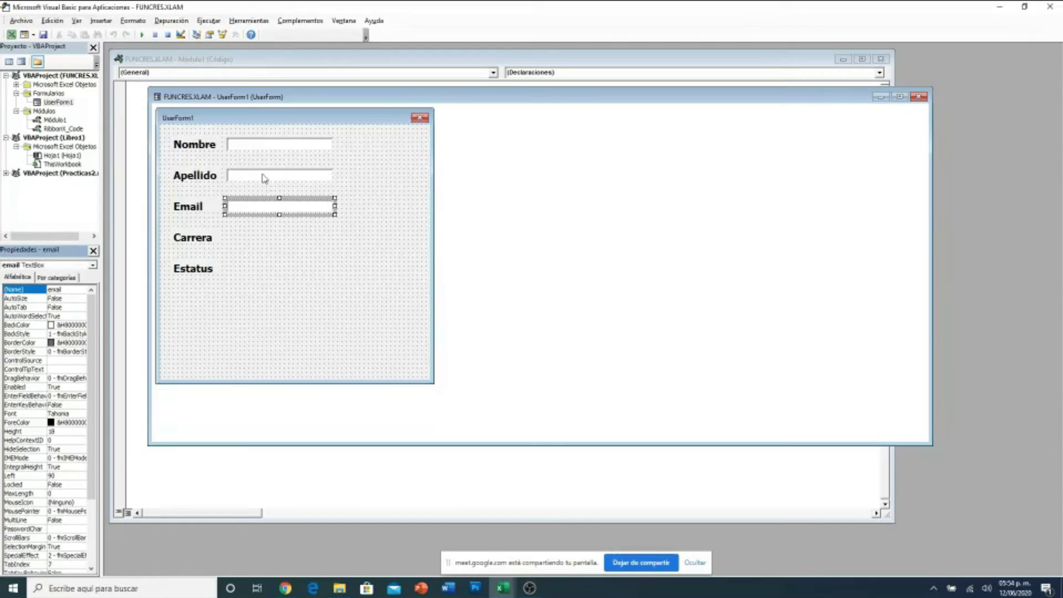
Browse the Libro1 and Practicas2.xlsx macros, then cancel the Macros dialog
click(142, 36)
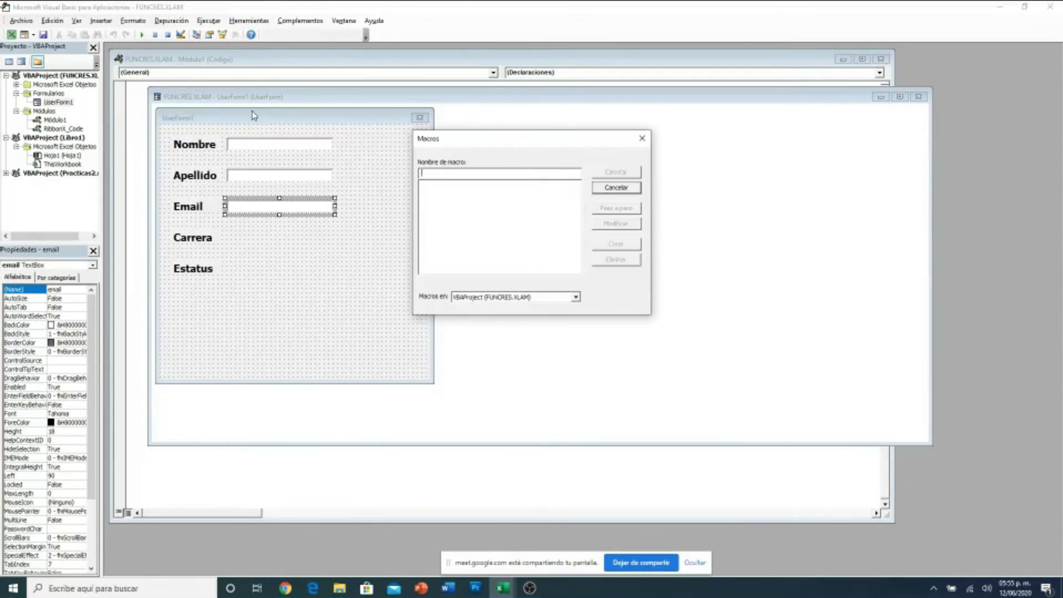
click(576, 298)
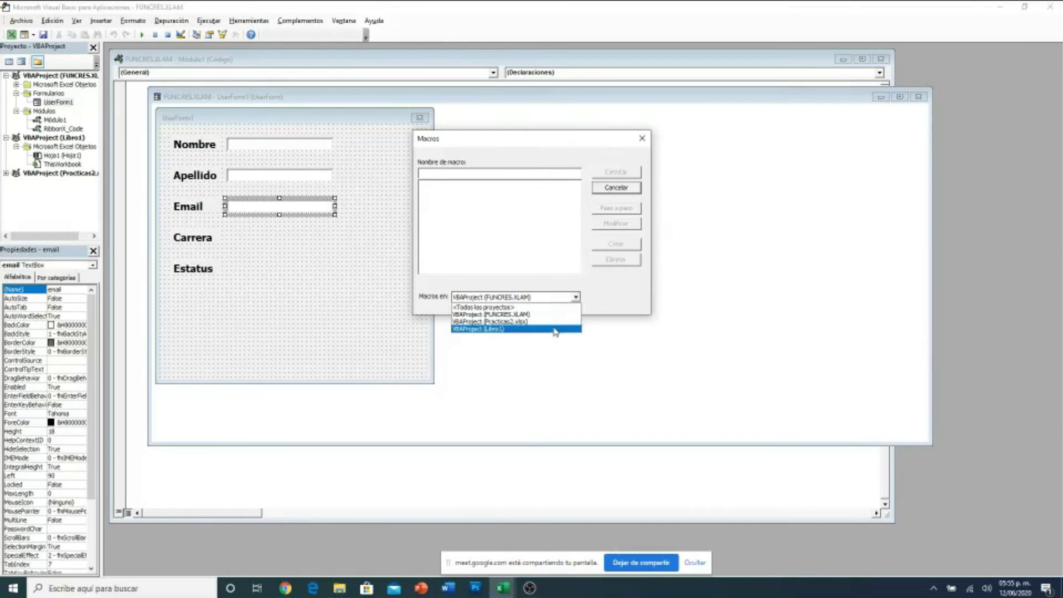
click(555, 330)
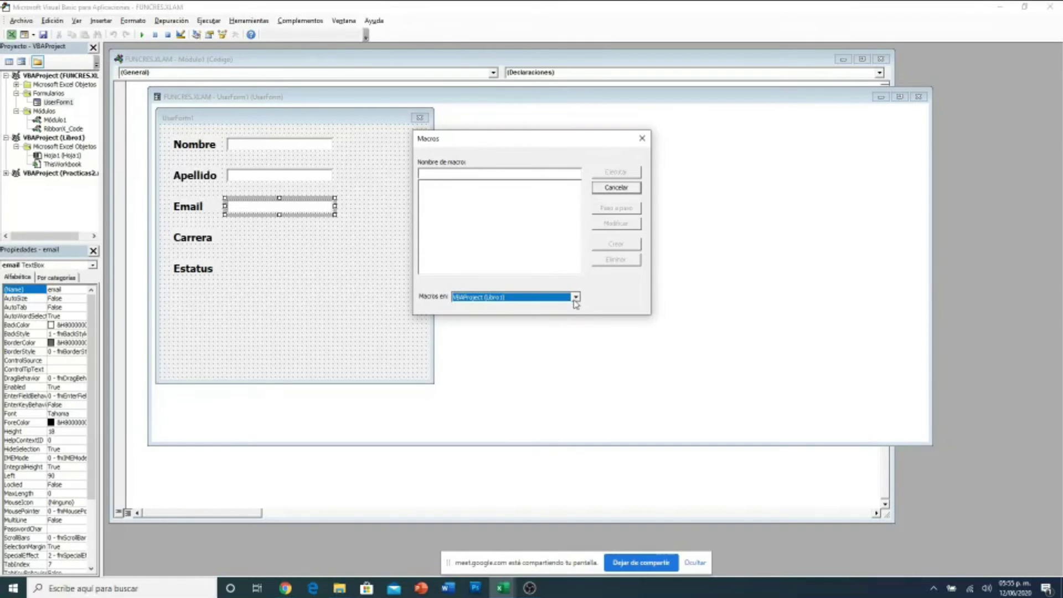
click(576, 304)
click(551, 314)
click(576, 299)
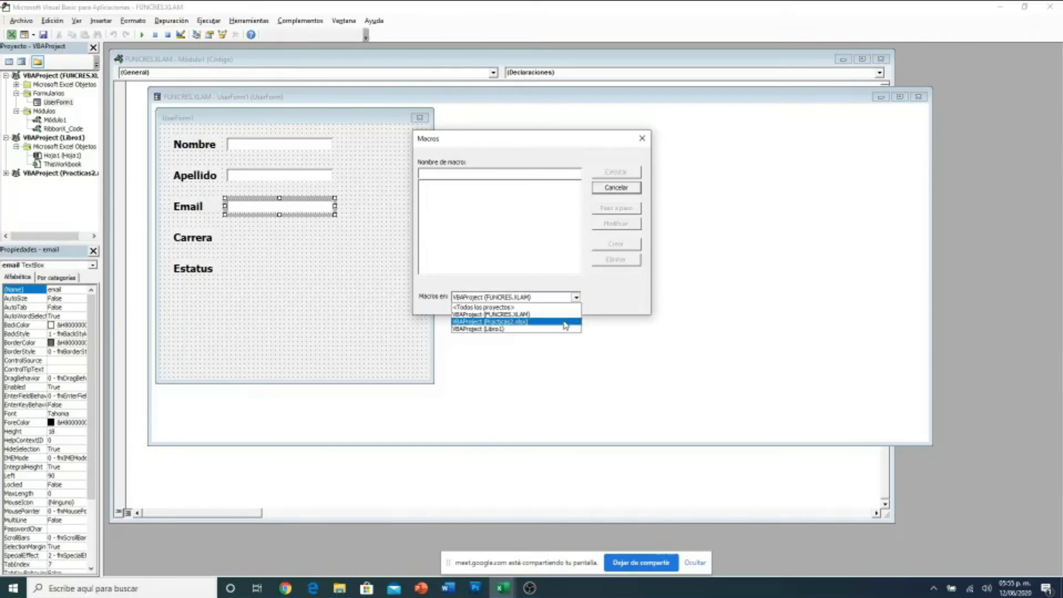
click(565, 322)
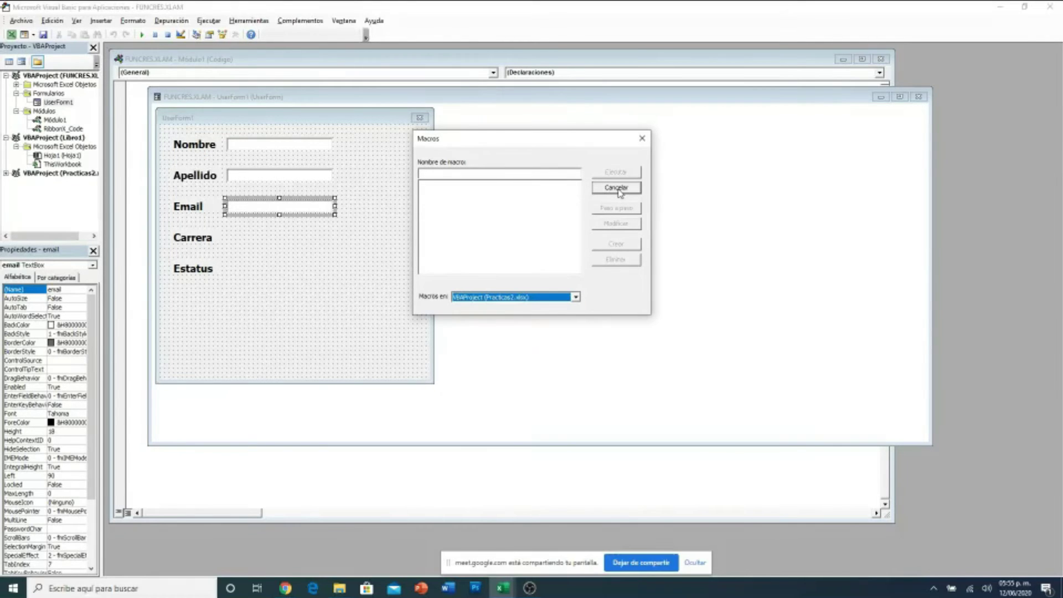
click(619, 190)
click(332, 272)
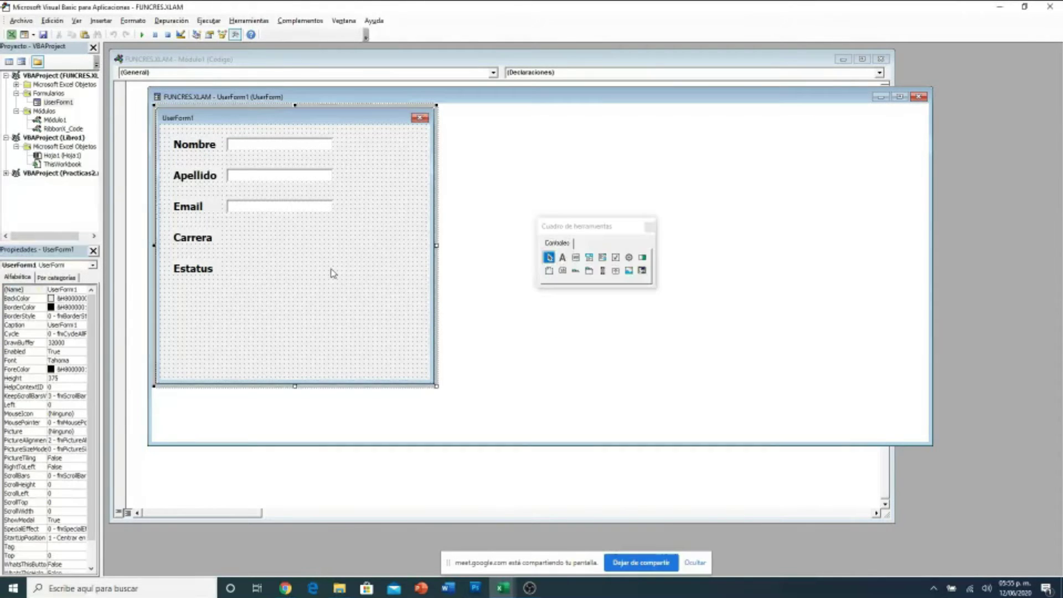
click(145, 37)
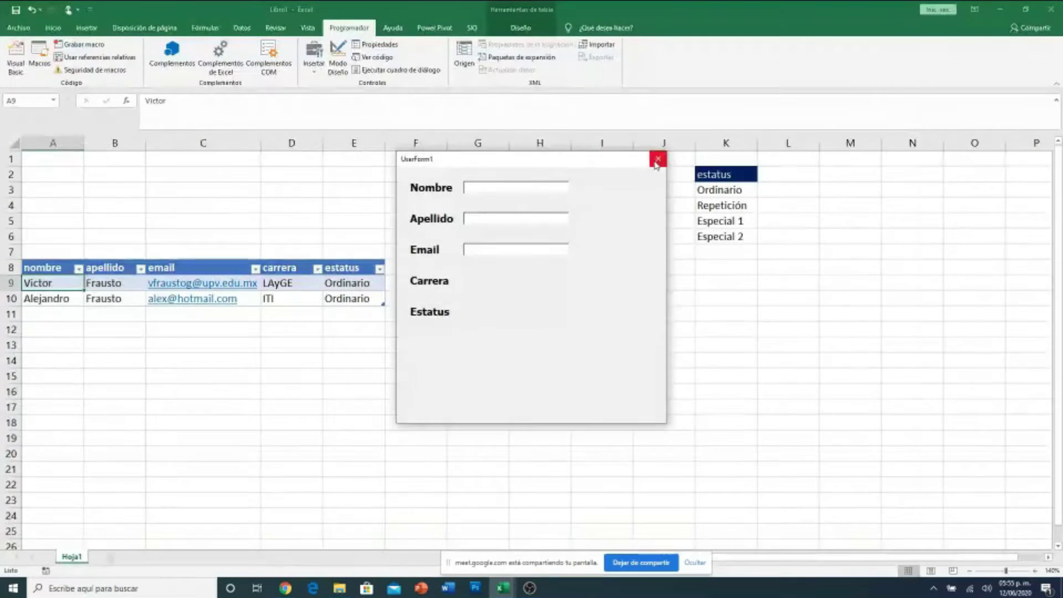
click(658, 160)
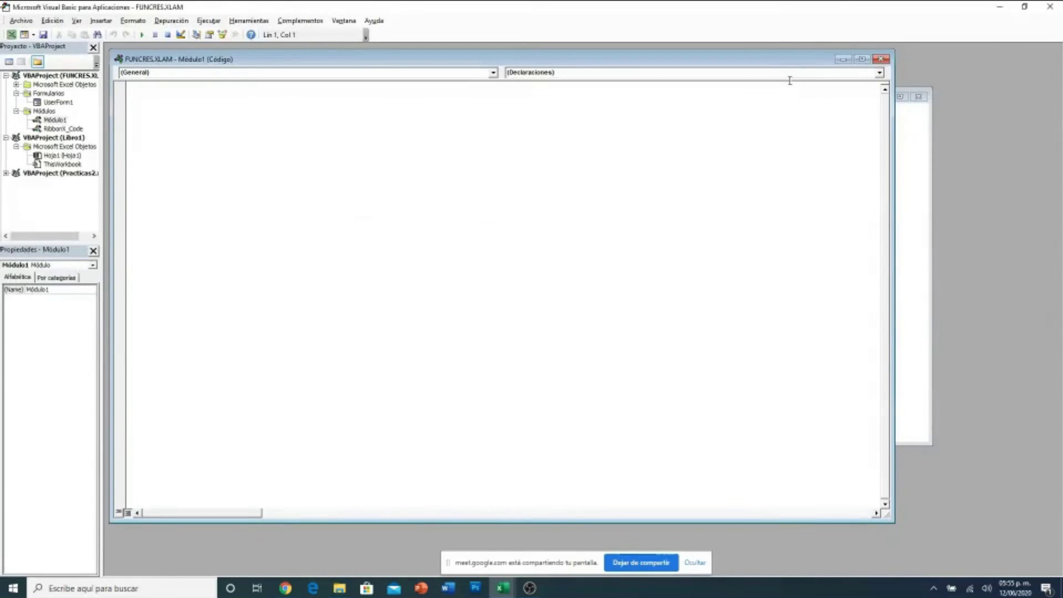
click(900, 119)
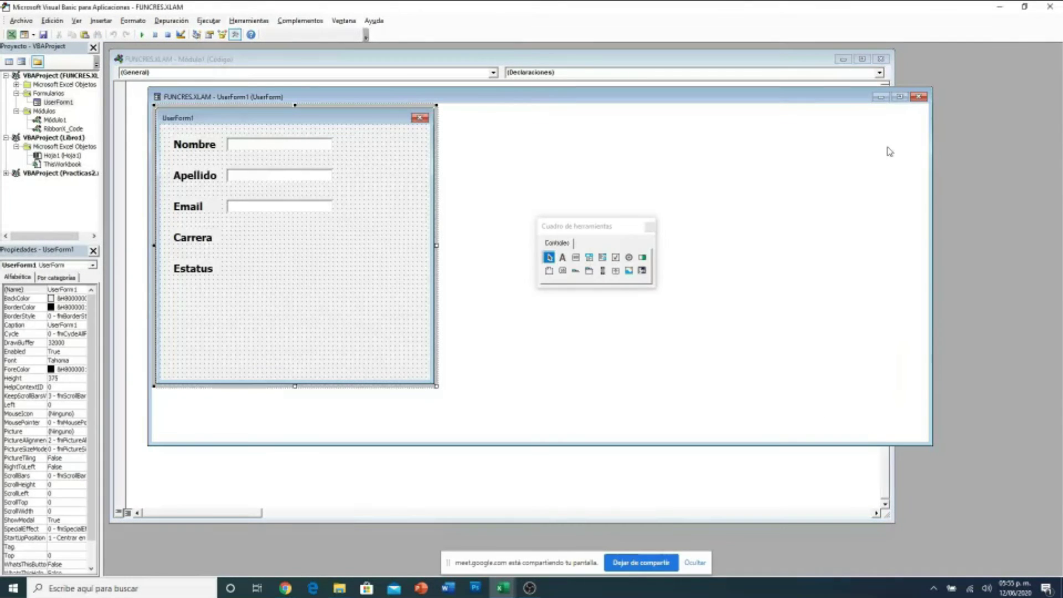
click(275, 181)
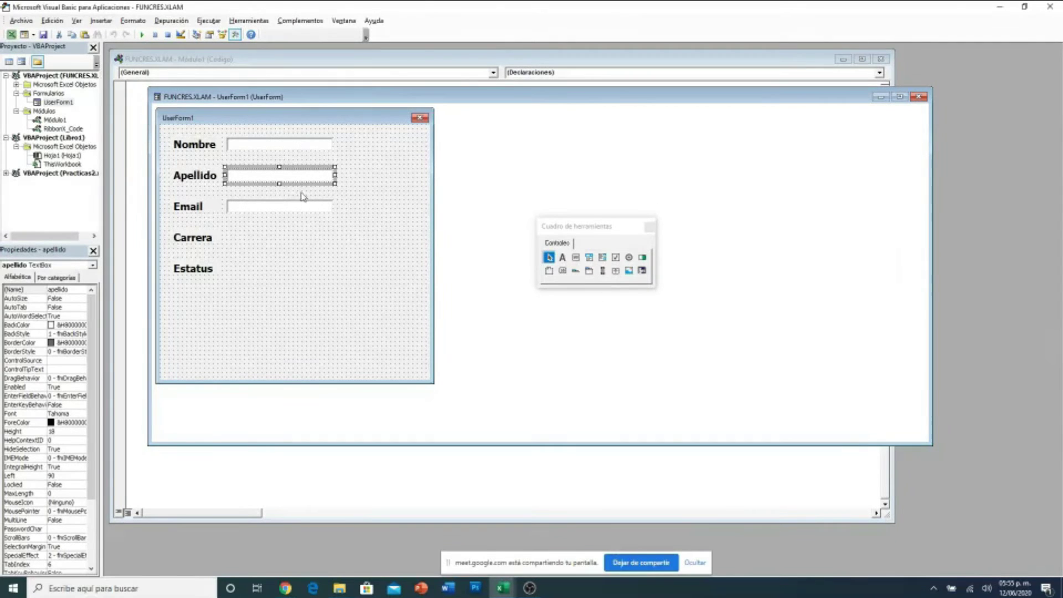
click(142, 35)
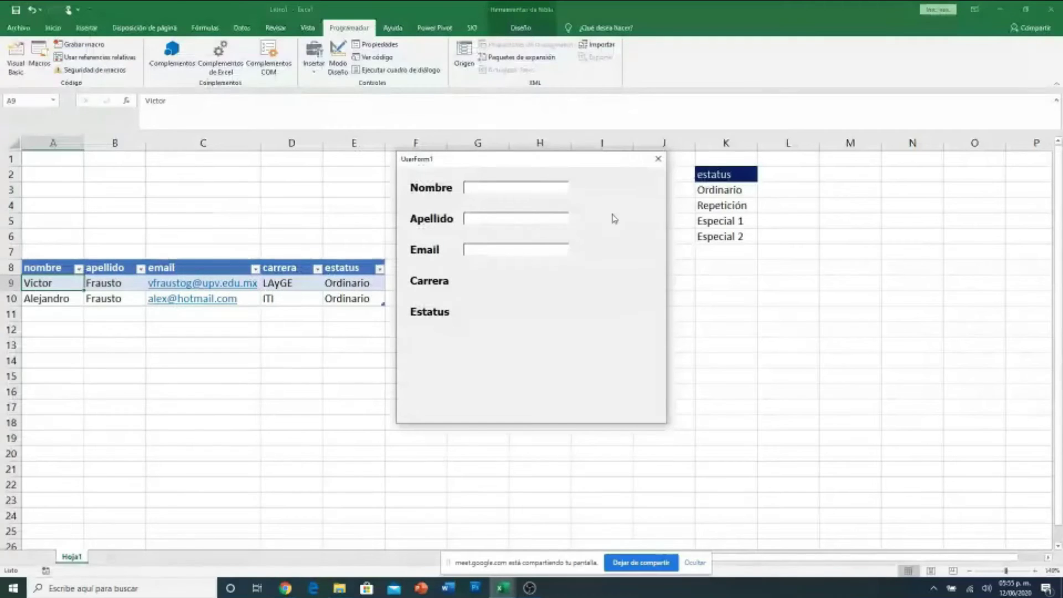
click(658, 159)
click(911, 137)
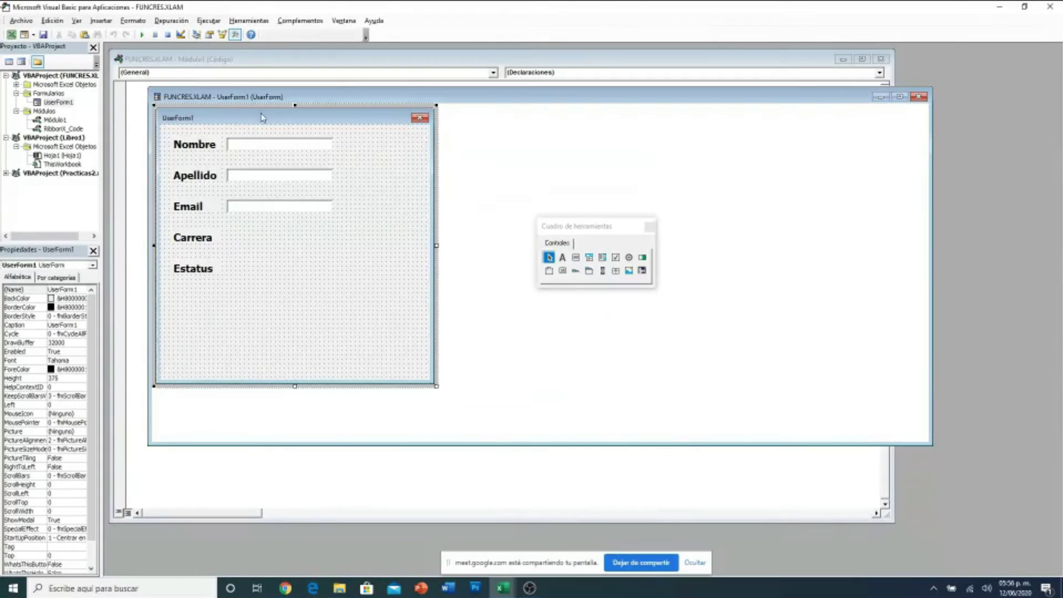
Run UserForm1 over Excel, type test text into Nombre, Apellido and Email, then close it
click(142, 34)
mouse_move(435, 159)
mouse_down()
mouse_move(564, 148)
mouse_move(431, 153)
mouse_up()
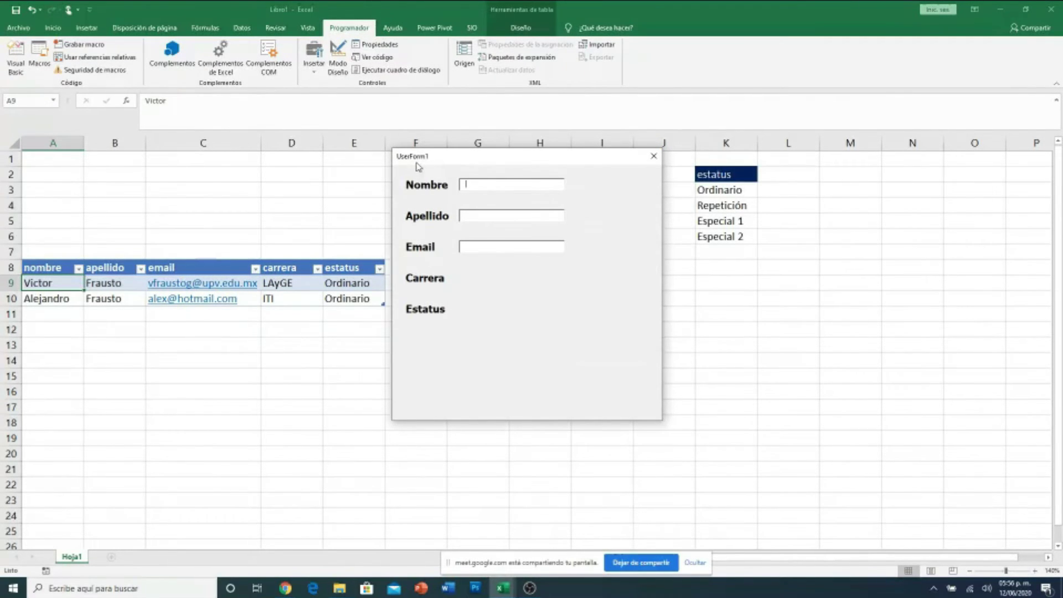
text(rtertertert)
click(487, 217)
text(ertertert)
click(490, 247)
text(ertertert)
click(499, 216)
text(terter)
click(513, 184)
text(ertert)
key(Tab)
key(Tab)
key(Tab)
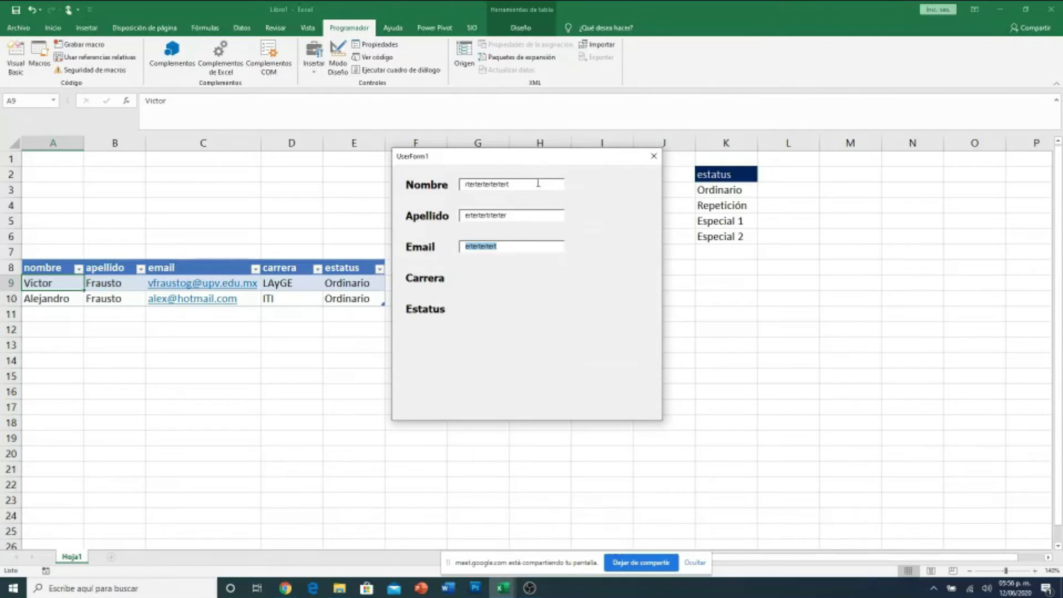
click(653, 158)
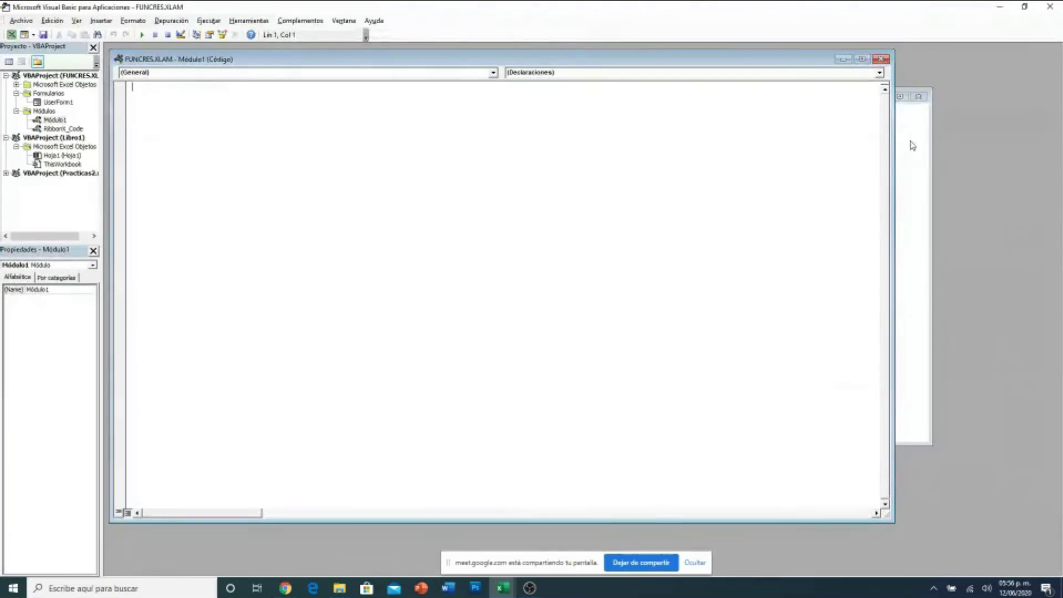
Add combo boxes beside Carrera and Estatus and make them the same width
click(913, 146)
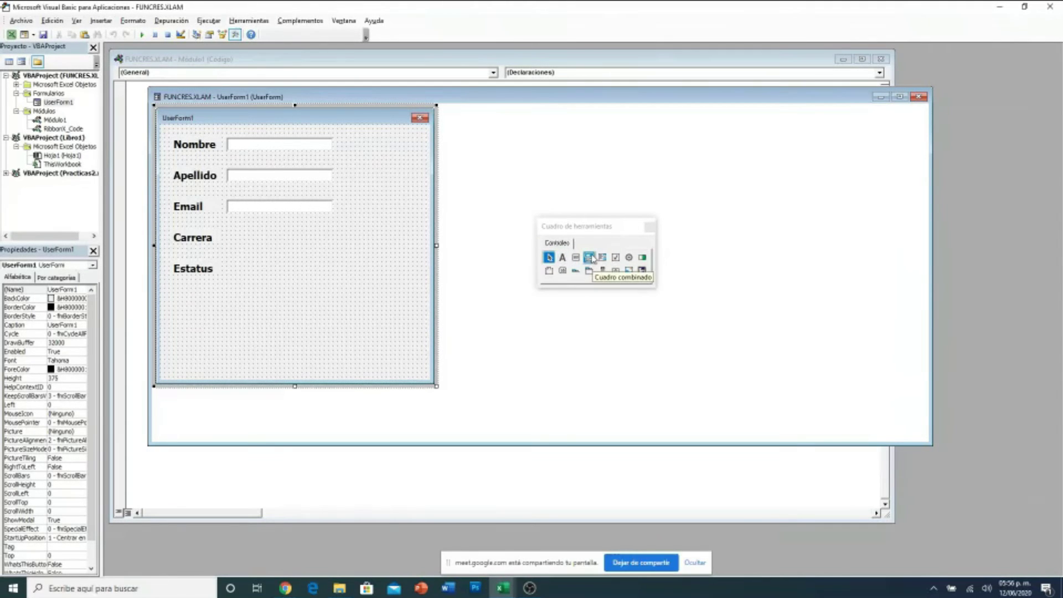
mouse_move(589, 261)
mouse_down()
mouse_move(256, 243)
mouse_move(336, 235)
mouse_up()
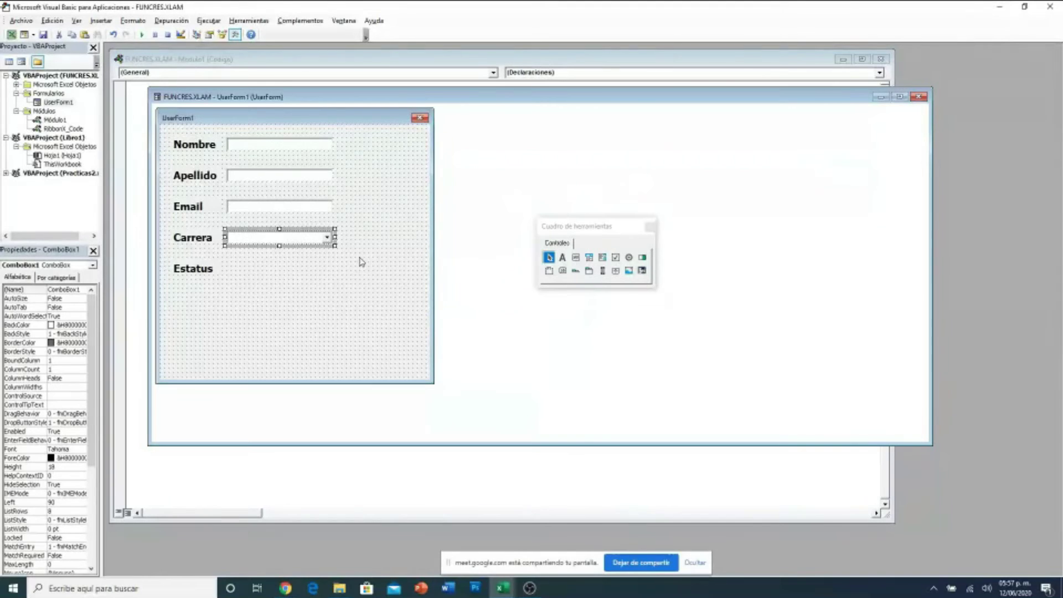
click(590, 258)
mouse_move(221, 260)
mouse_down()
mouse_move(277, 276)
mouse_move(334, 270)
mouse_up()
click(285, 240)
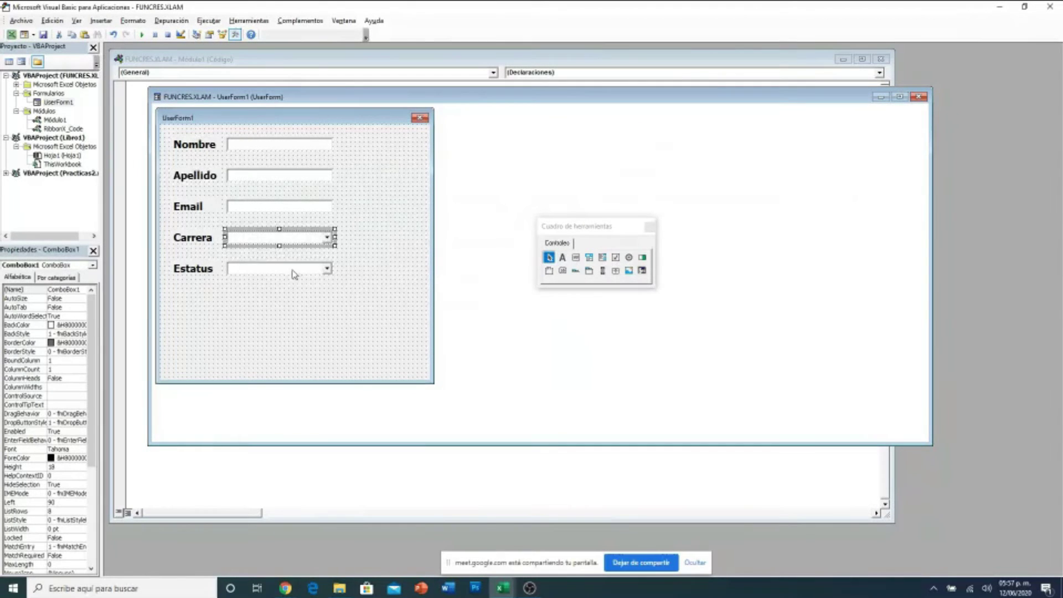
click(331, 268)
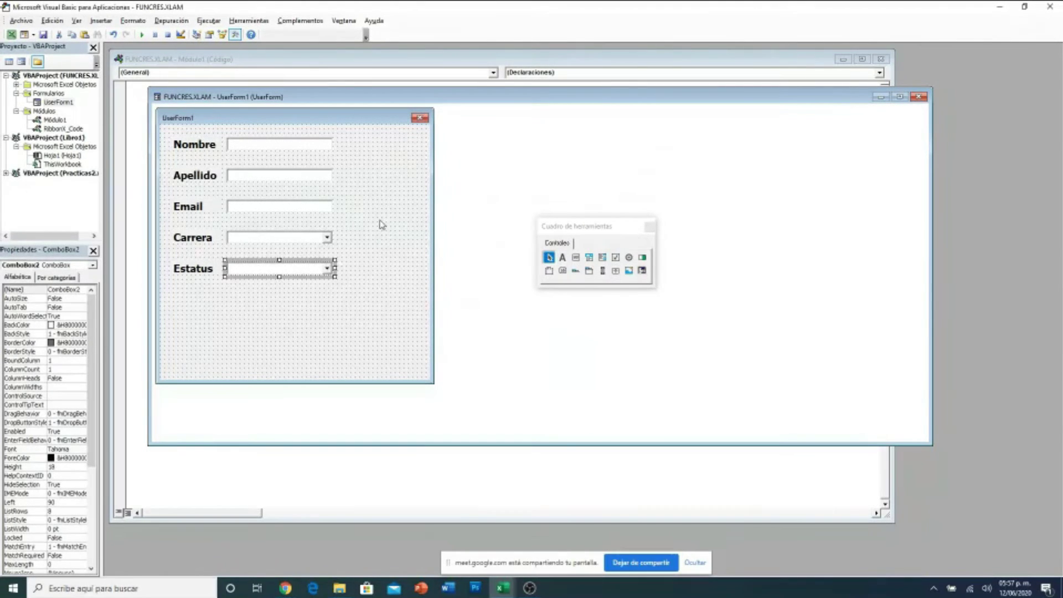
click(378, 226)
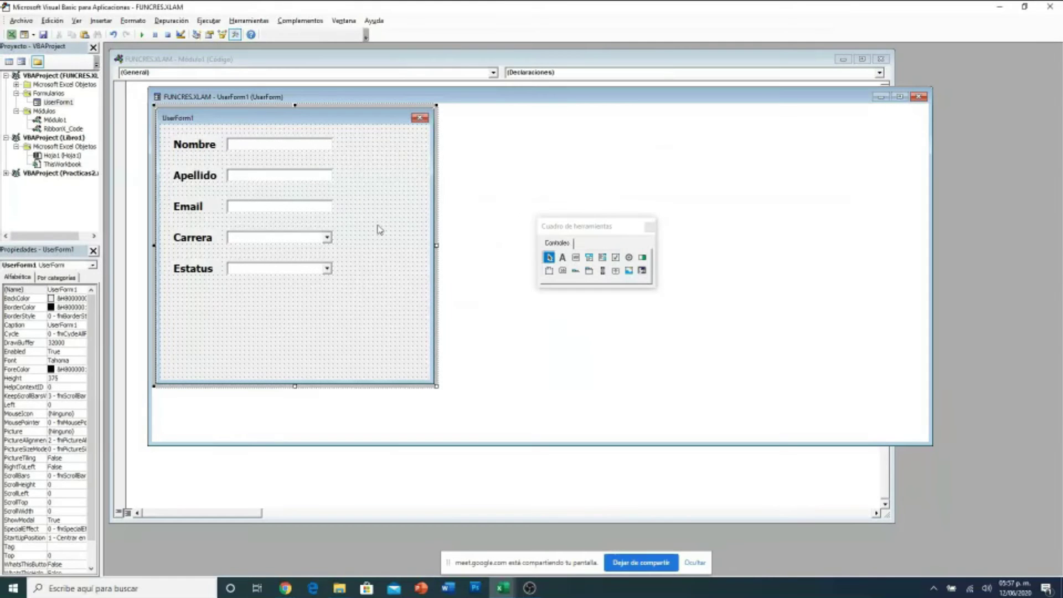
Run the form, confirm the Carrera and Estatus drop-downs are empty, and close it
click(142, 34)
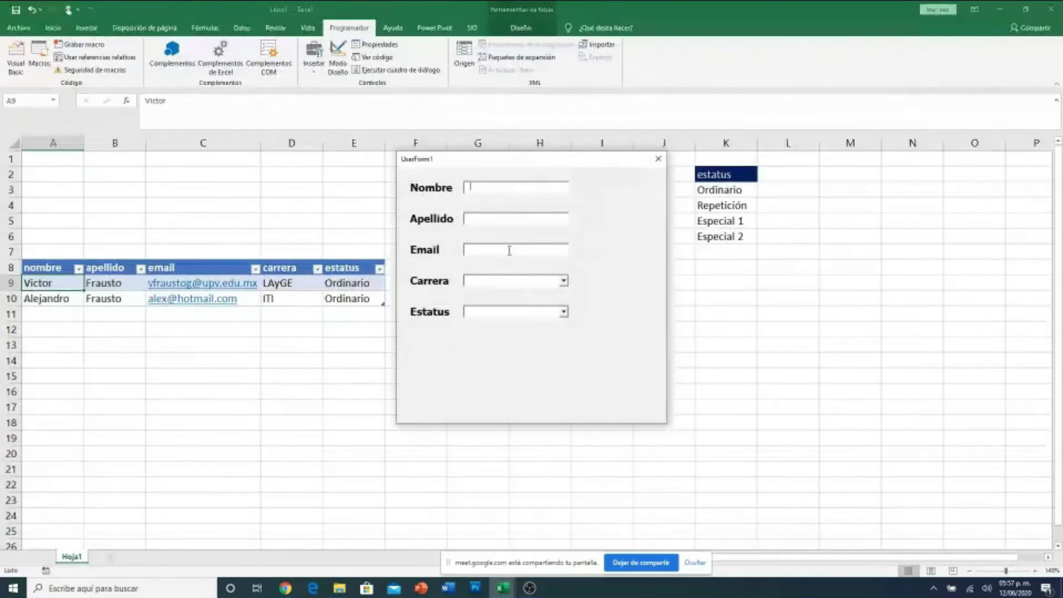
click(563, 281)
click(563, 283)
click(564, 312)
click(564, 312)
click(564, 281)
click(564, 281)
click(564, 312)
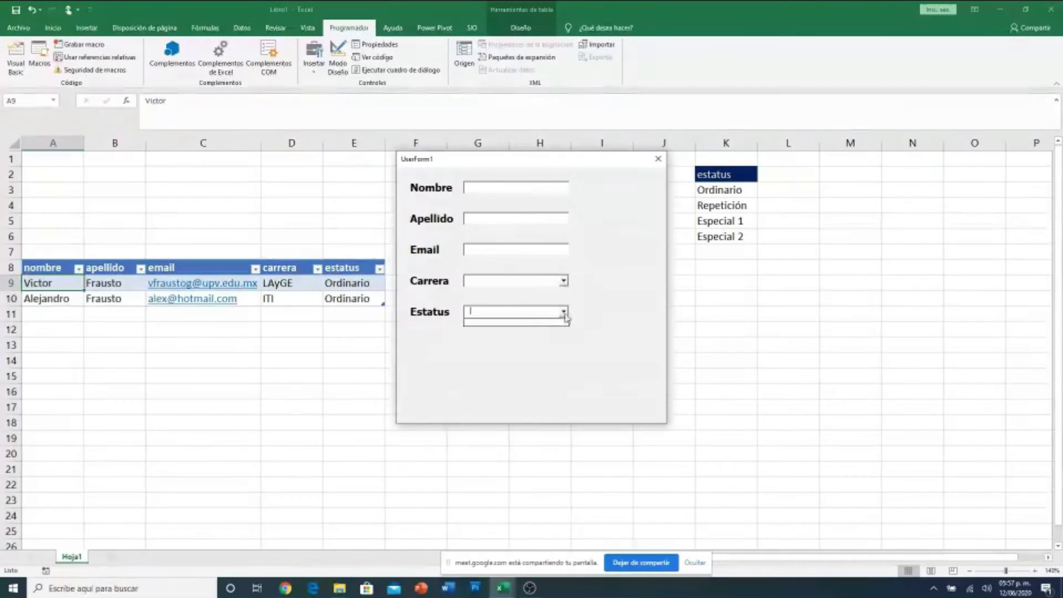
click(564, 283)
click(564, 311)
click(564, 282)
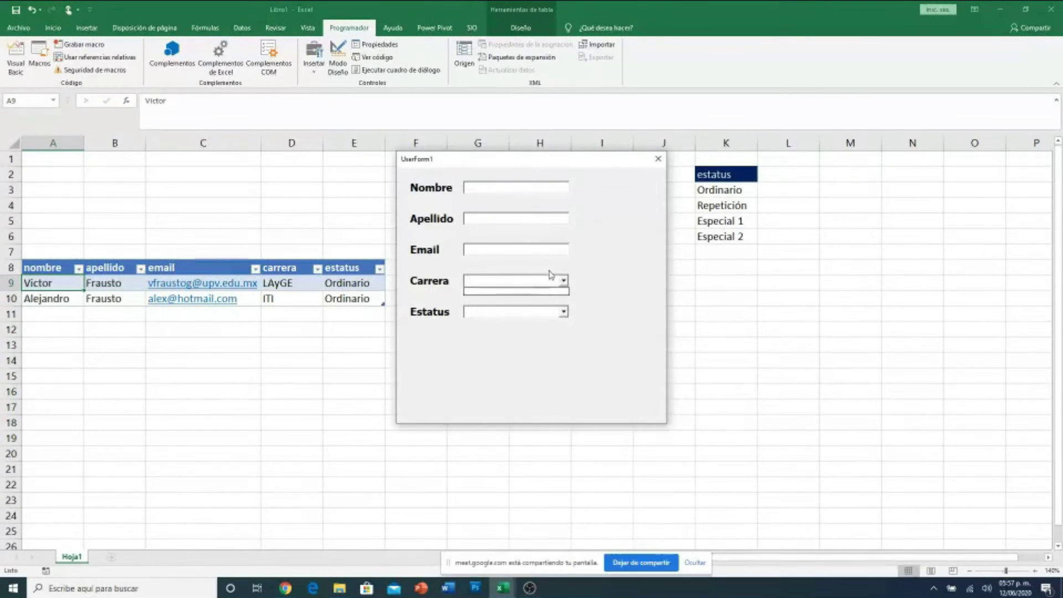
click(583, 224)
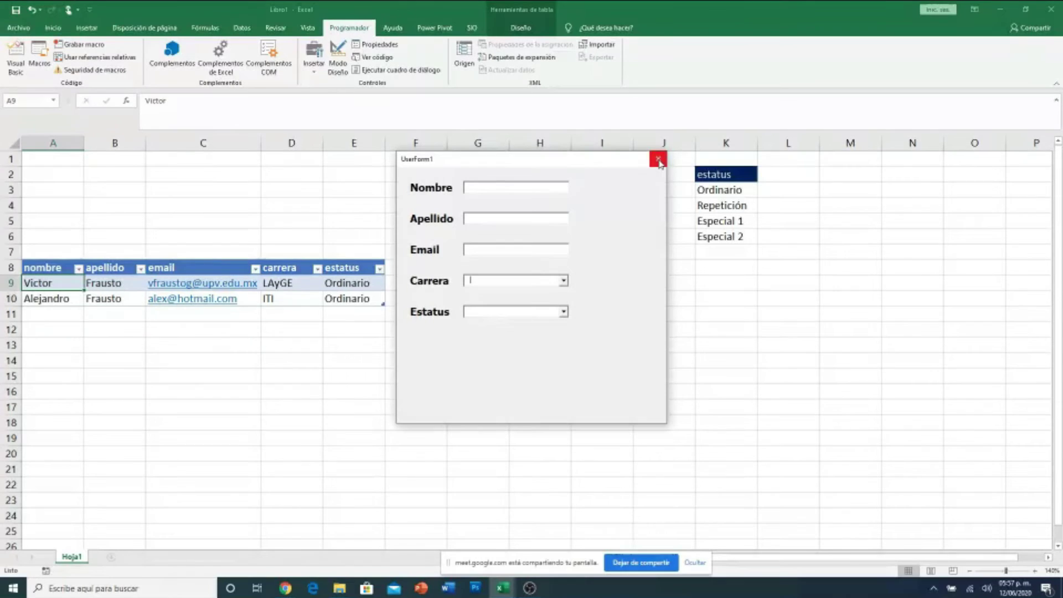
click(659, 160)
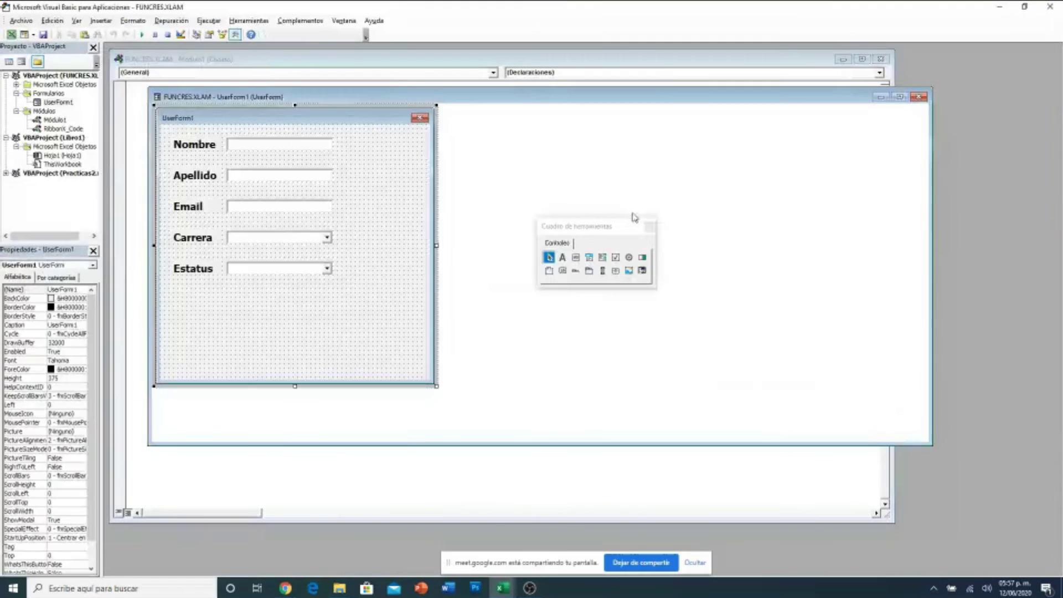
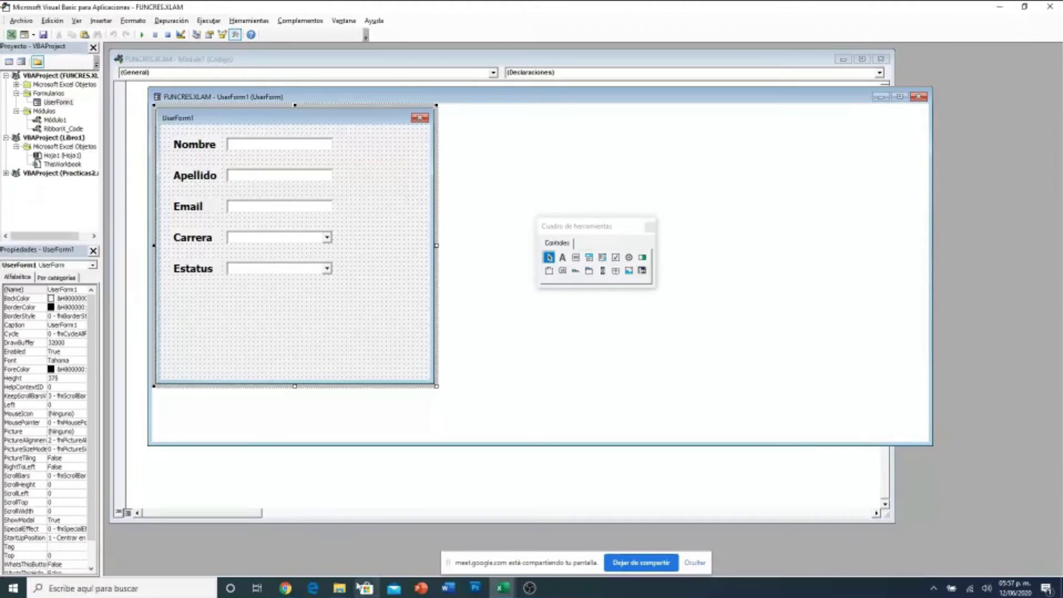
Draw a command button below the Estatus field and size it to 84 by 36
click(286, 588)
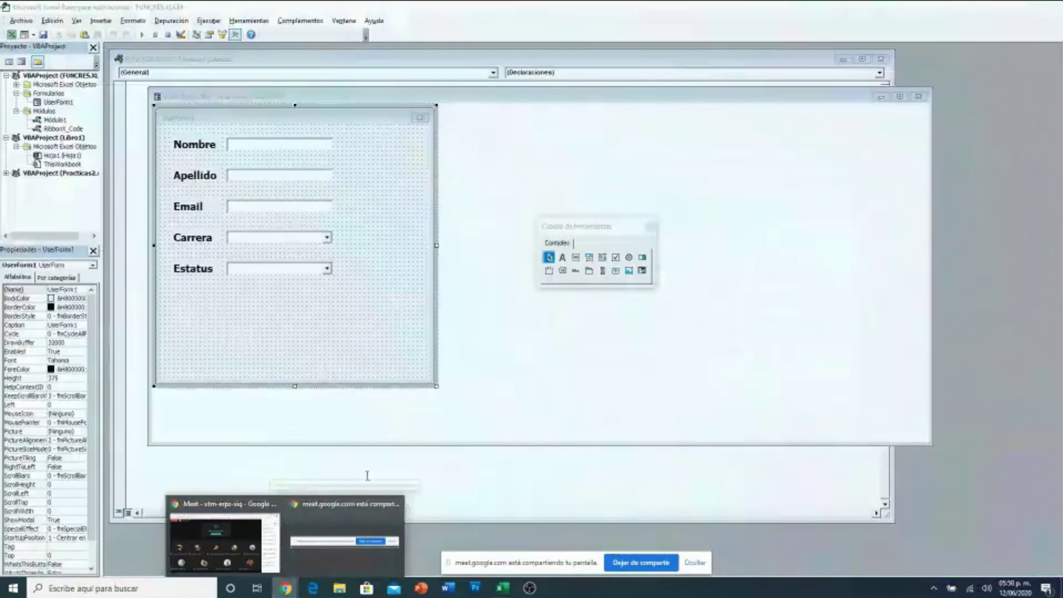
click(386, 267)
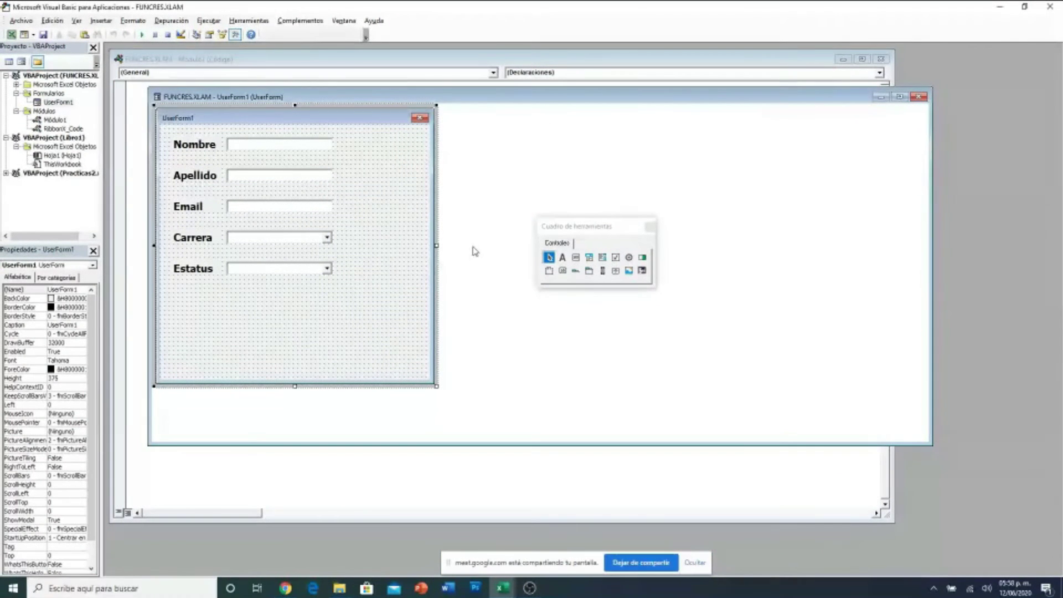
mouse_move(593, 229)
mouse_down()
mouse_move(618, 213)
mouse_move(605, 232)
mouse_up()
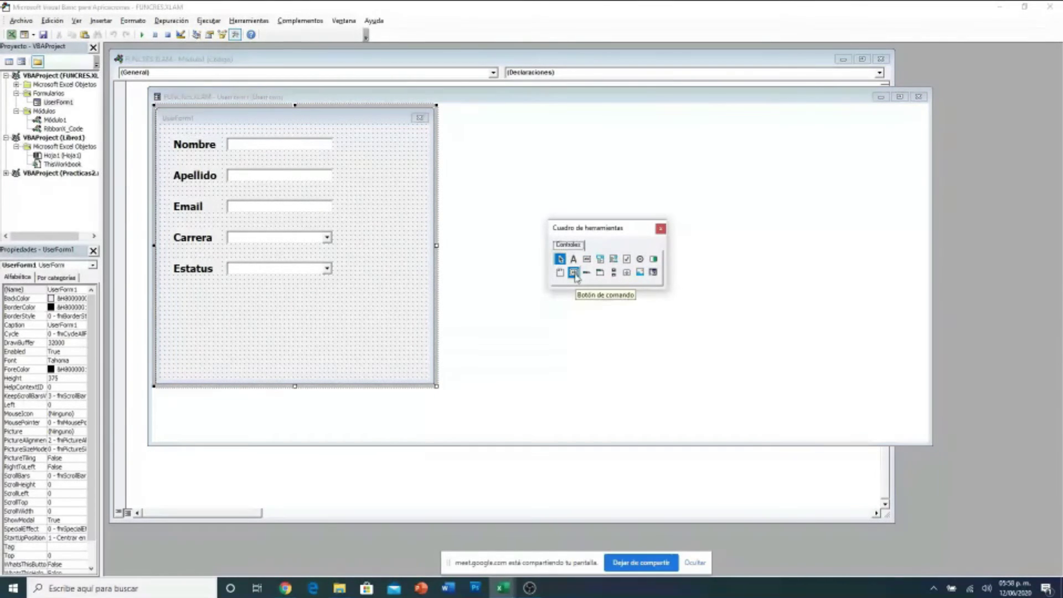
drag(576, 277, 217, 327)
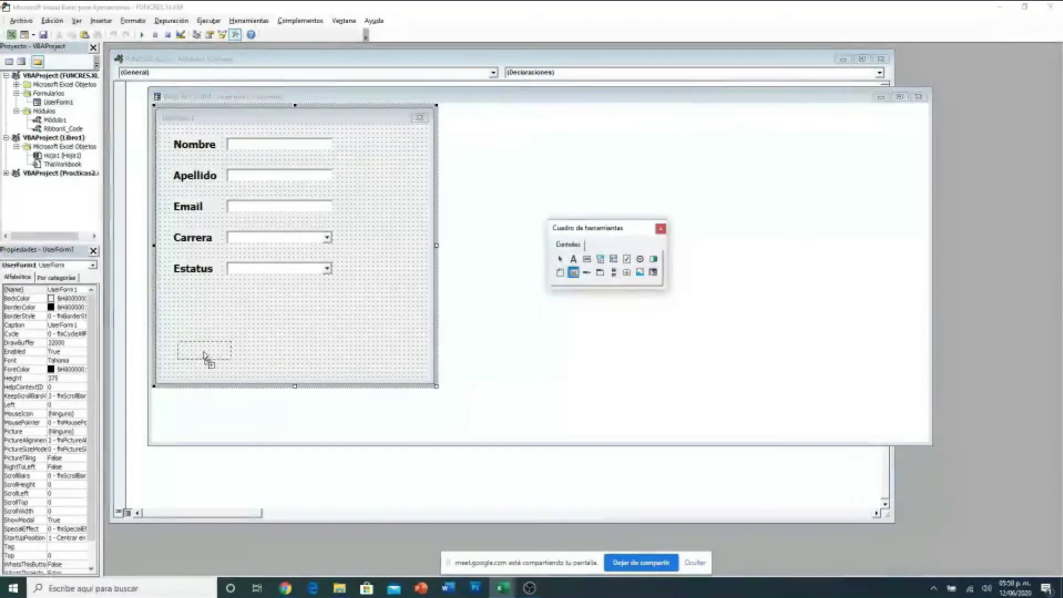
click(224, 327)
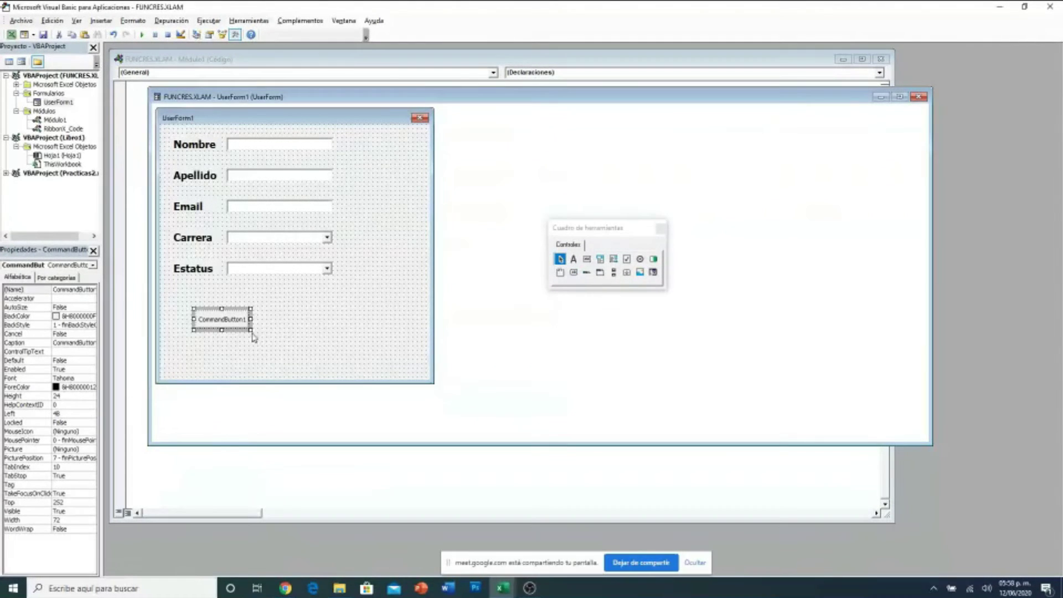
drag(252, 332, 261, 341)
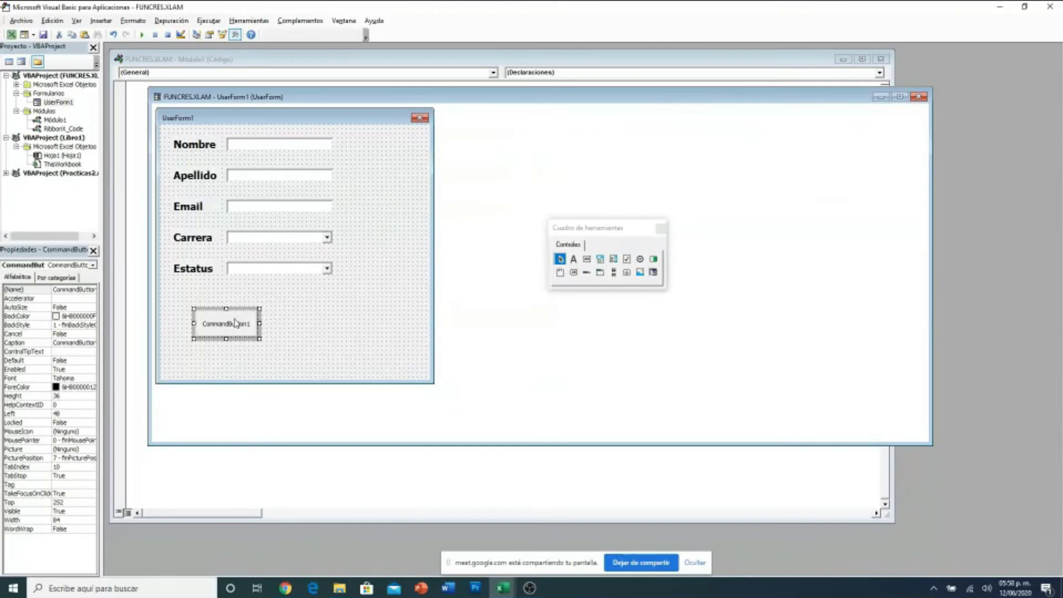
Set the new button's (Name) property to Agregar
click(237, 328)
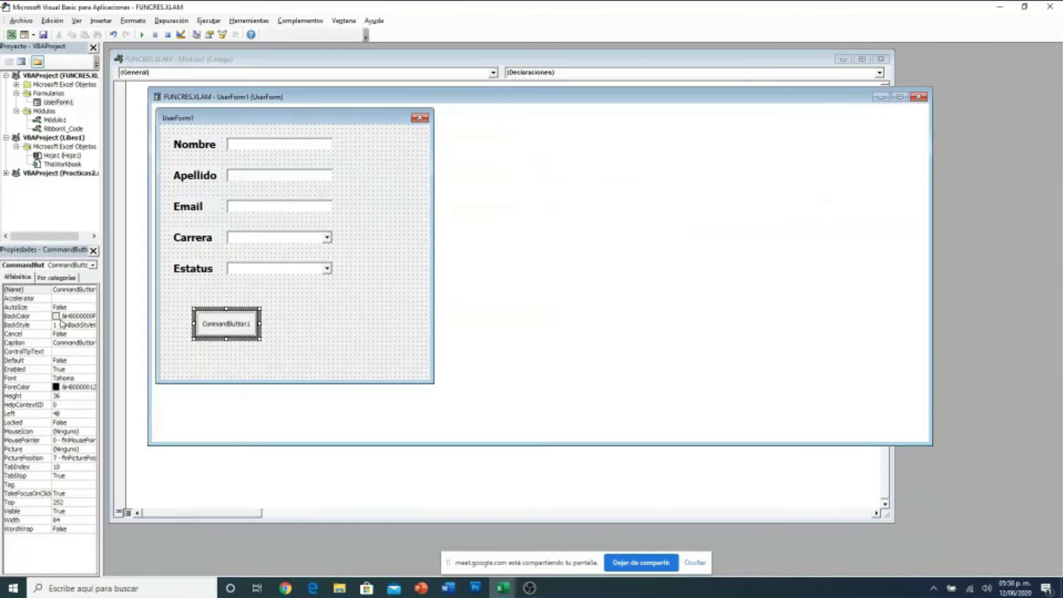
click(76, 290)
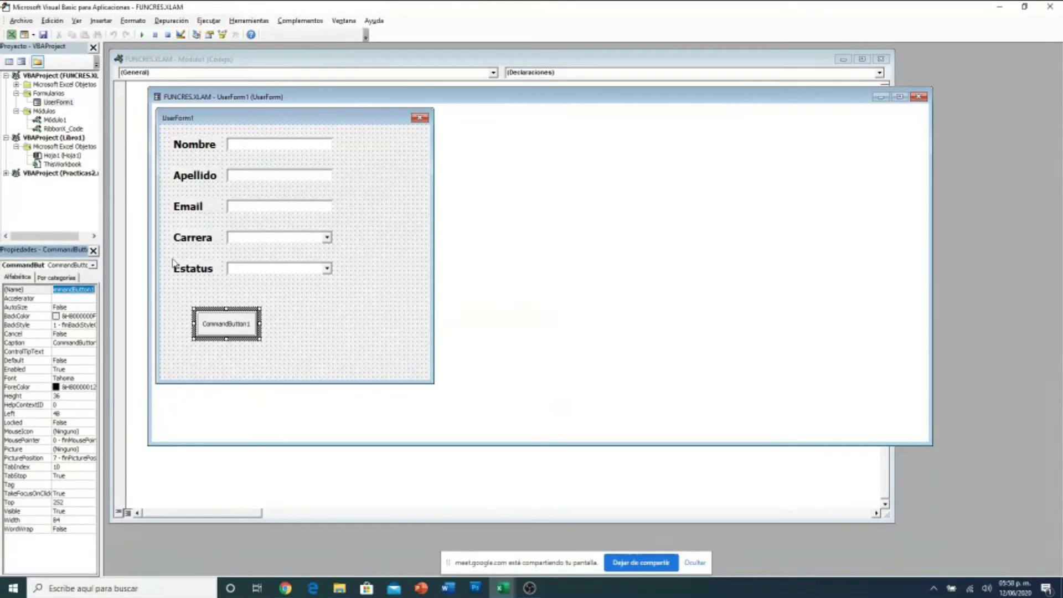
text(Agregar)
click(83, 342)
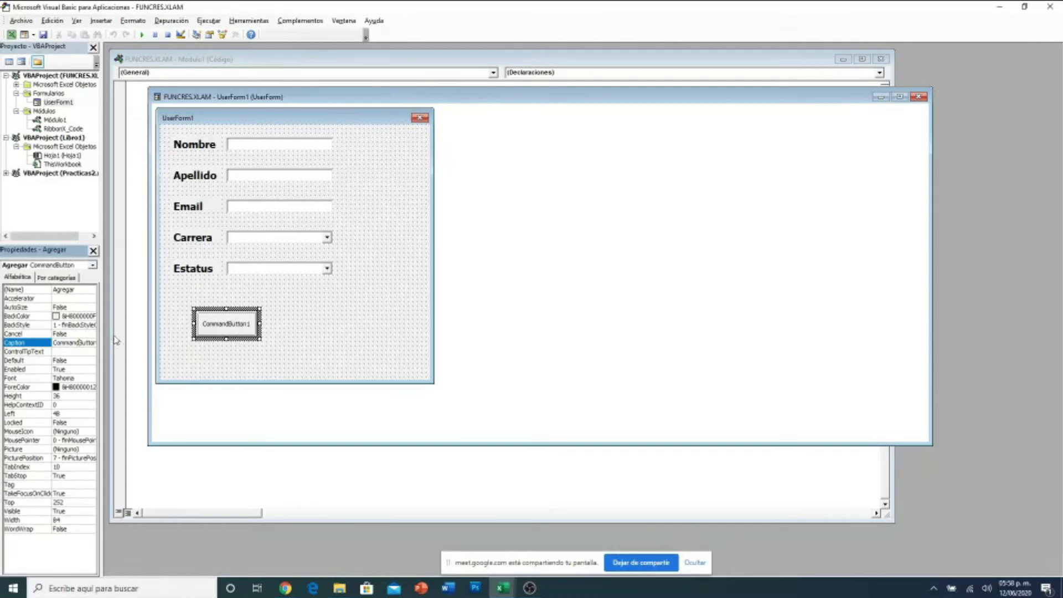
Change the Agregar button's caption to AGREGAR and reselect the button
click(91, 342)
double_click(91, 342)
text(AGER)
key(BackSpace)
key(BackSpace)
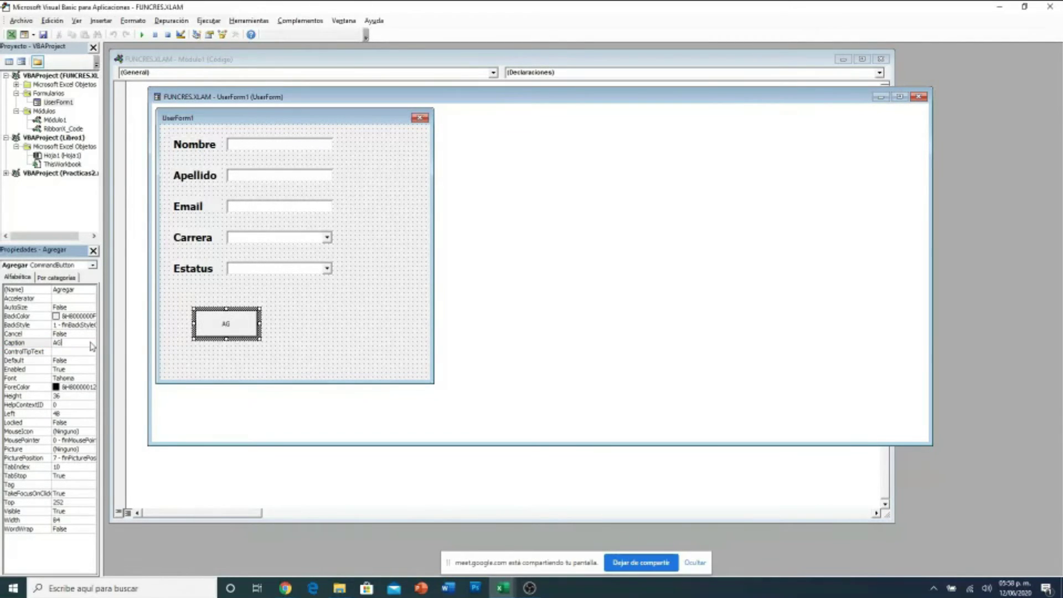
text(REGAR)
click(273, 370)
click(252, 330)
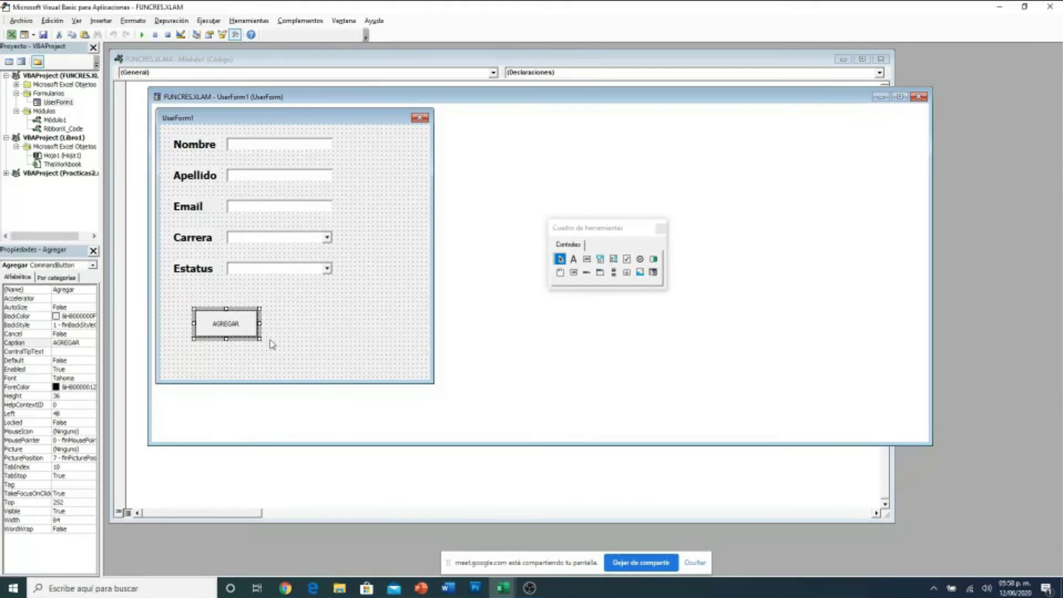
Paste a copy of AGREGAR to its right, named Salir with caption SALIR
key(ctrl+v)
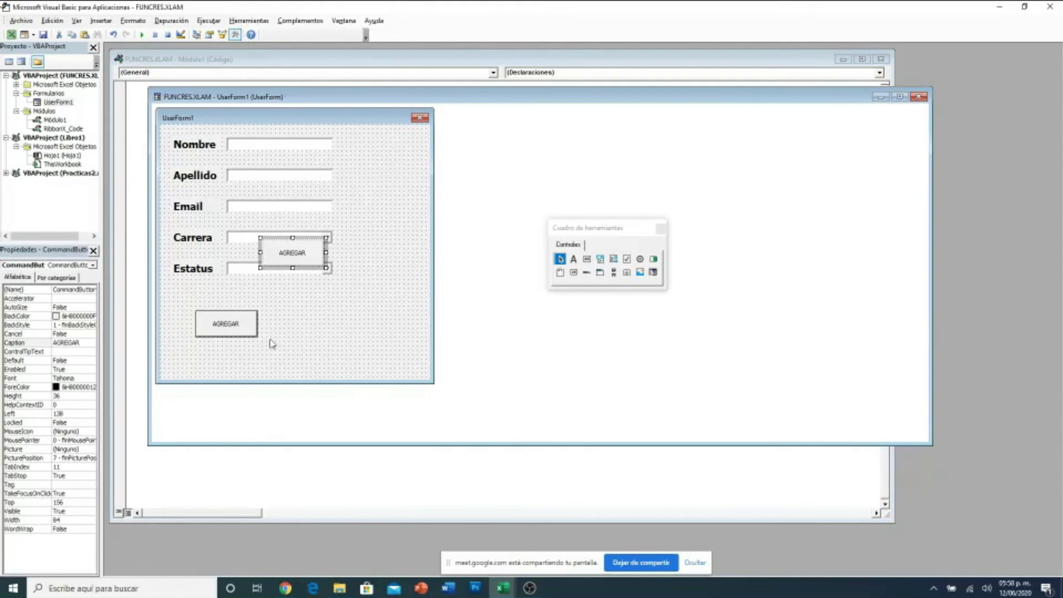
drag(282, 261, 305, 334)
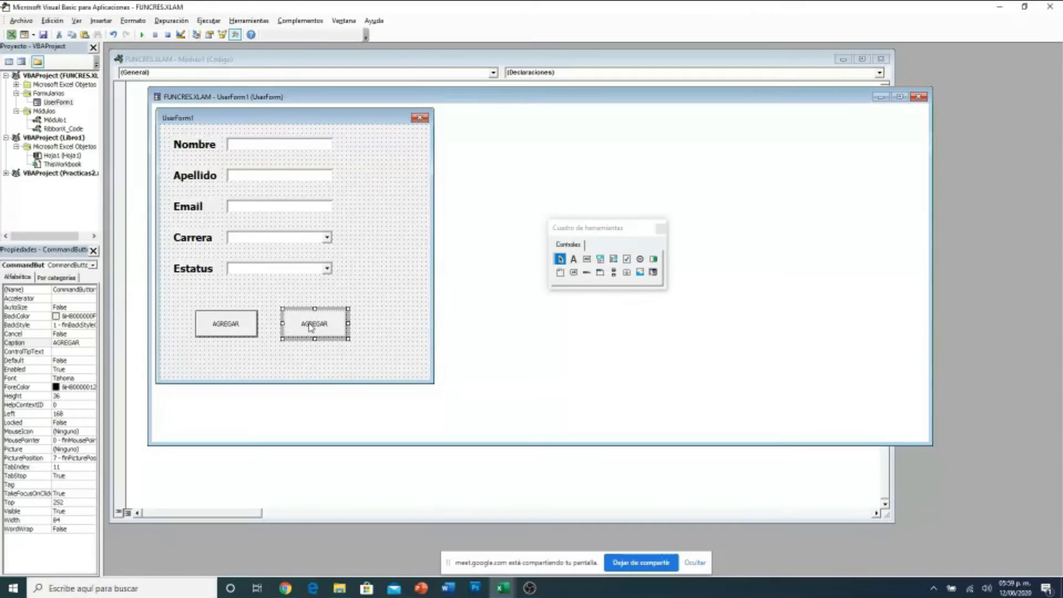
click(77, 285)
double_click(77, 287)
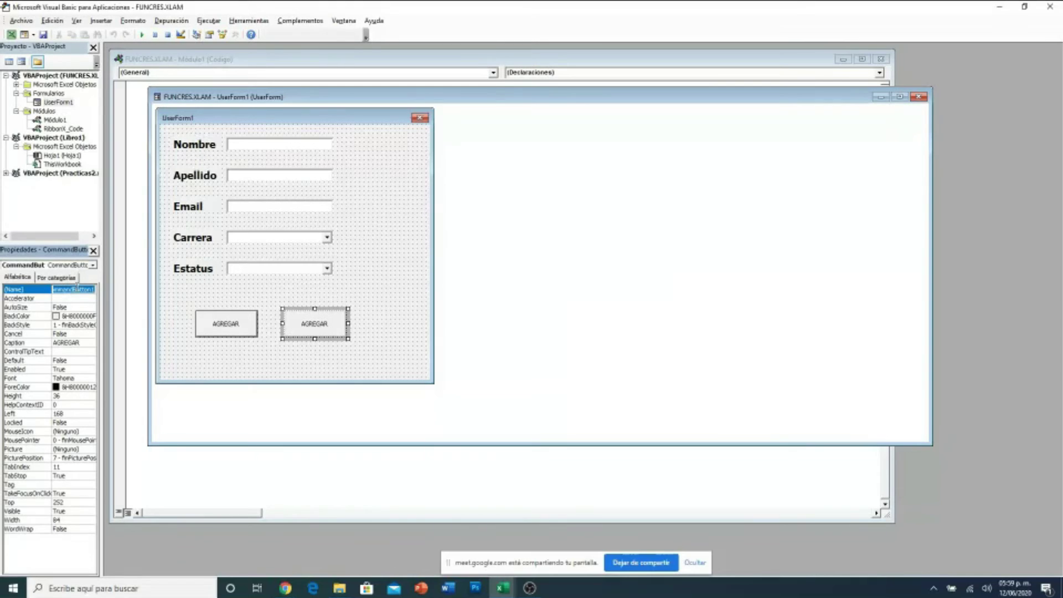
text(SA)
click(73, 343)
double_click(74, 343)
text(SALIR)
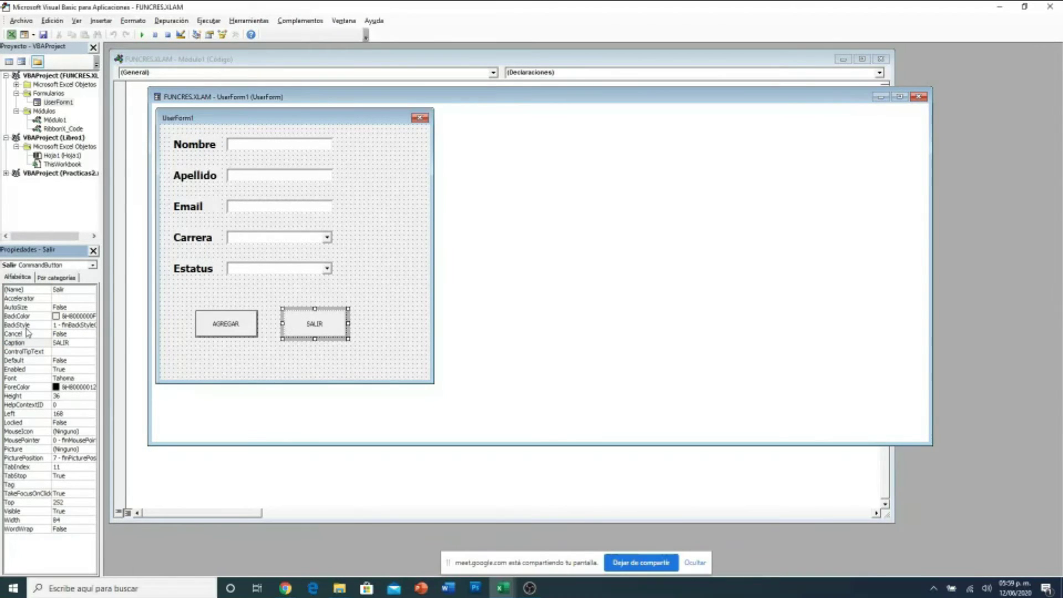
click(285, 588)
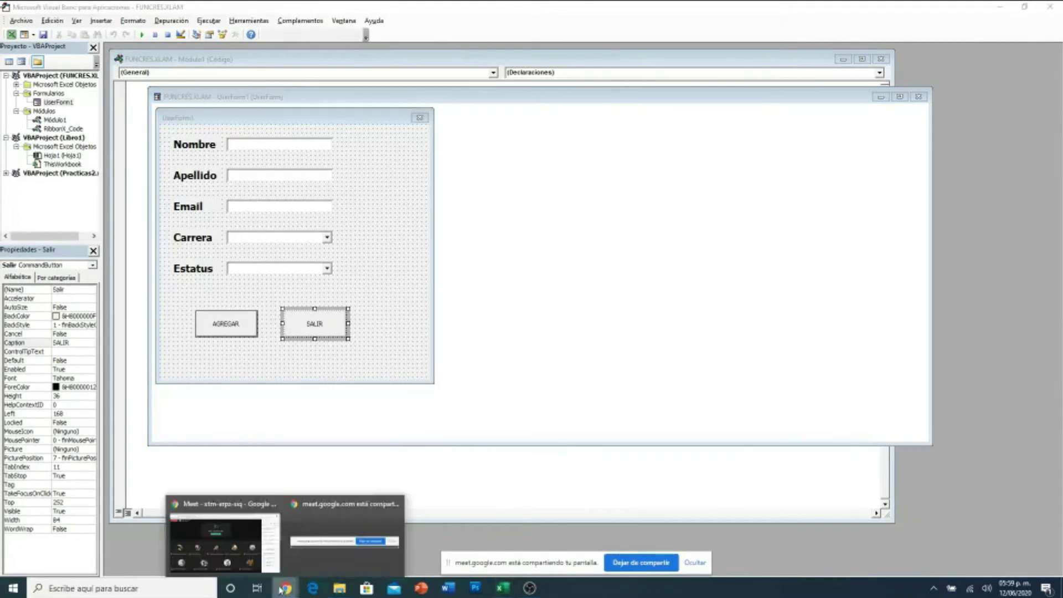
click(234, 507)
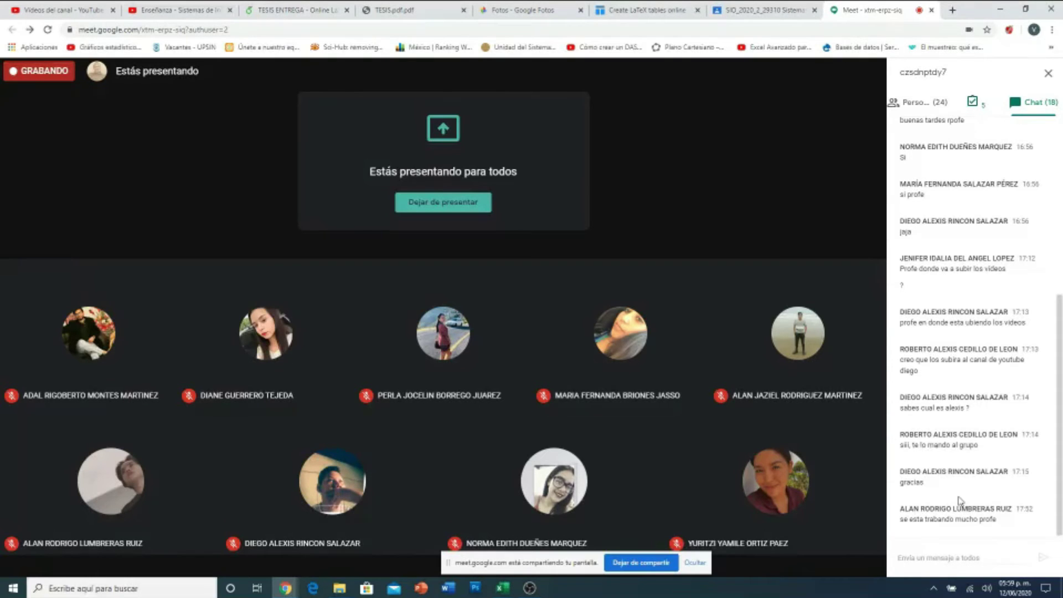
key(alt+Tab)
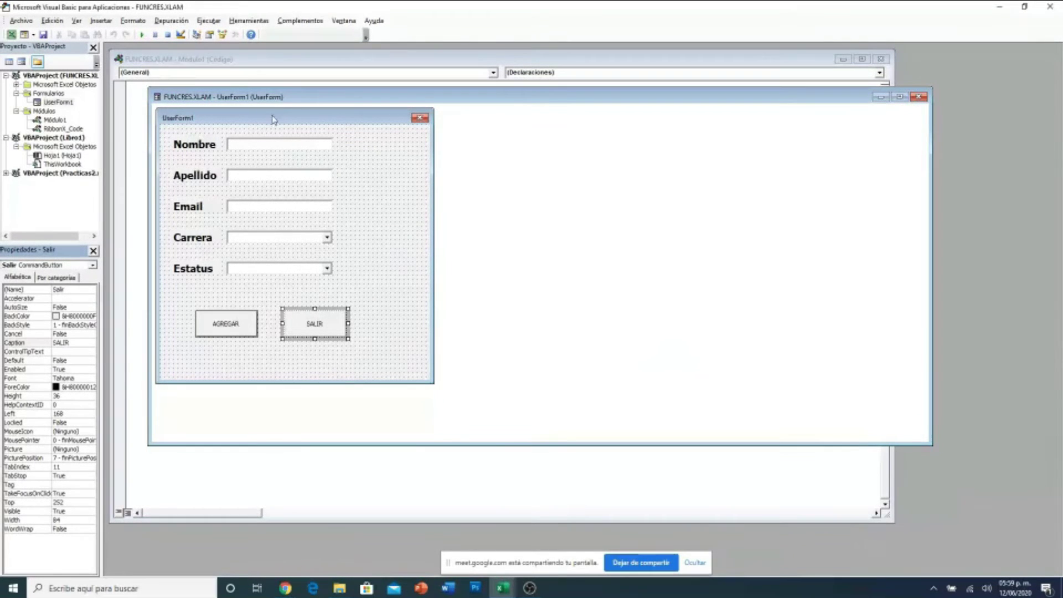
click(313, 119)
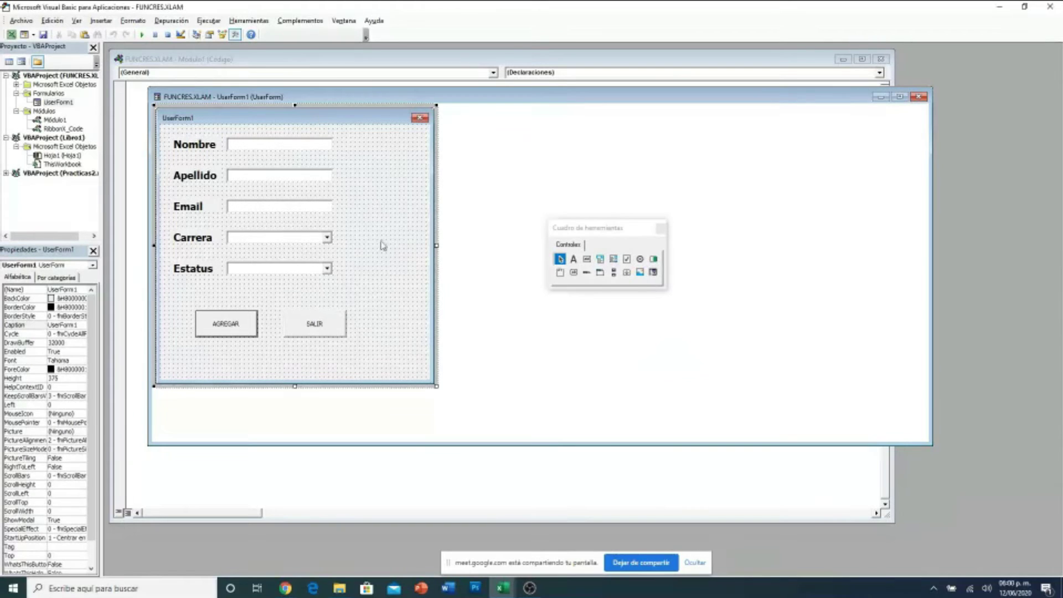
click(278, 270)
click(273, 238)
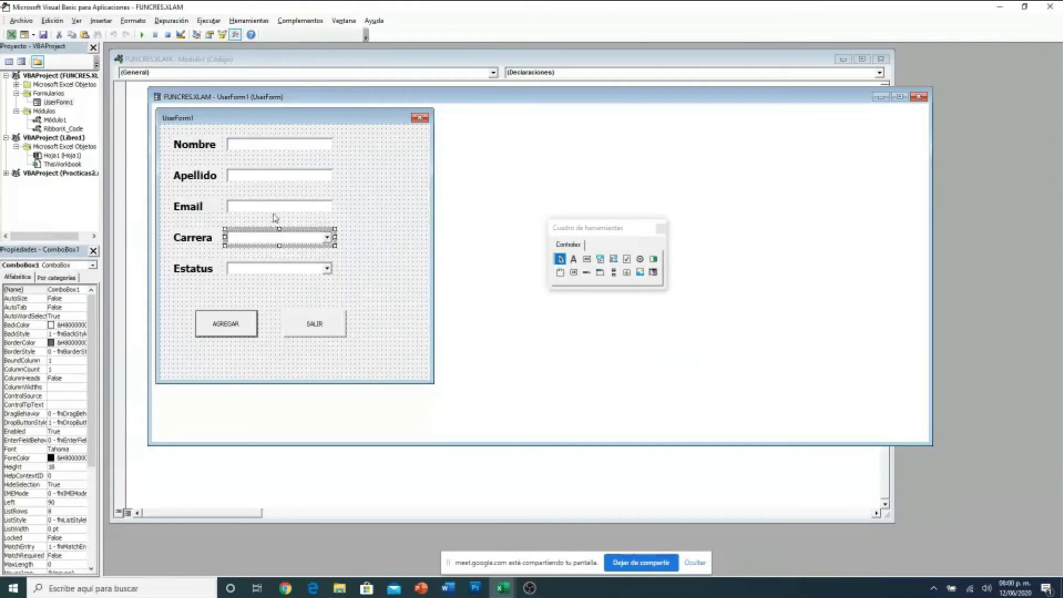
click(275, 207)
click(277, 176)
click(280, 145)
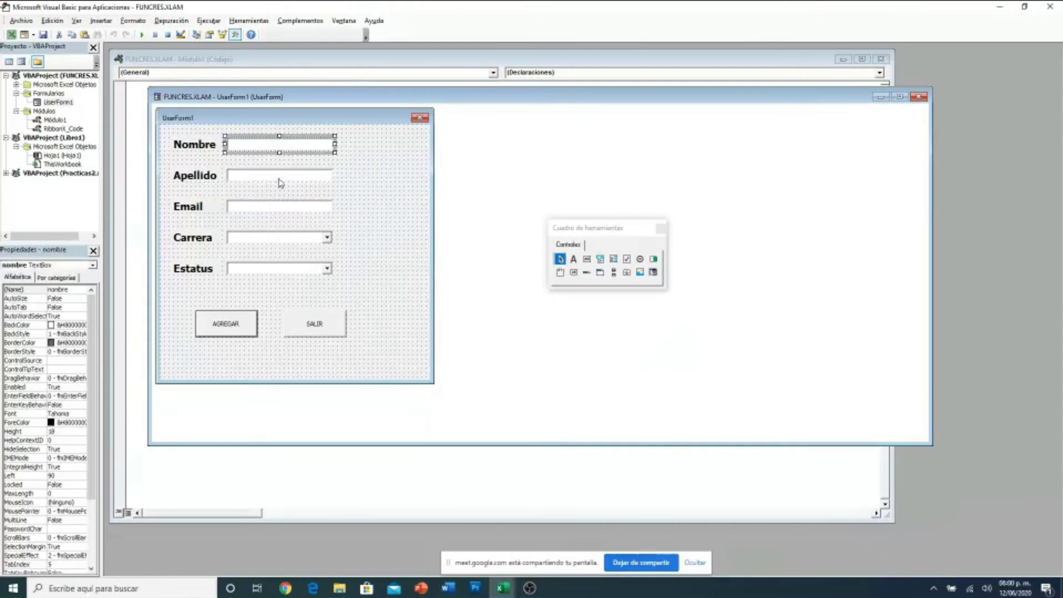
click(380, 249)
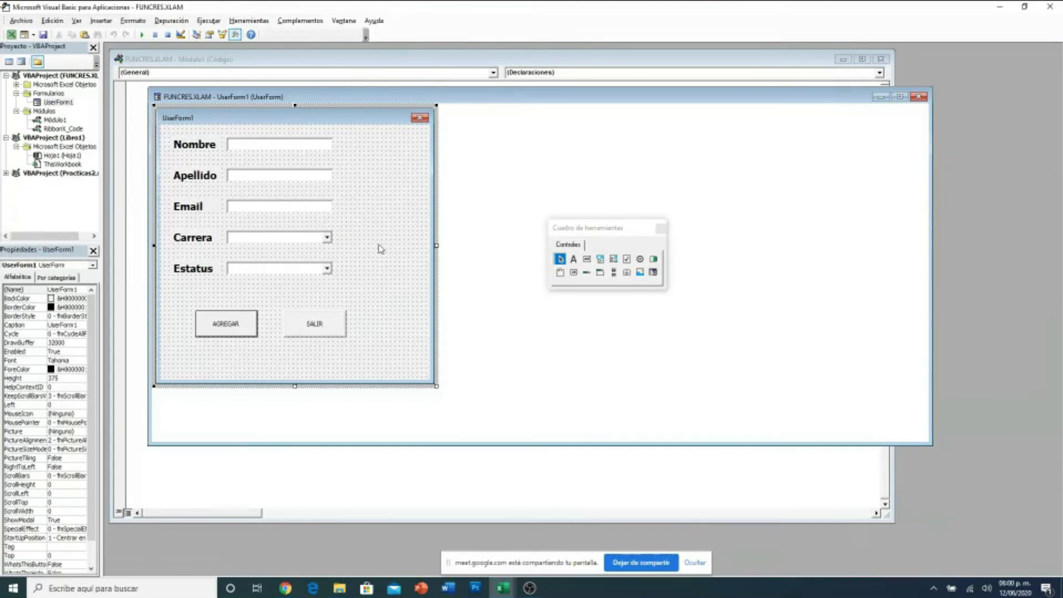
click(253, 323)
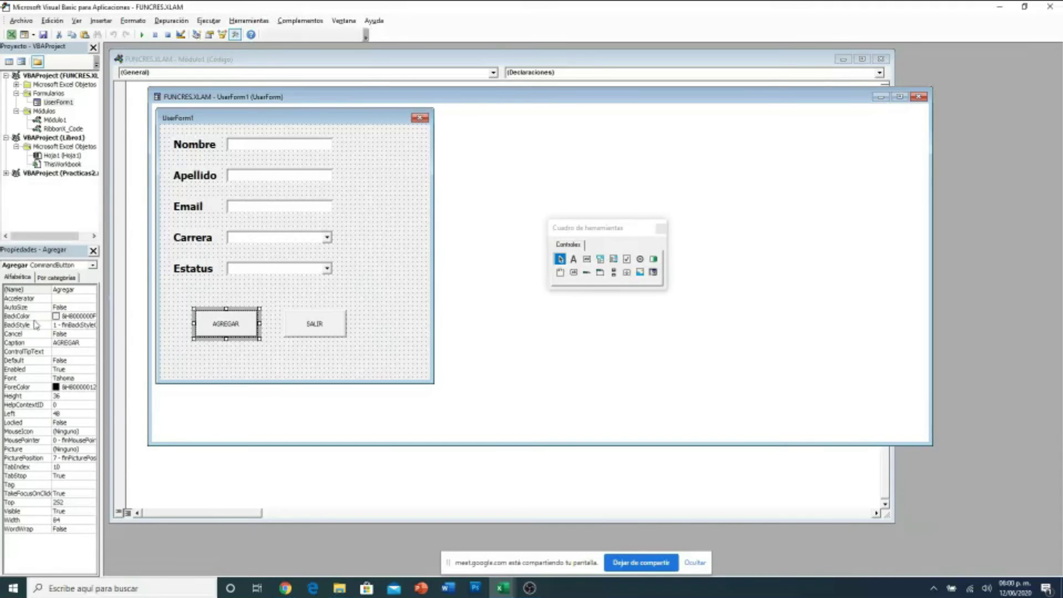
Set the AGREGAR button's BackColor to dark green from the Paleta palette
click(65, 315)
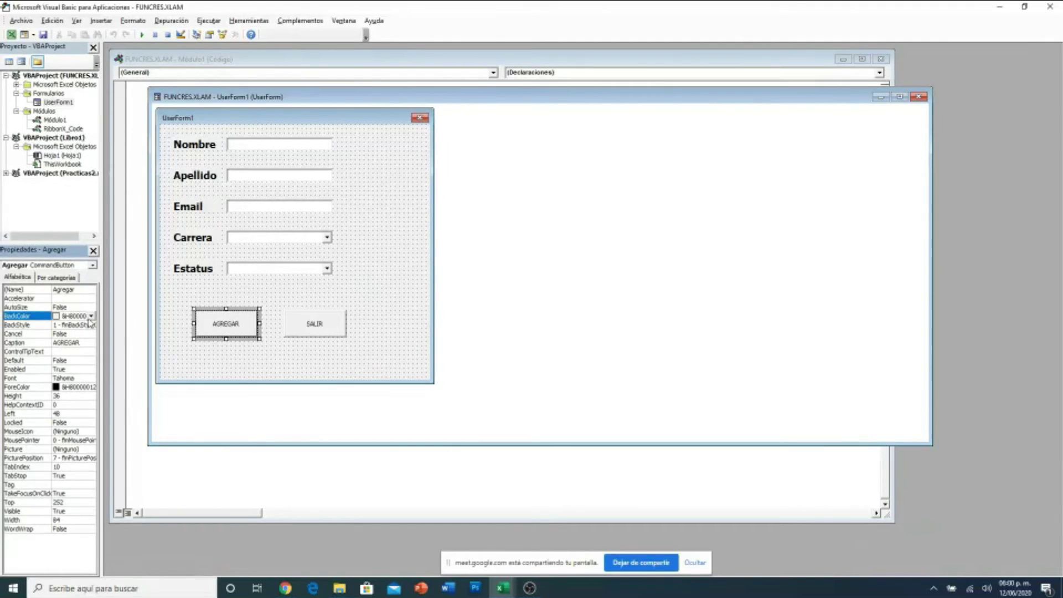
click(91, 317)
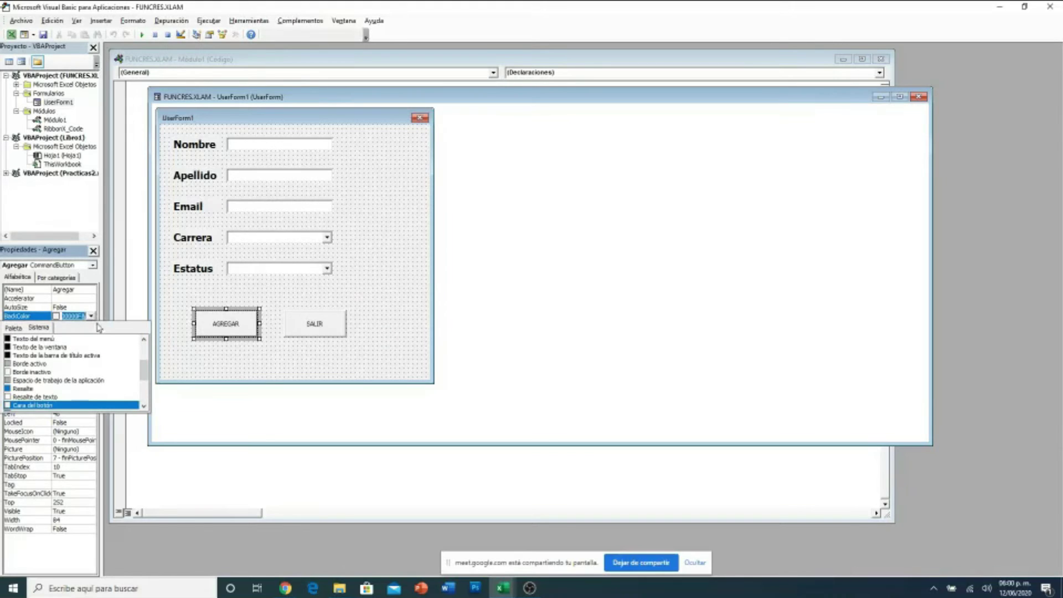
drag(145, 367, 142, 351)
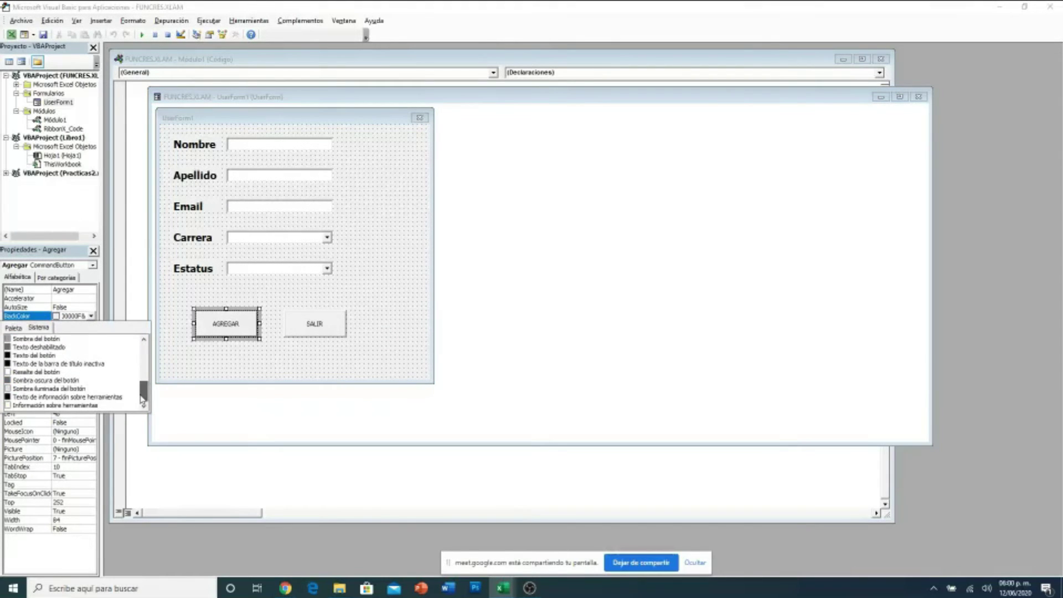
click(18, 331)
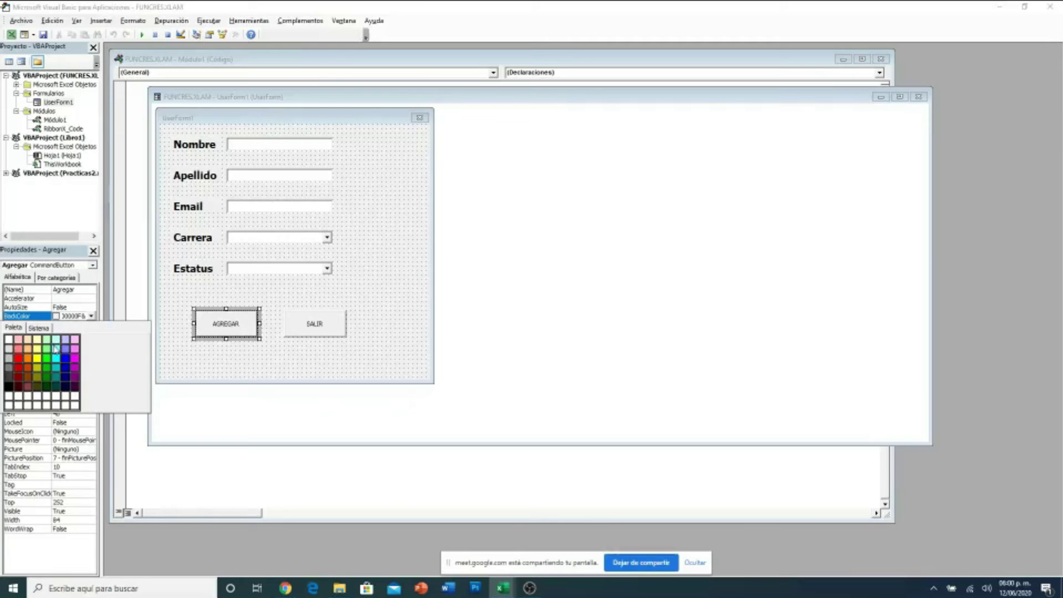
click(47, 377)
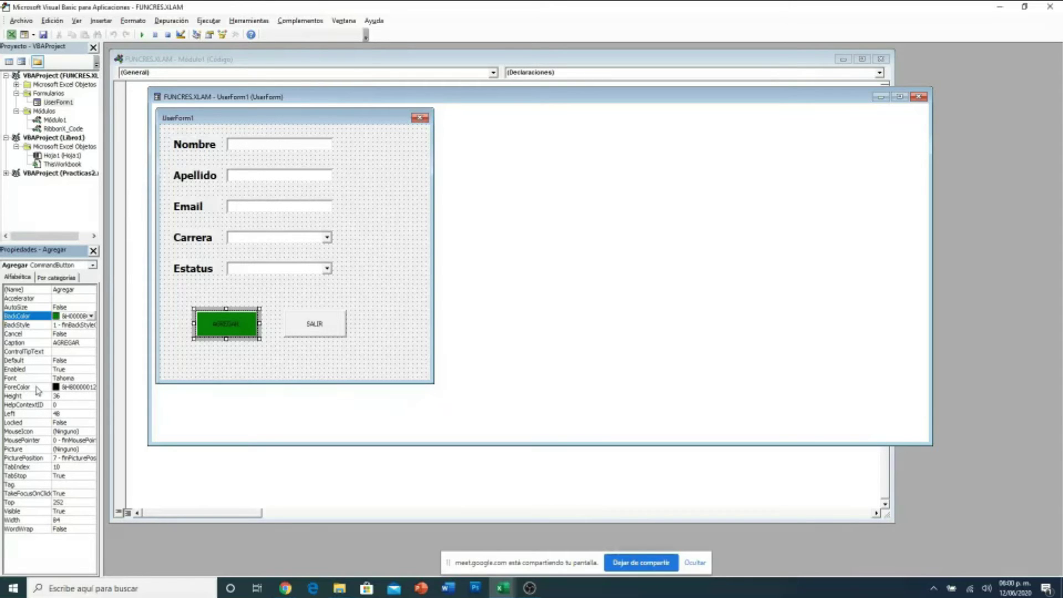
Give the AGREGAR caption white text in bold 10-point Tahoma
click(74, 387)
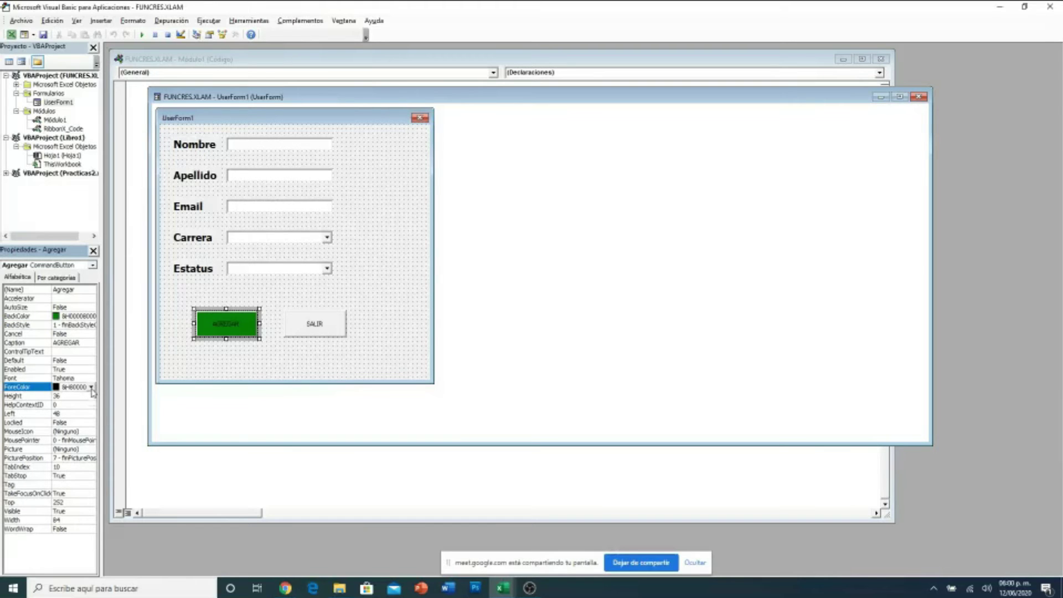
click(91, 387)
click(15, 399)
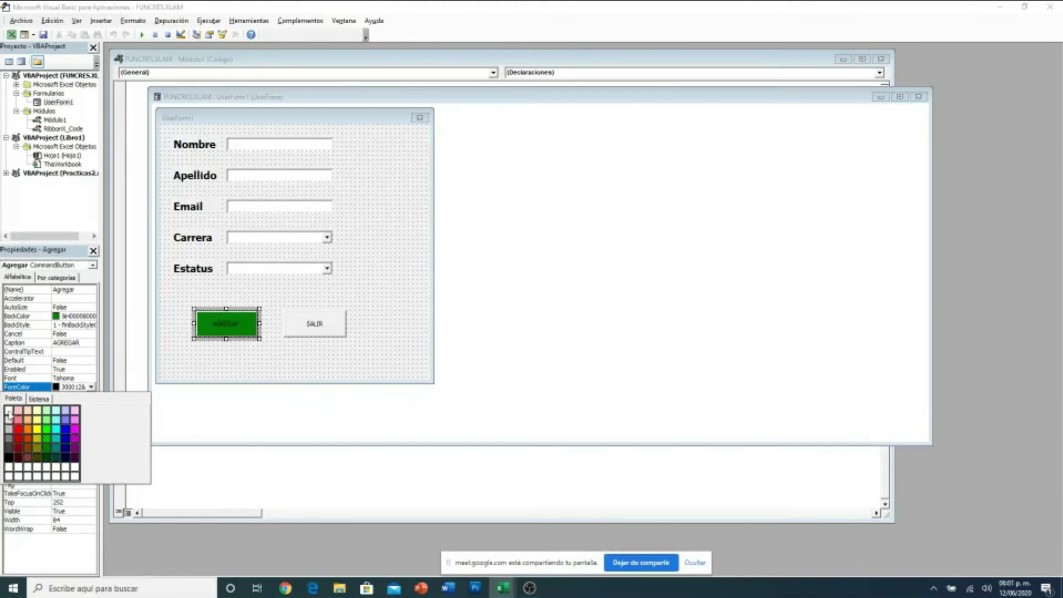
click(9, 411)
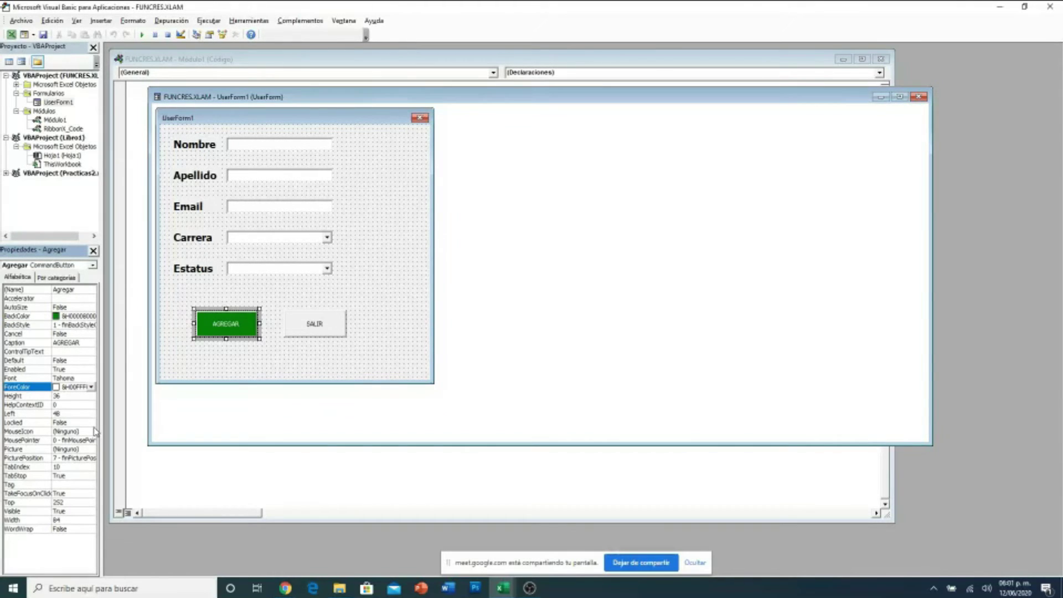
click(29, 379)
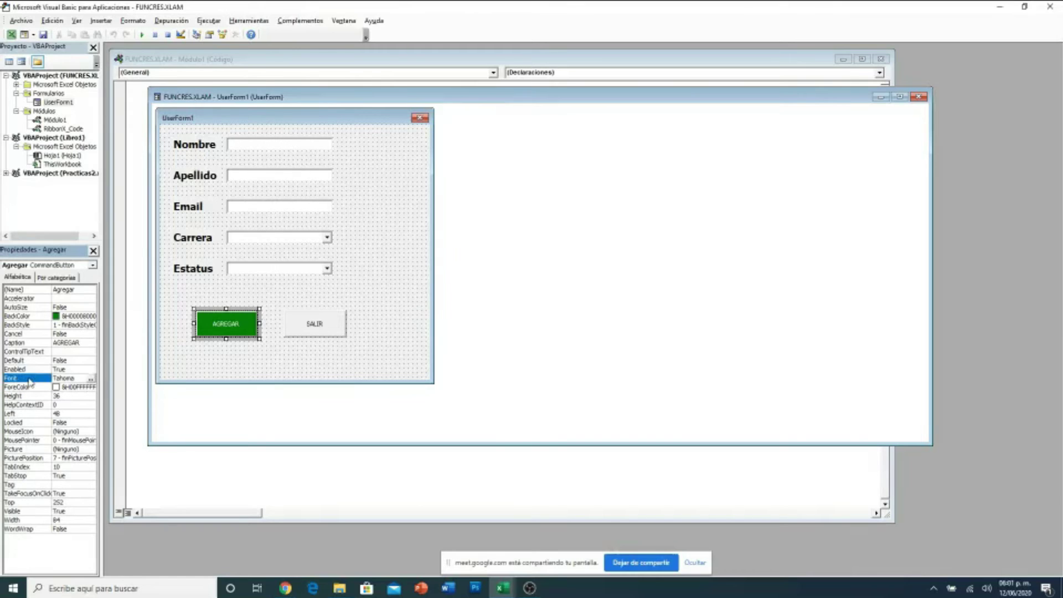
click(90, 379)
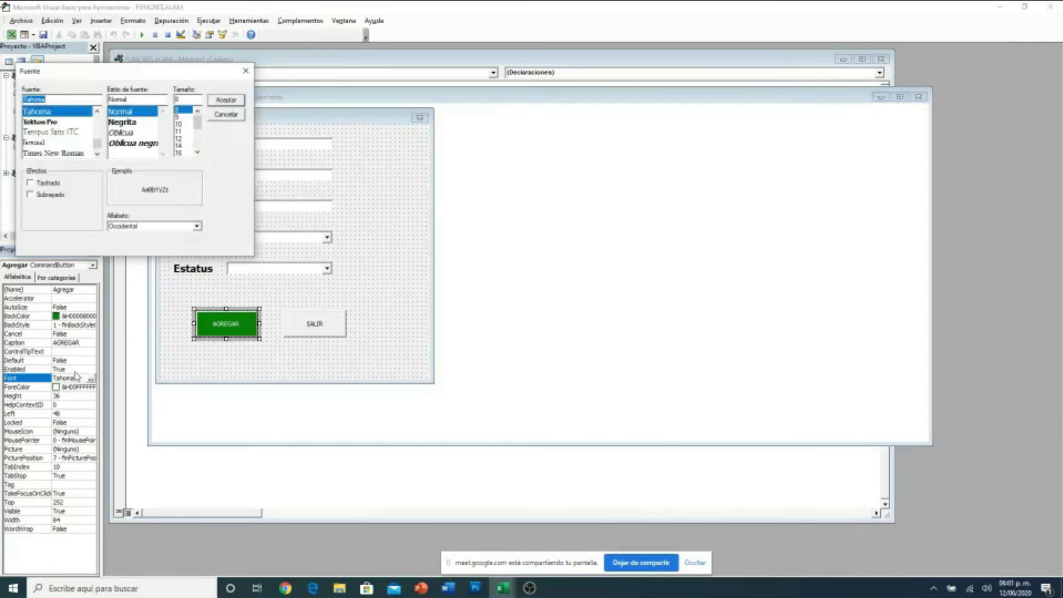
click(183, 124)
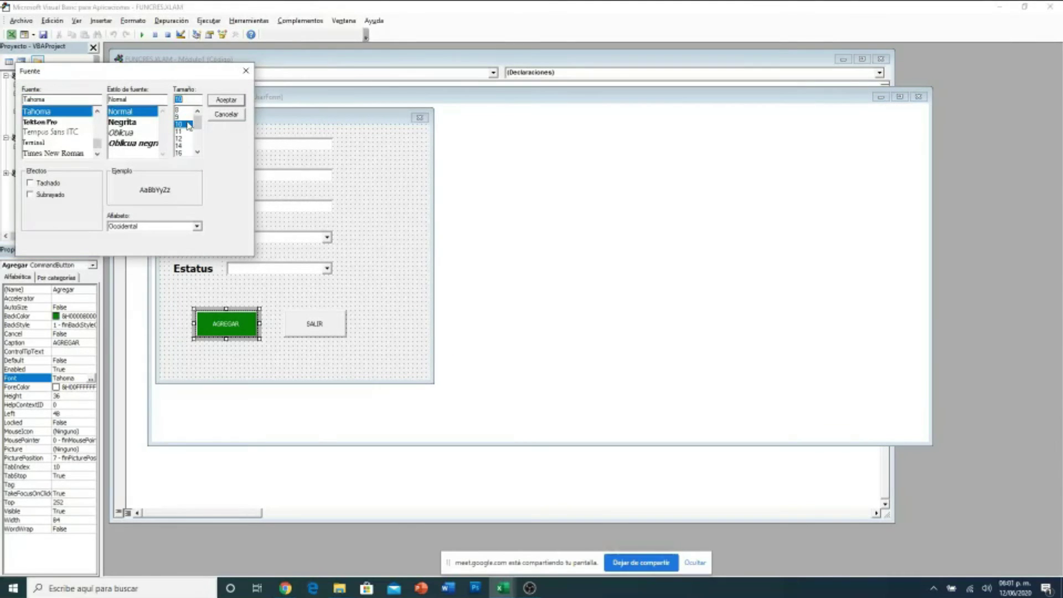
click(123, 122)
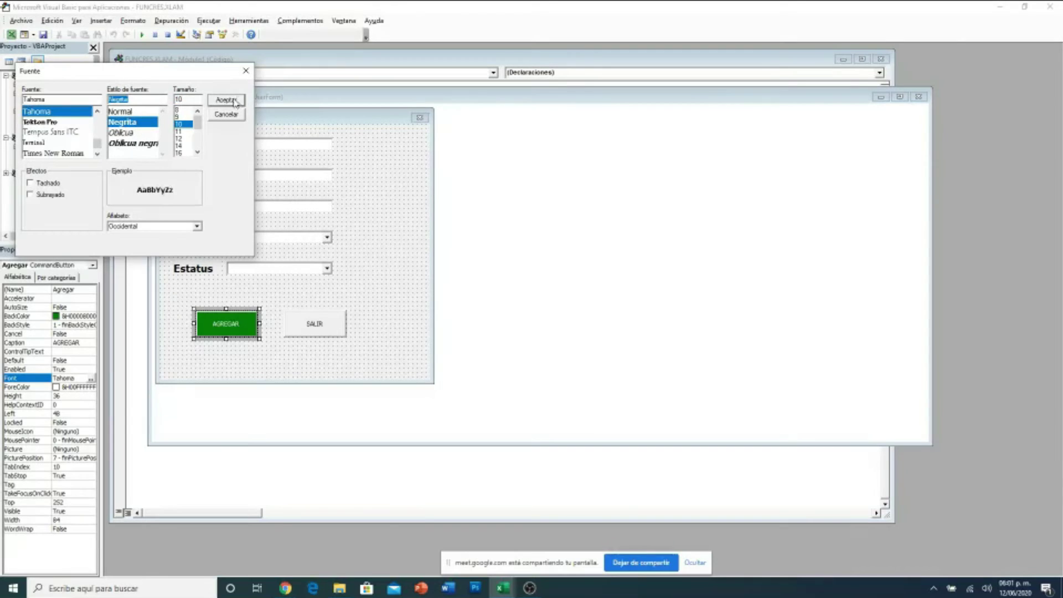
click(226, 100)
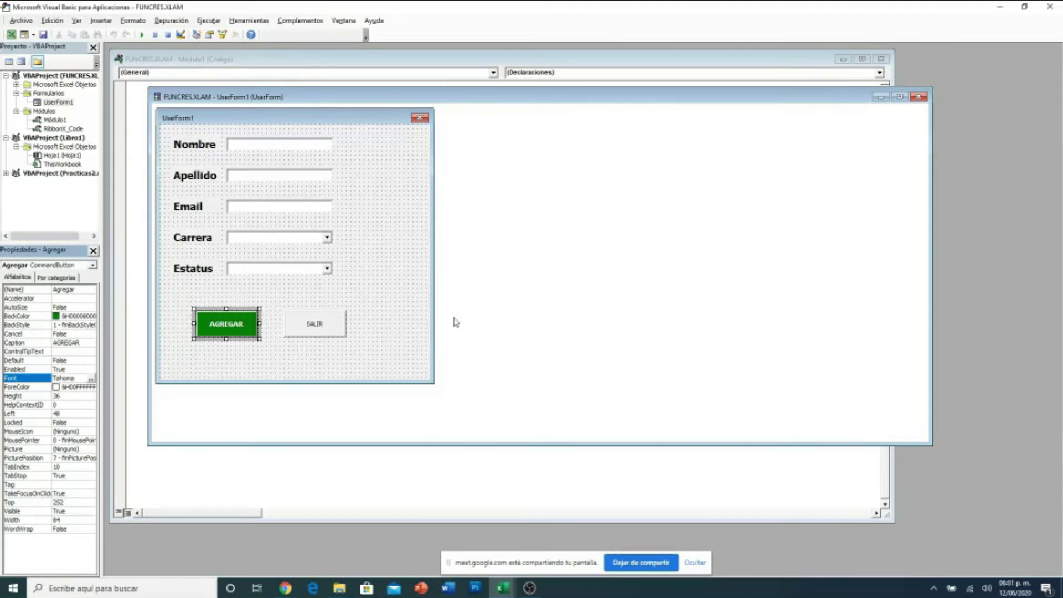
Make the SALIR button's background red and its caption white
click(326, 328)
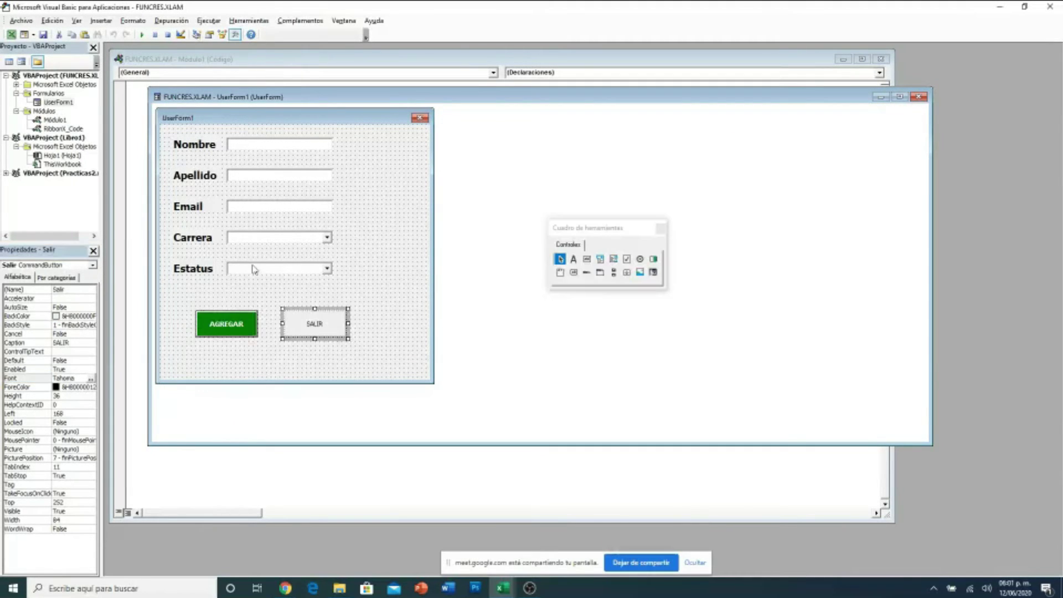
click(61, 316)
click(91, 316)
click(13, 329)
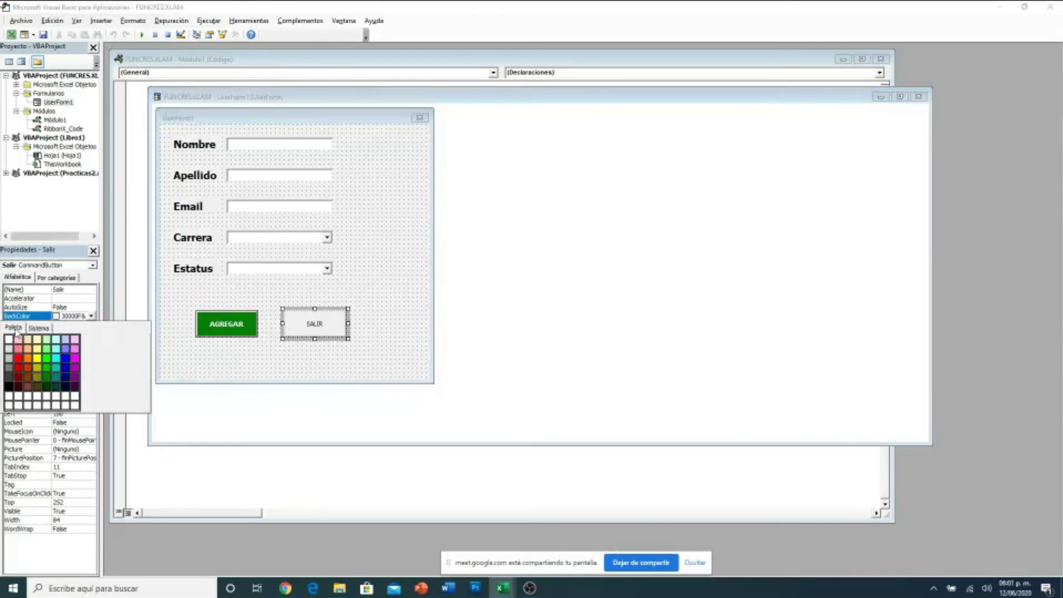
click(19, 368)
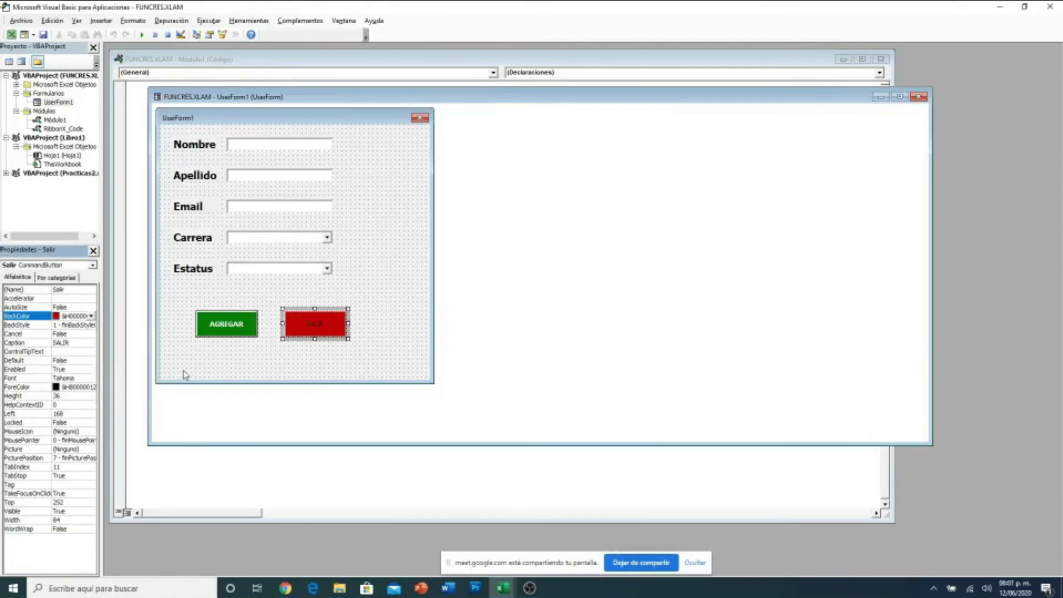
click(66, 387)
click(91, 387)
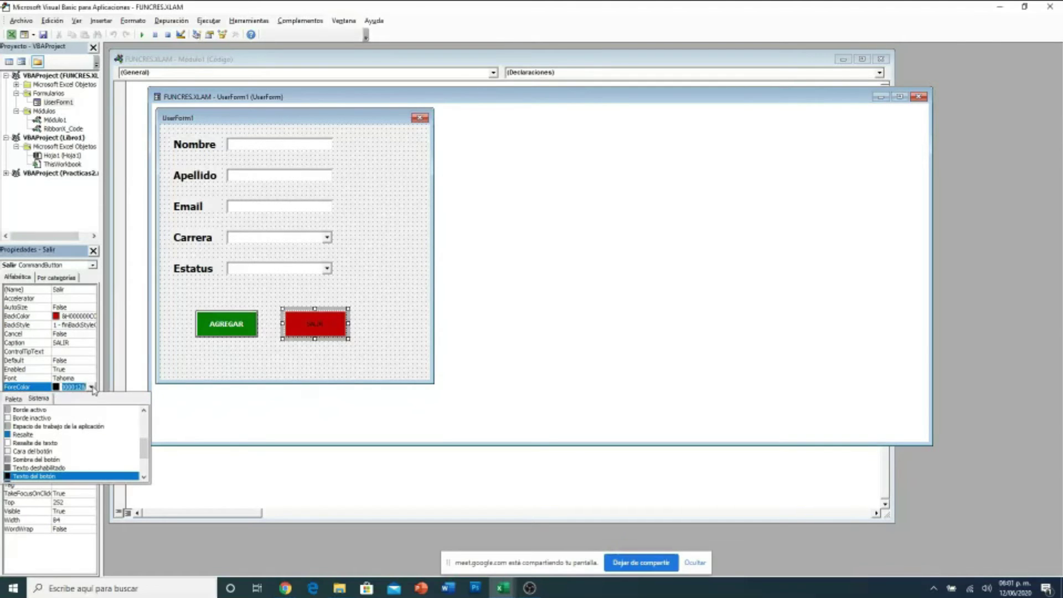
click(14, 398)
click(9, 411)
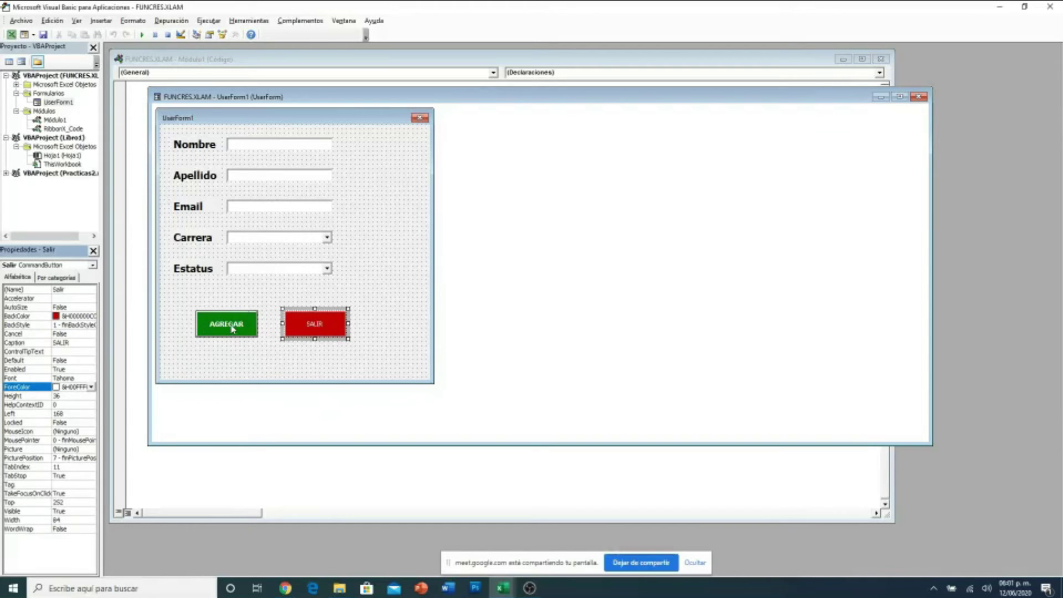
click(384, 230)
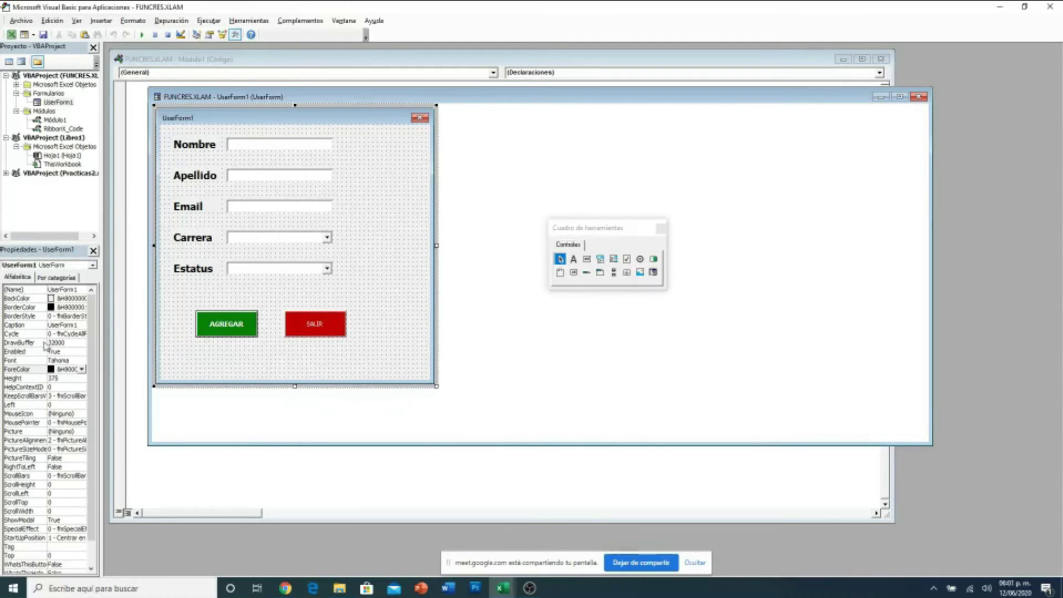
click(66, 300)
click(82, 298)
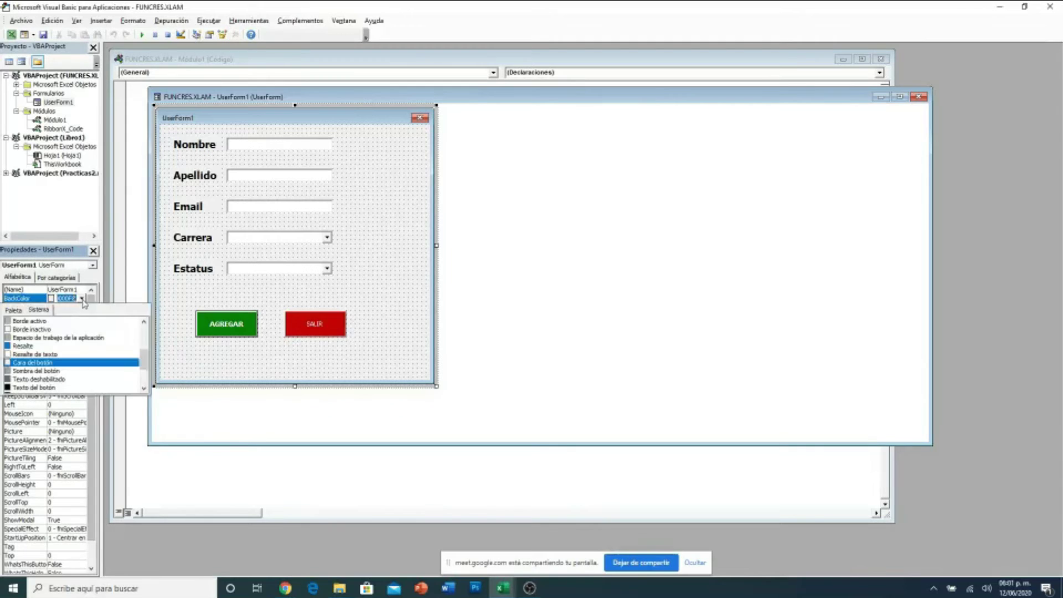
click(13, 311)
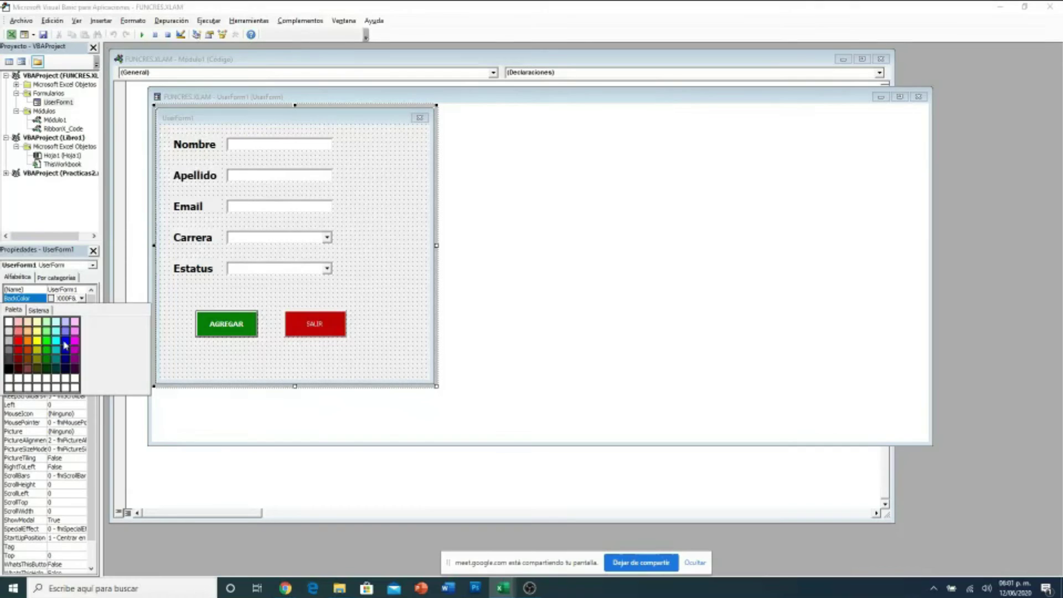
click(65, 341)
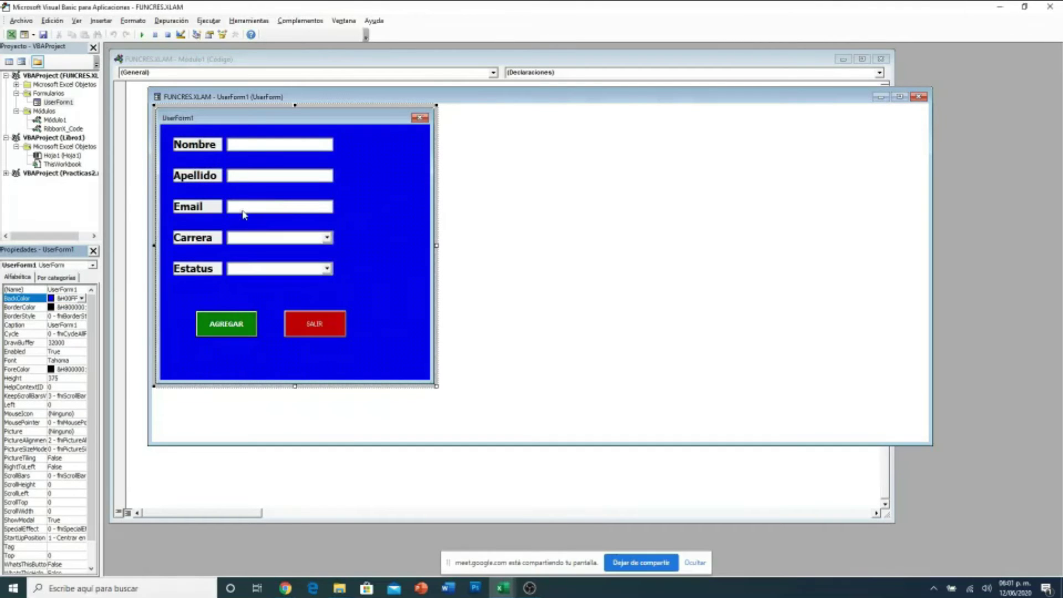
click(82, 298)
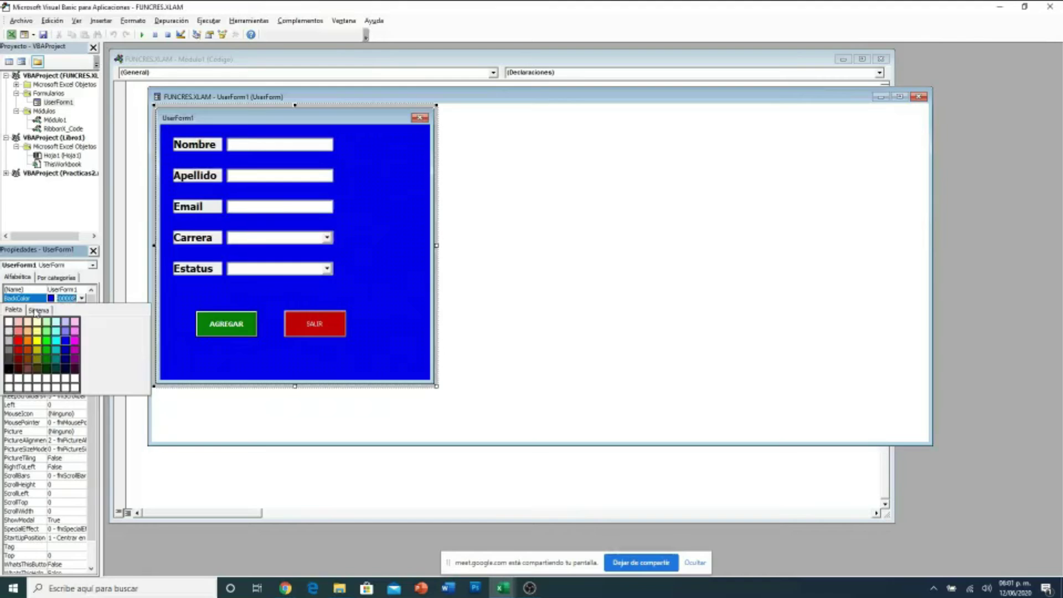
click(37, 310)
click(28, 327)
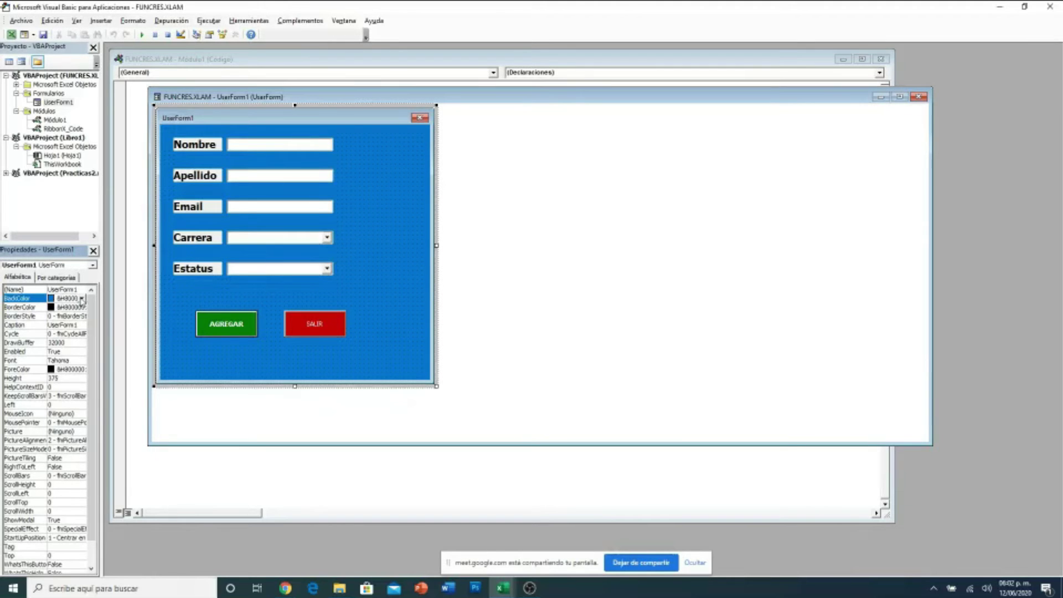
click(82, 298)
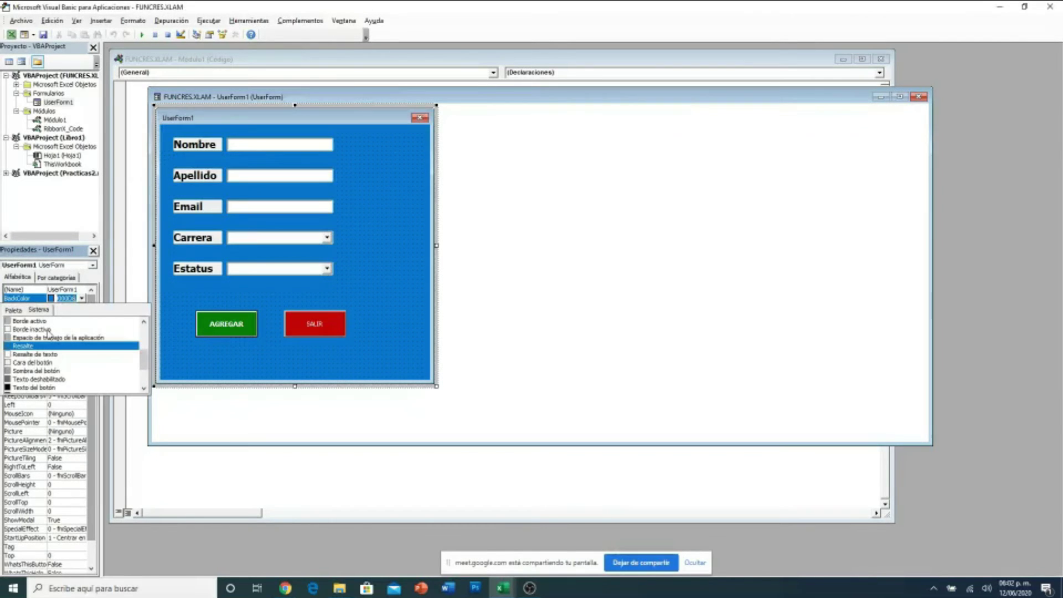
click(48, 330)
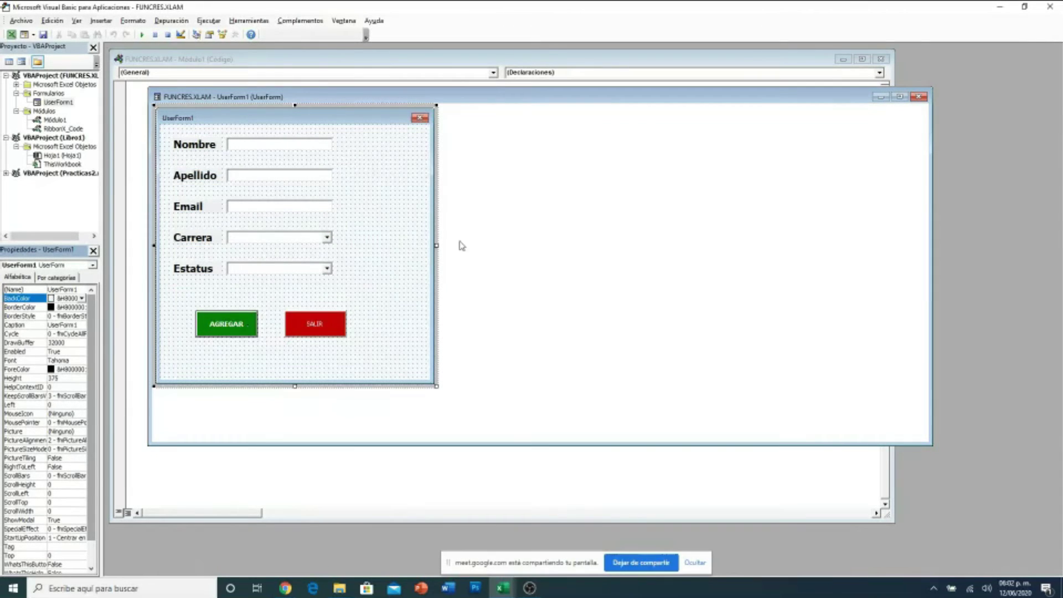
click(353, 130)
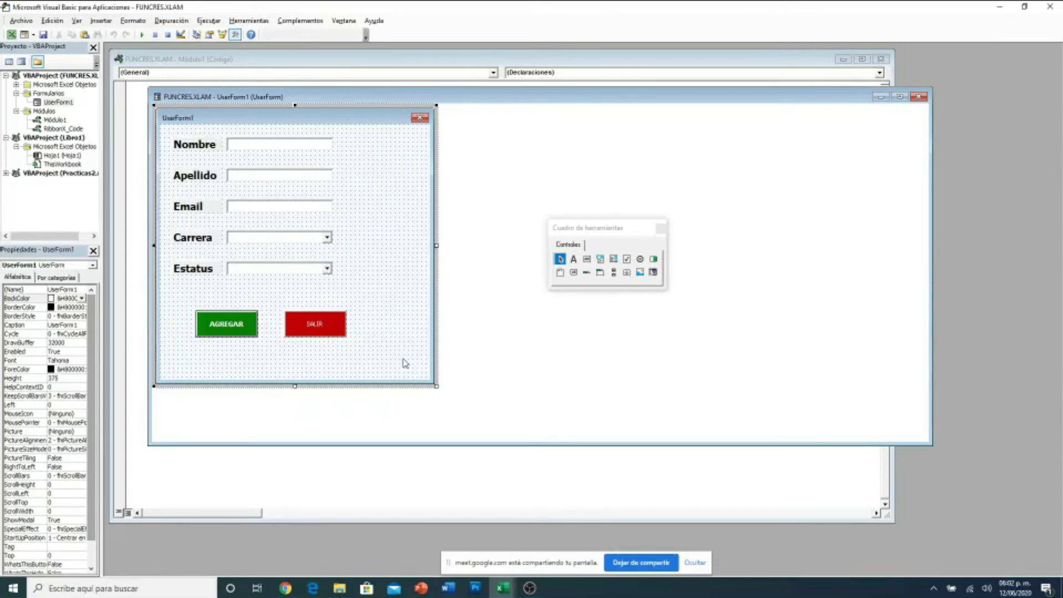
click(143, 34)
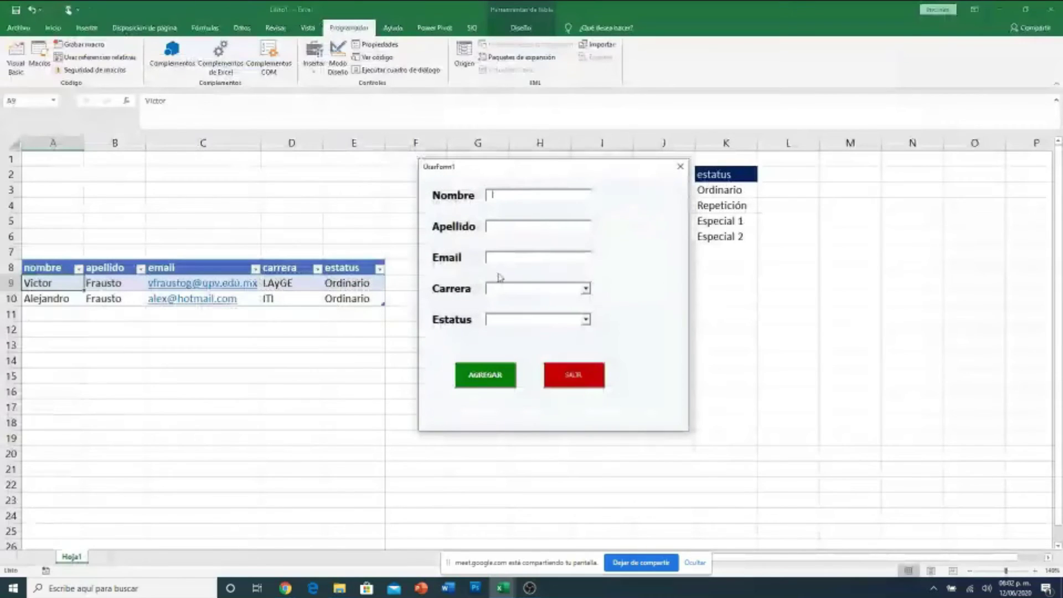
text(dgdfdfgdf)
click(506, 226)
text(fgdgldfg)
key(Tab)
text(dfgdfg)
click(586, 289)
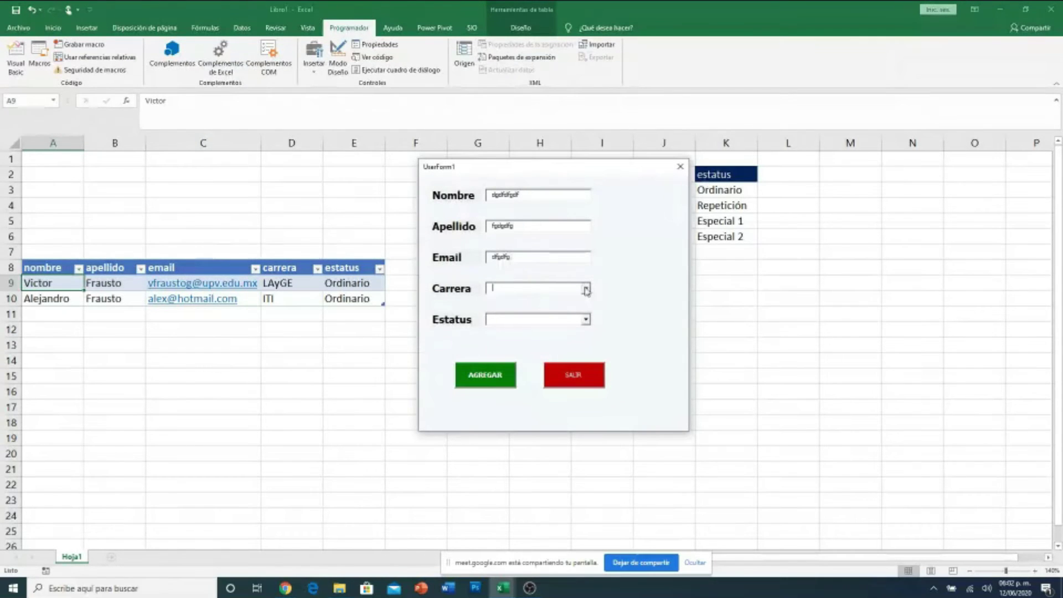
click(492, 377)
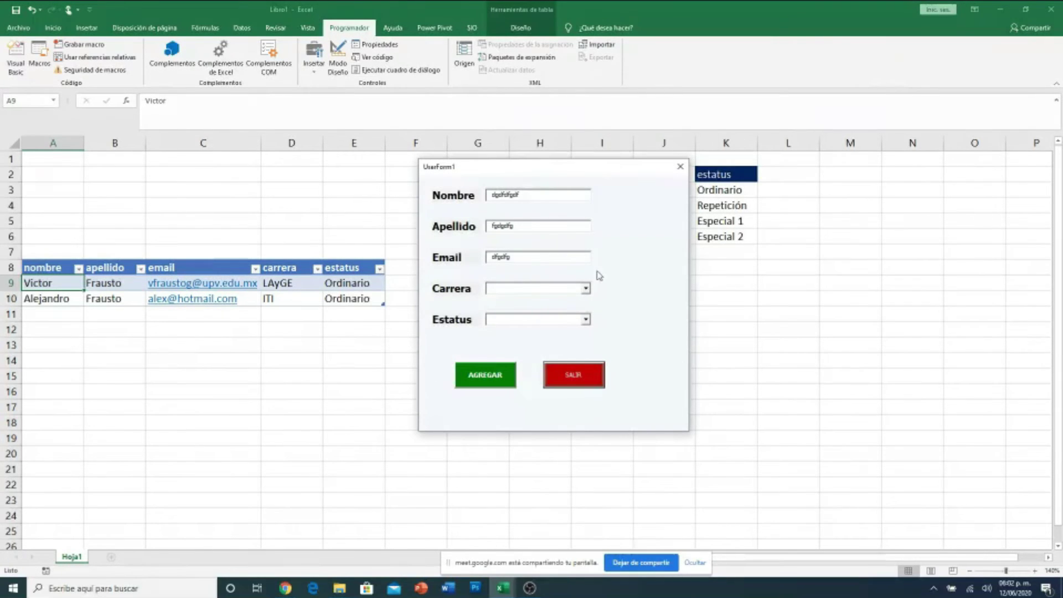
click(681, 169)
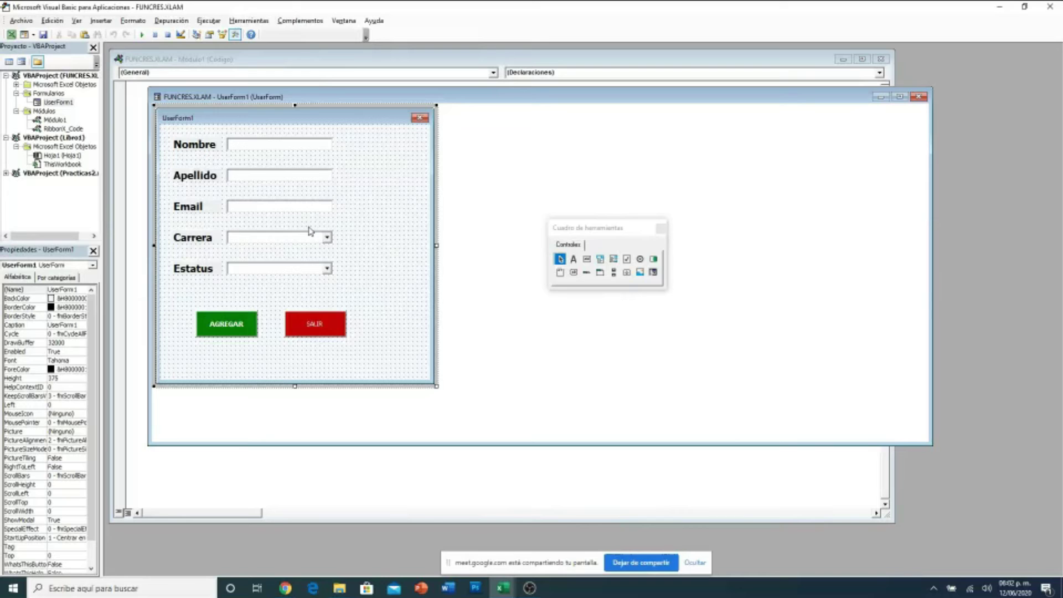
Check the names of the Nombre, Apellido, Email and Carrera controls, then bring up Excel
click(270, 145)
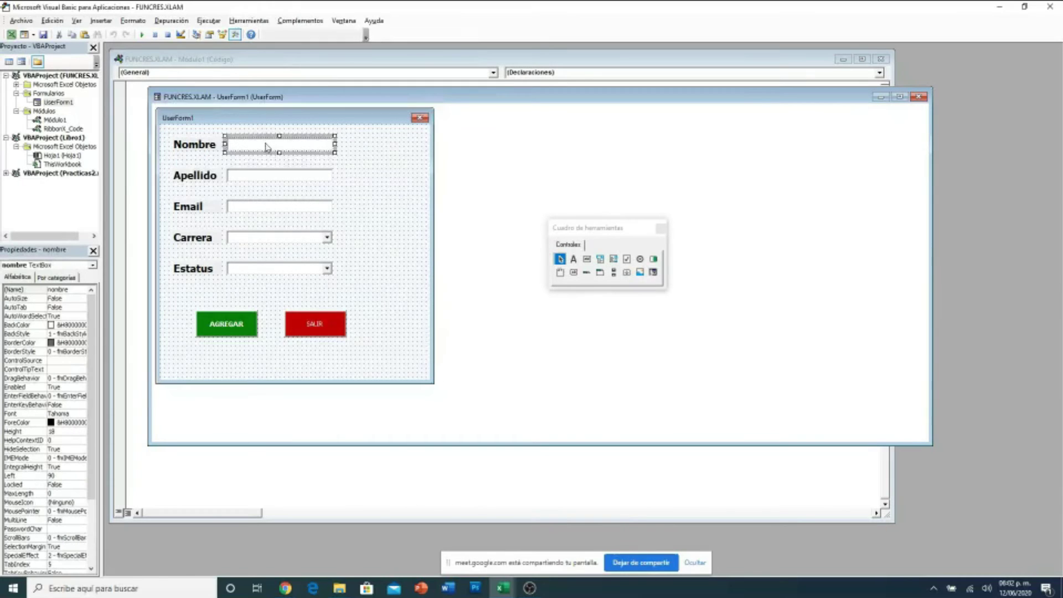
click(267, 178)
click(267, 207)
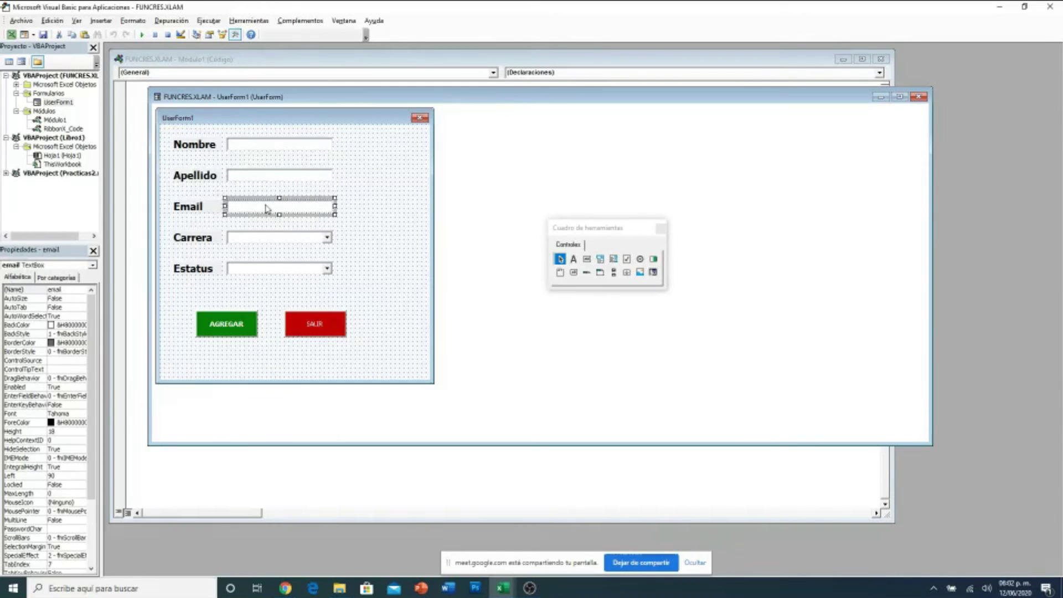
click(330, 244)
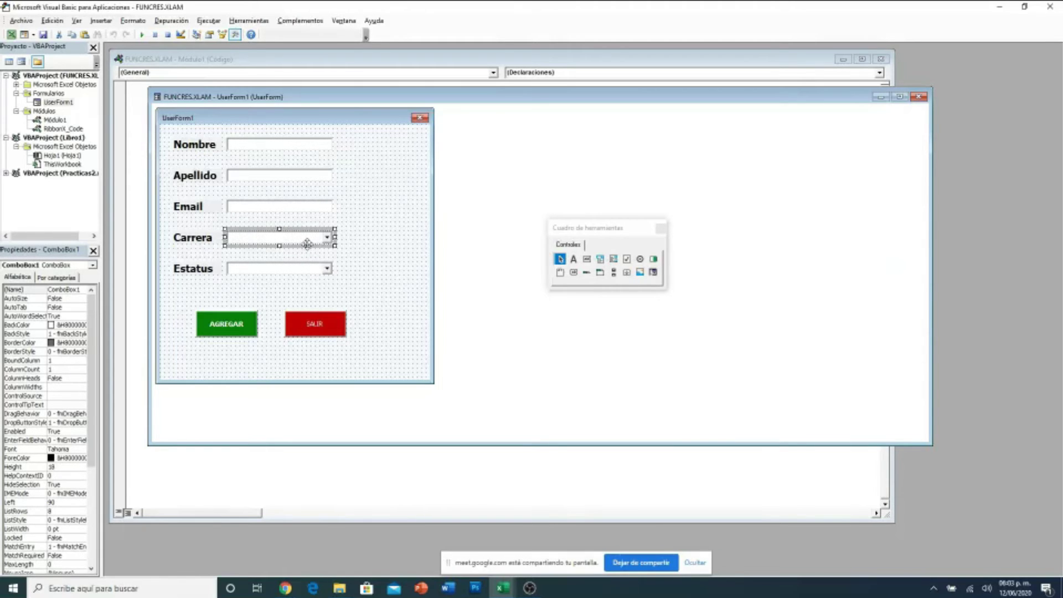
click(499, 591)
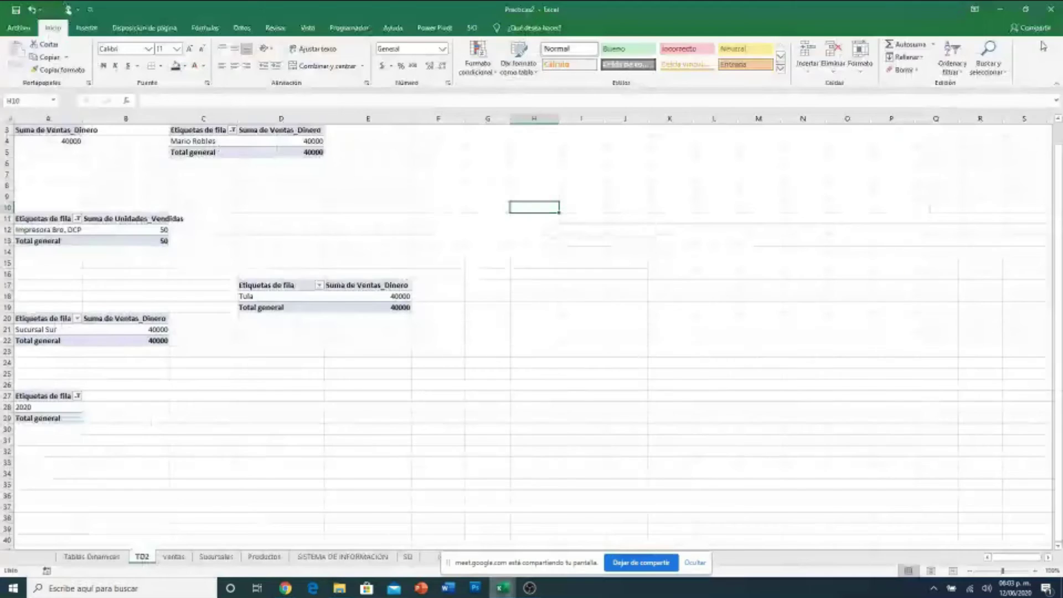
Review the carrera values in I3:I7 and estatus values in K3:K6, then return to the VBA editor
click(519, 545)
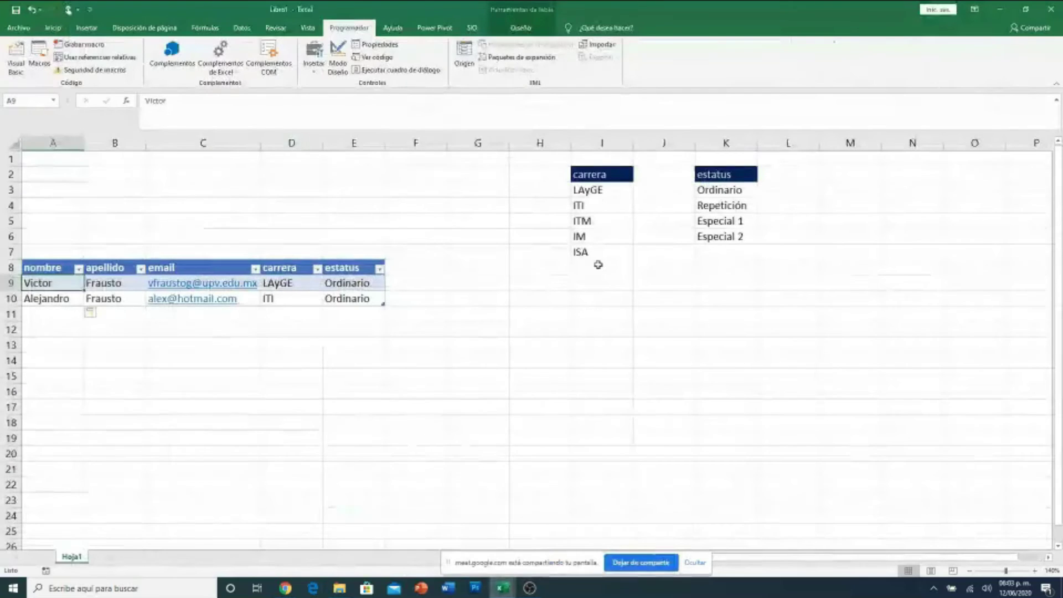
drag(592, 191, 594, 252)
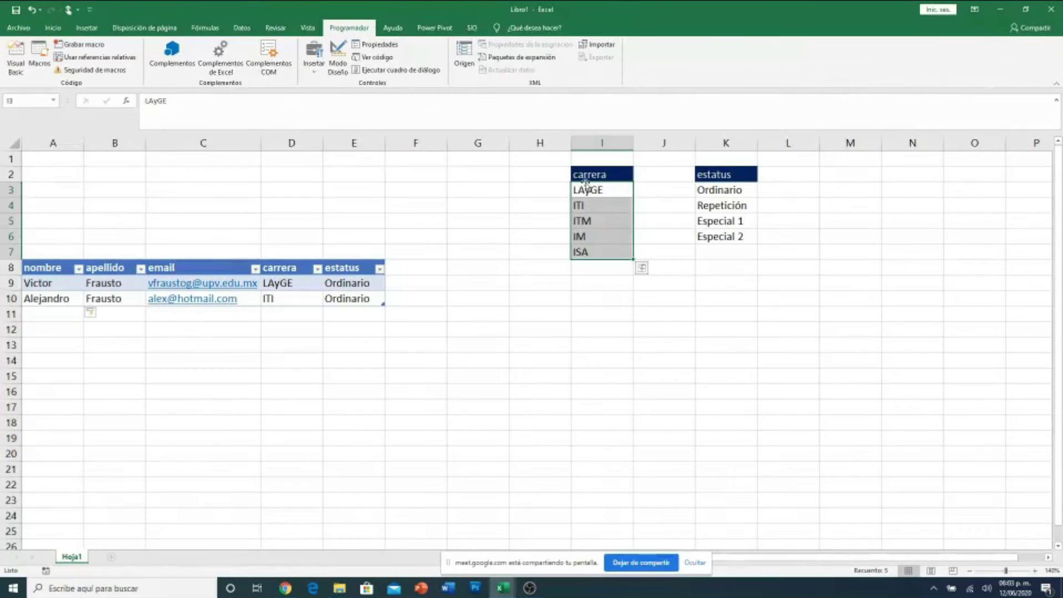
drag(715, 191, 723, 239)
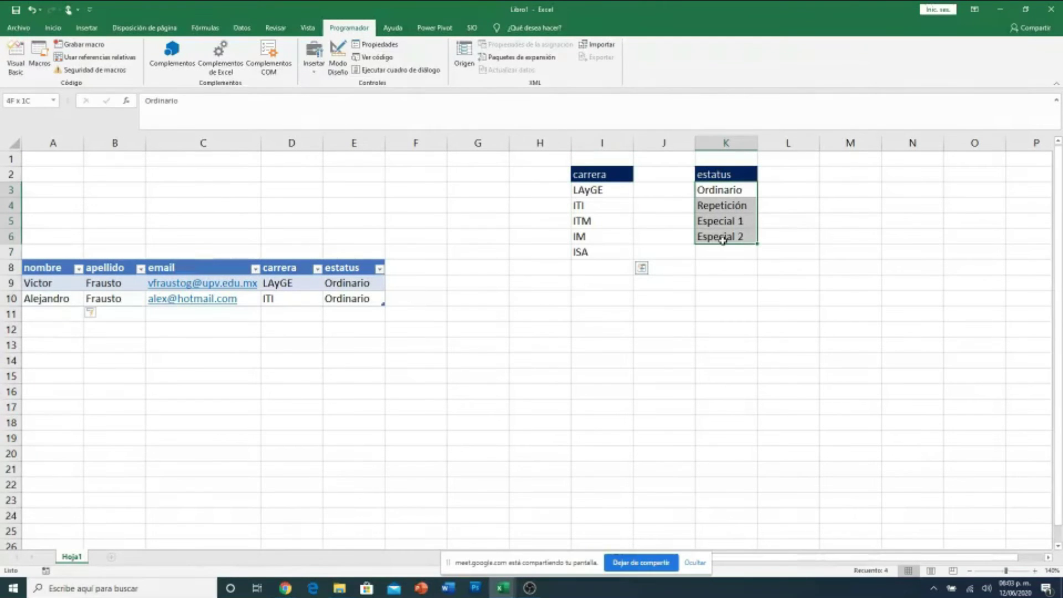
drag(594, 189, 602, 244)
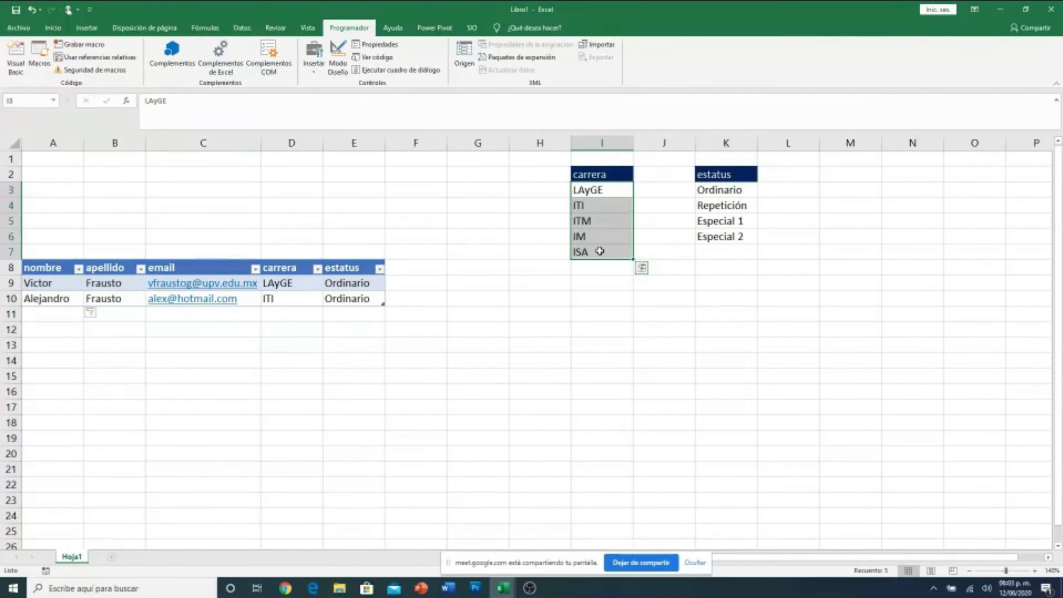
click(503, 589)
click(598, 545)
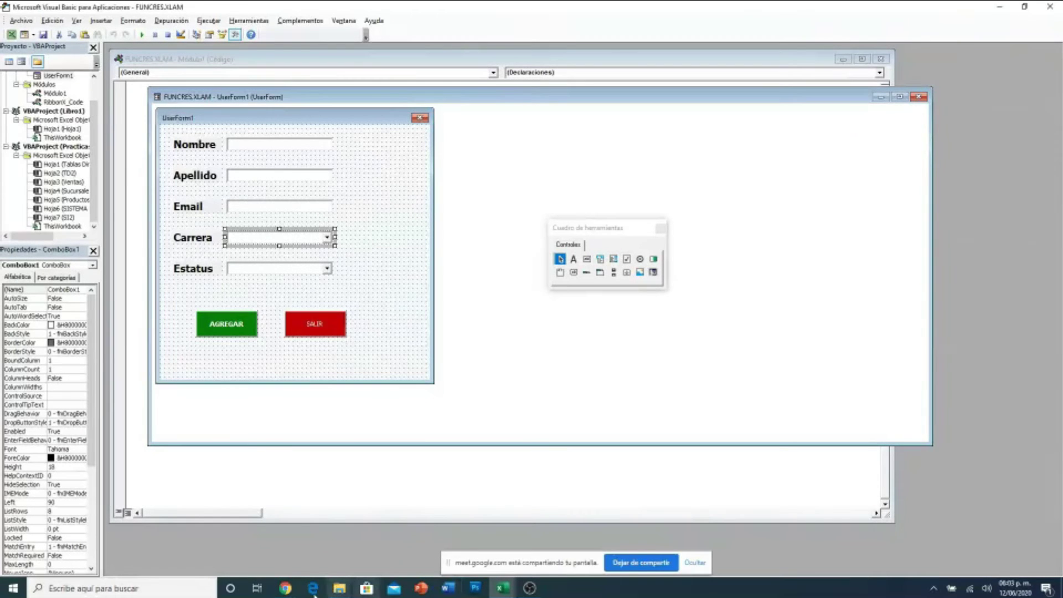
mouse_move(285, 588)
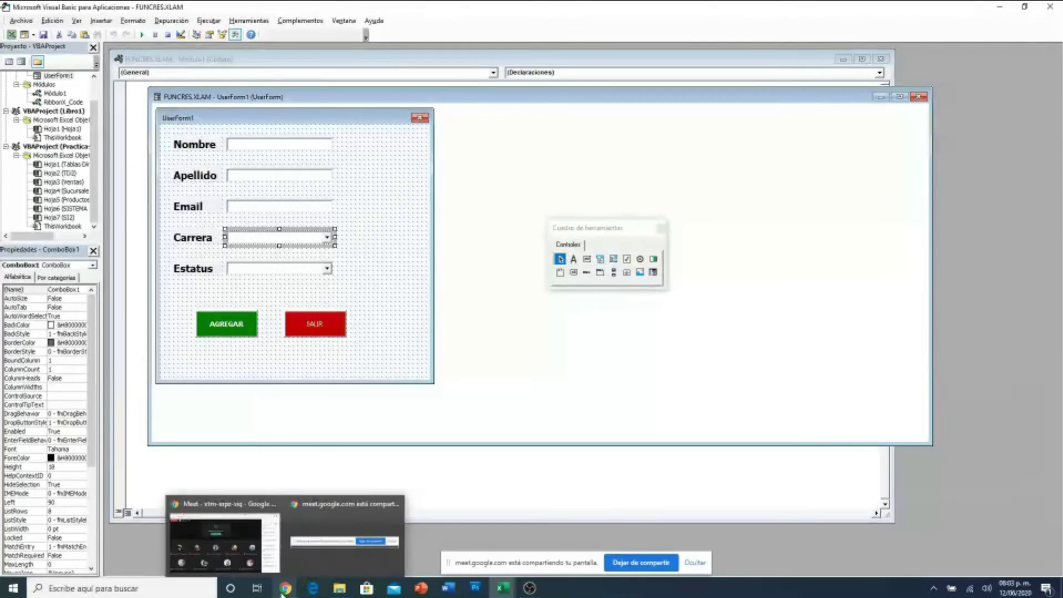
Switch to the Google Meet call in Chrome
click(224, 540)
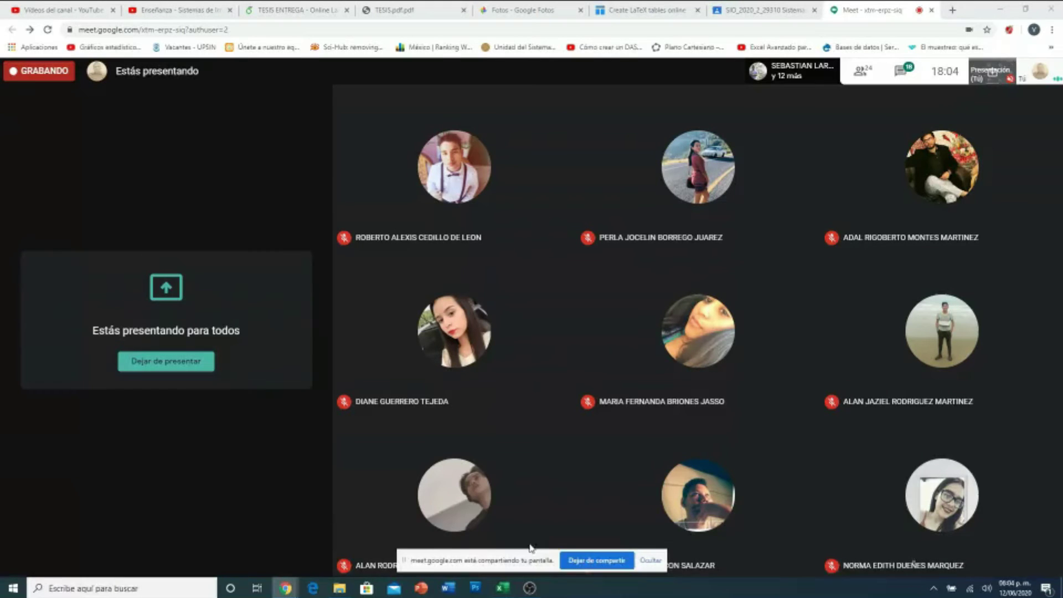
mouse_move(502, 588)
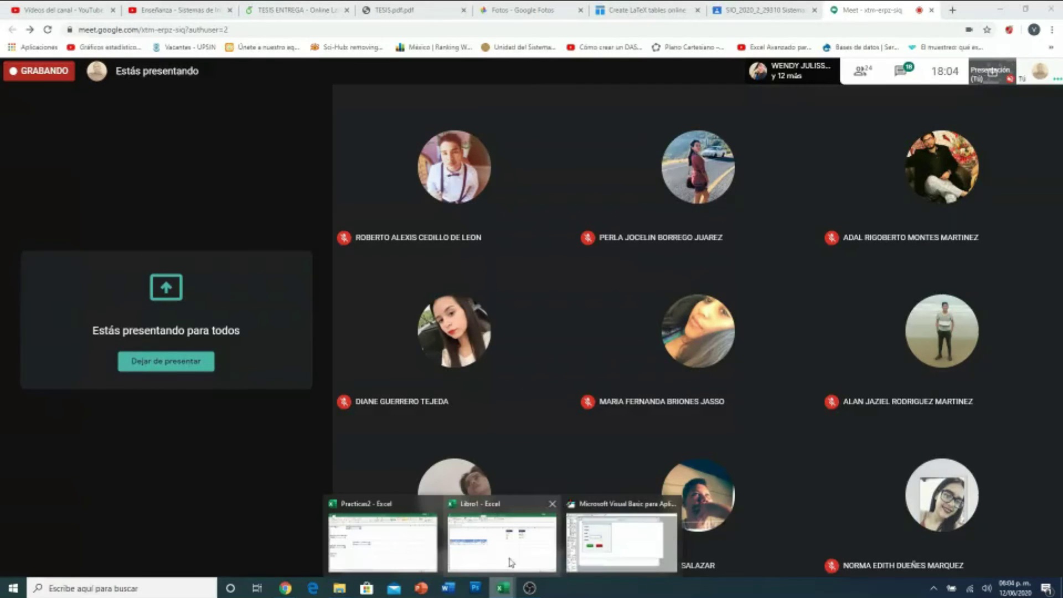
Return from Google Meet to the VBA form designer showing UserForm1
click(620, 537)
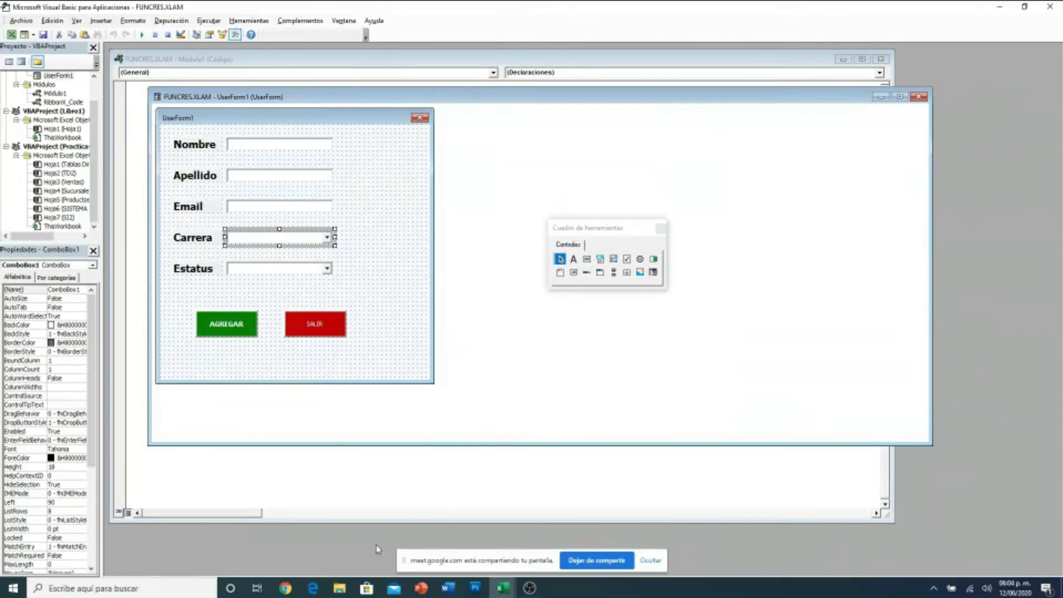
Check the names of the Nombre, Apellido and Email text boxes
click(265, 208)
click(265, 177)
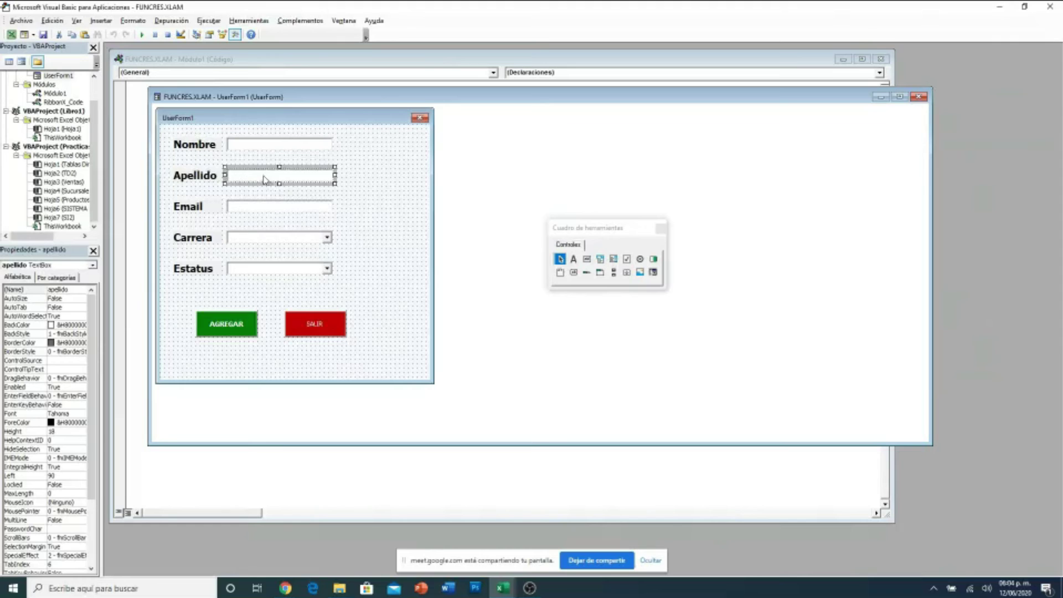
click(265, 147)
click(265, 177)
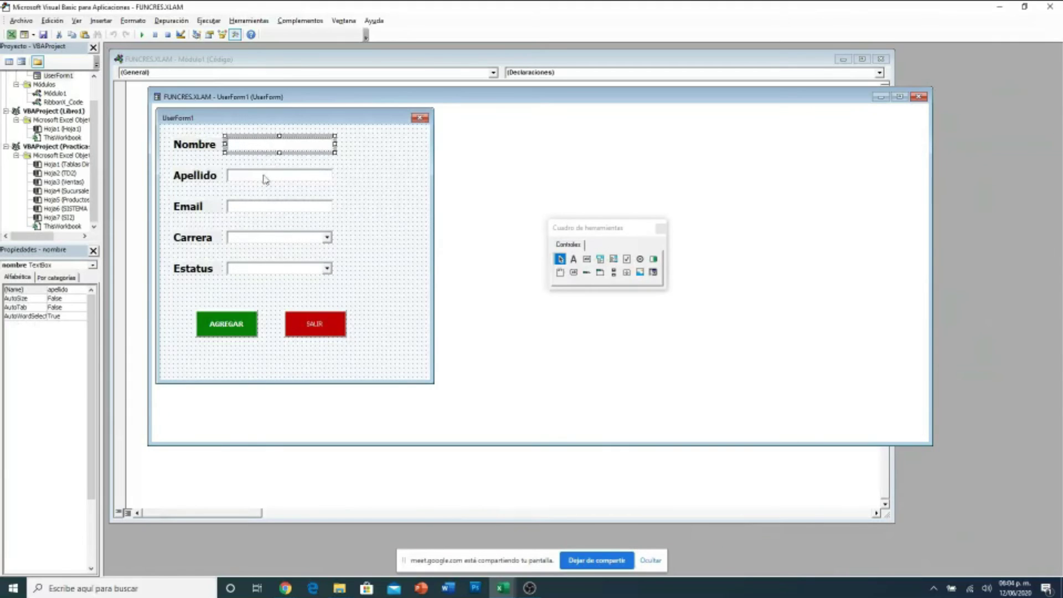
click(272, 206)
click(264, 146)
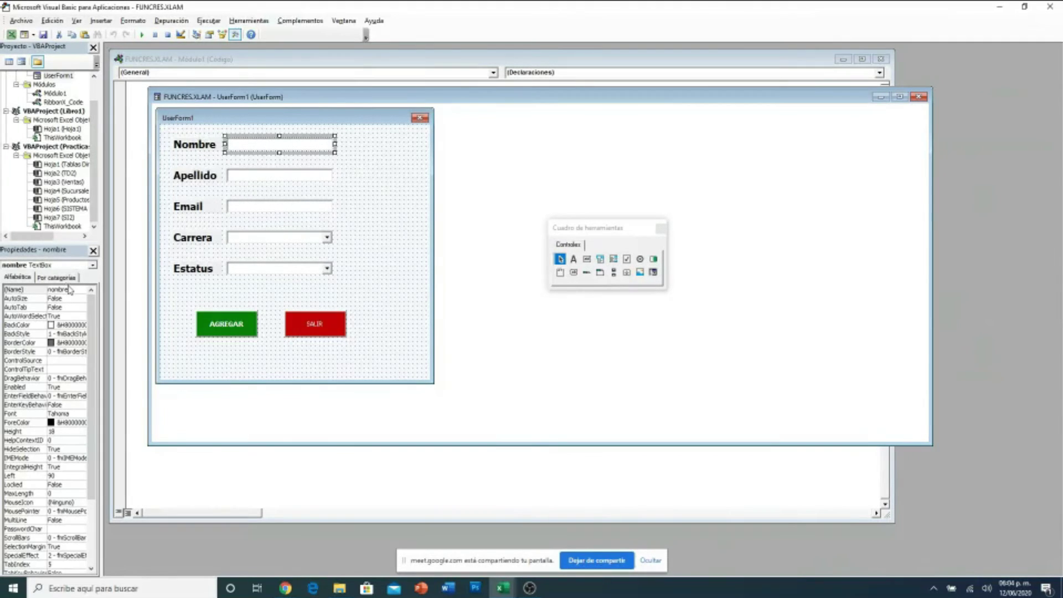
click(243, 181)
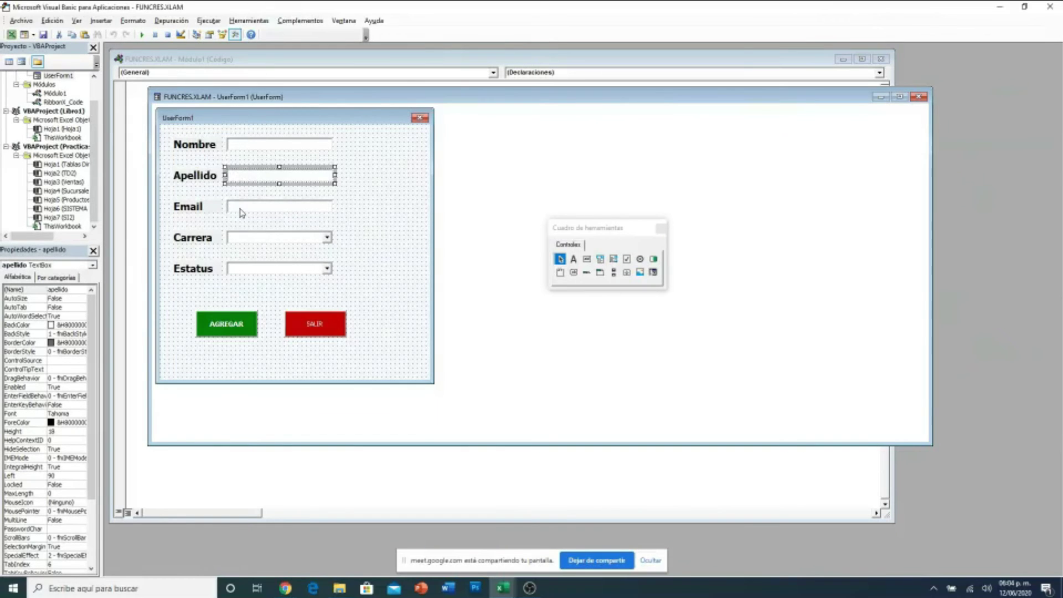
click(241, 212)
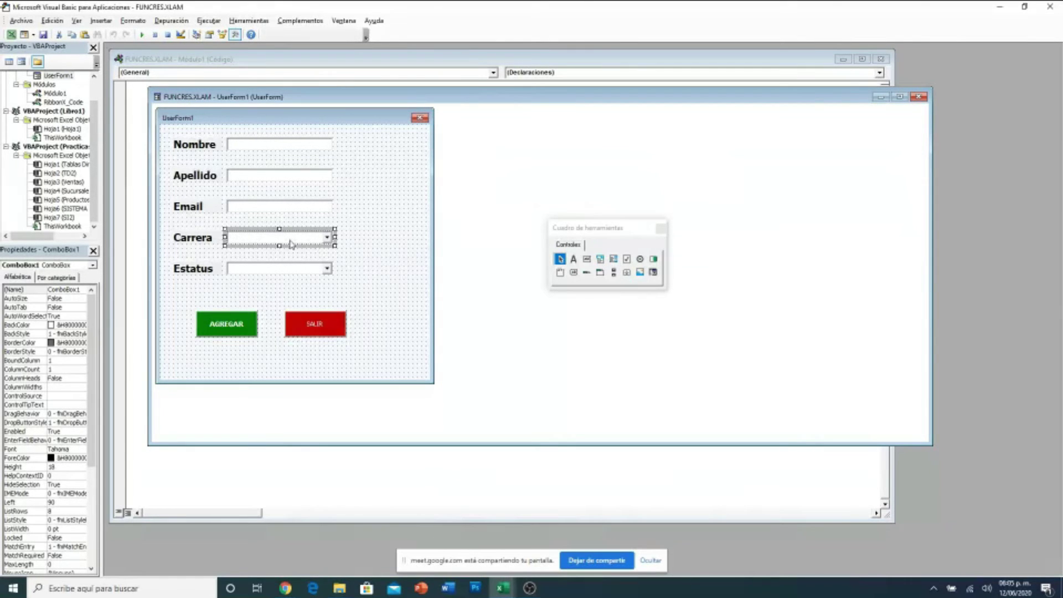
Rename the Carrera combo box to carrera and the Estatus combo box to estatus
click(65, 289)
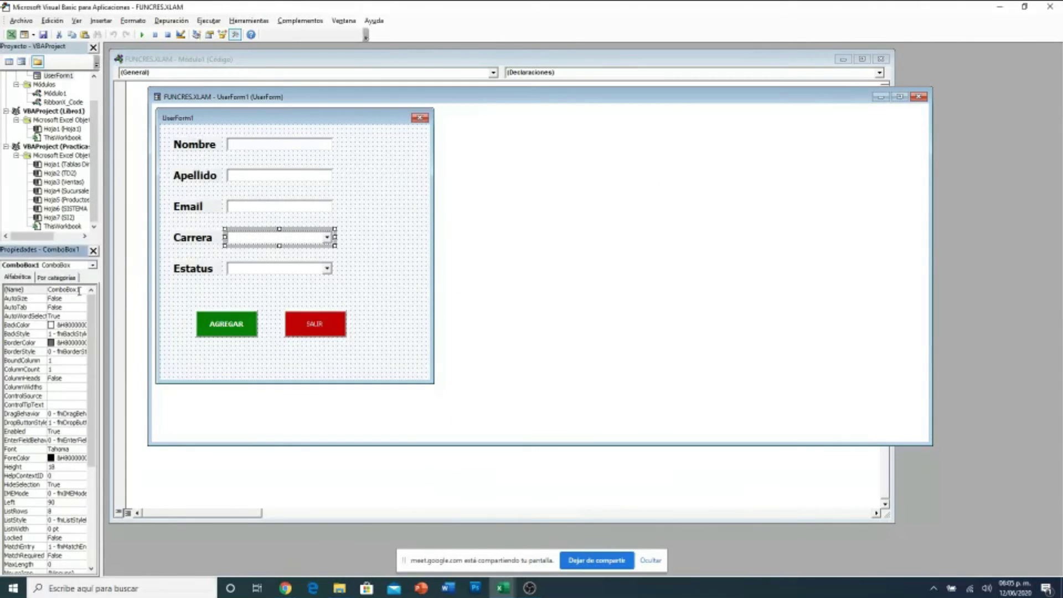
text(carrera)
click(267, 270)
click(76, 290)
text(estatus)
key(Return)
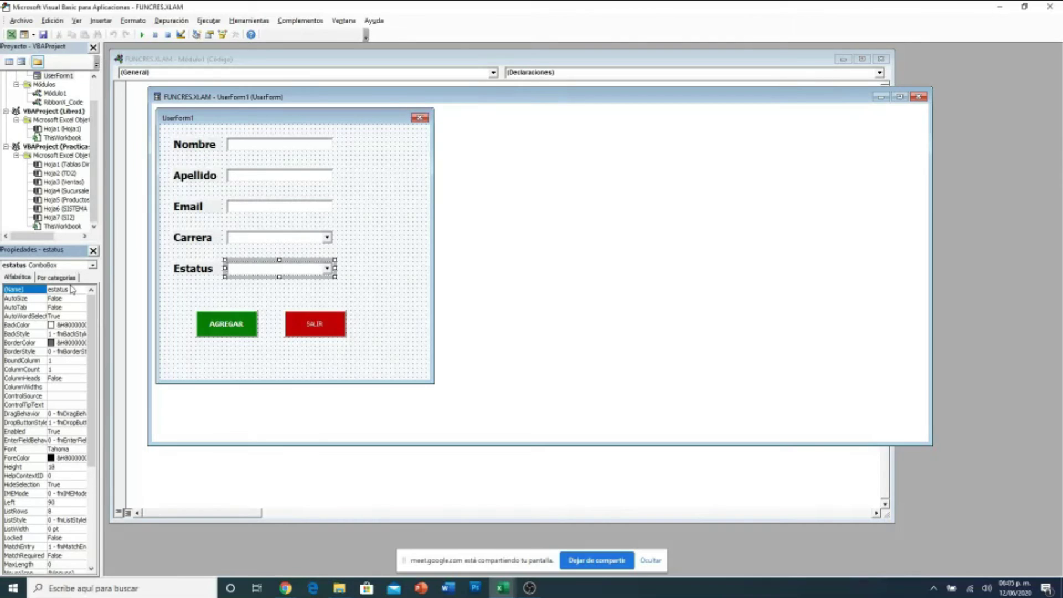
Verify both combo box names and move the Toolbox away from the form
click(261, 239)
click(264, 269)
click(265, 242)
click(262, 271)
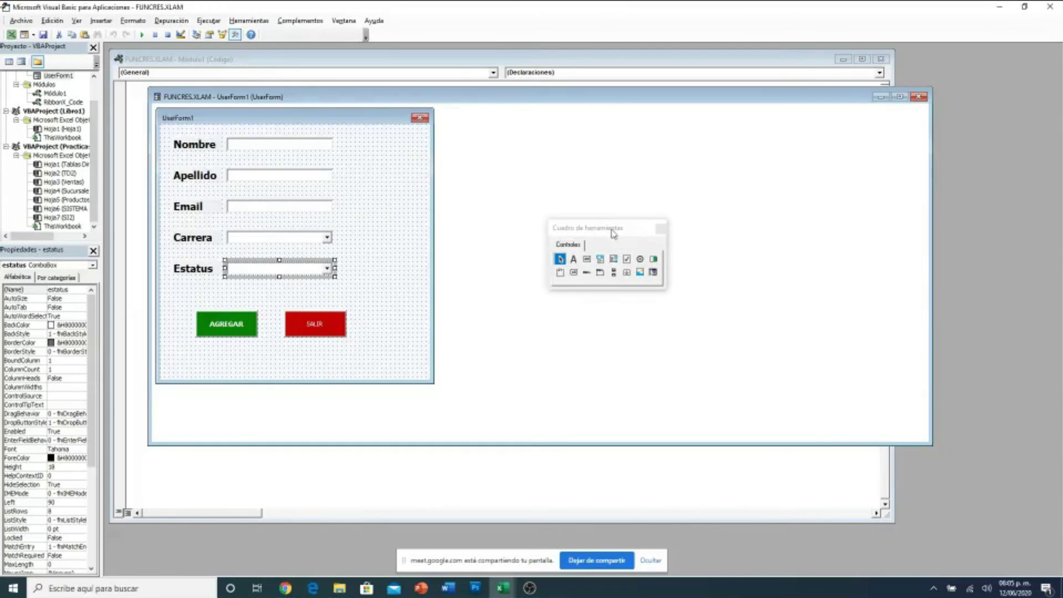
drag(613, 233, 818, 175)
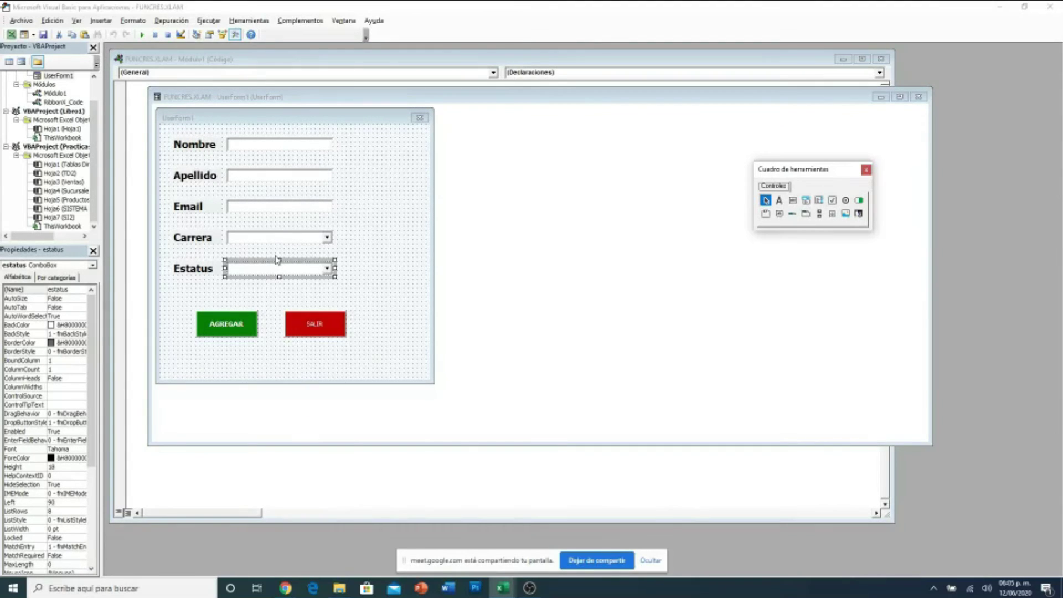
click(326, 242)
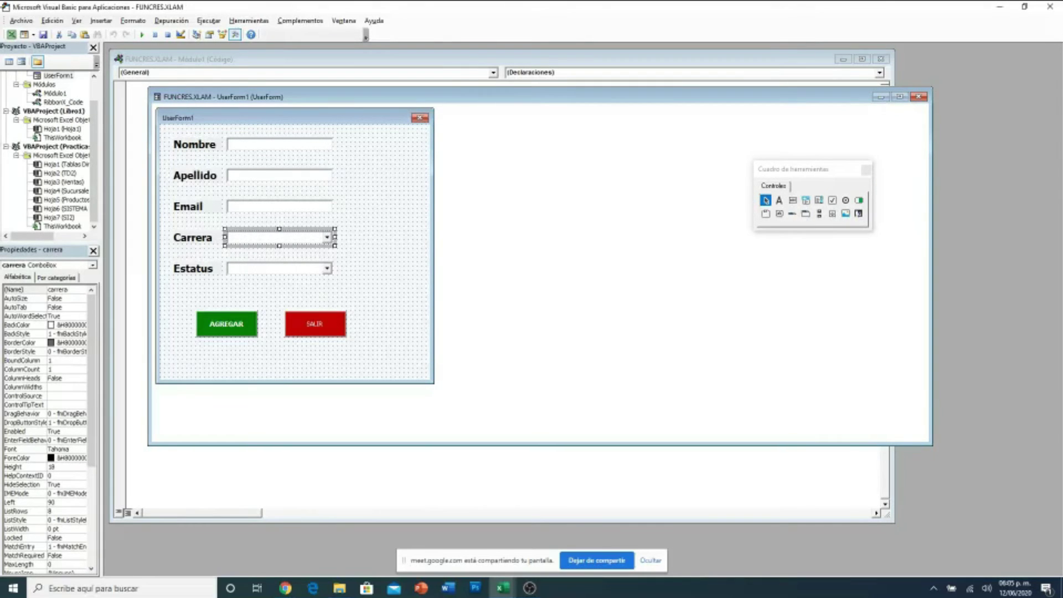
mouse_move(502, 589)
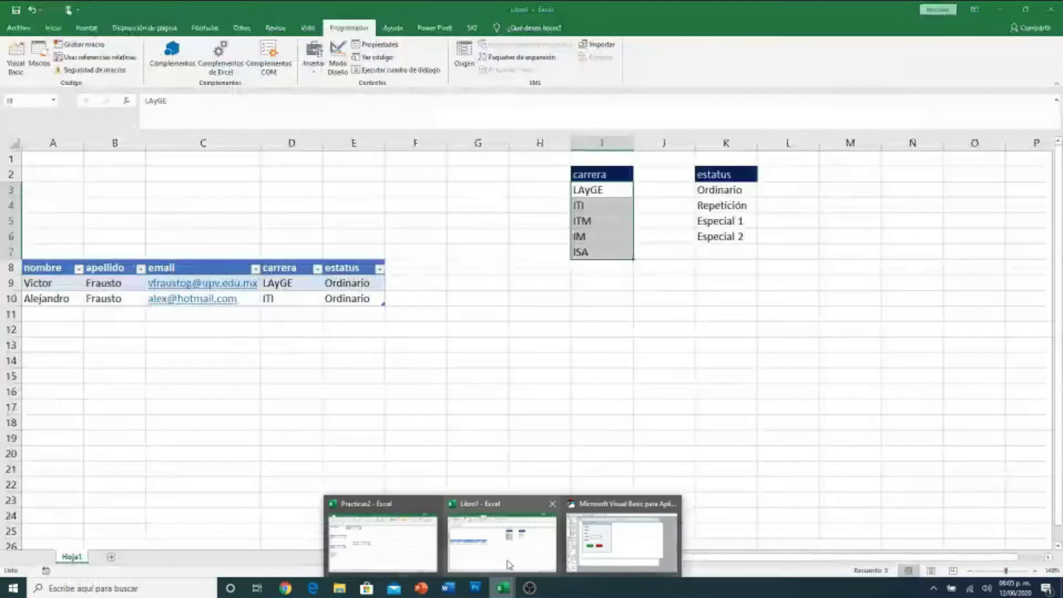
Rename the Hoja1 worksheet in Libro1 to DATOS, then return to the VBA editor
click(509, 563)
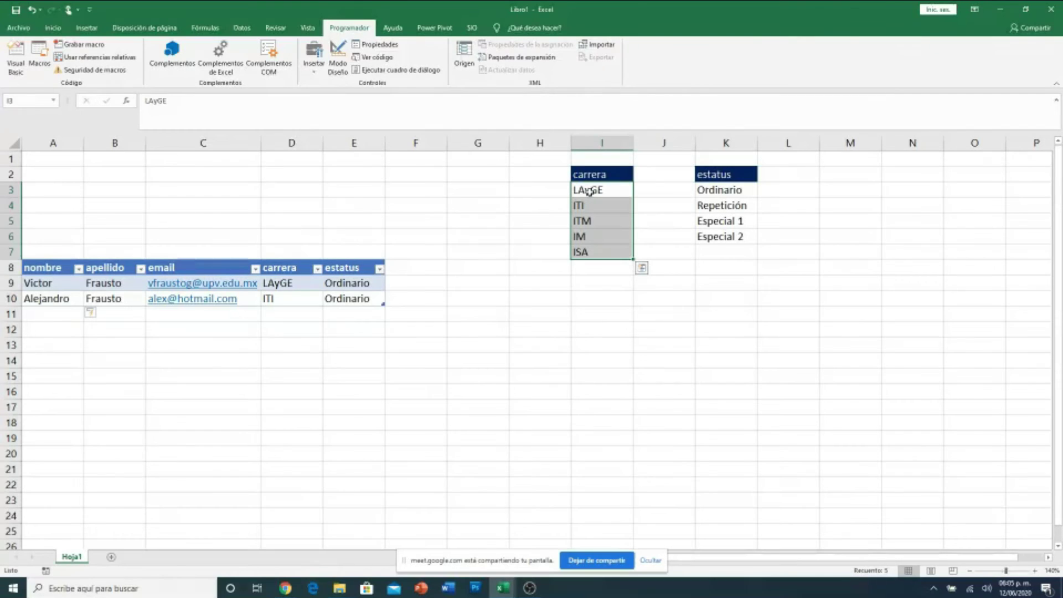
double_click(72, 557)
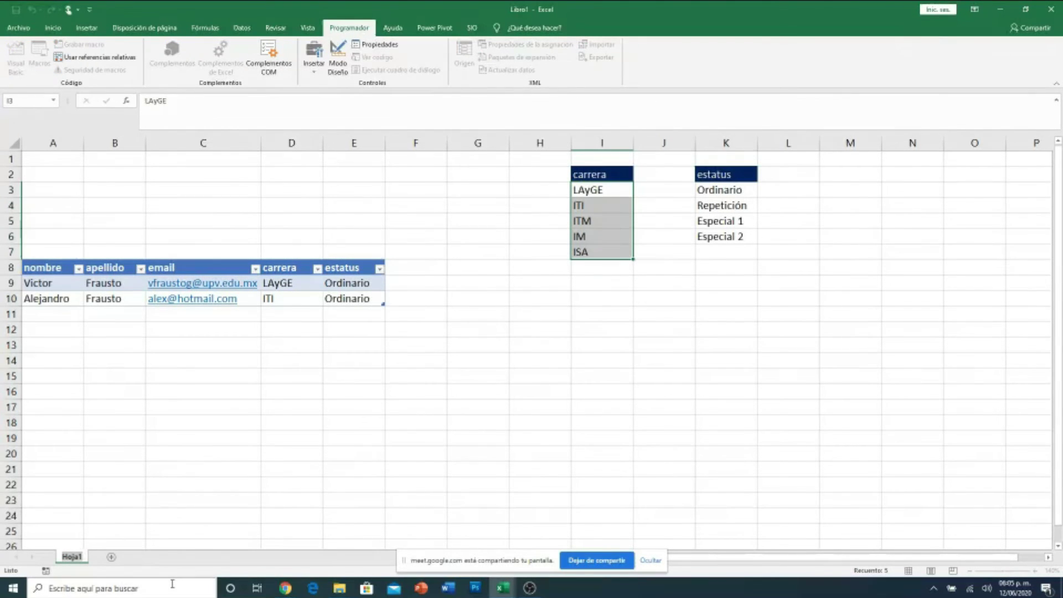
text(DATOS)
key(Return)
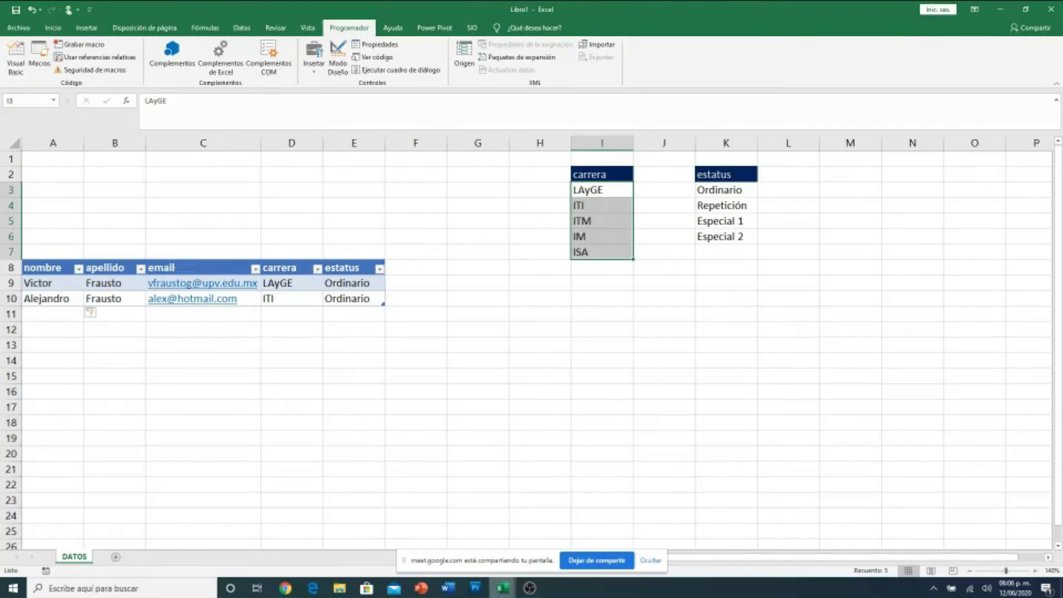
mouse_move(502, 588)
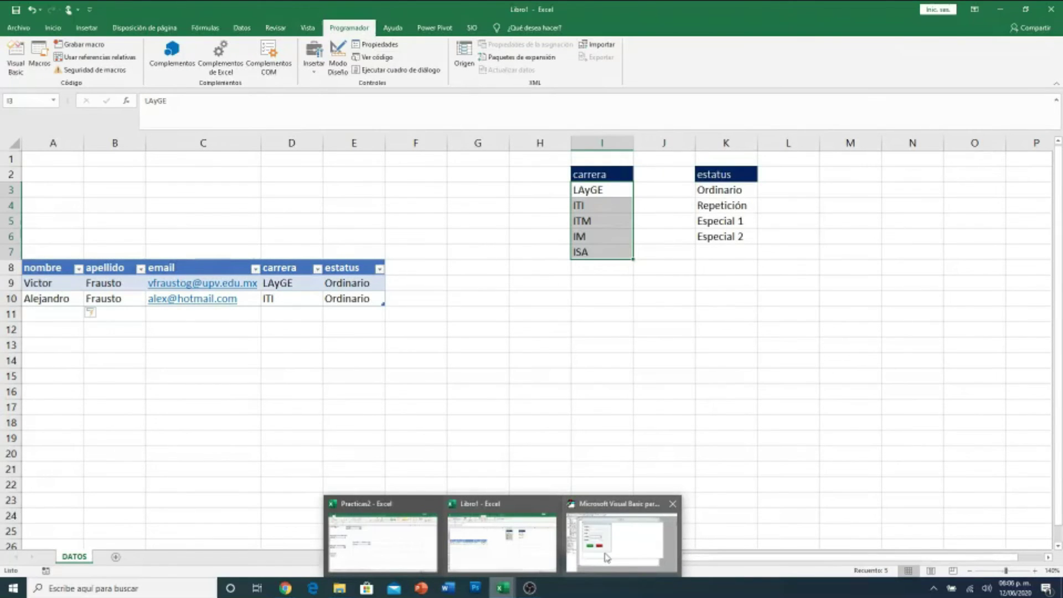
click(606, 556)
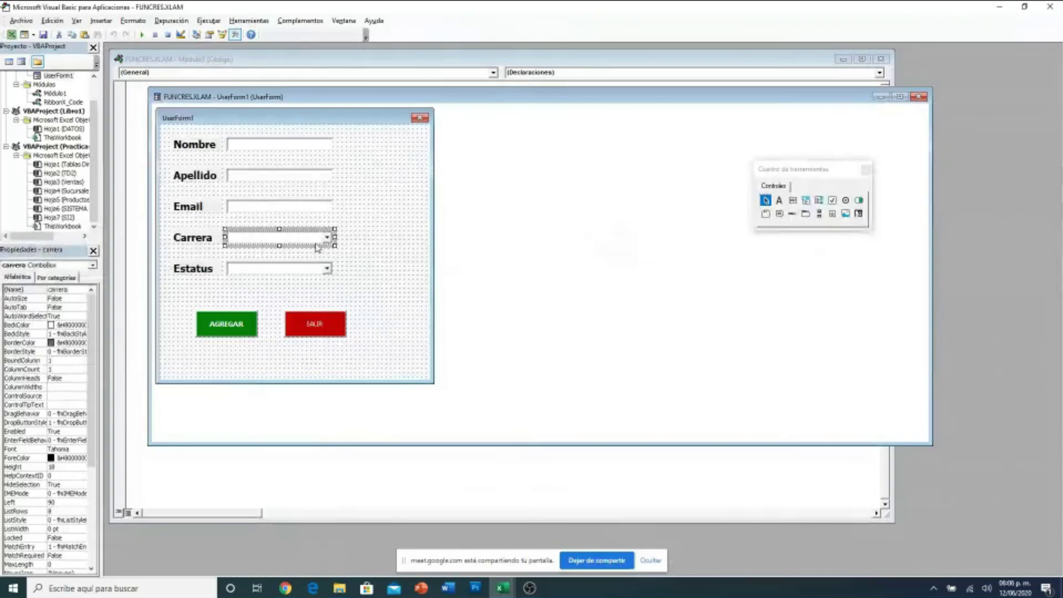
Open UserForm1's code through Ver código on the form's shortcut menu, creating an empty UserForm_Click procedure
click(375, 237)
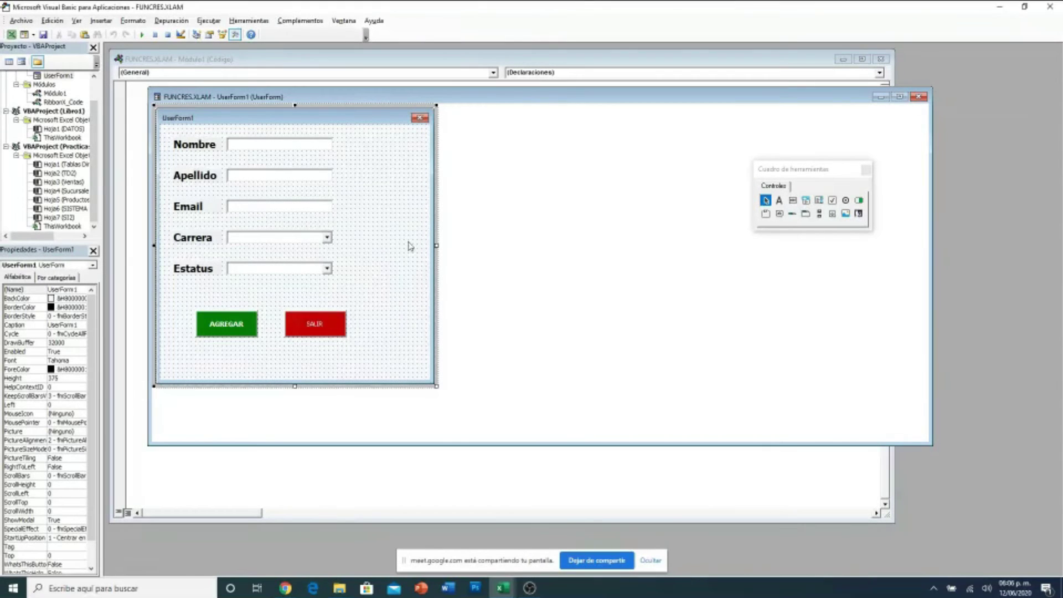
right_click(396, 237)
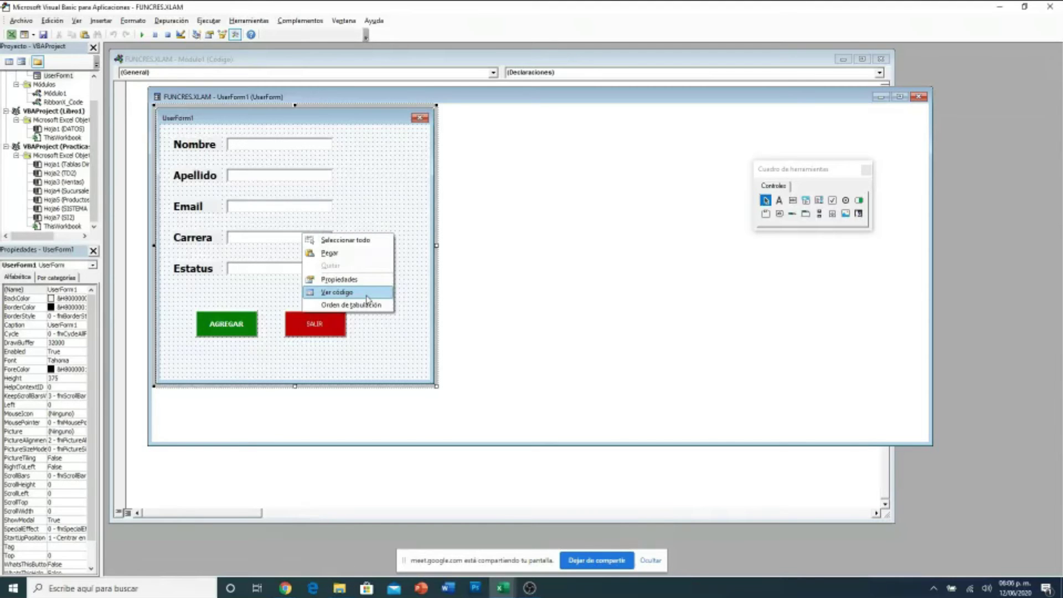
click(367, 299)
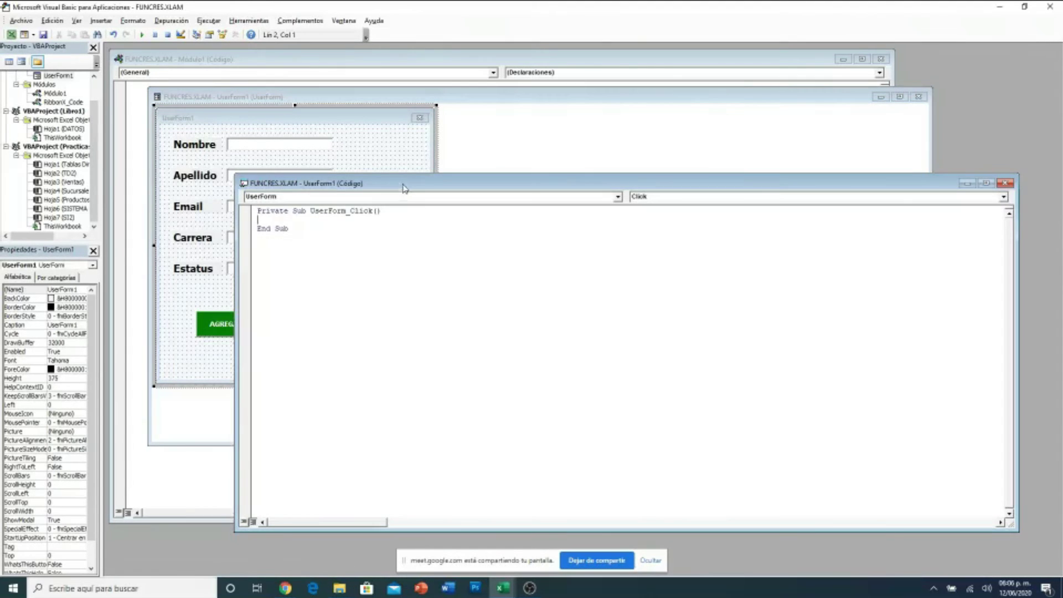
Add an empty UserForm_Initialize procedure by picking Initialize from the event list
drag(340, 124, 390, 149)
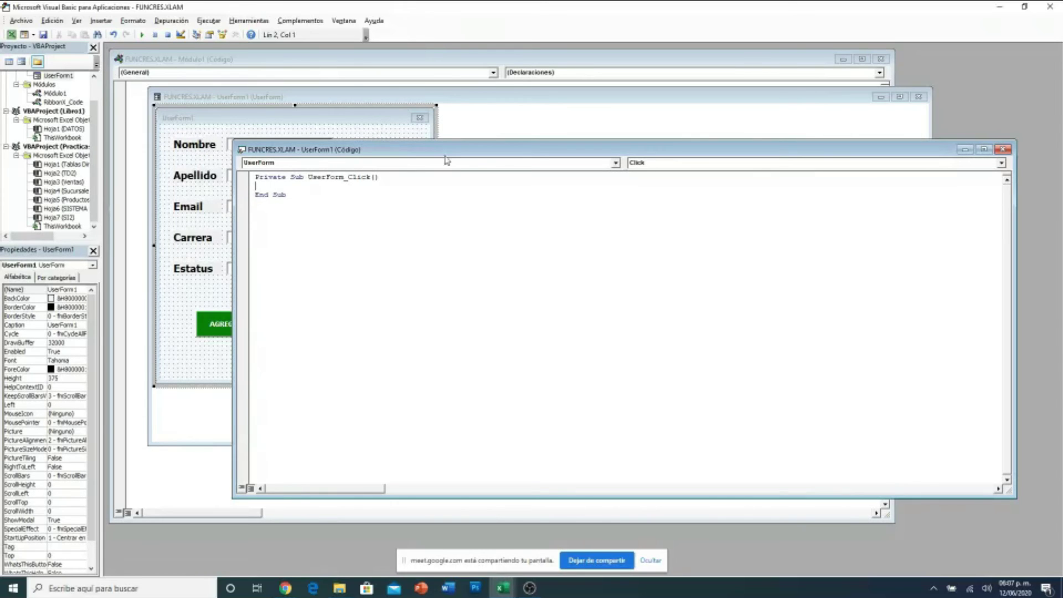
click(1002, 163)
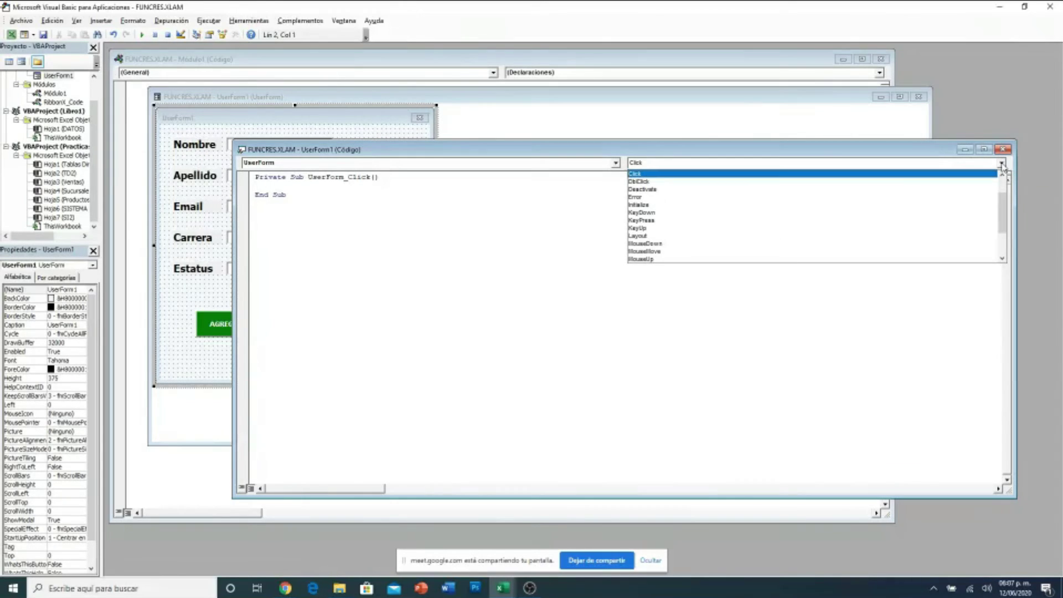
scroll(1001, 166, down, 3)
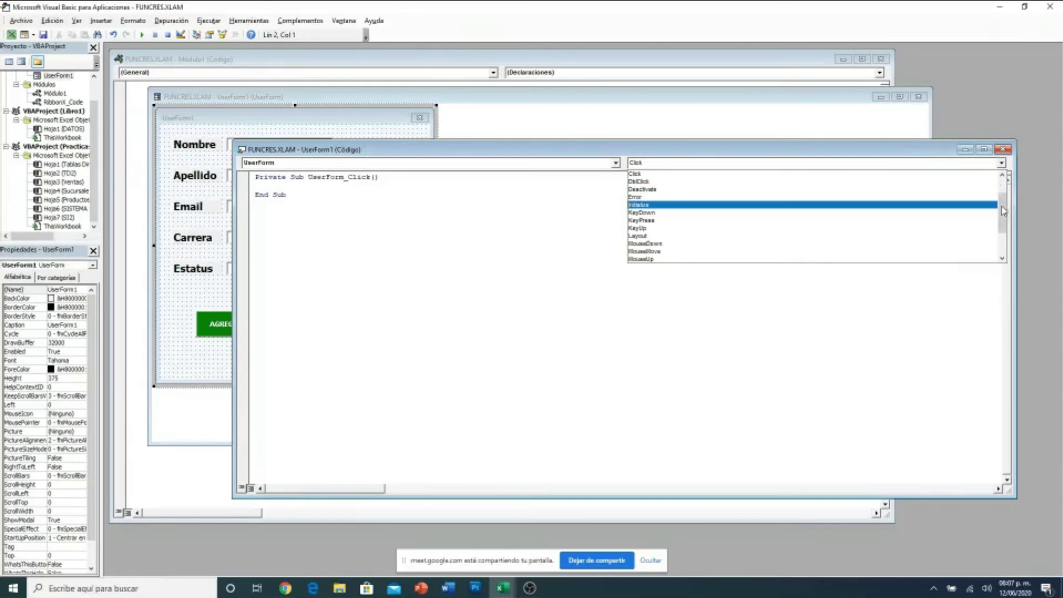
scroll(997, 167, up, 5)
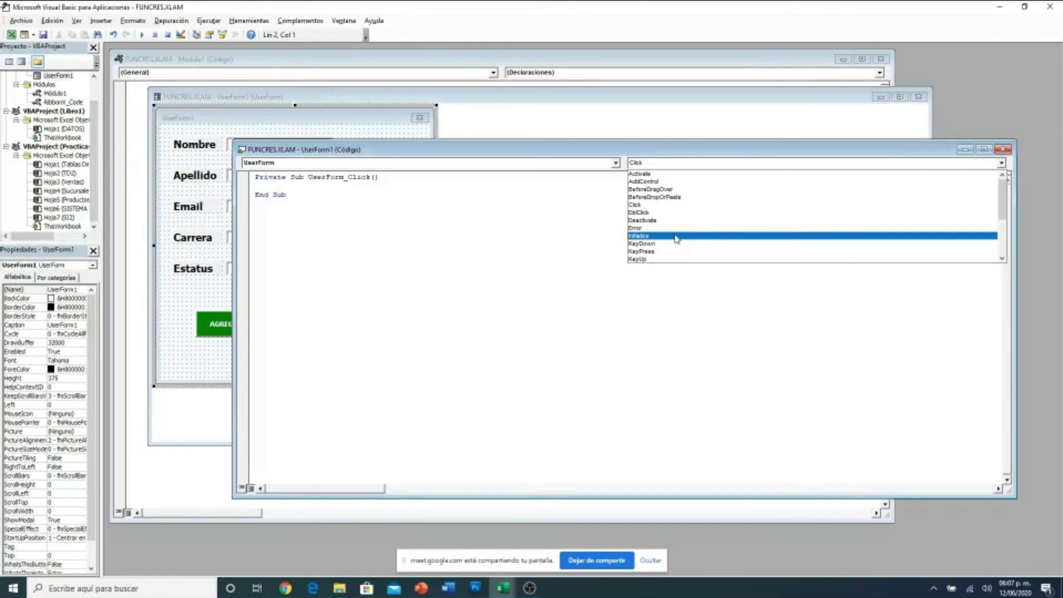
click(676, 237)
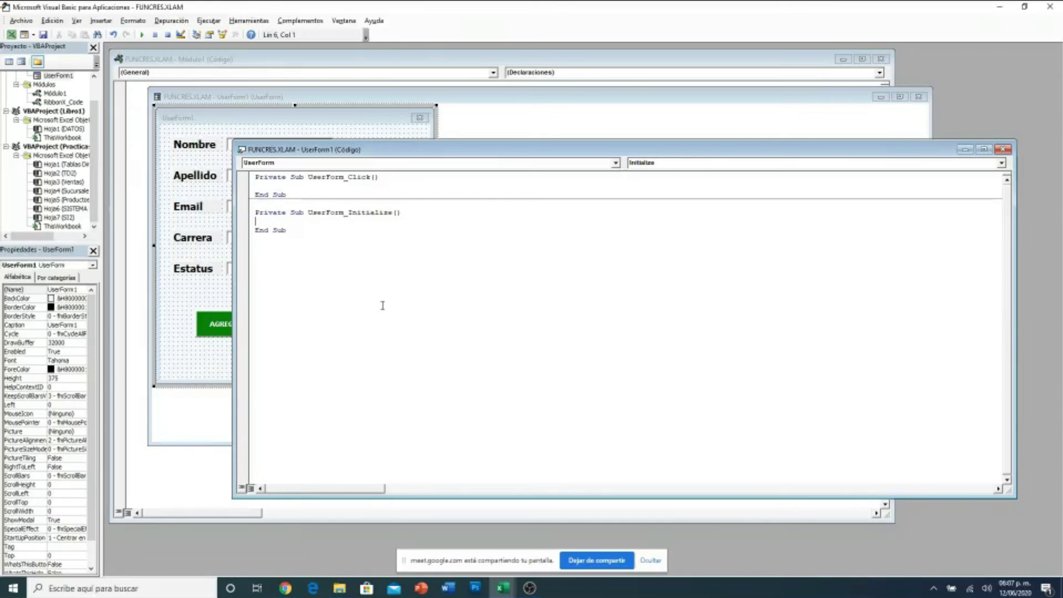
Delete the empty UserForm_Click procedure stub
key(Up)
key(Up)
key(shift+Up)
key(shift+Up)
key(shift+Up)
key(Delete)
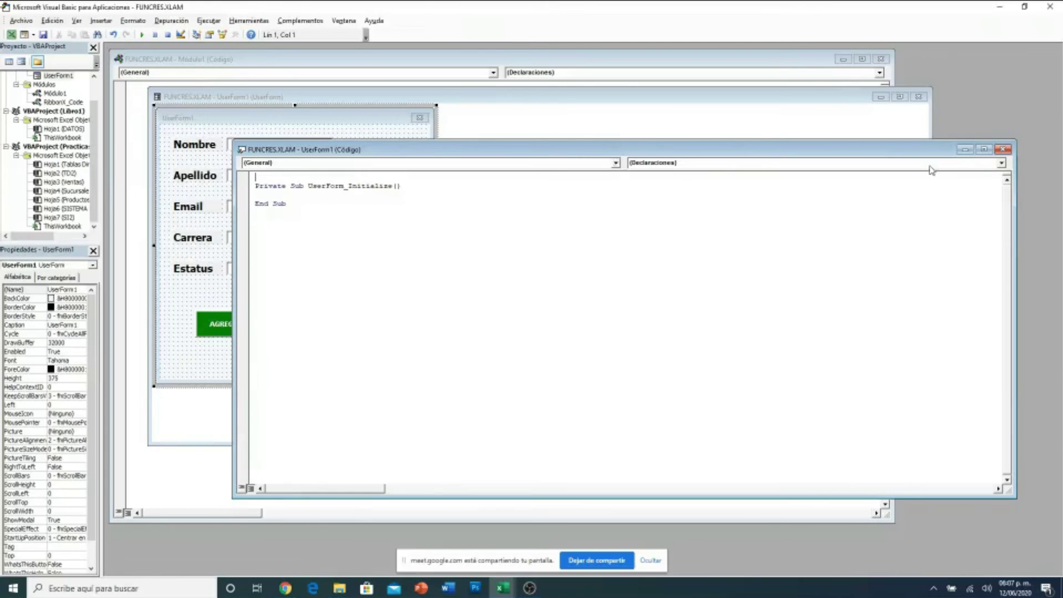
Start a new line inside UserForm_Initialize reading carrera.List =
click(417, 187)
key(Return)
key(Return)
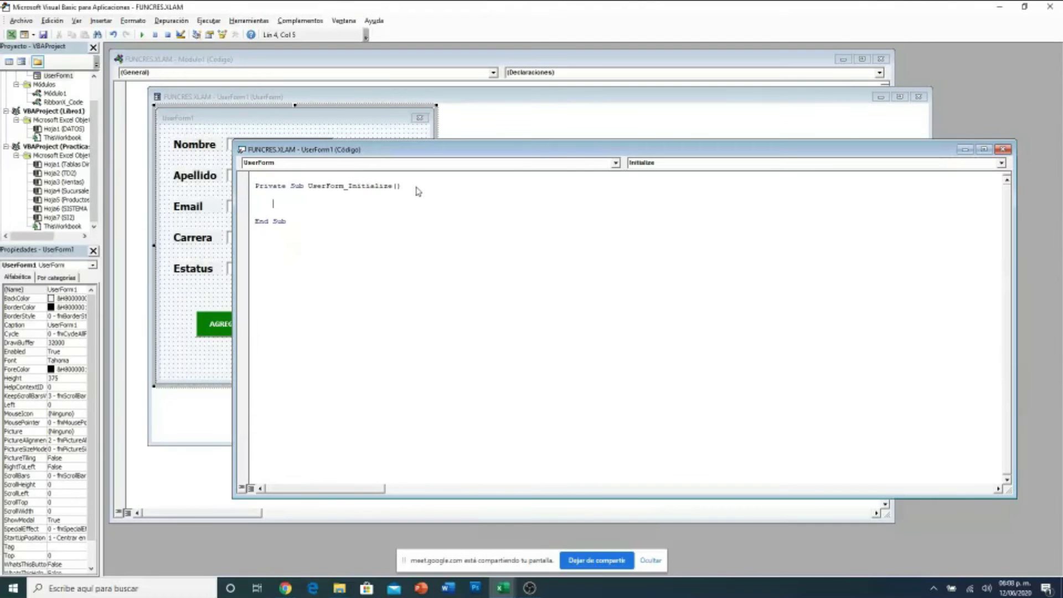
text(carrera)
text(.List)
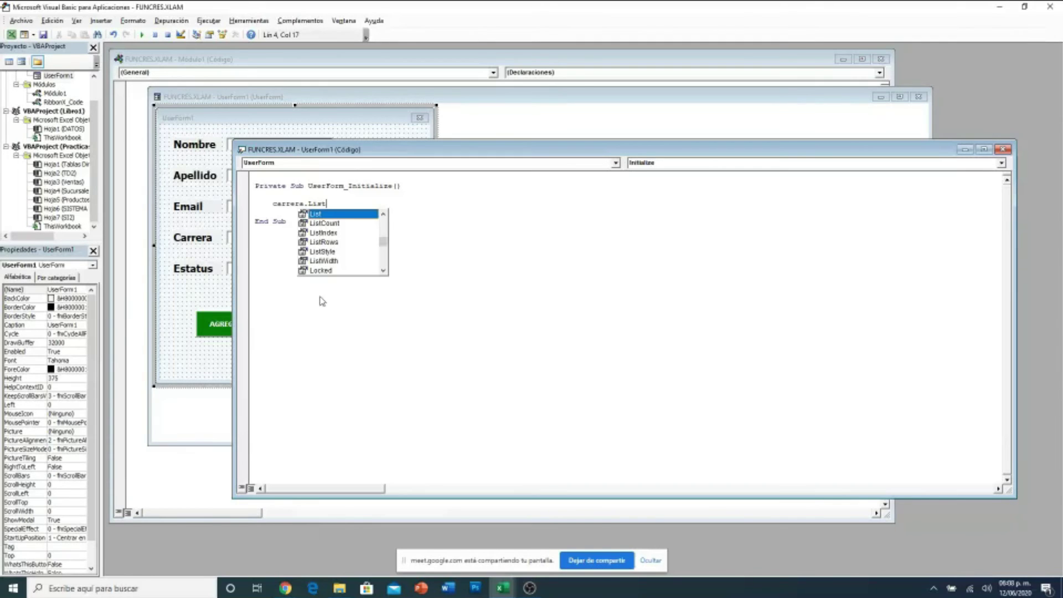
text(=)
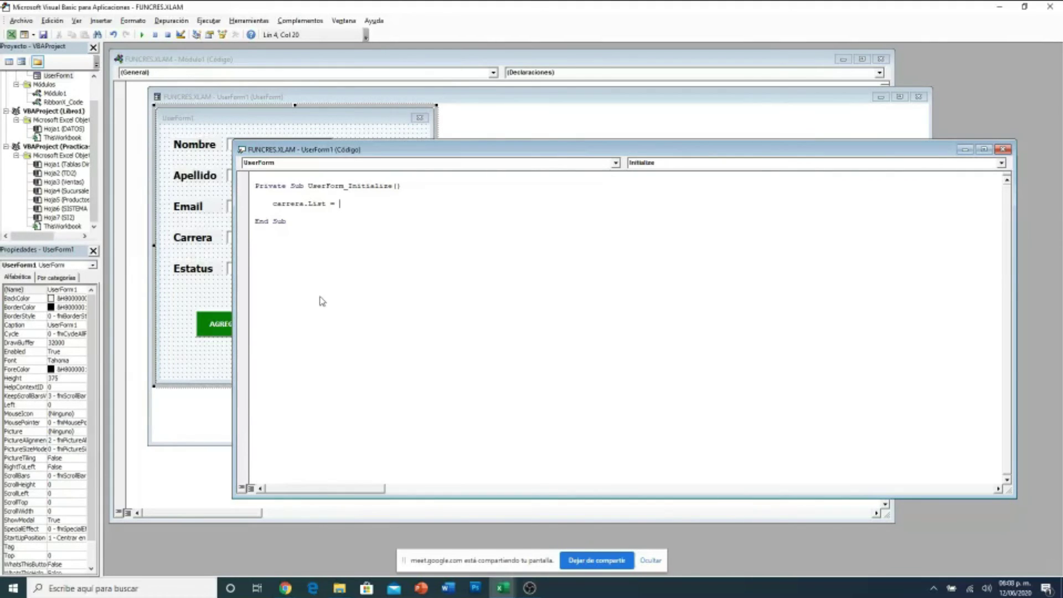
Complete the statement as carrera.List = Worksheets("DATOS").Range("I3:I7").Value and start a new line
text(Worksheets)
text(("DATOS")
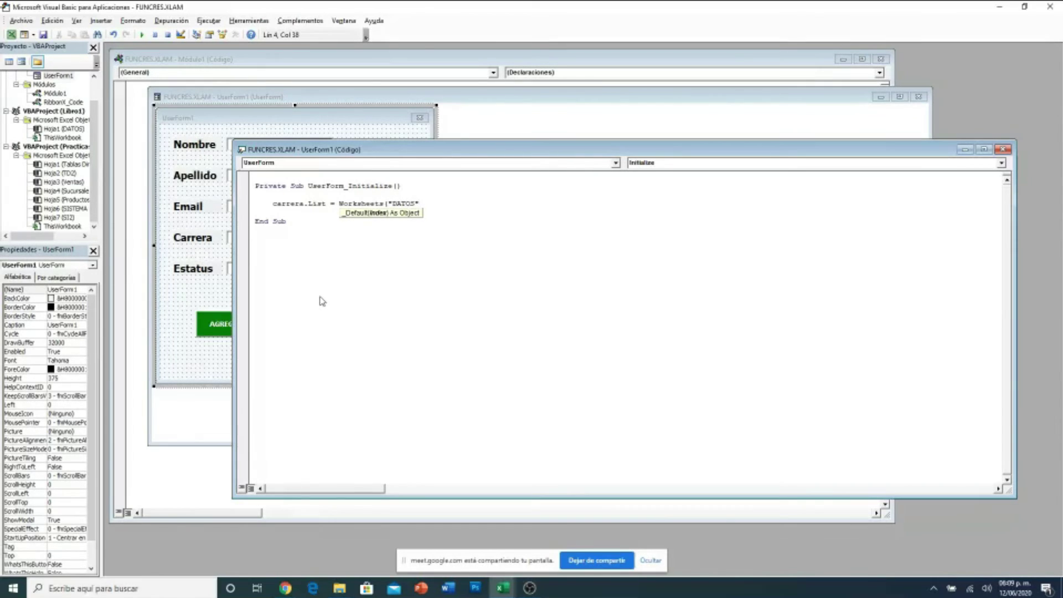
text())
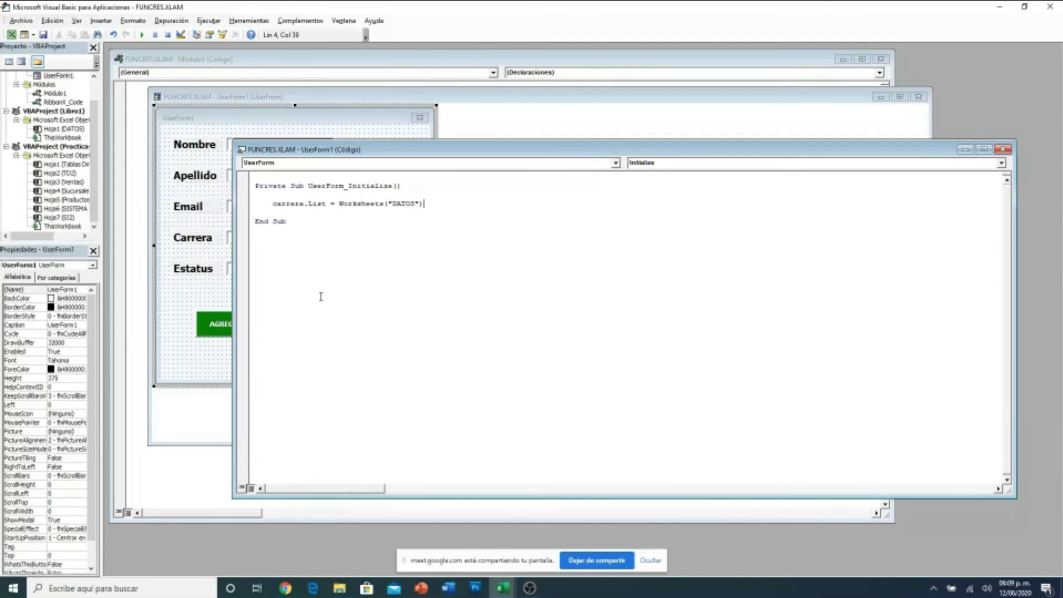
text(.)
text(Range)
text((")
text(I3:)
text(I7"))
text(.Value)
key(Return)
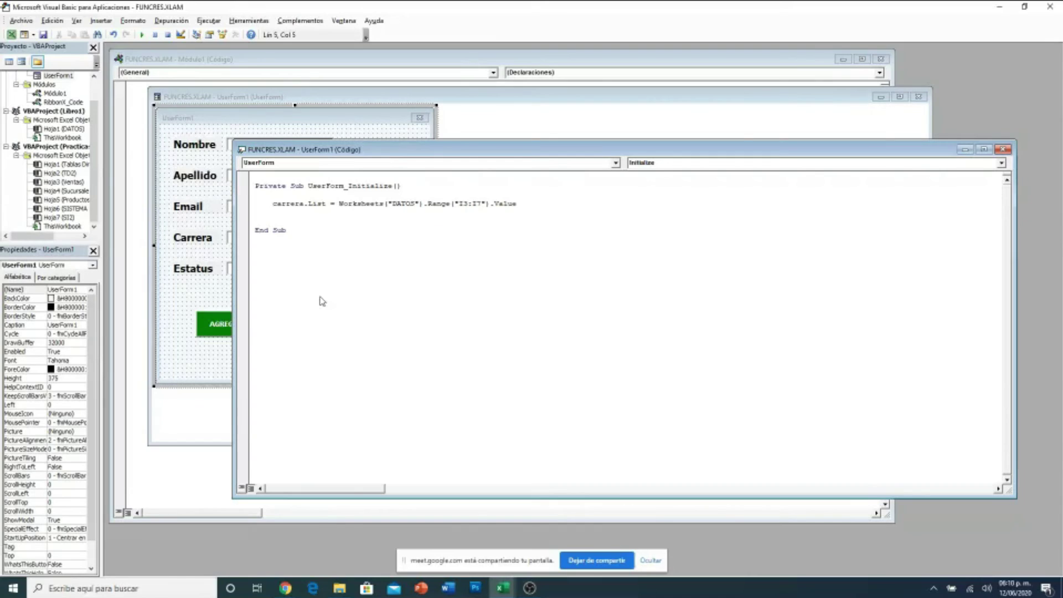
Begin a second line reading estatus.List = Worksheets("DATOS").Range( below the carrera line
text(etstatu)
key(BackSpace)
key(BackSpace)
key(BackSpace)
key(BackSpace)
key(BackSpace)
key(BackSpace)
text(status)
text(.)
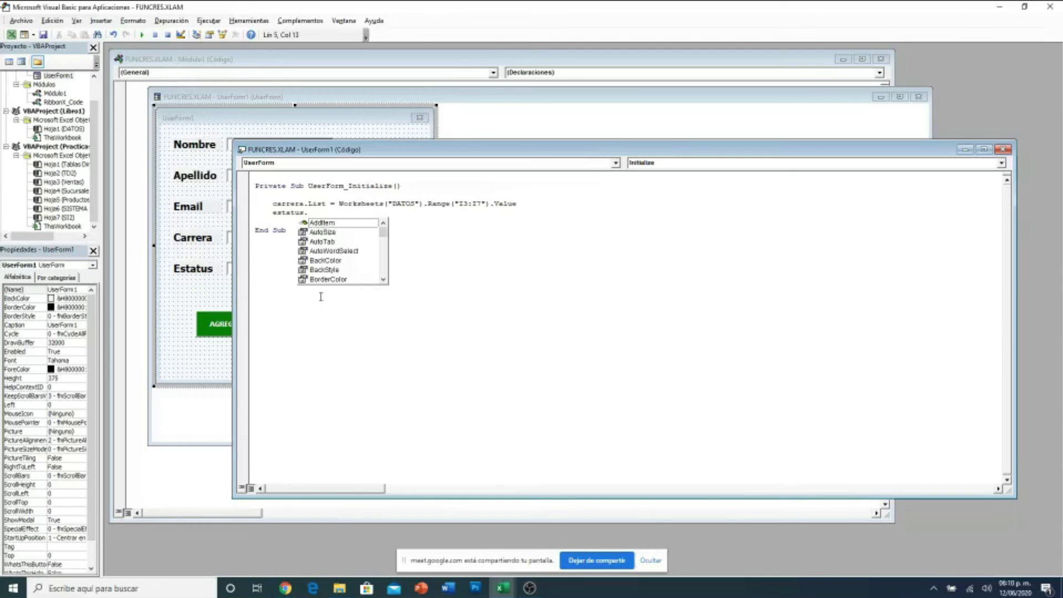
text(List)
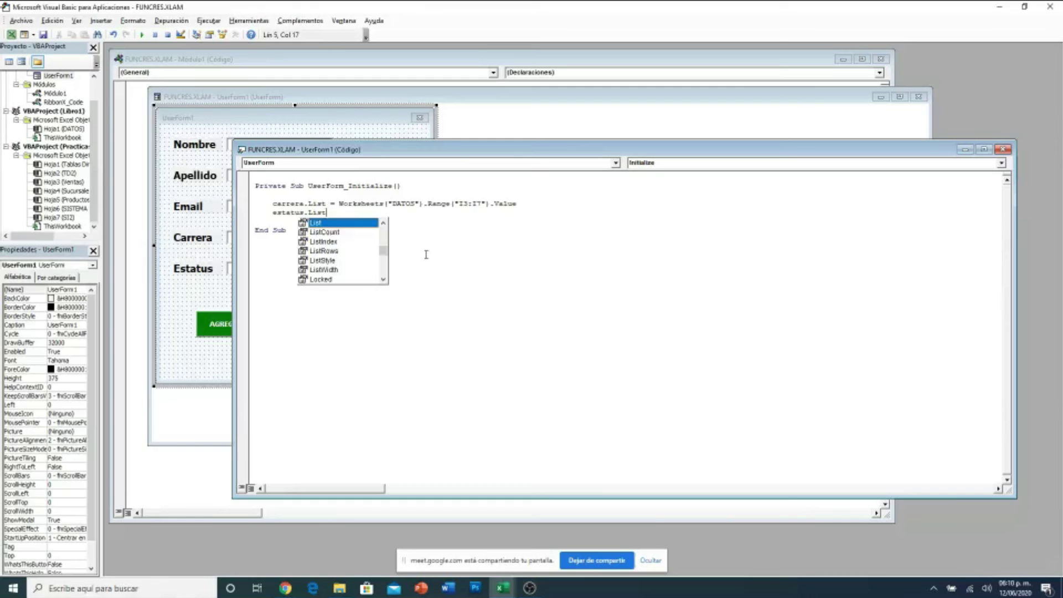
text(= Worksheets)
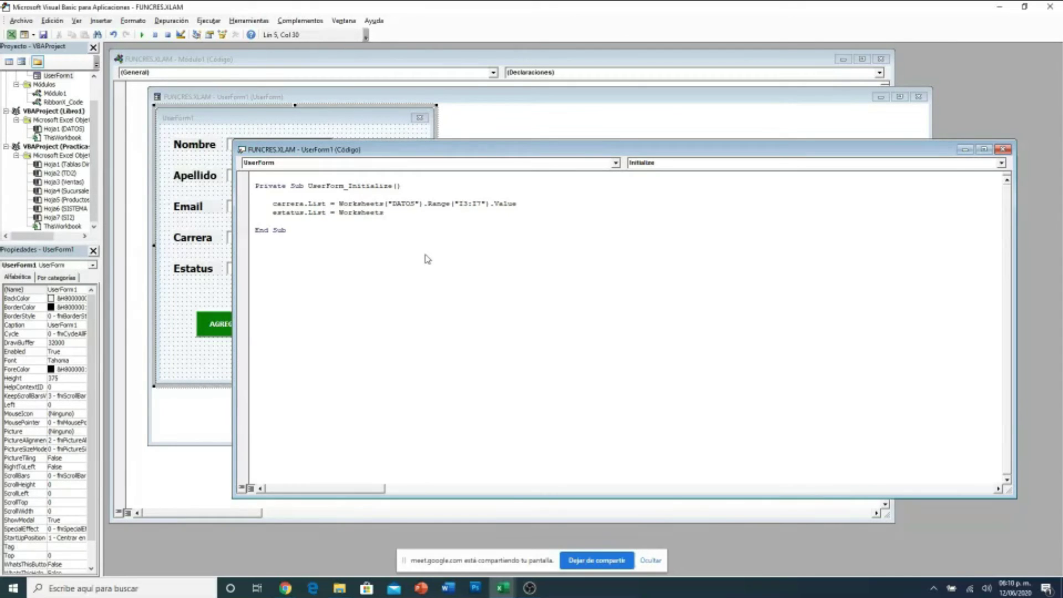
text(("DATOS")
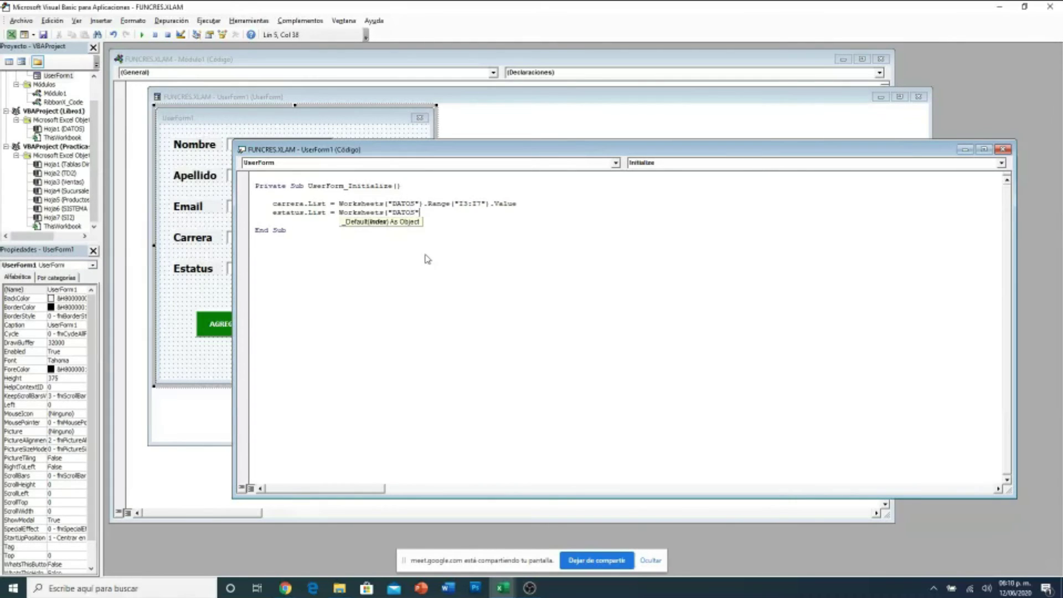
text().Range()
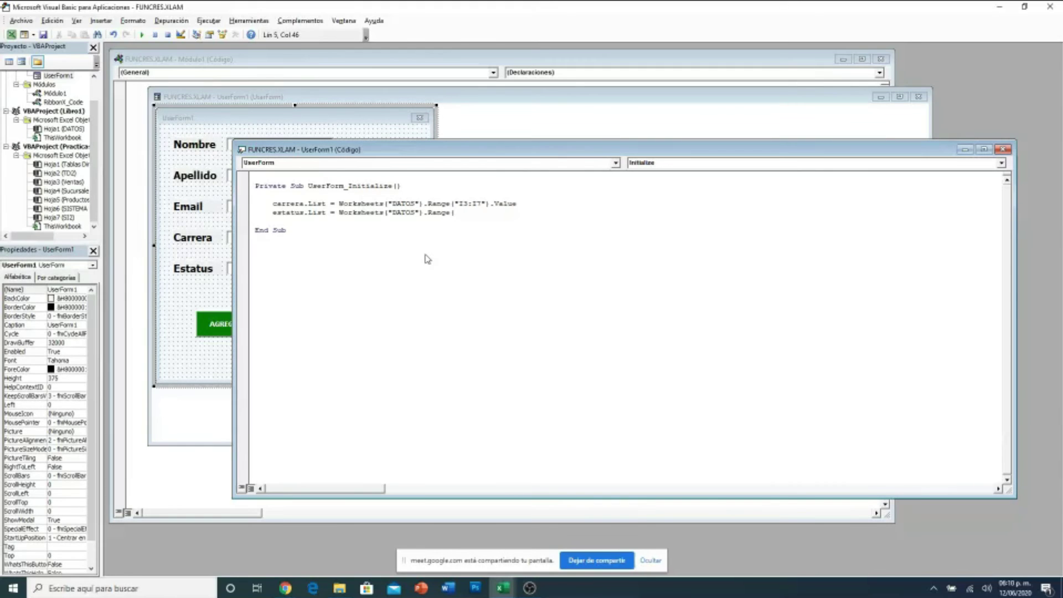
click(507, 588)
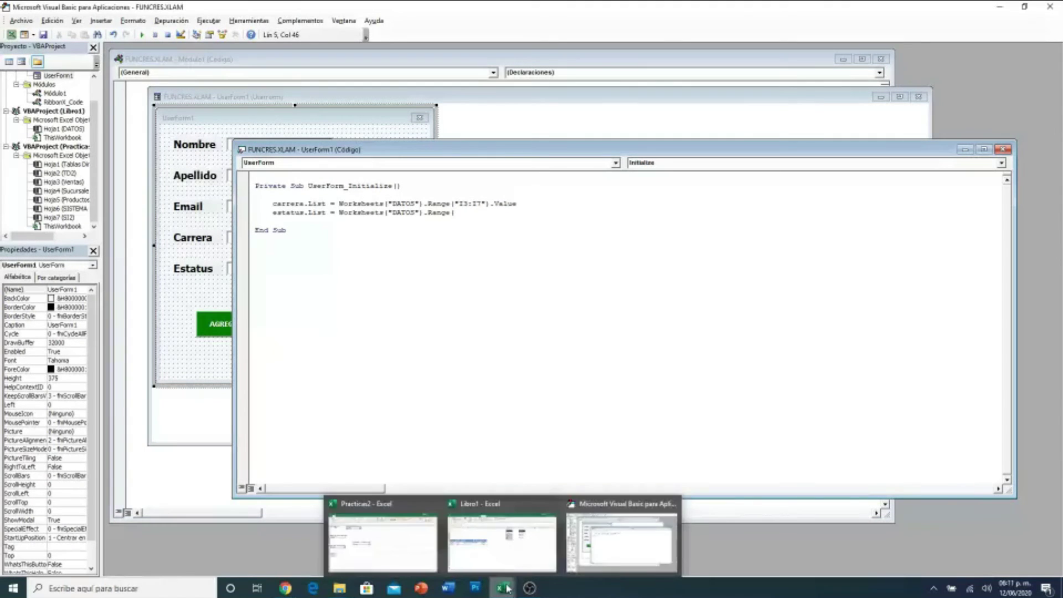
click(508, 553)
click(740, 191)
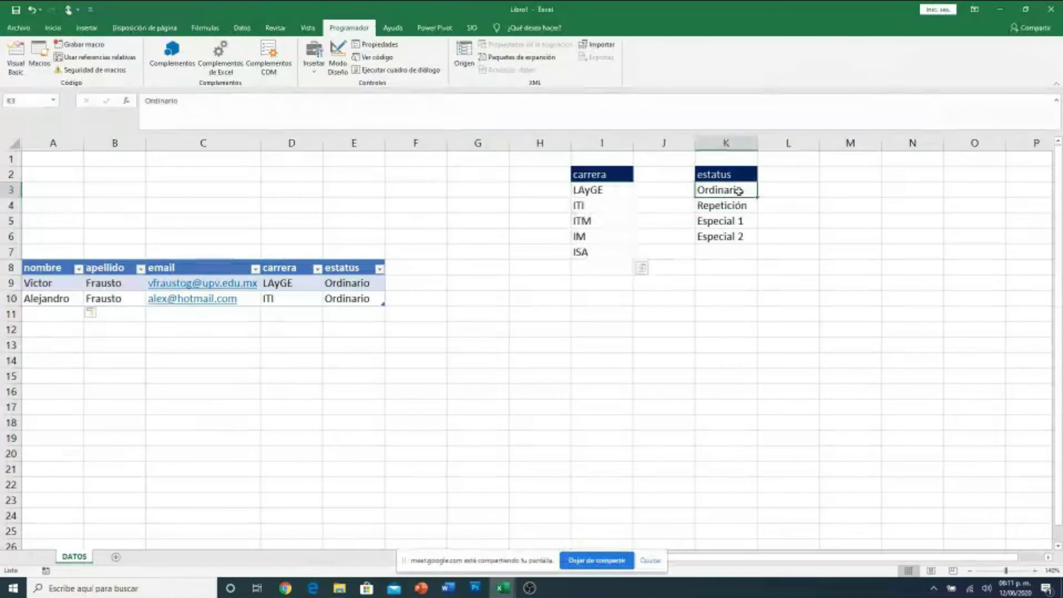
drag(739, 192, 739, 237)
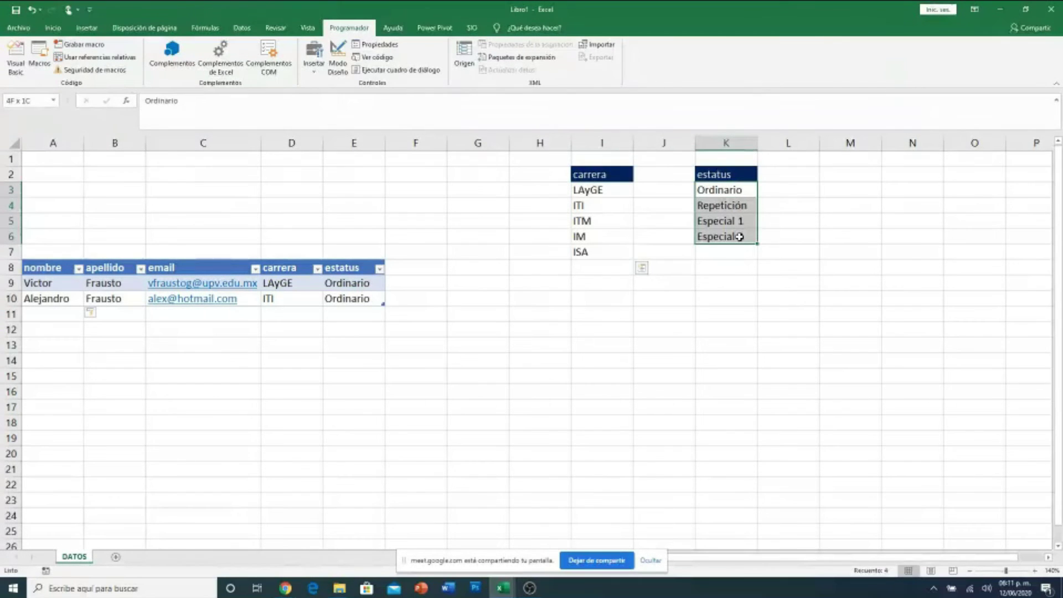
click(503, 588)
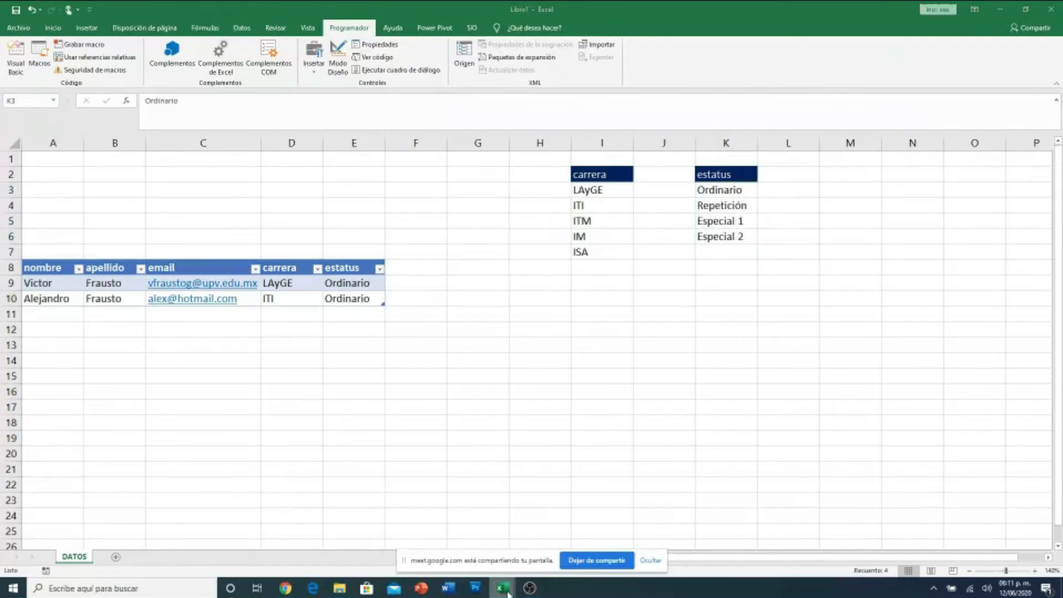
click(609, 540)
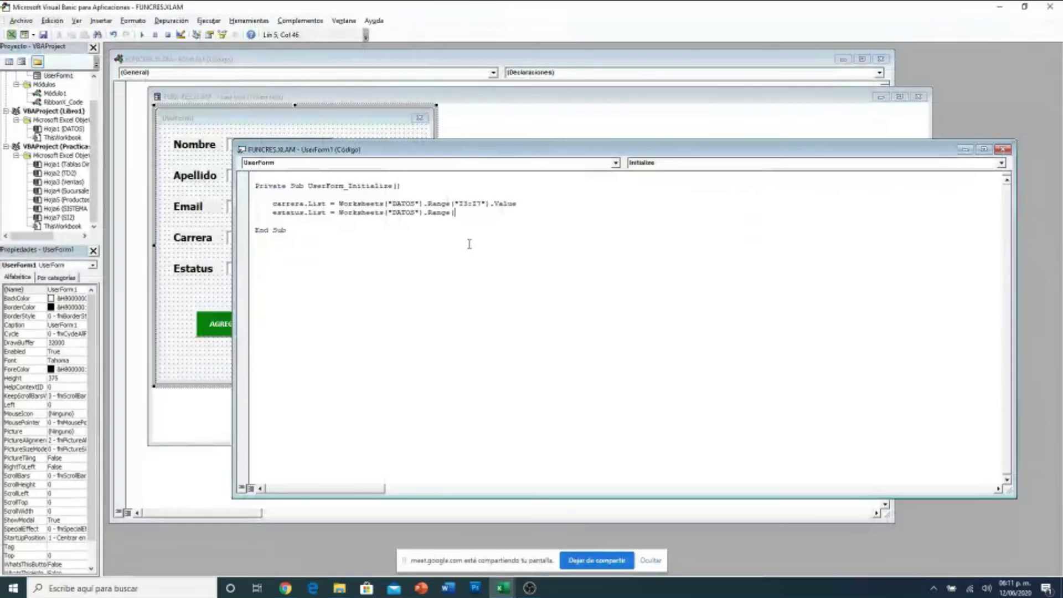
Finish the estatus line with "K3:K6").Value and select the carrera.List line
text(K3:K6"))
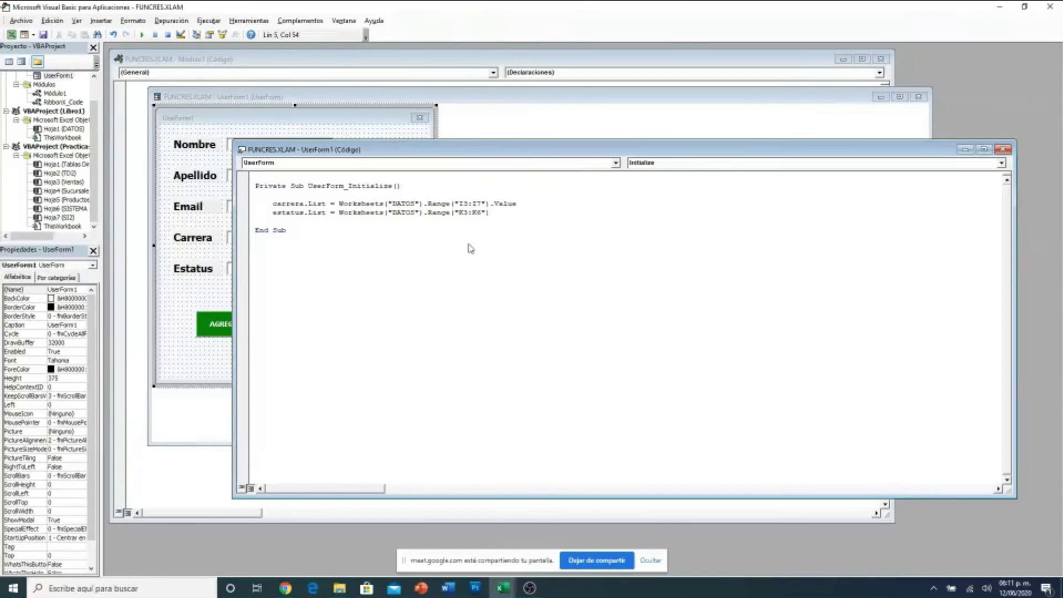
text(.)
text(Value)
drag(273, 203, 541, 222)
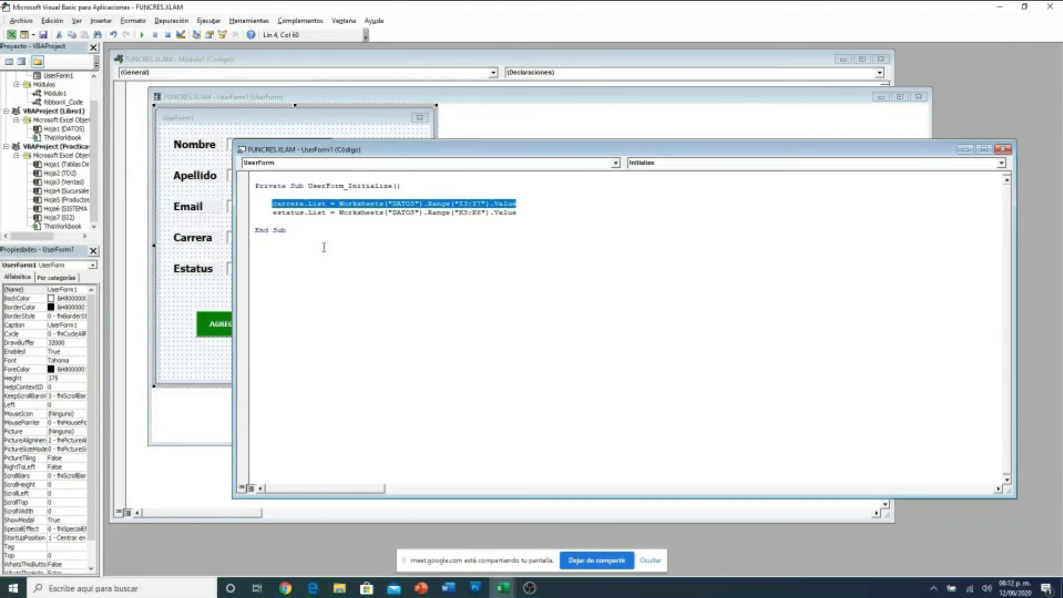
click(141, 34)
drag(485, 160, 460, 156)
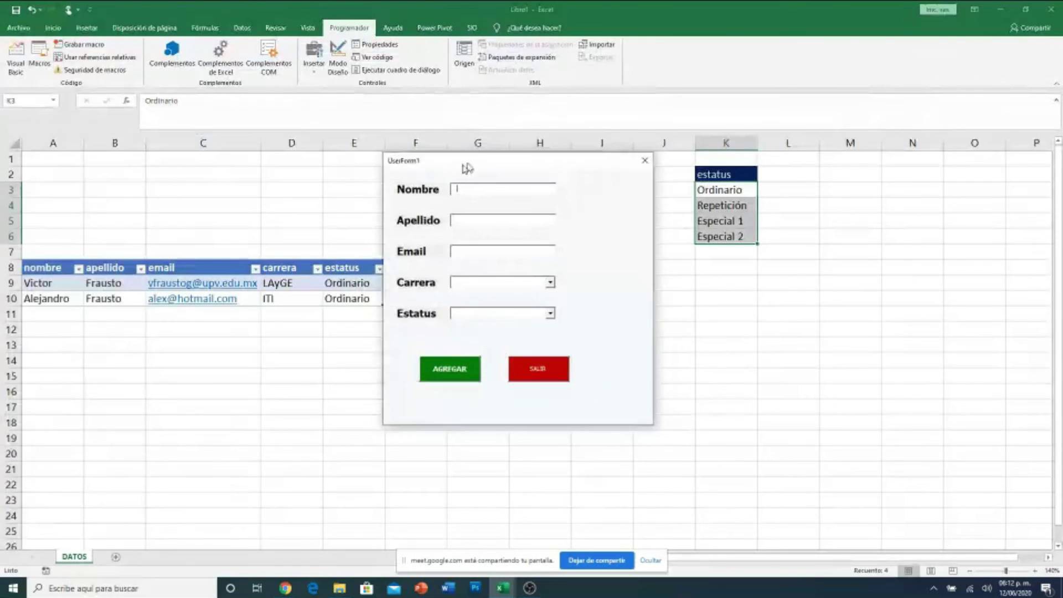
text(fsdsfsdfsdf)
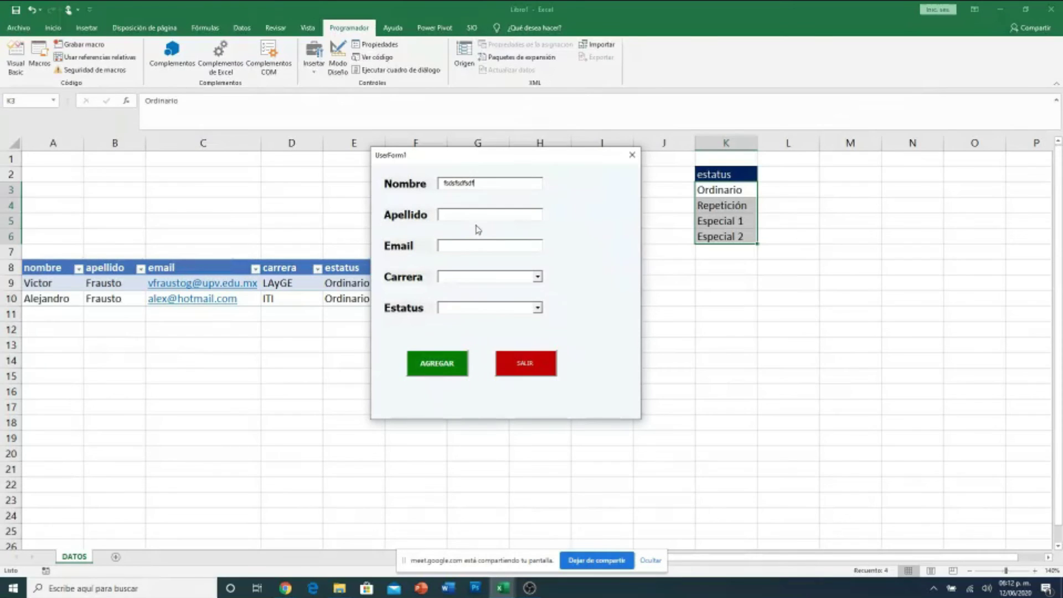
click(473, 218)
text(sfsdf)
click(473, 244)
text(sdfsdf)
drag(534, 158, 442, 165)
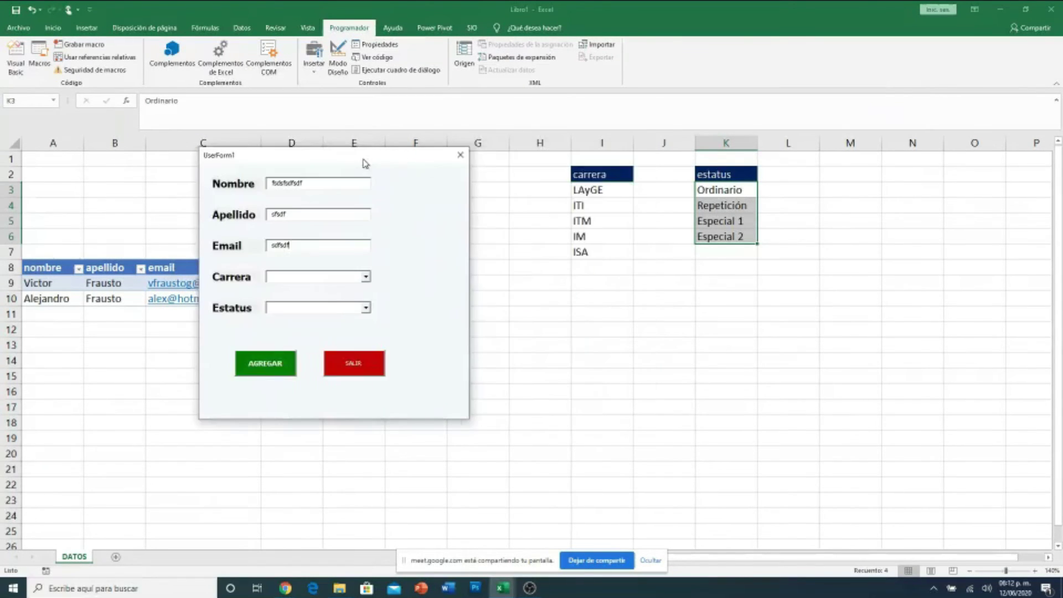
click(445, 284)
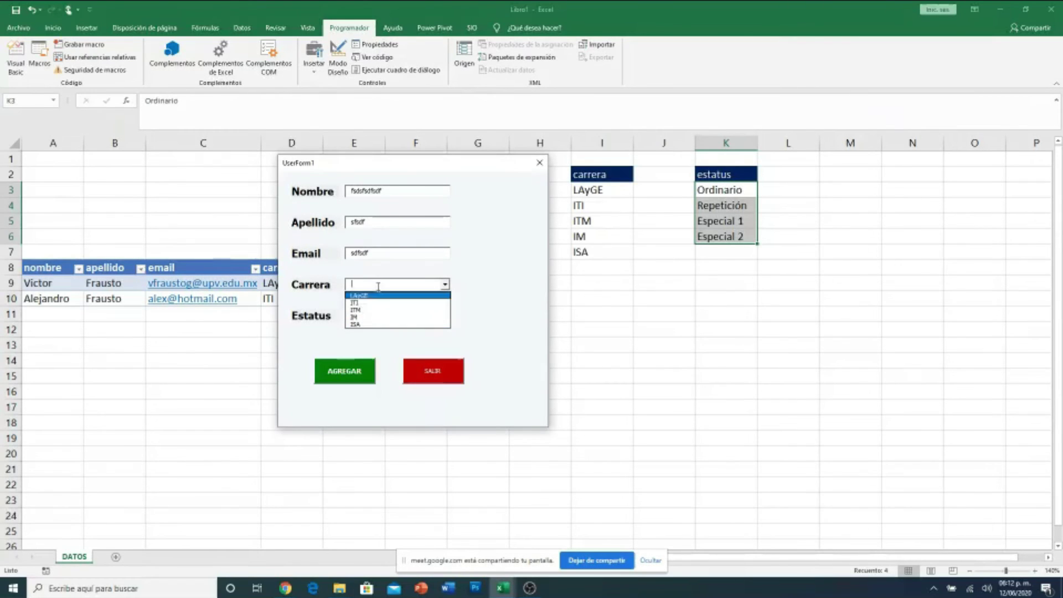
click(380, 310)
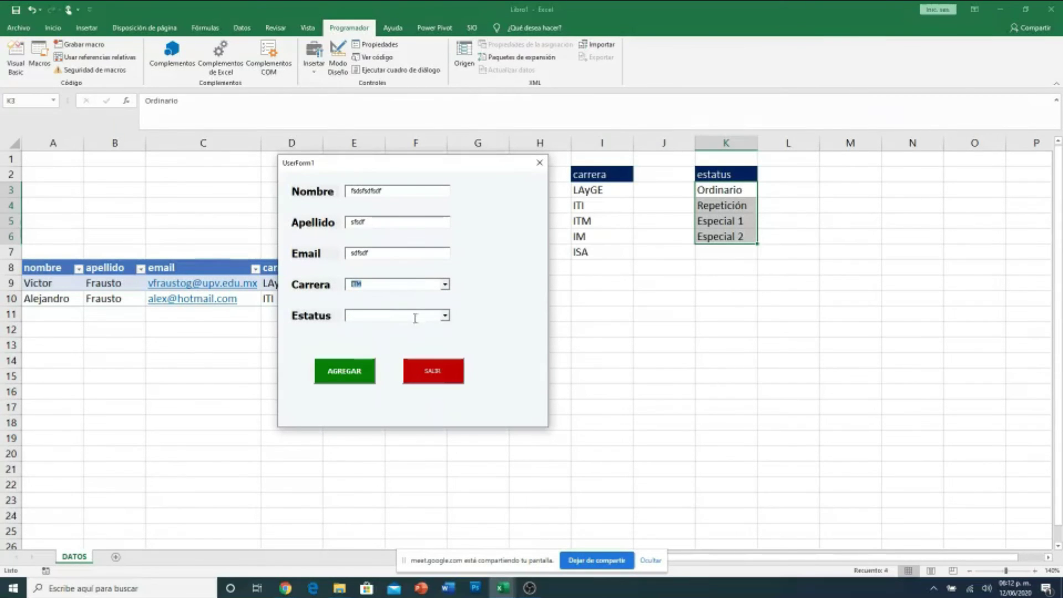
click(445, 315)
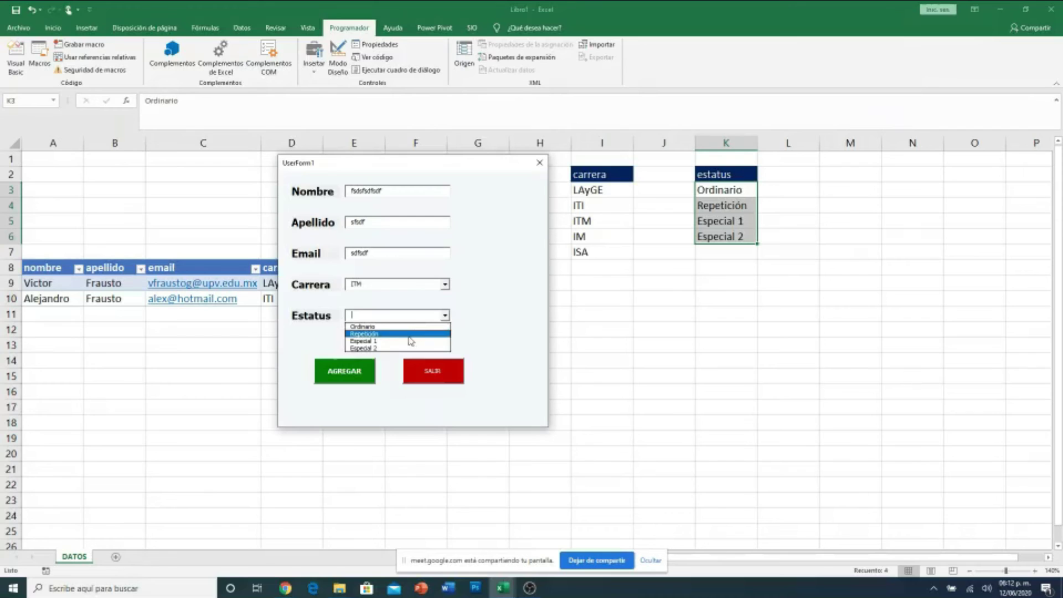
click(363, 341)
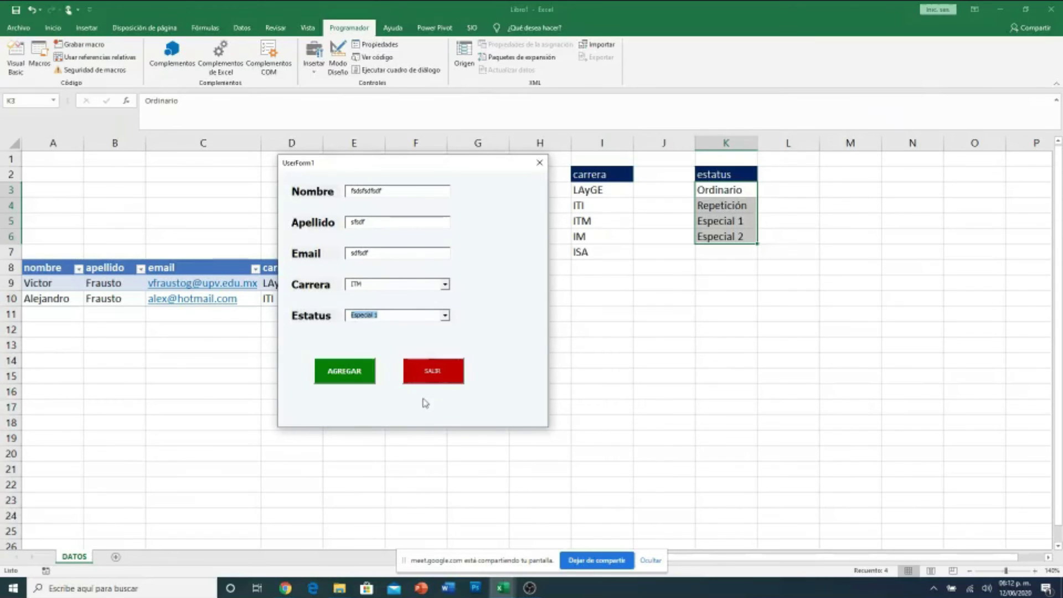
drag(410, 160, 565, 156)
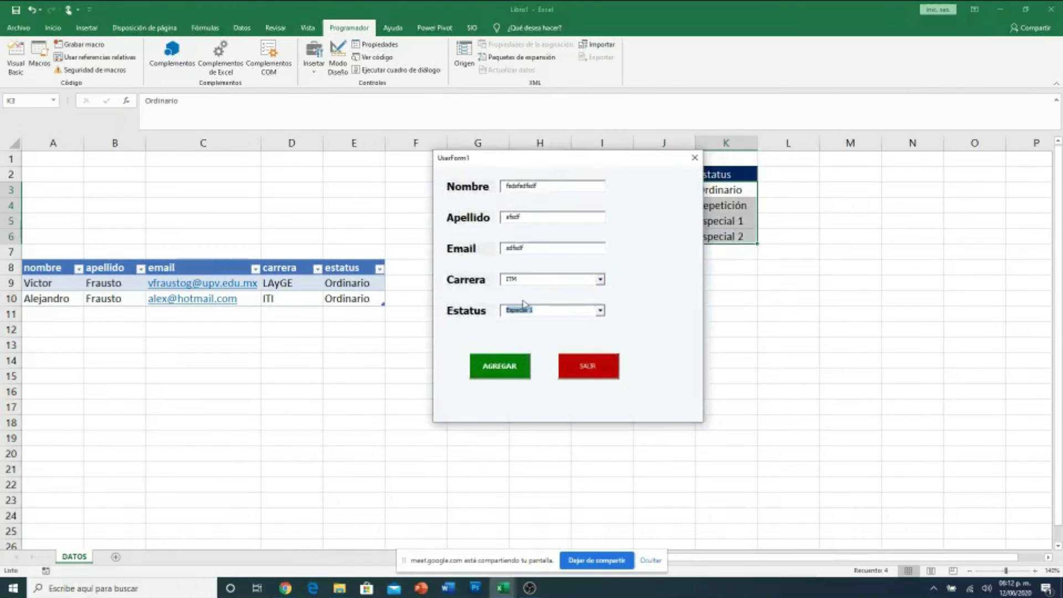
click(498, 376)
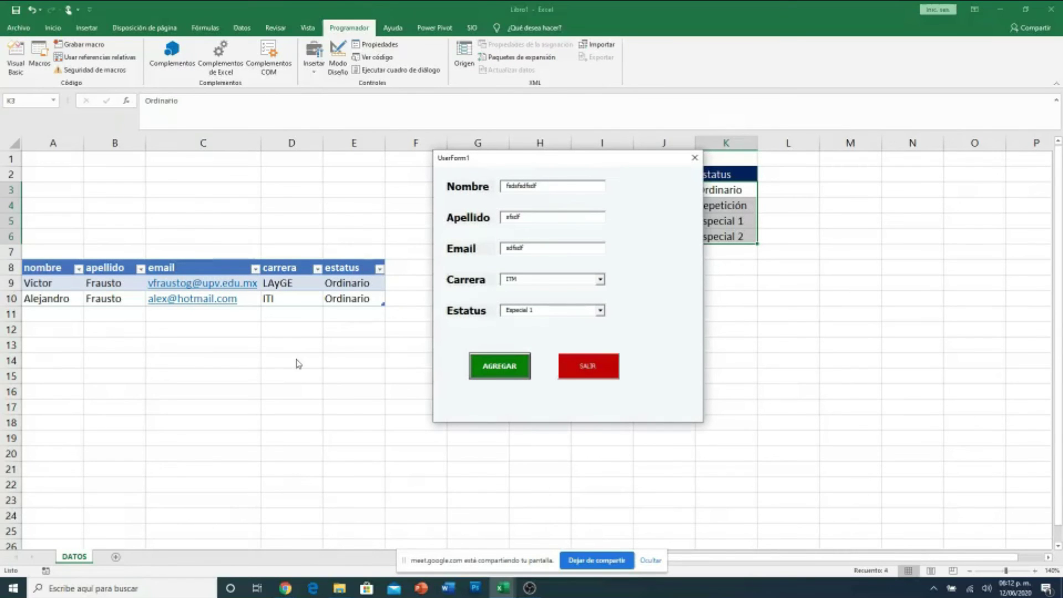
click(571, 363)
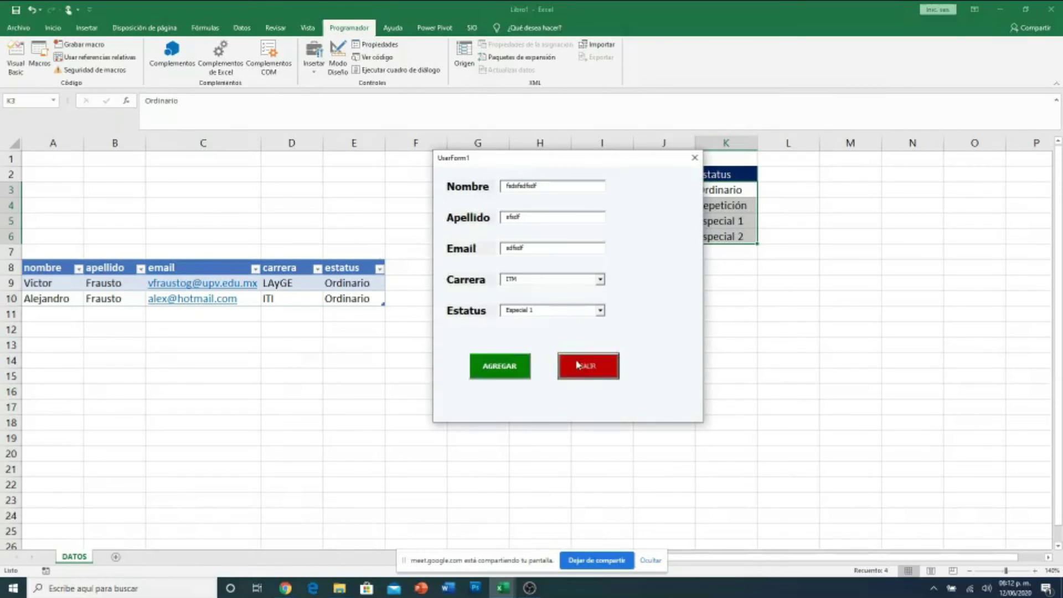
click(695, 158)
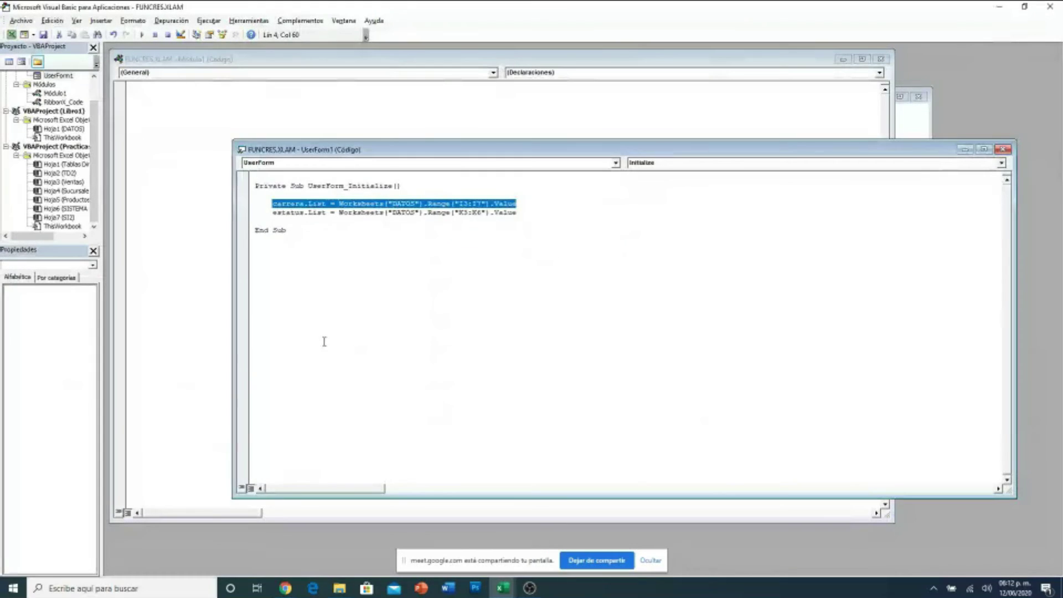
Bring the UserForm1 design view in front of the code window
click(902, 117)
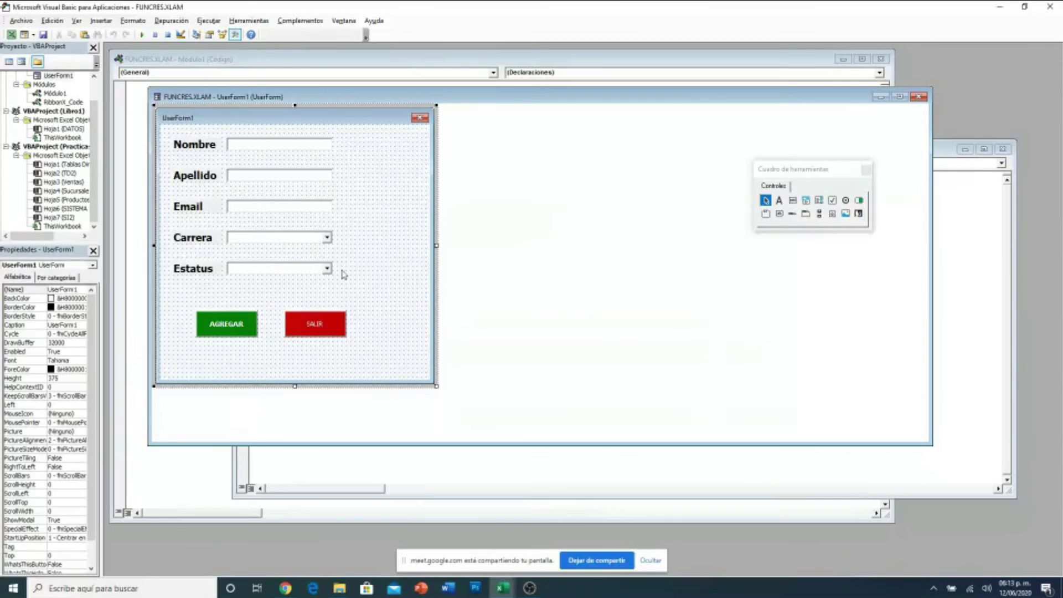
Create an empty Salir_Click procedure using Ver código on the SALIR button
right_click(293, 255)
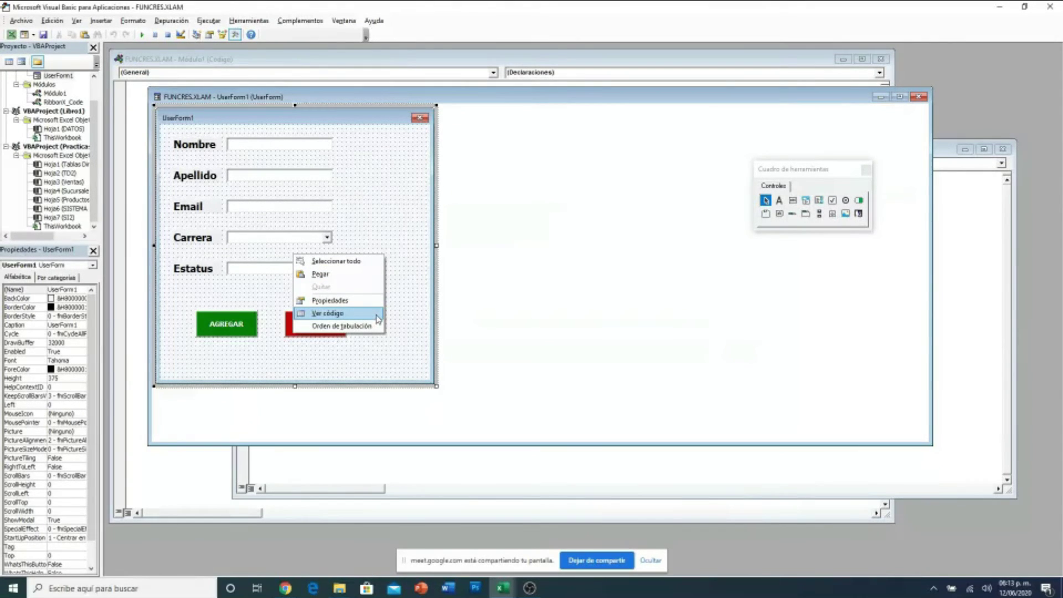
click(394, 207)
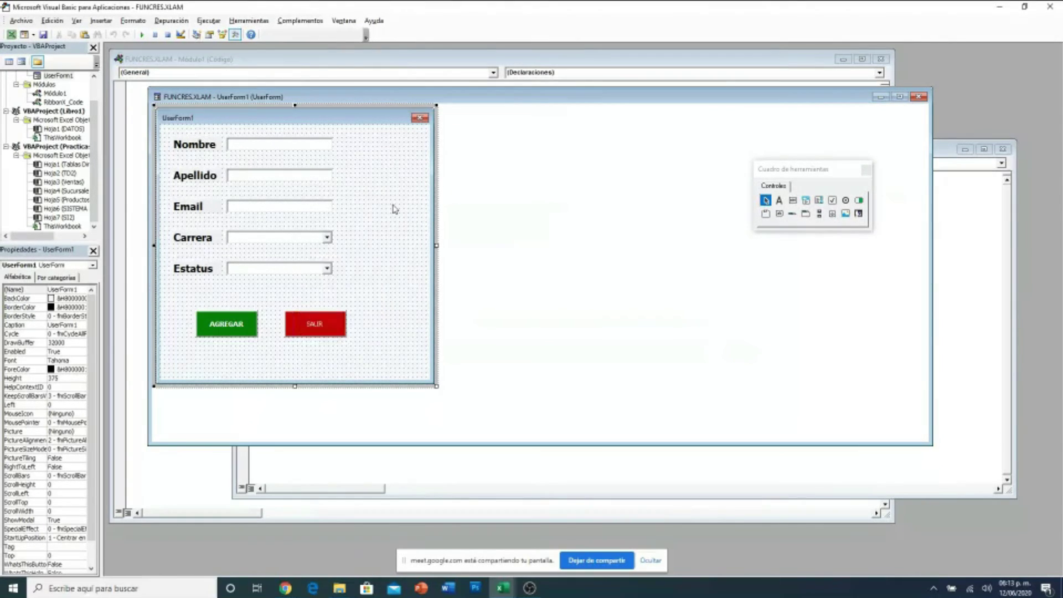
right_click(321, 326)
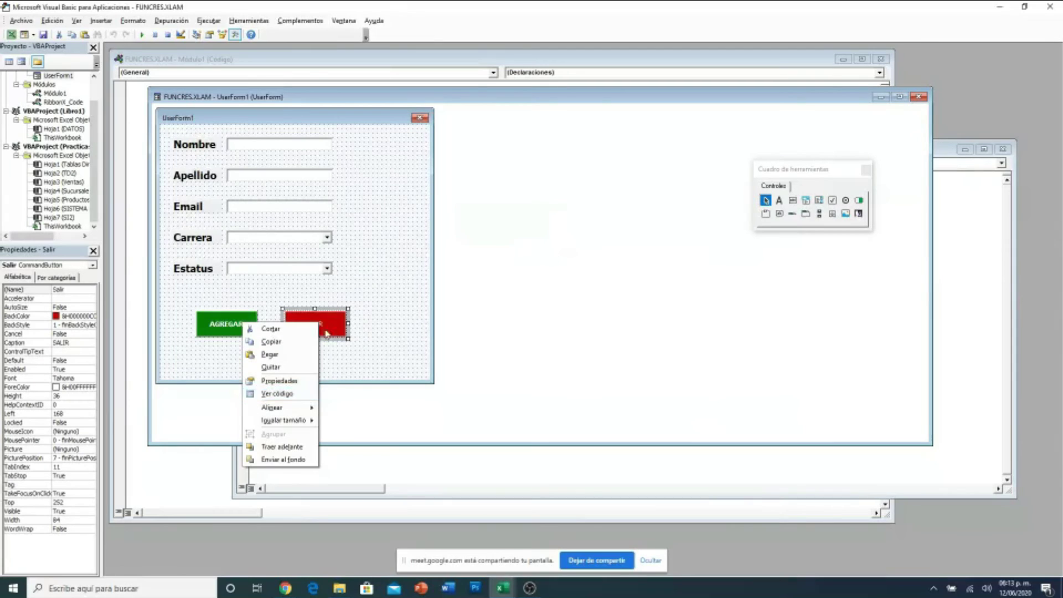
click(294, 394)
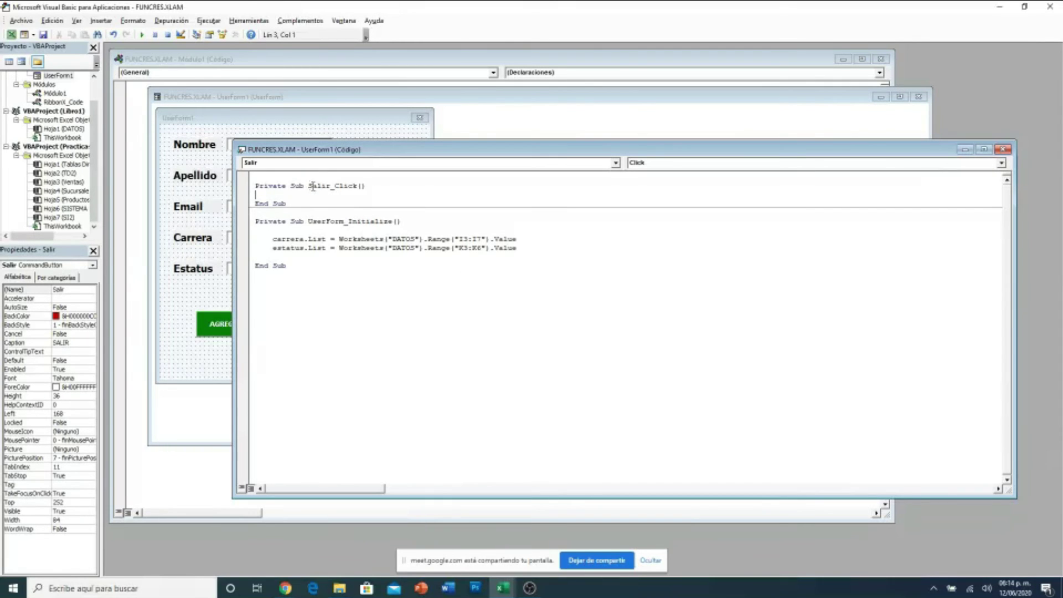
Add Unload Me inside Salir_Click so the SALIR button closes the form
click(387, 186)
key(Return)
key(Return)
key(Up)
key(Down)
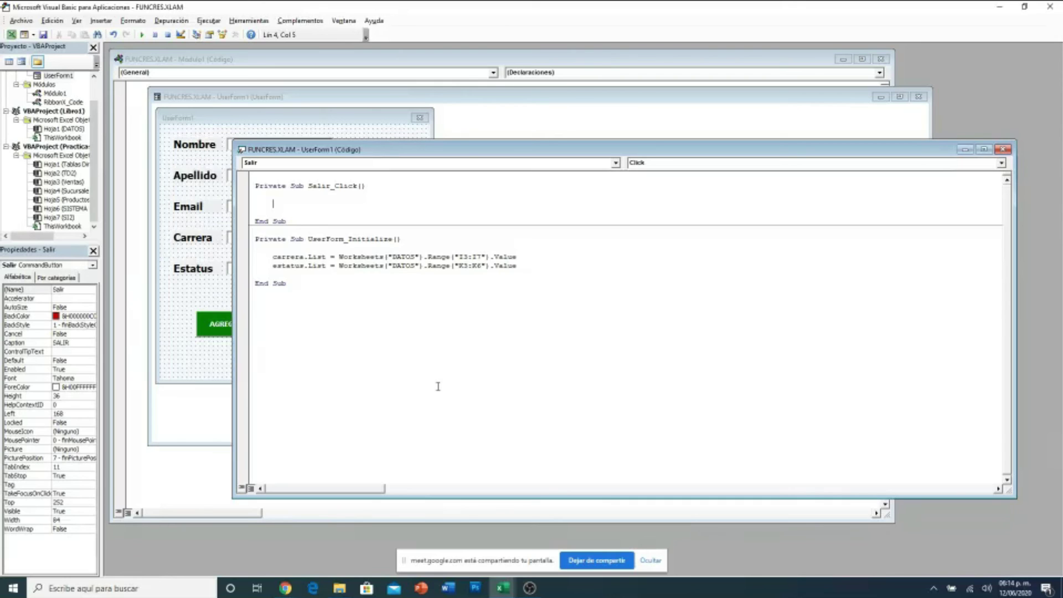
text(Unload Me)
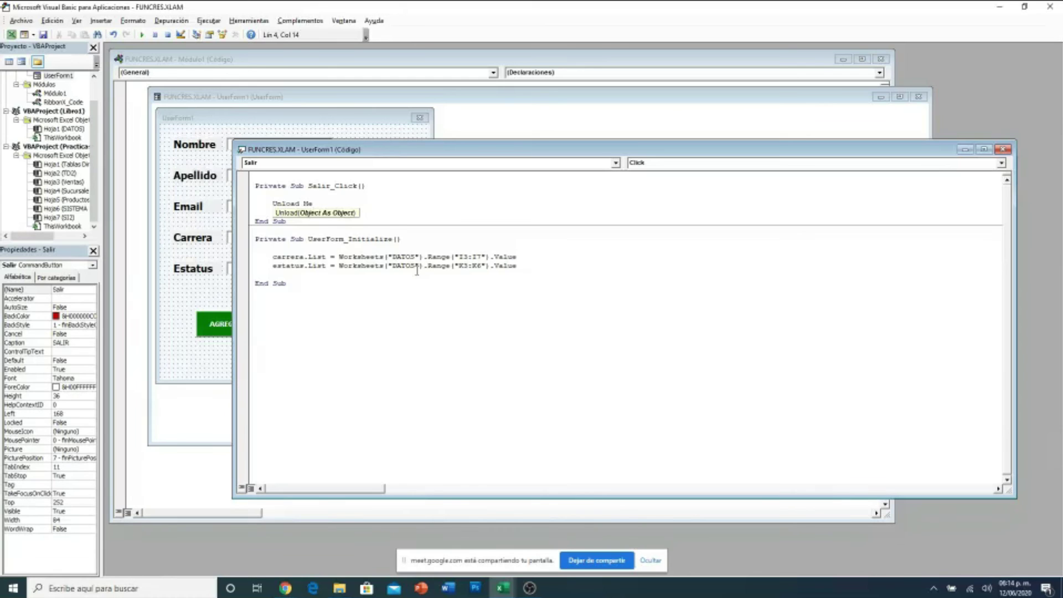
click(396, 233)
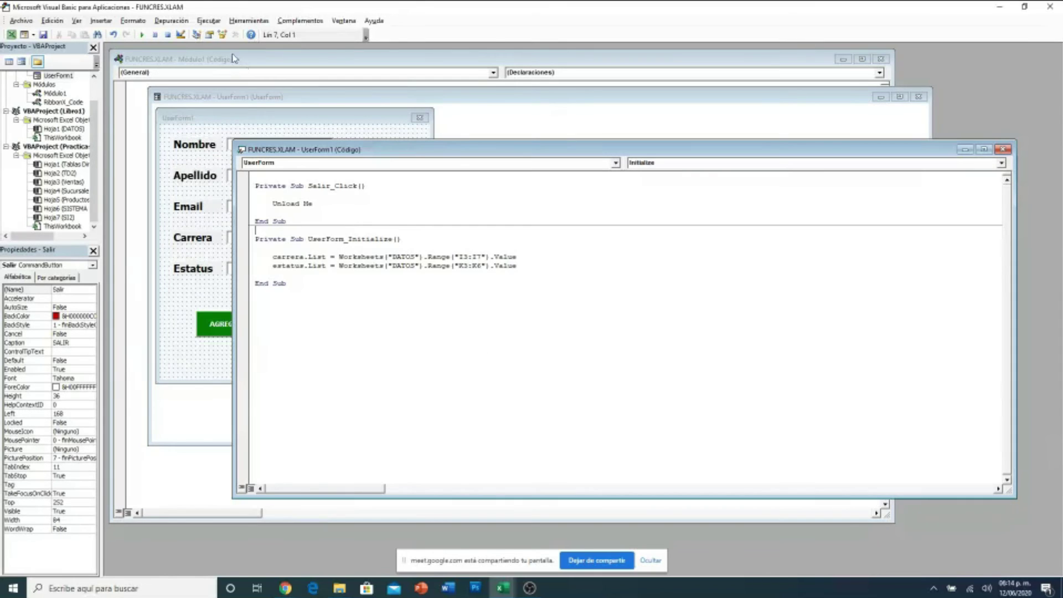
Run UserForm1 and type sample text into the Nombre, Apellido and Email fields
click(143, 35)
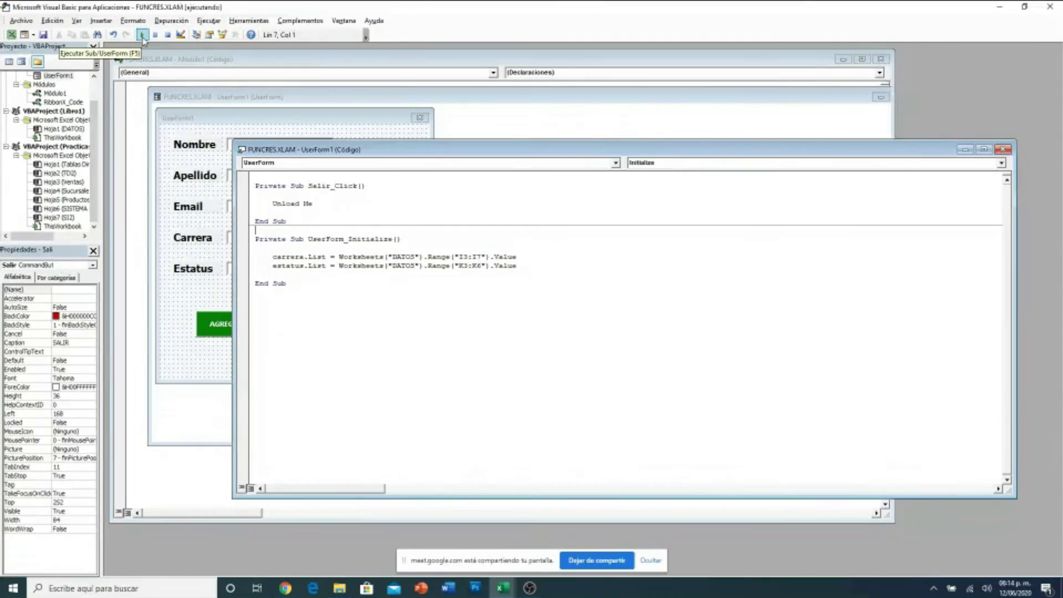
drag(478, 176, 470, 164)
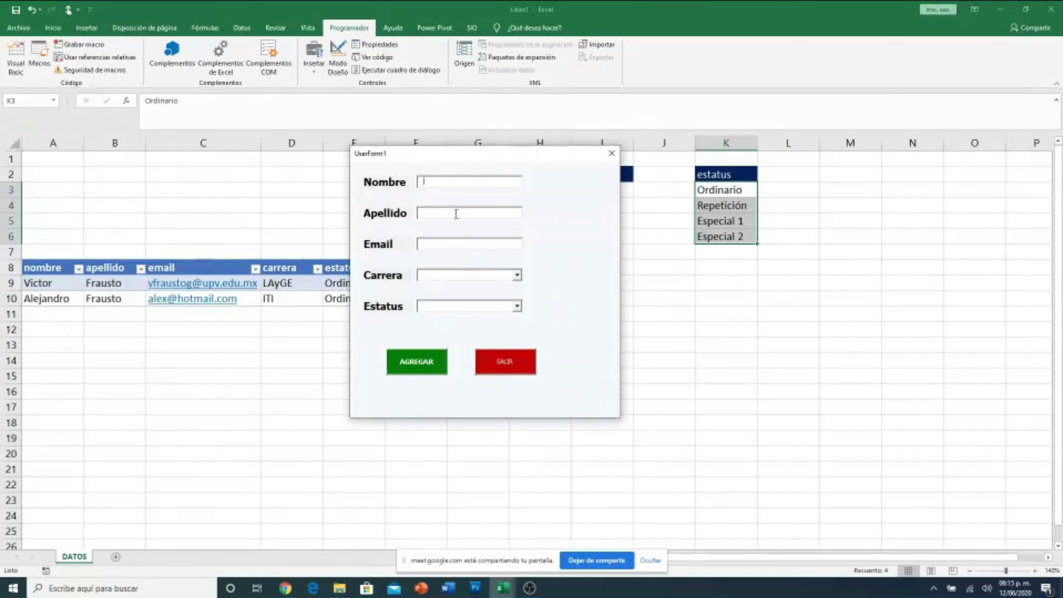
text(ddgdfg)
click(454, 213)
text(dgdg)
click(453, 242)
text(dfgdfg)
Choose ITI as carrera and Repetición as estatus, then close the form with SALIR
click(517, 275)
click(515, 292)
click(519, 307)
click(471, 324)
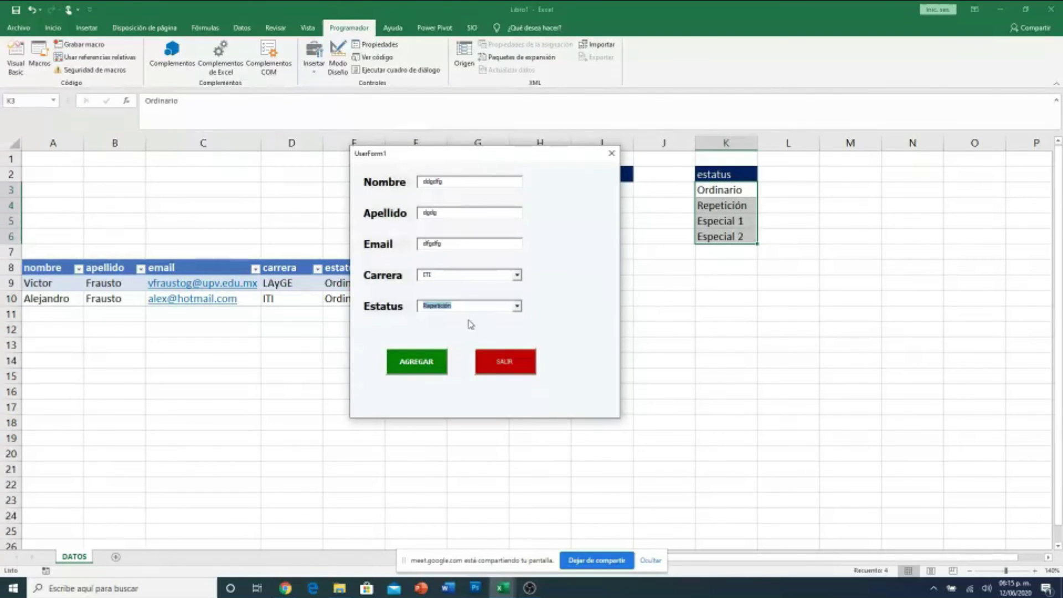
click(509, 364)
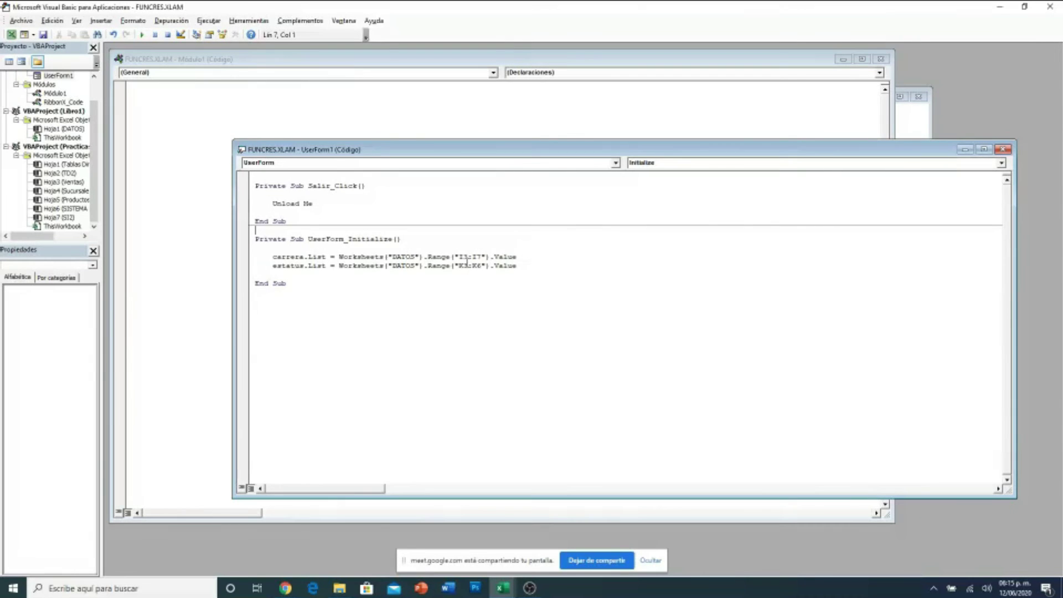
Bring the UserForm1 designer forward, then switch to the Libro1 workbook's DATOS sheet
click(921, 129)
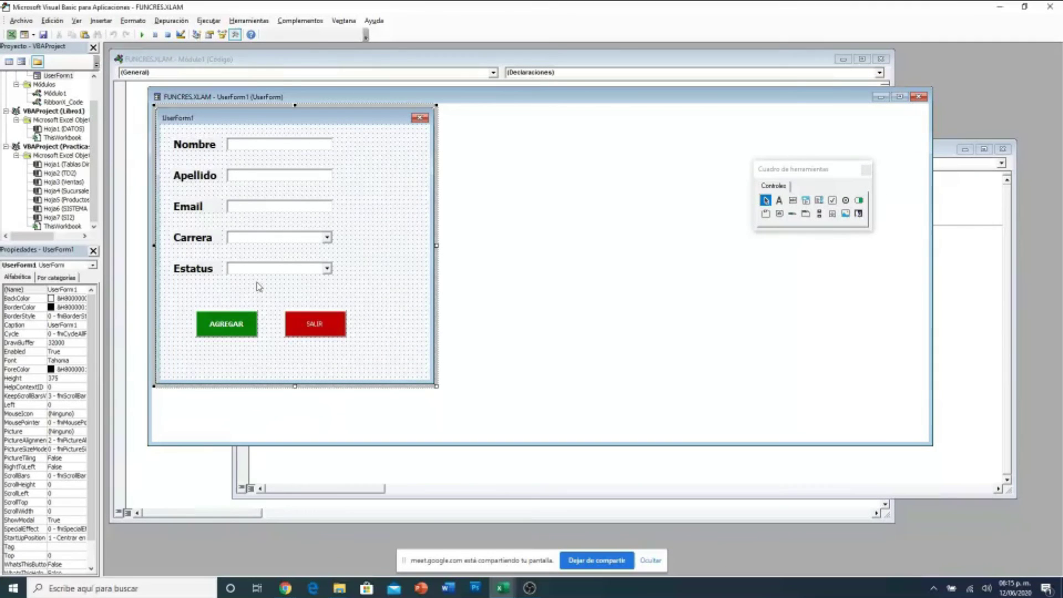
click(502, 588)
click(481, 505)
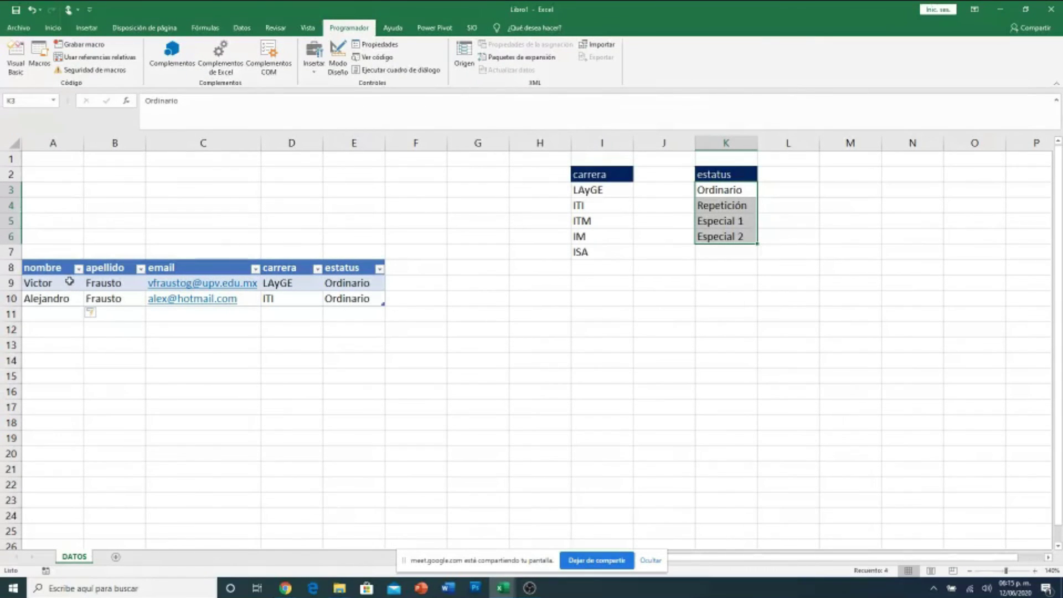
click(23, 283)
right_click(21, 283)
click(46, 360)
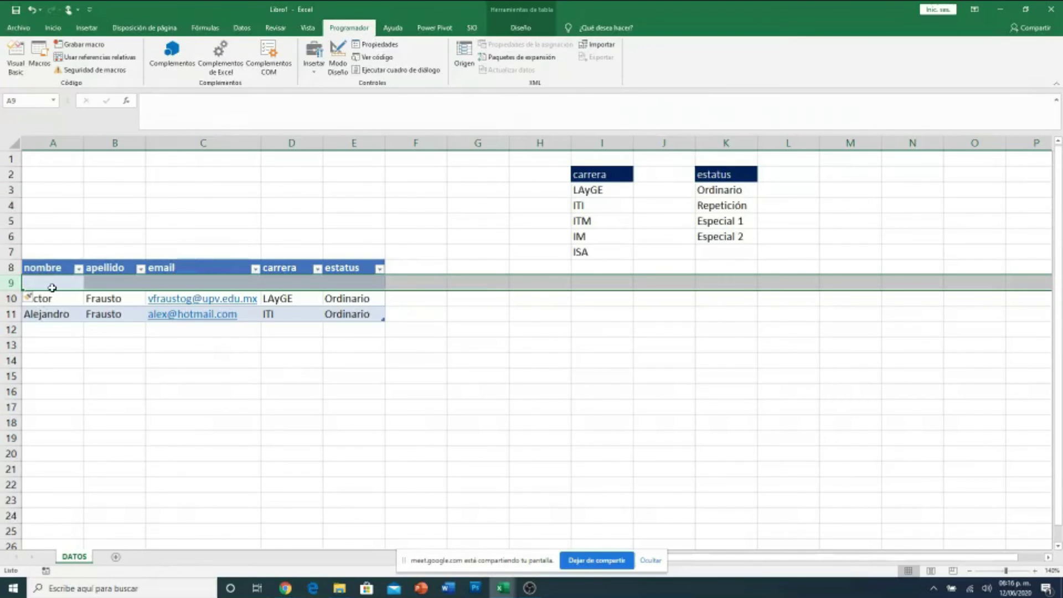
click(235, 468)
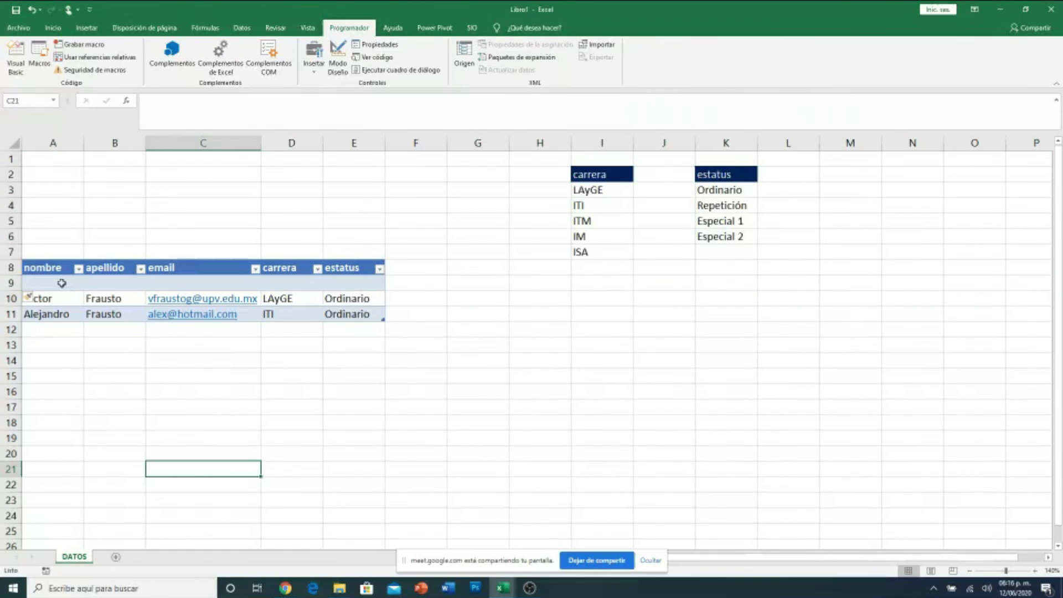
drag(58, 283, 334, 281)
drag(55, 283, 366, 281)
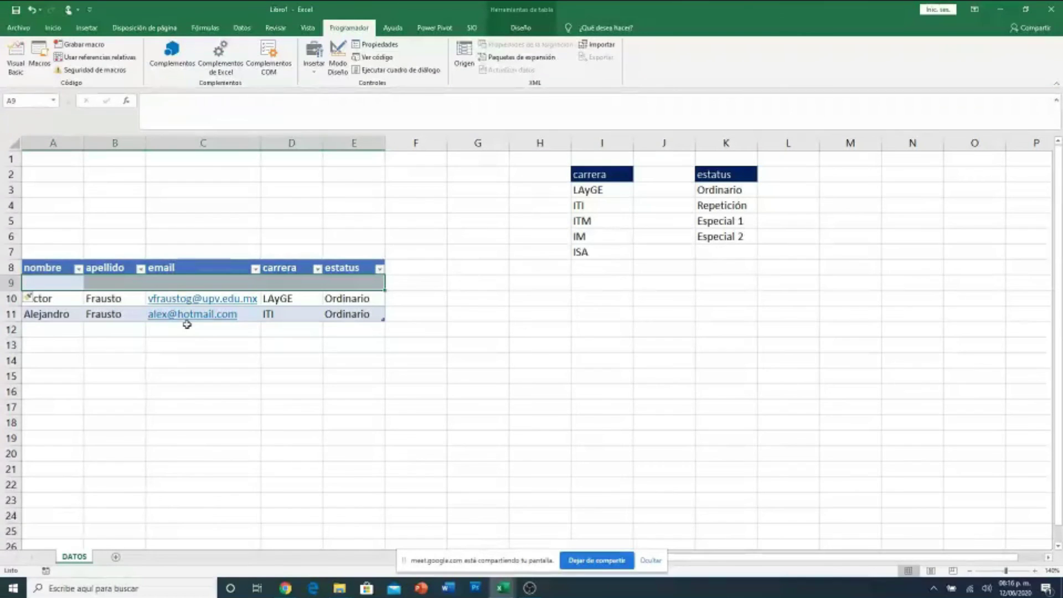
click(13, 282)
right_click(12, 282)
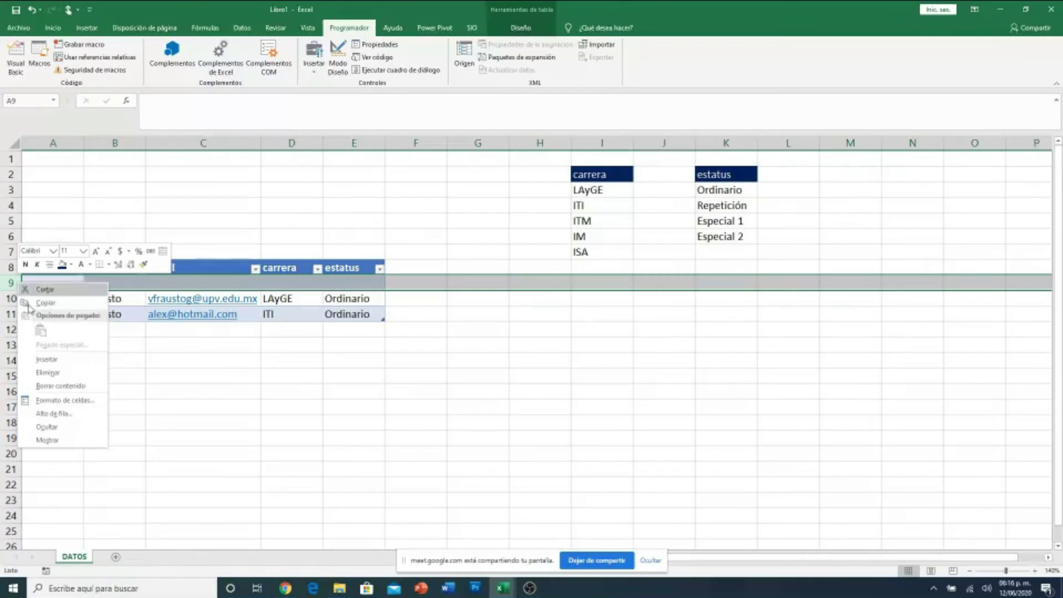
key(Escape)
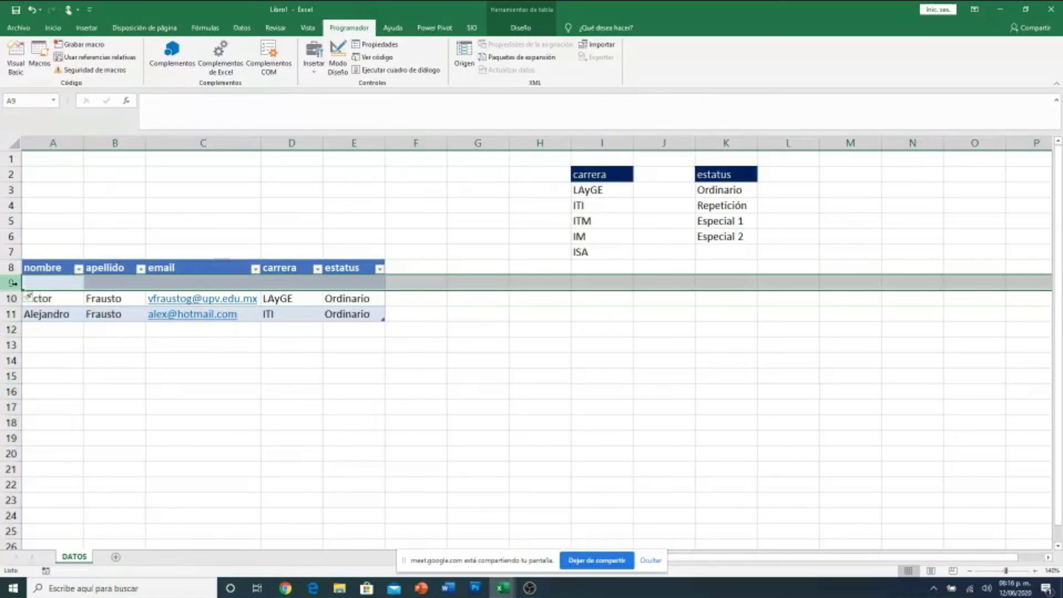
right_click(12, 282)
click(49, 361)
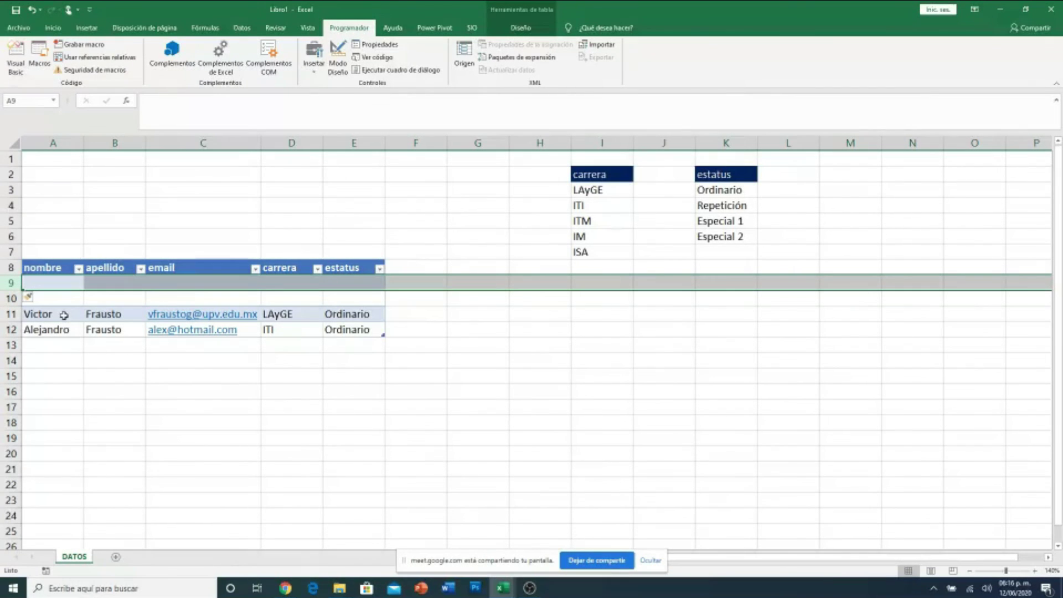
key(ctrl+z)
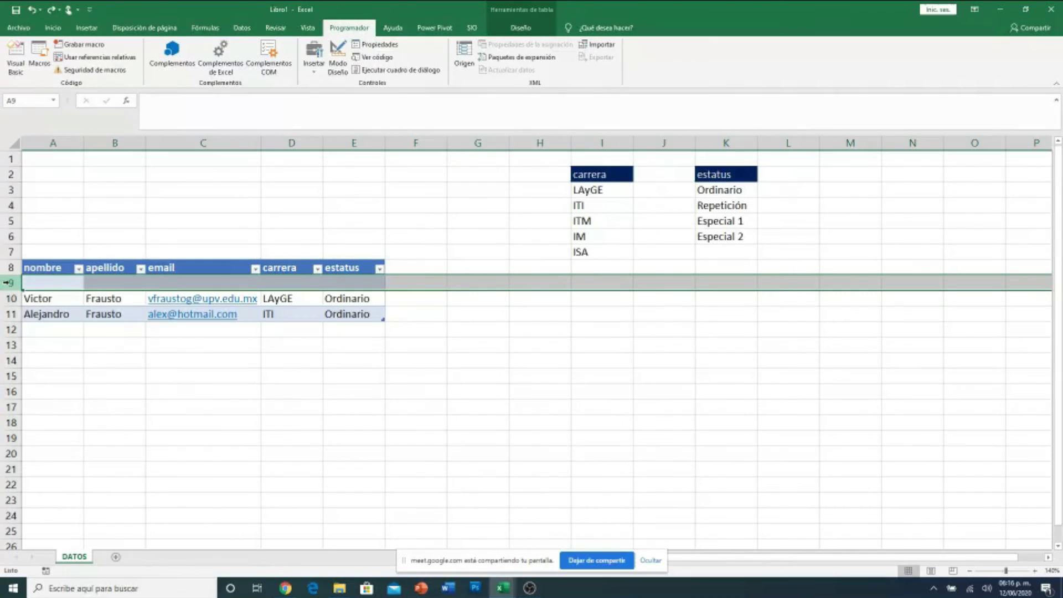
right_click(11, 283)
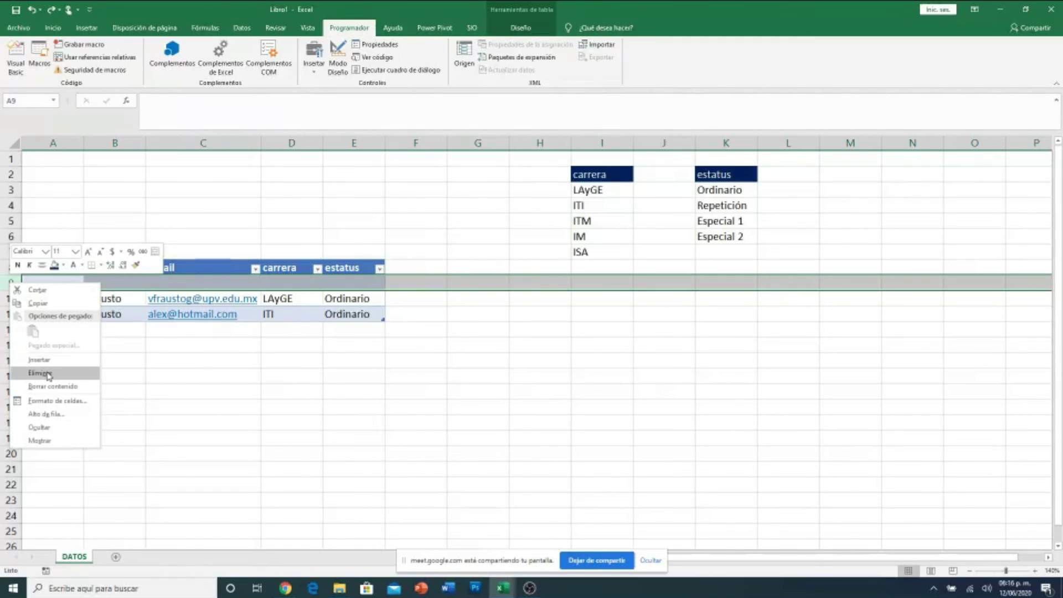
click(48, 374)
click(138, 372)
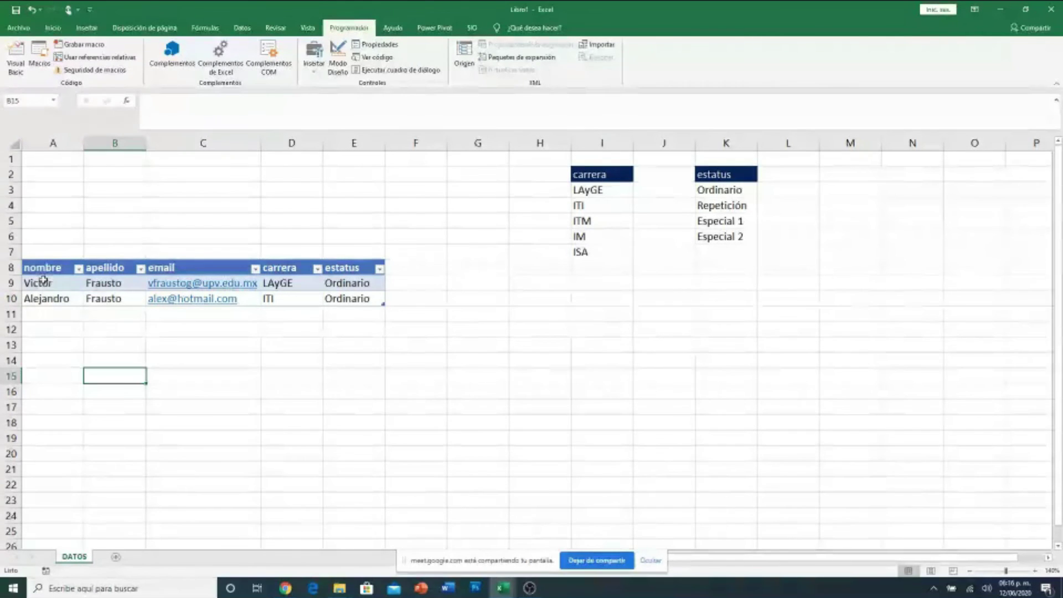
Switch from the Libro1 workbook back to the VBA editor showing the UserForm1 design
click(502, 589)
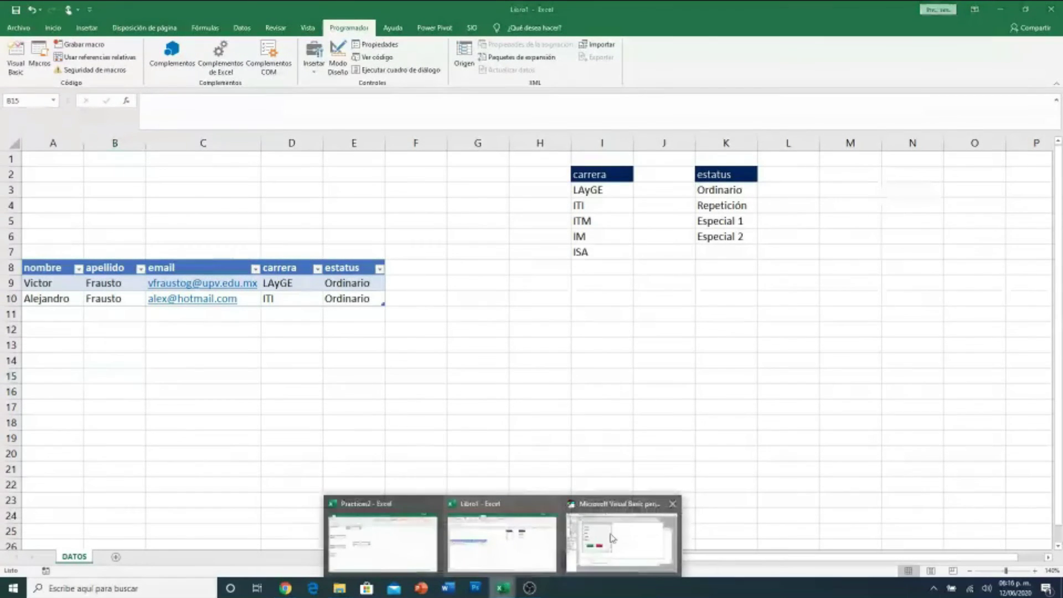
click(613, 538)
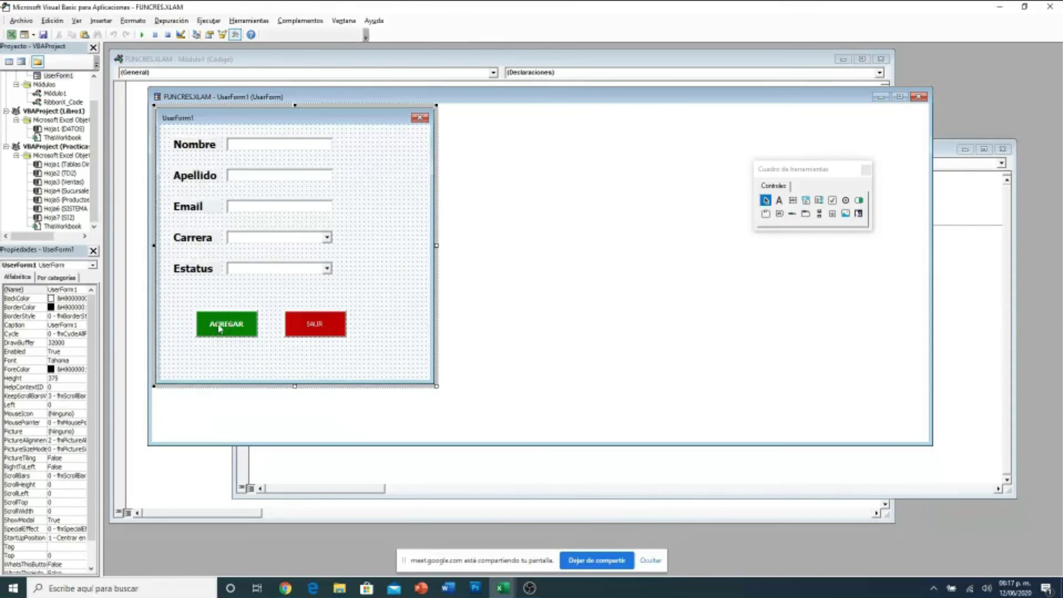
Create the AGREGAR button's Agregar_Click procedure and start the line Worksheets("DATOS").Range("
double_click(222, 327)
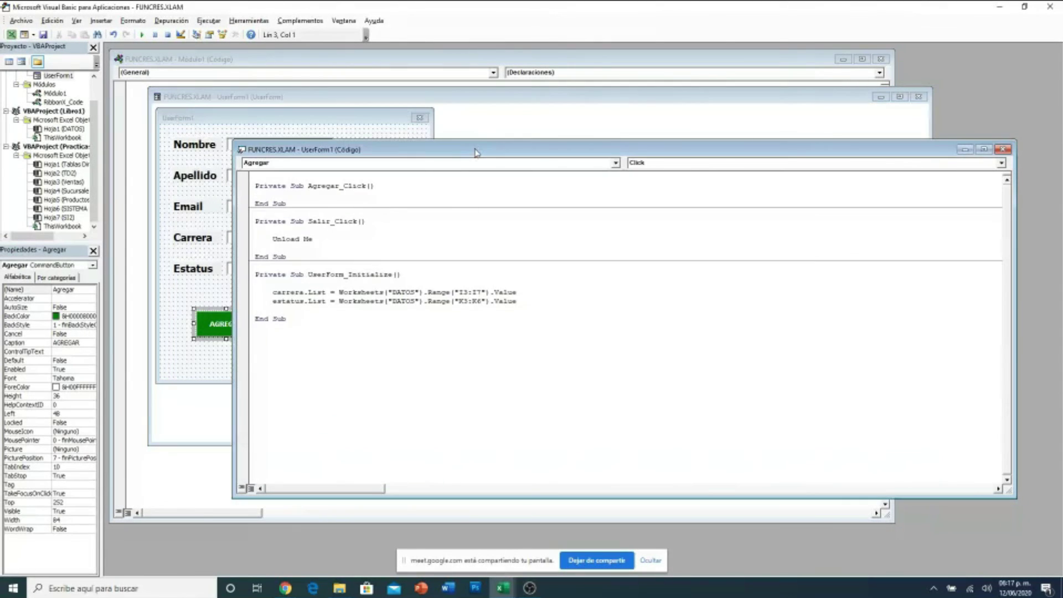
drag(475, 152, 450, 118)
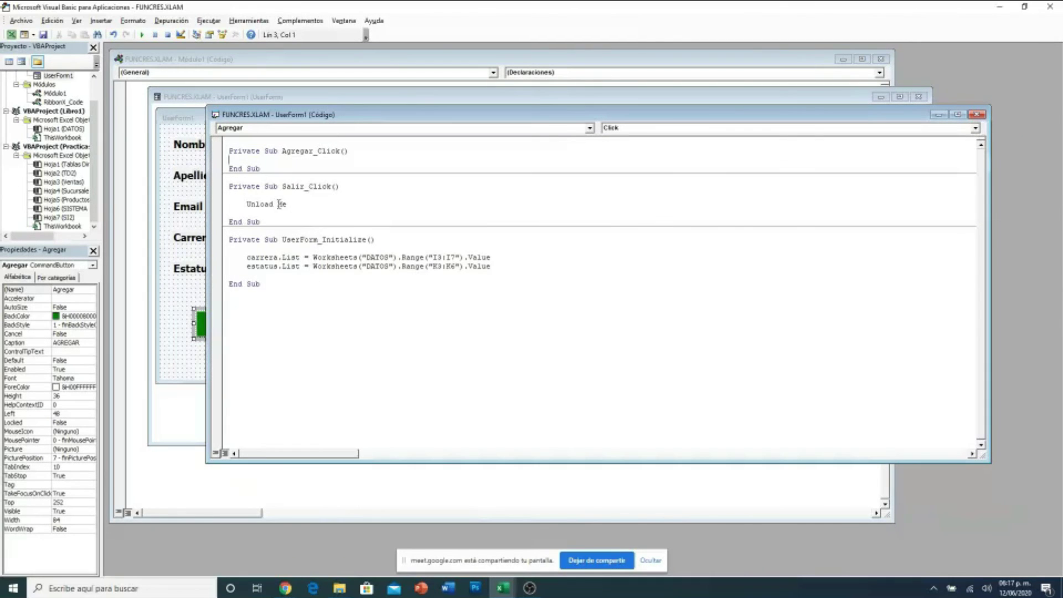
click(350, 150)
key(Return)
key(Return)
key(Tab)
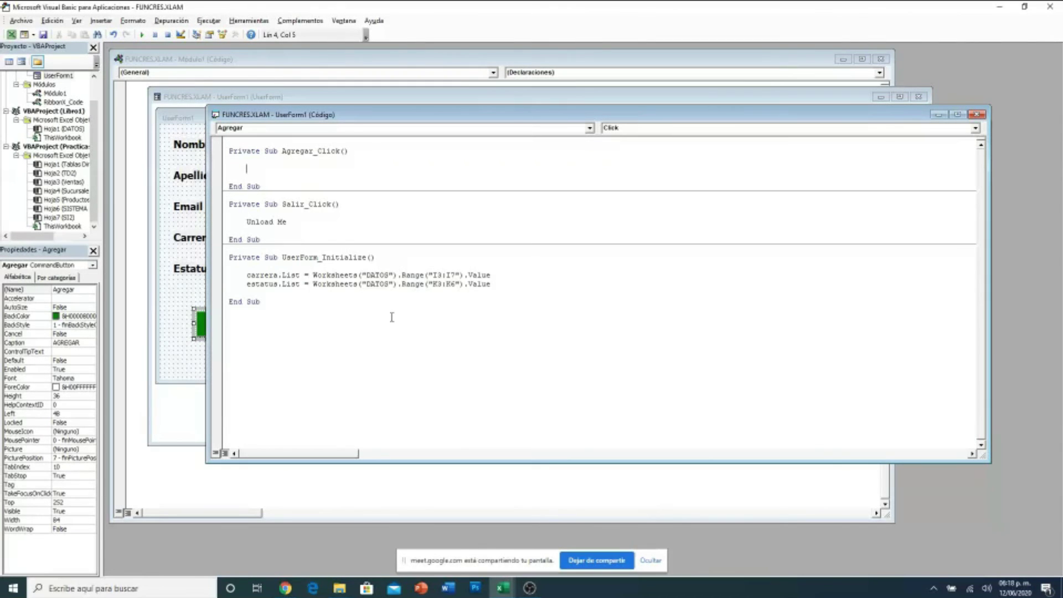
text(Worksheets)
text(("DATOS"))
text(.Range)
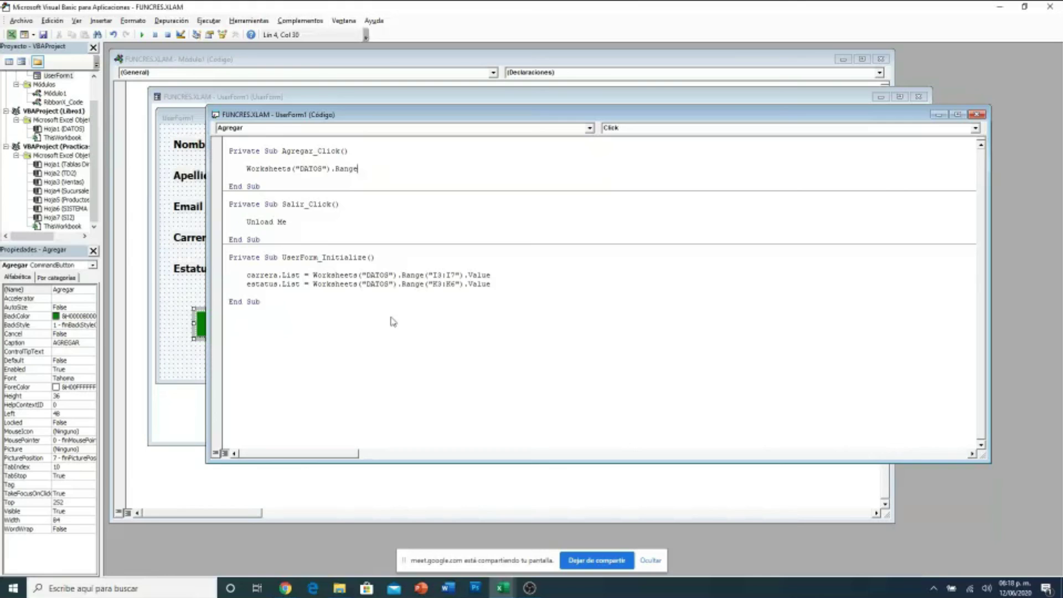
text((")
Check cell A9 (Victor) in the Libro1 workbook, then return to the UserForm1 code
click(503, 588)
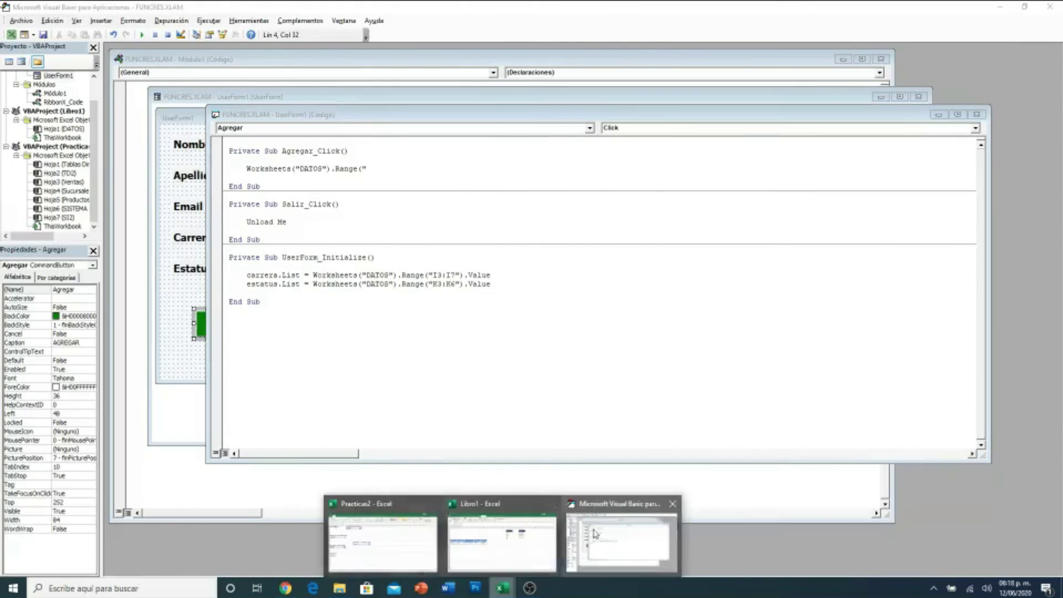
click(504, 590)
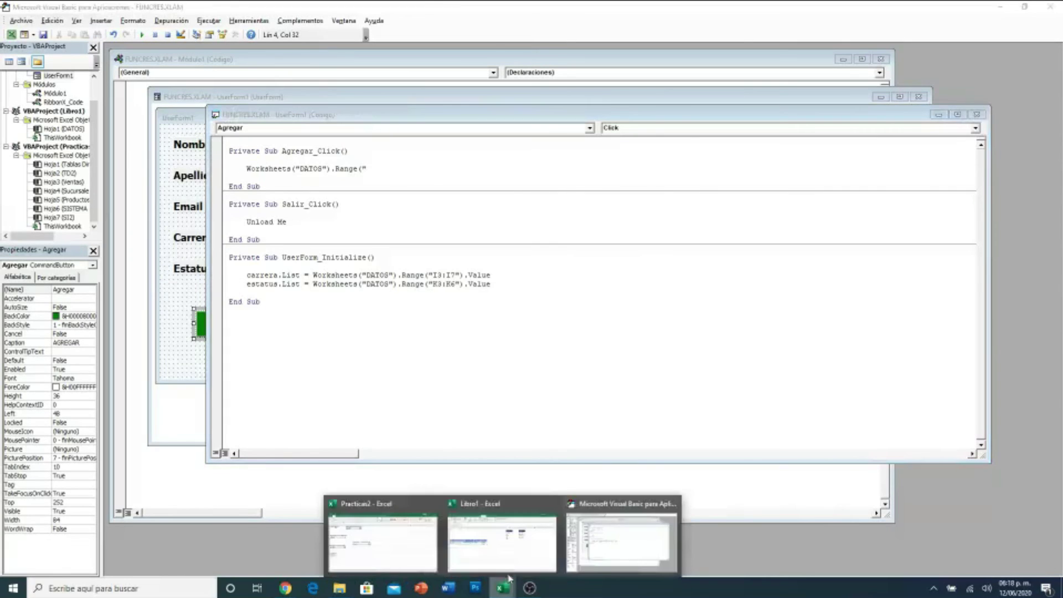
click(498, 540)
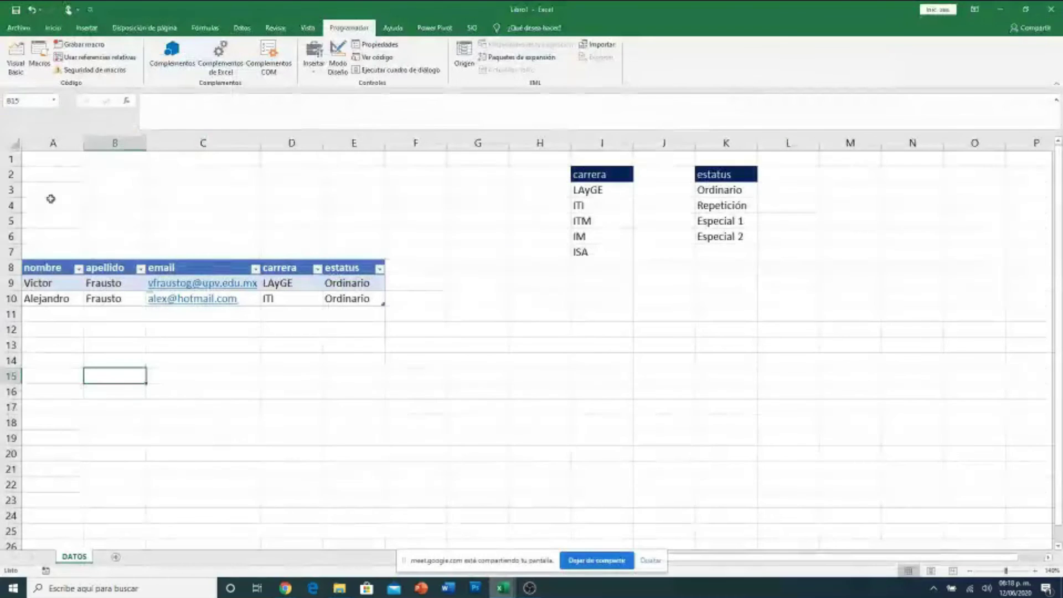
click(48, 282)
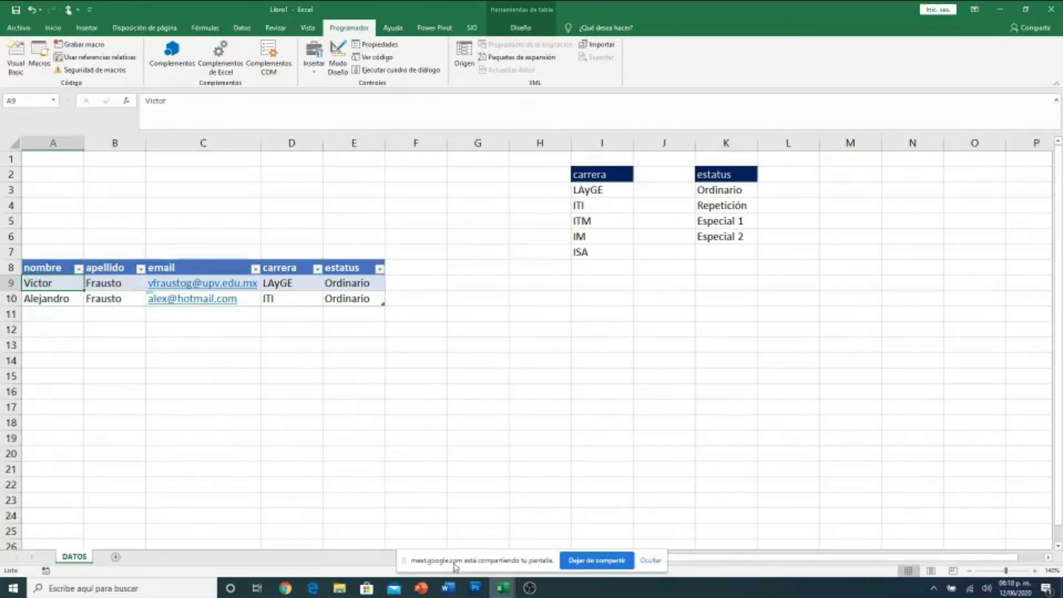
click(512, 590)
click(582, 543)
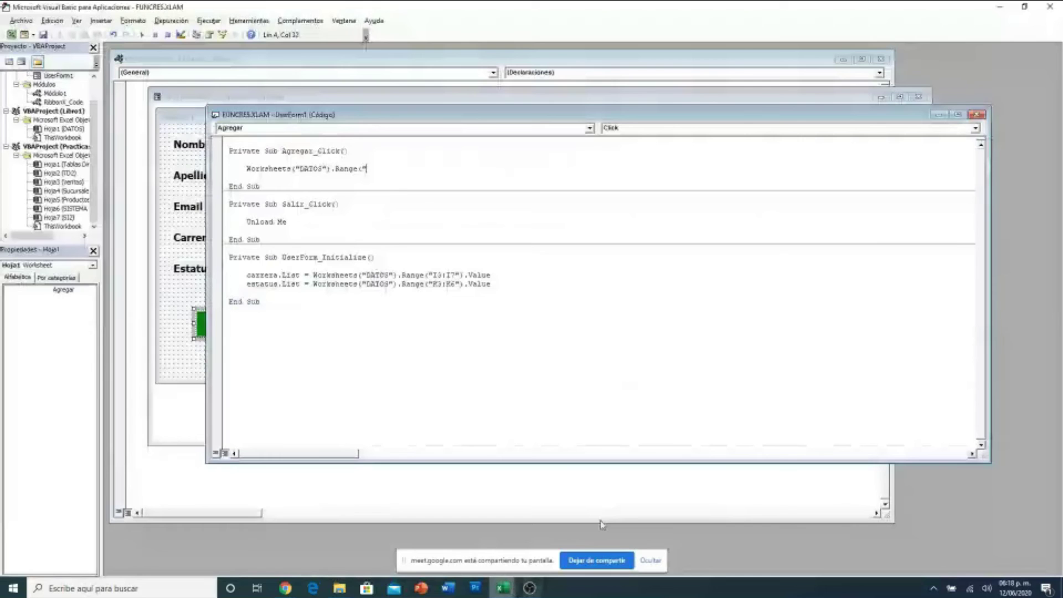
Complete the line as Worksheets("DATOS").Range("A9").EntireRow.Insert and move to the next line
text(A9"))
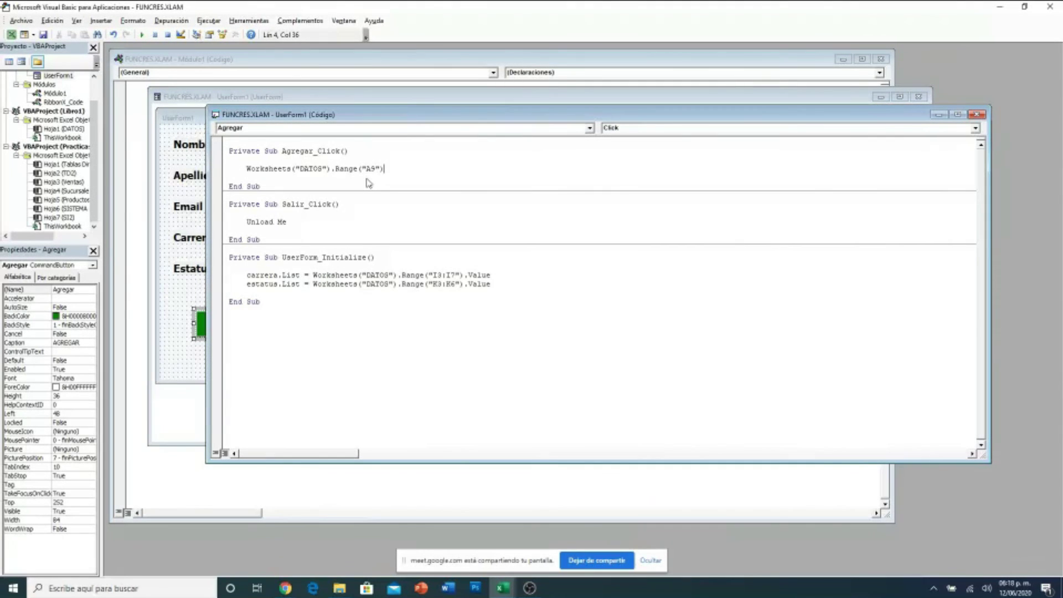
text(.)
text(EntireRow)
text(.Insert)
key(shift+Home)
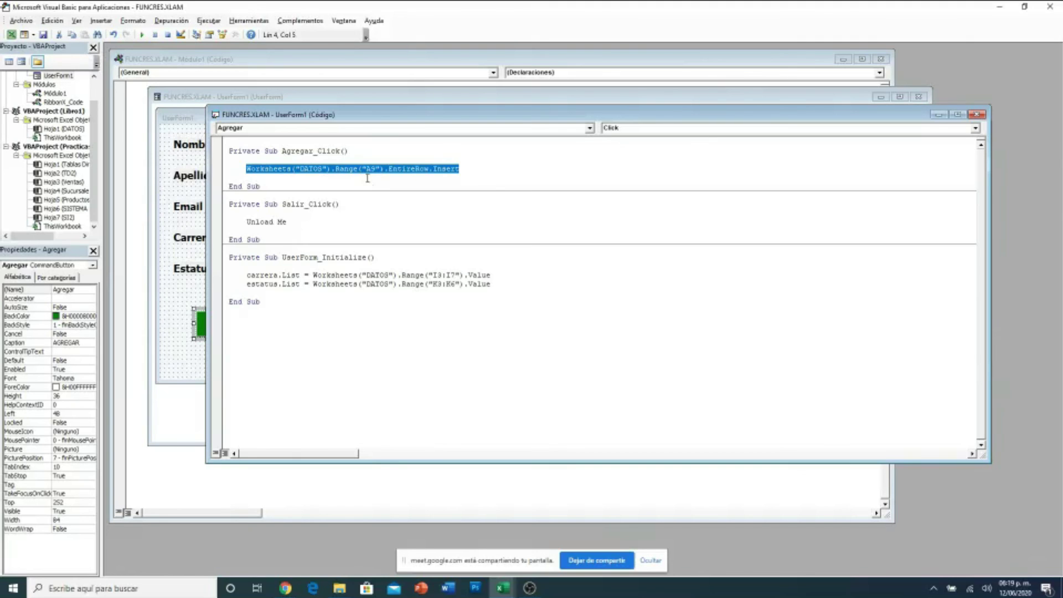
click(367, 178)
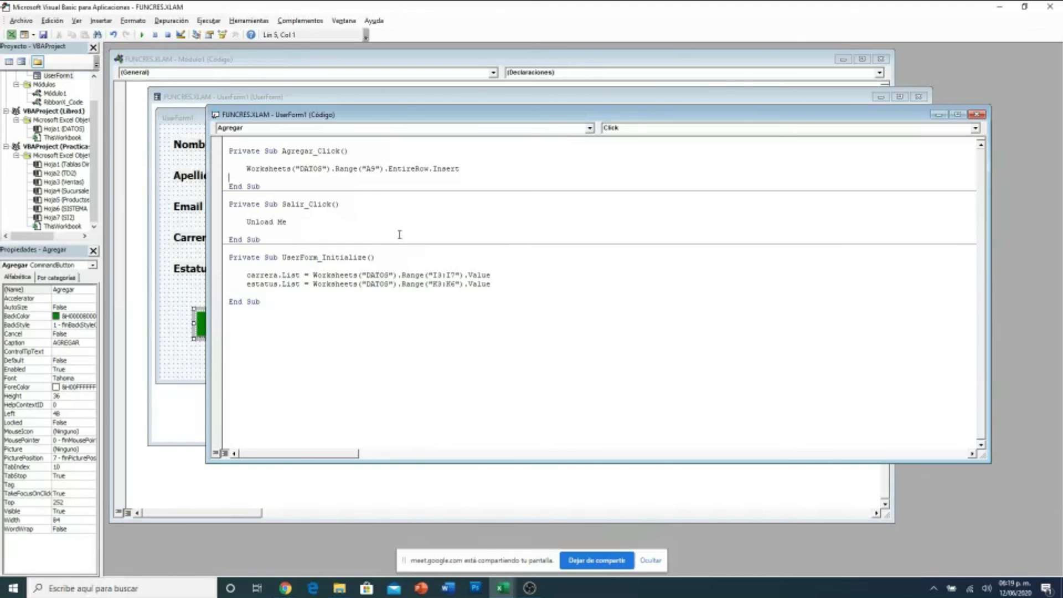
Run the form, press AGREGAR four times to test row insertion, then close it
click(143, 36)
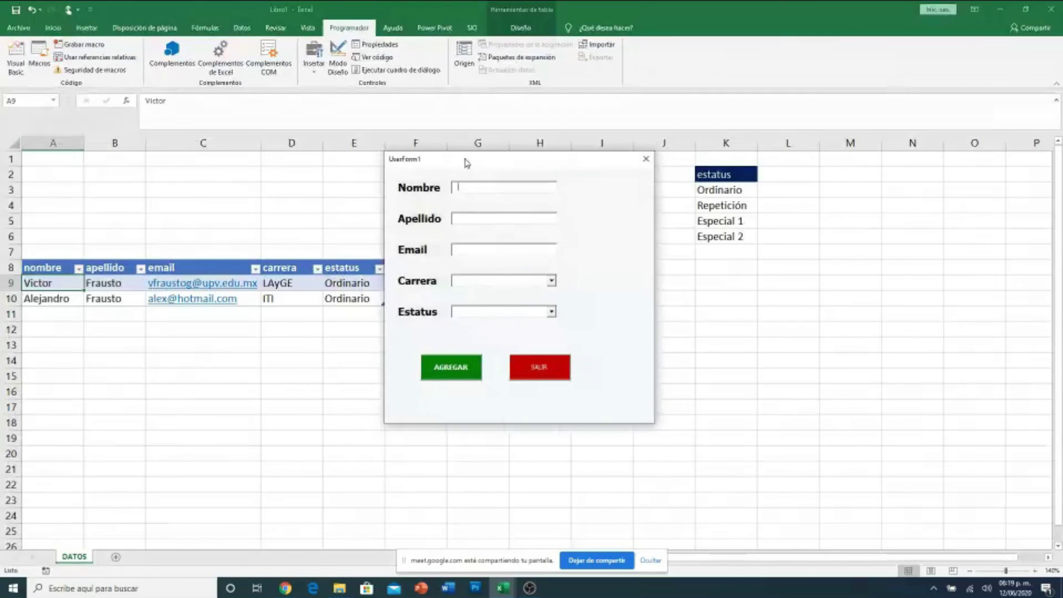
drag(465, 162, 521, 144)
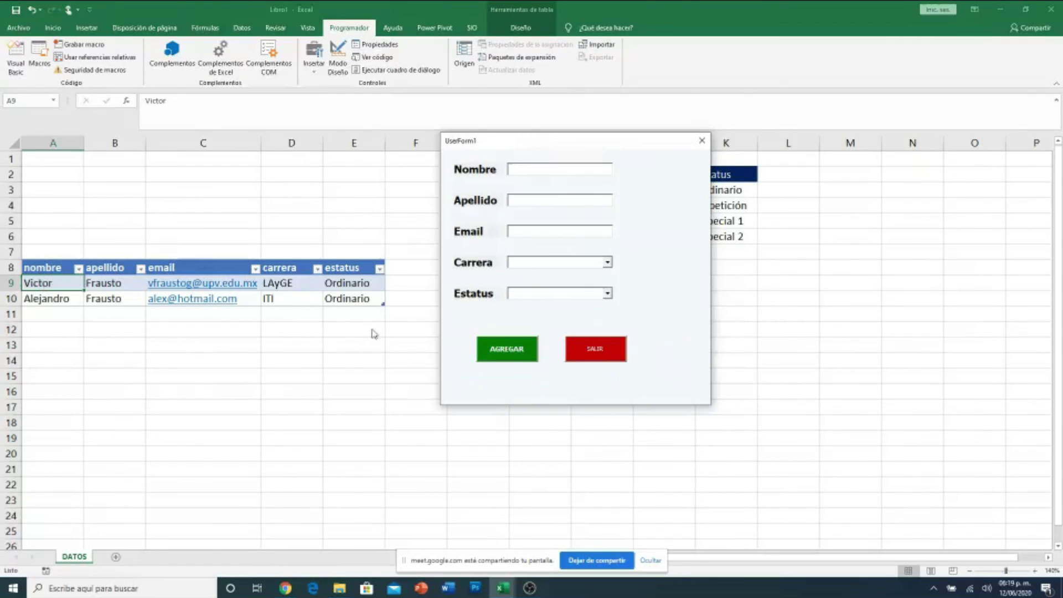
click(515, 355)
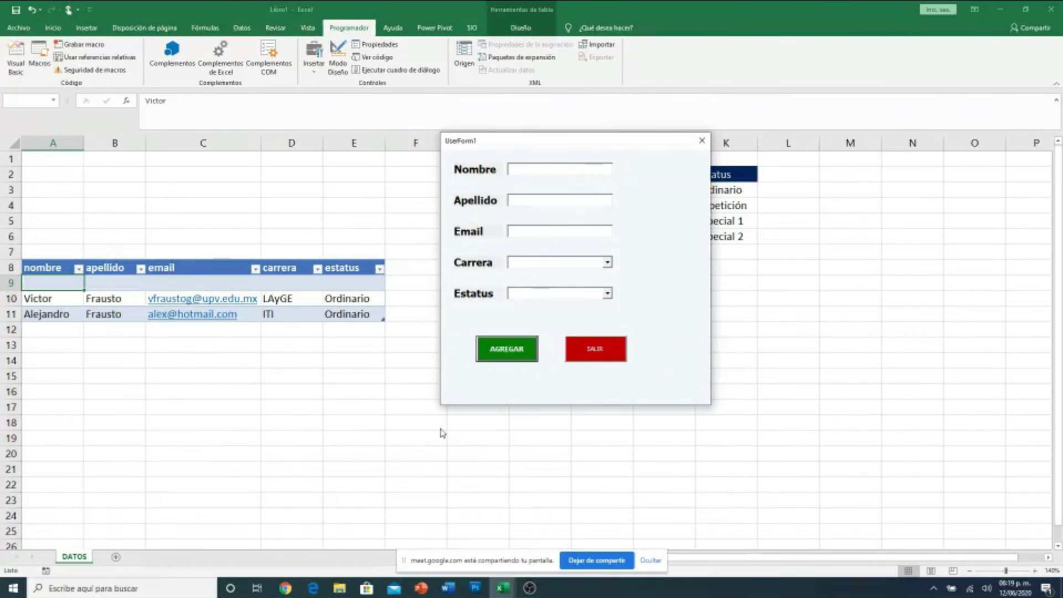
click(508, 356)
click(509, 355)
click(508, 355)
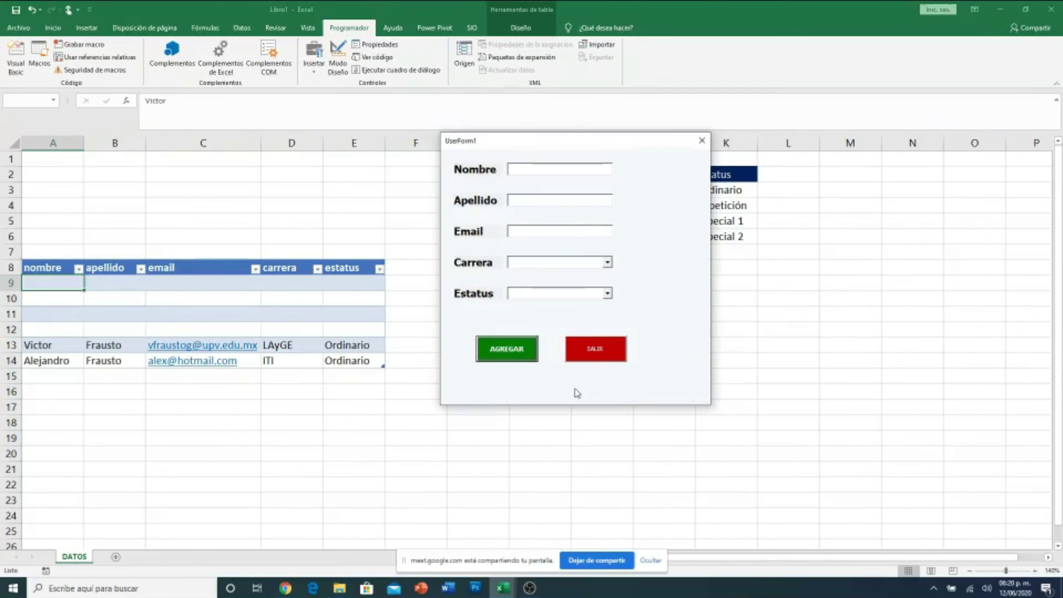
click(598, 356)
mouse_move(501, 588)
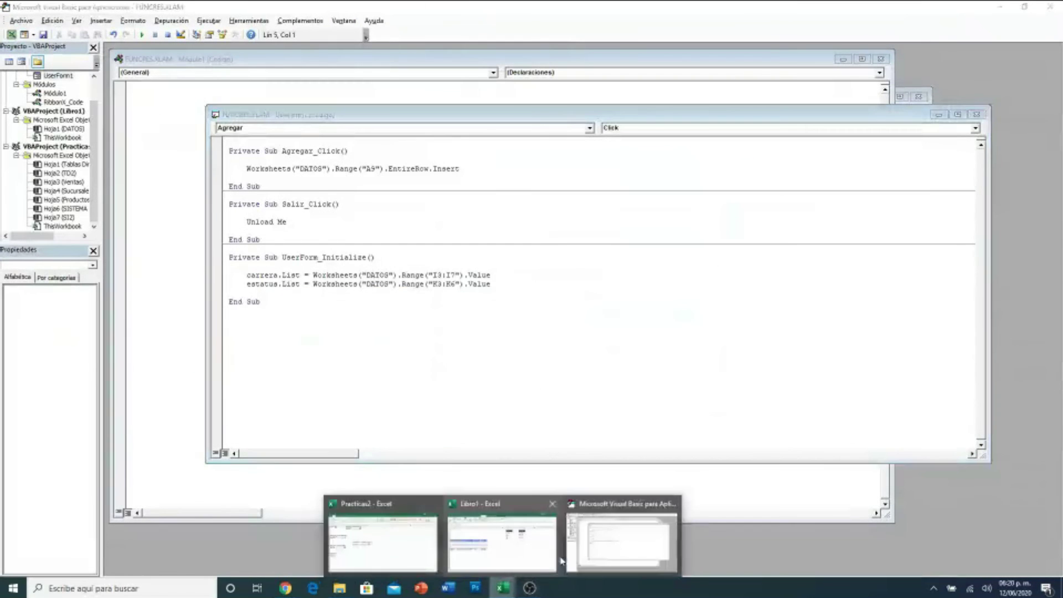
Delete the blank rows 9–12 from the DATOS sheet and return to the form's code
click(501, 543)
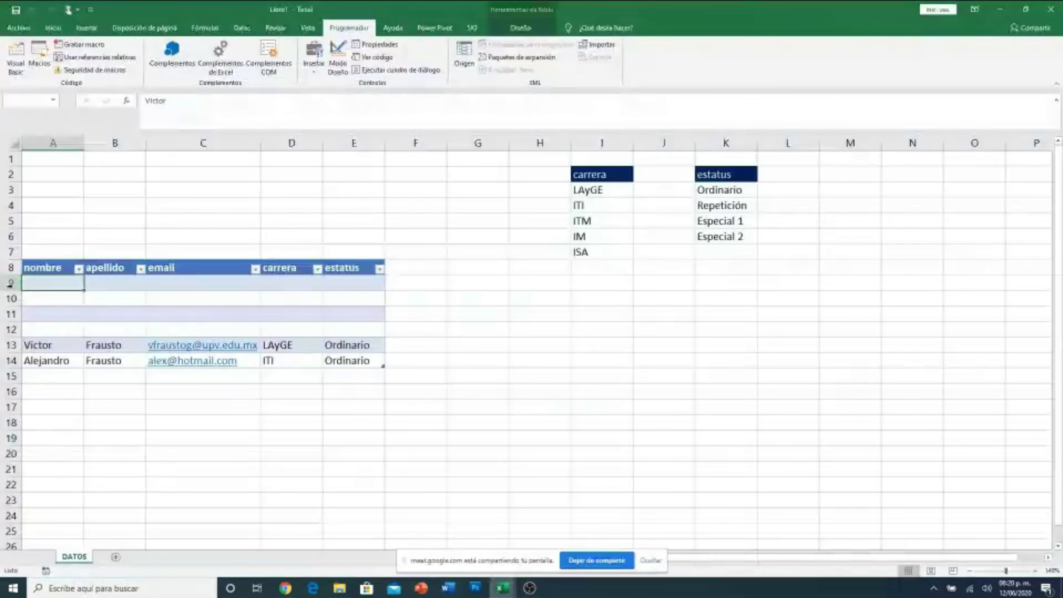
drag(10, 284, 10, 330)
right_click(11, 331)
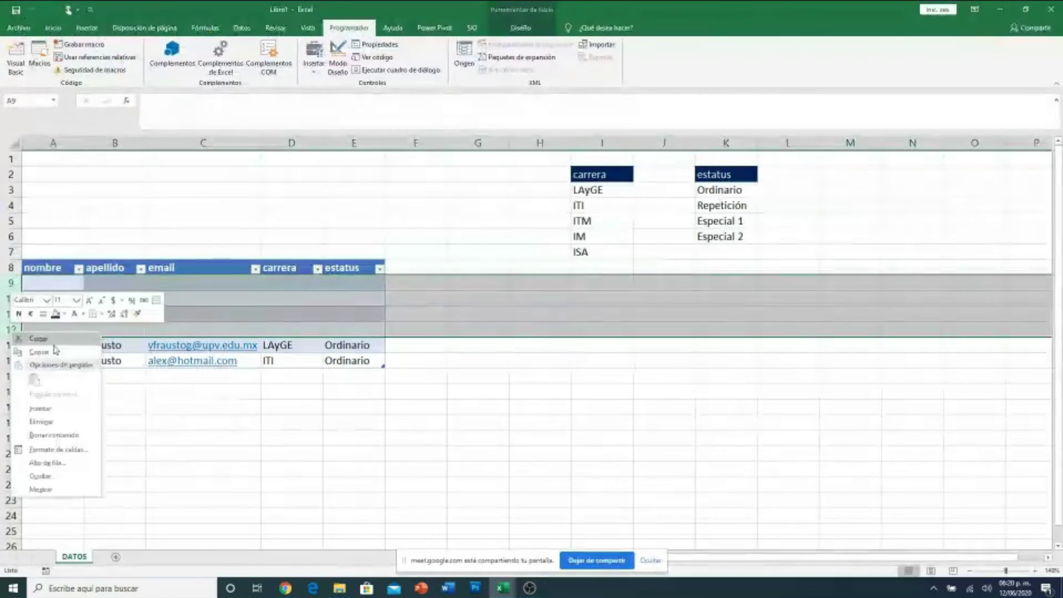
click(41, 422)
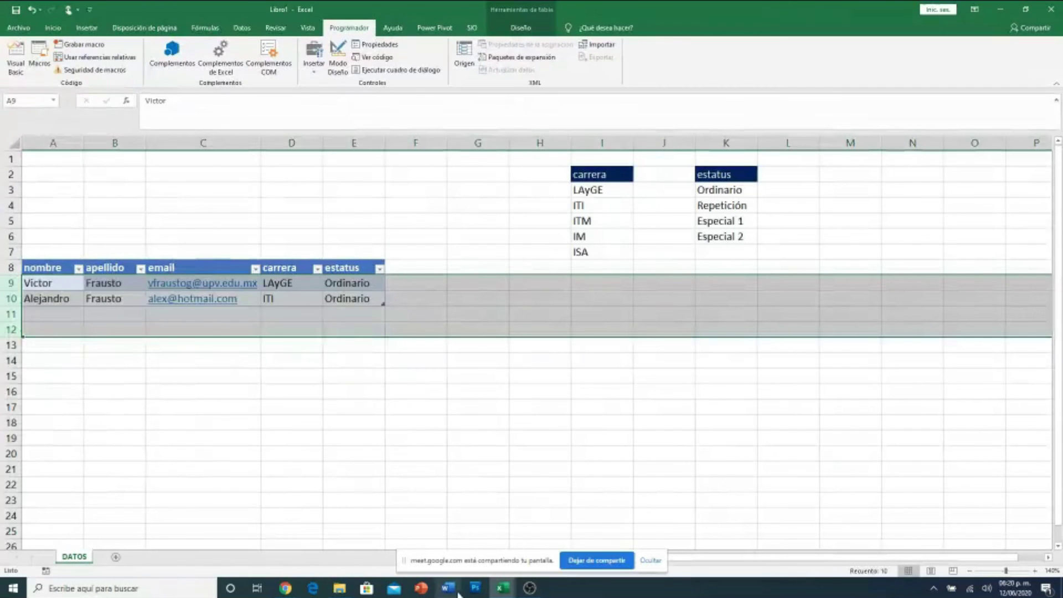
click(393, 410)
mouse_move(501, 588)
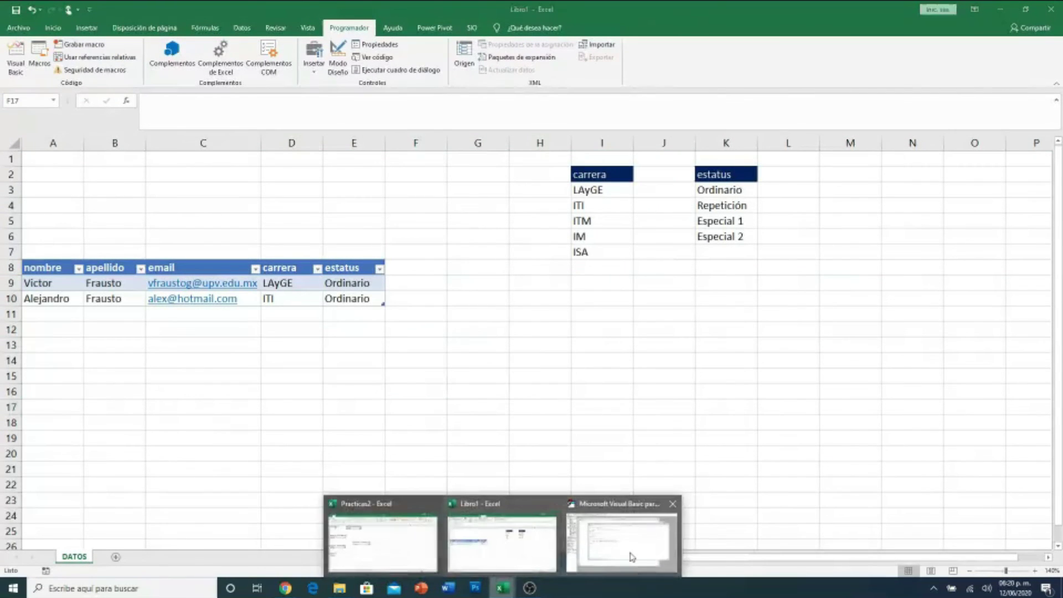
click(632, 556)
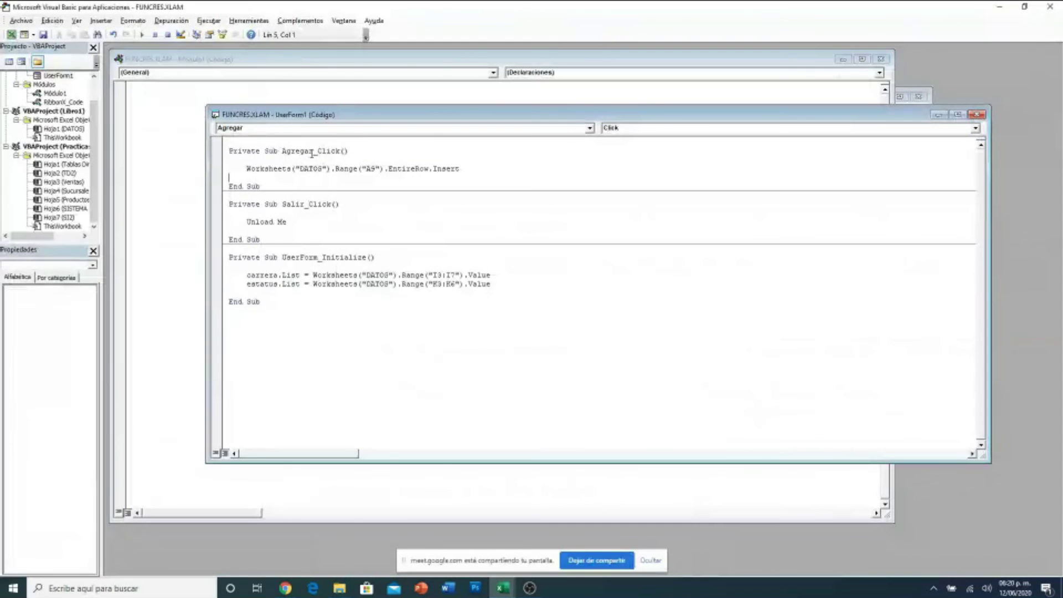
Add two blank lines after the EntireRow.Insert statement in Agregar_Click
click(467, 167)
key(Return)
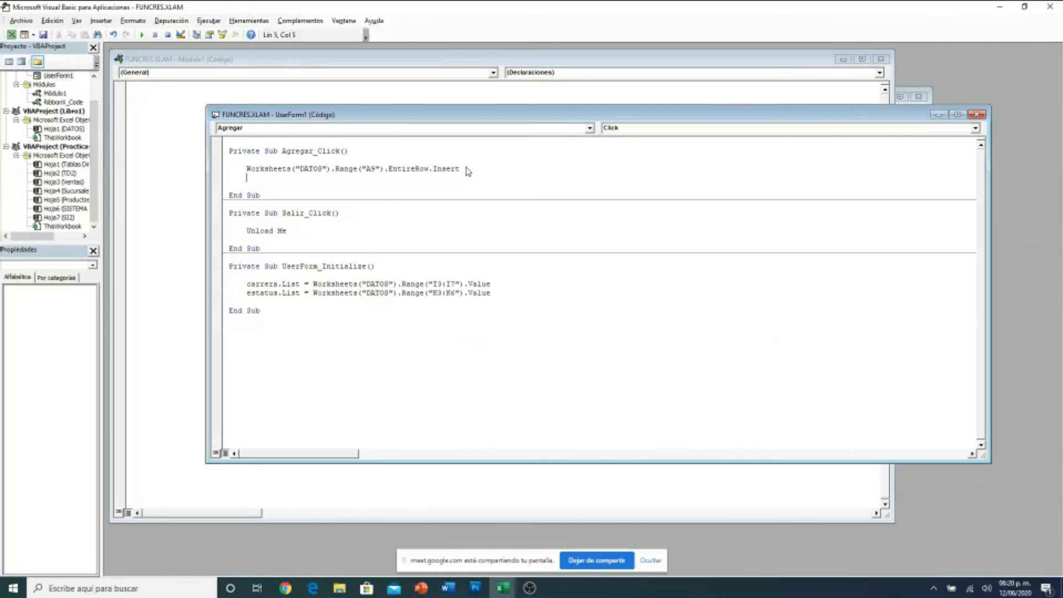
key(Return)
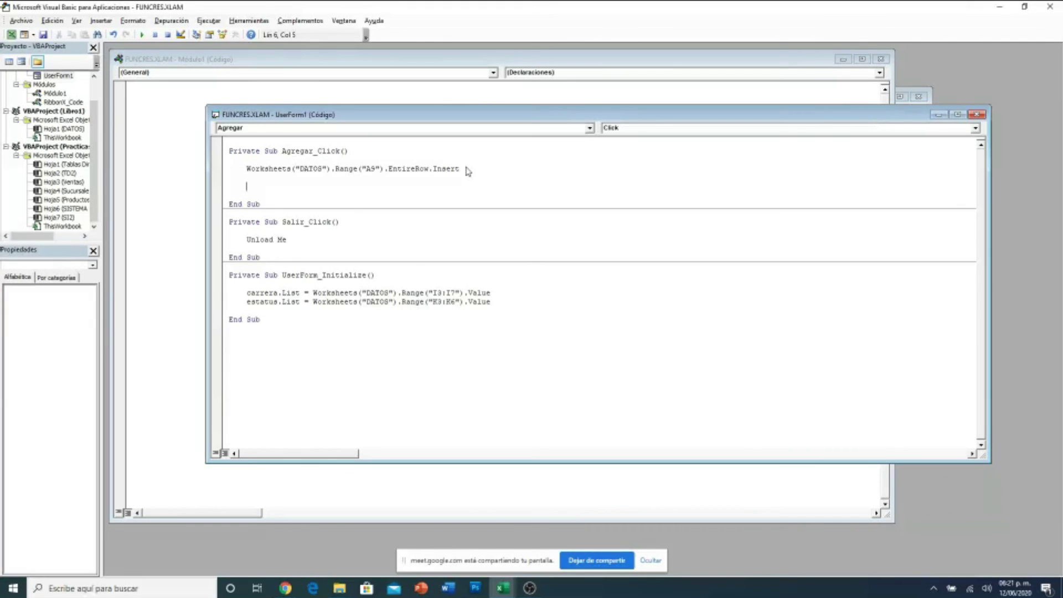
Add the line Range("A9") = nombre.Value below the row-insert statement
text(Range("A9")
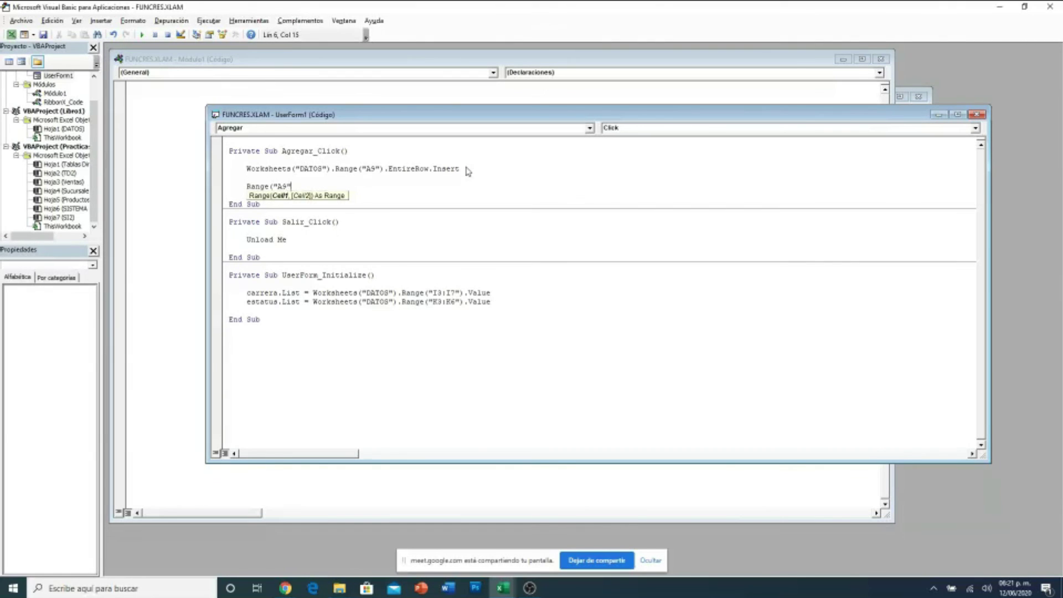
text().)
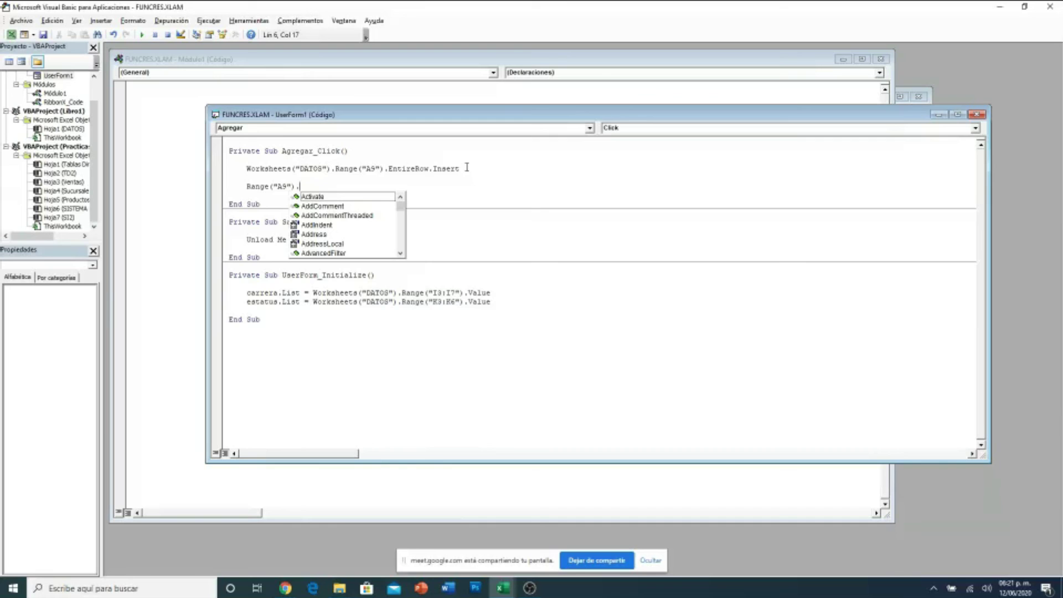
key(BackSpace)
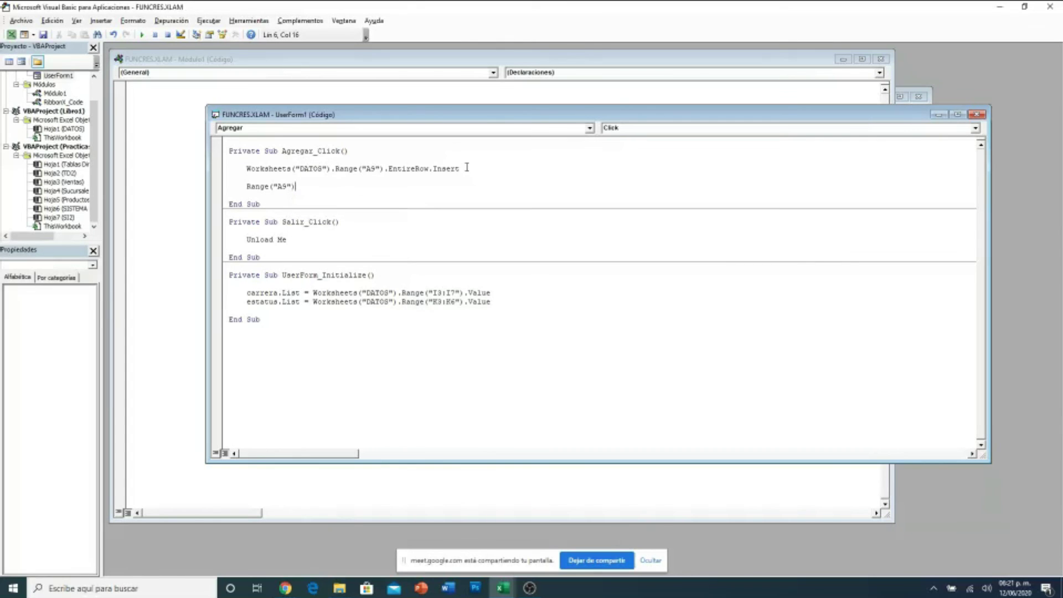
text(=)
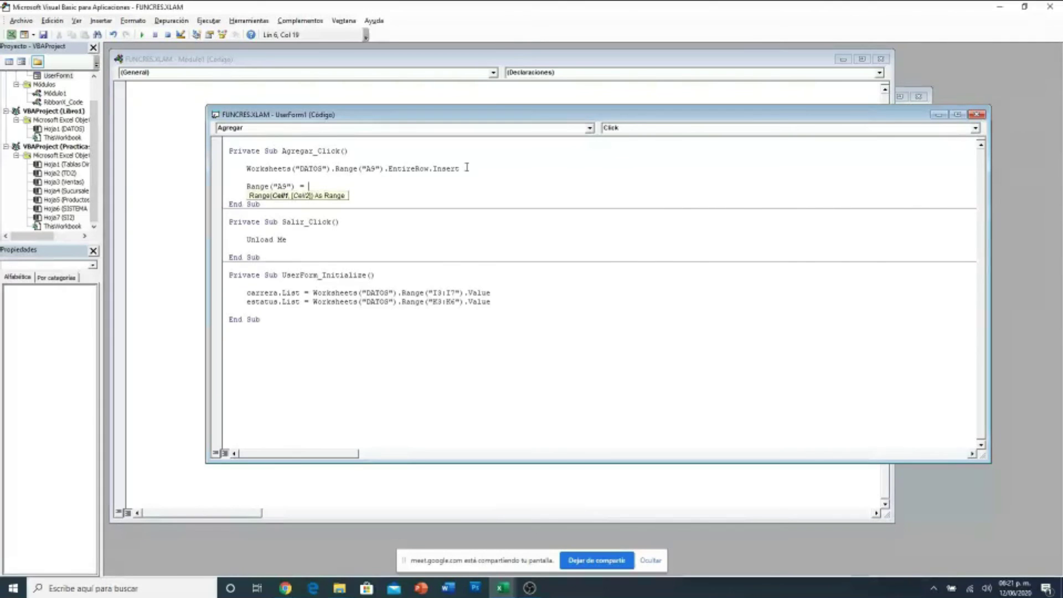
text(nombre)
text(.)
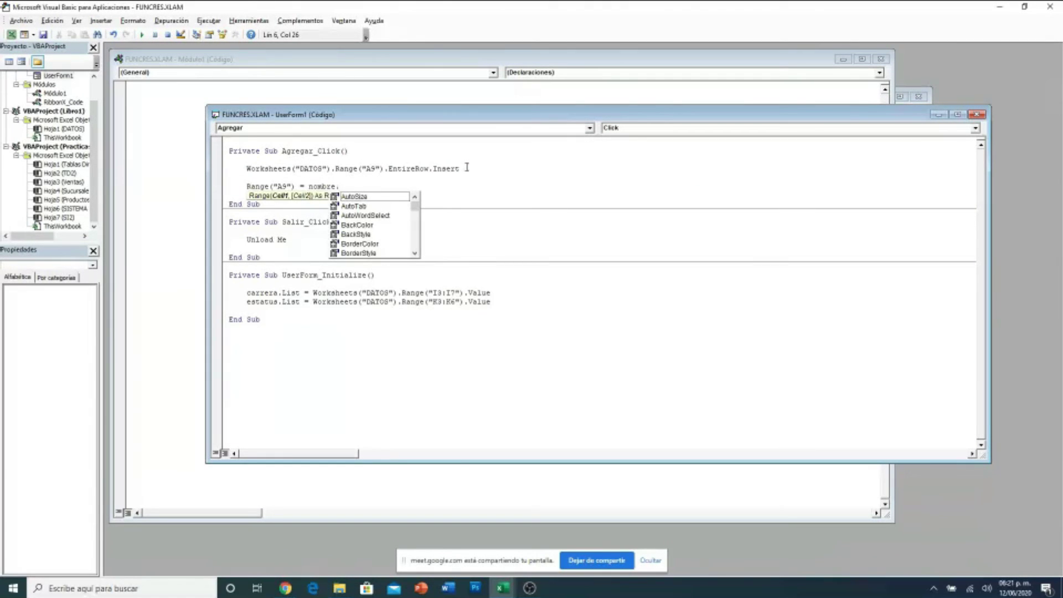
text(Value)
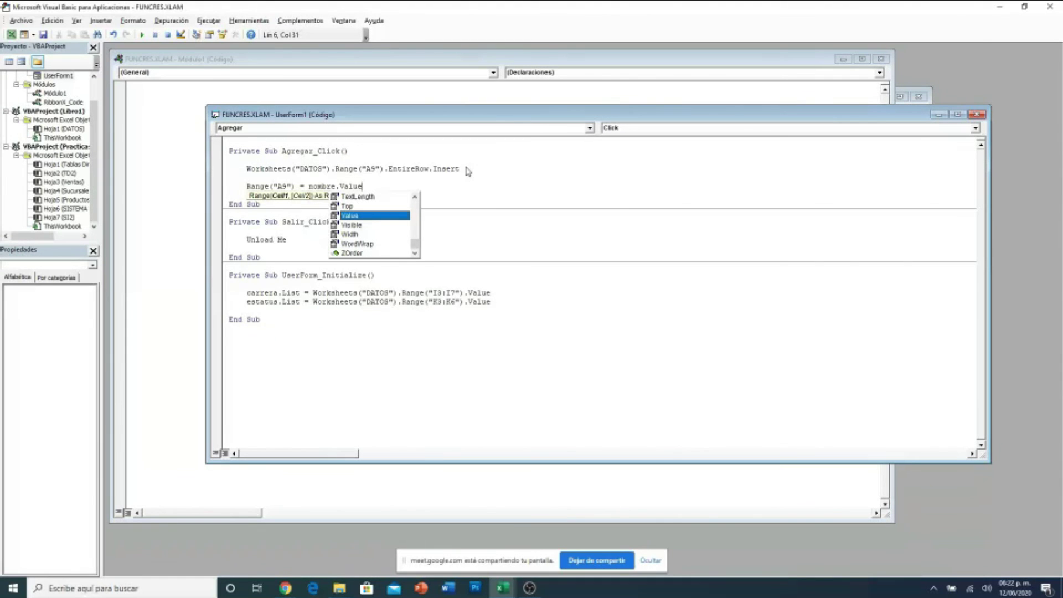
key(Return)
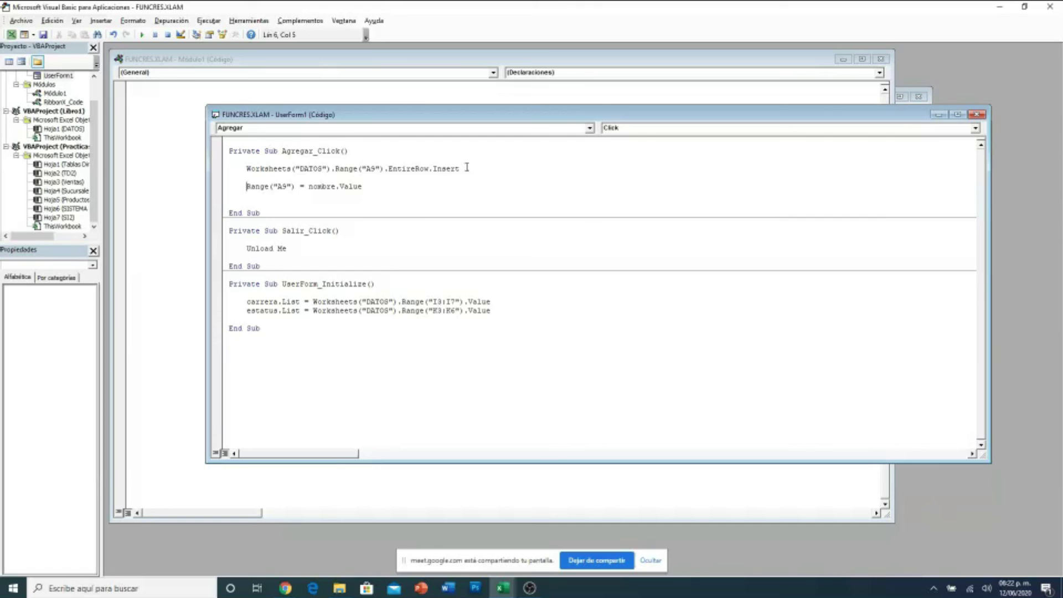
Duplicate the nombre assignment line four times below itself
key(shift+End)
key(ctrl+c)
key(End)
key(Return)
key(ctrl+v)
key(Return)
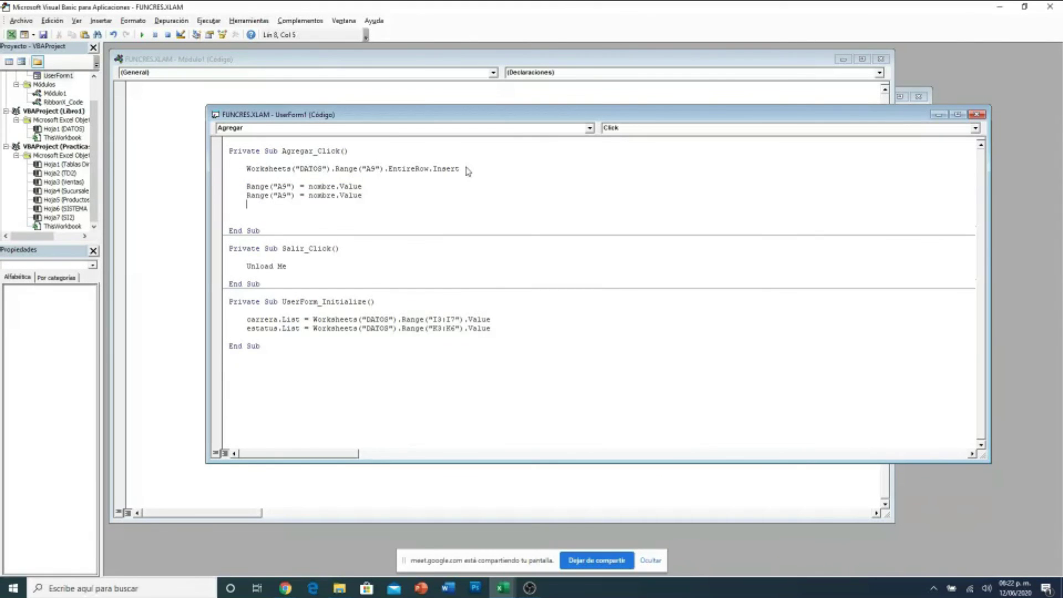
key(ctrl+v)
key(Return)
key(ctrl+v)
key(Return)
key(ctrl+v)
Rename the field in the copies to apelidlo (apellido), email, carrera and estatus
key(Up)
key(Up)
key(Up)
key(Left)
key(Left)
key(Left)
key(Left)
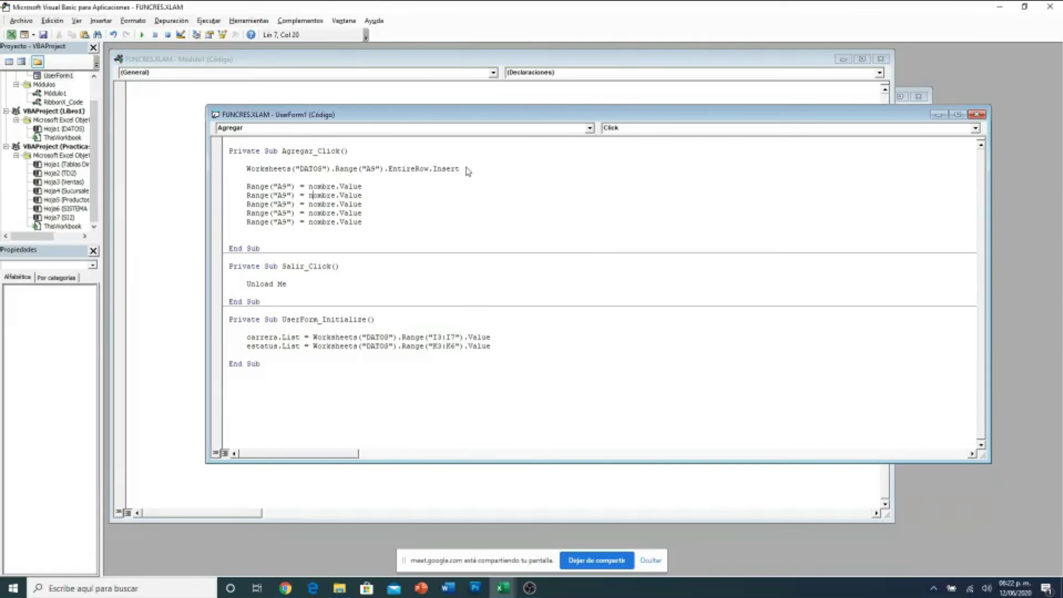
key(Left)
key(shift+Right)
key(shift+Right)
key(shift+Right)
text(apelid)
text(lo)
double_click(321, 204)
text(email)
double_click(325, 214)
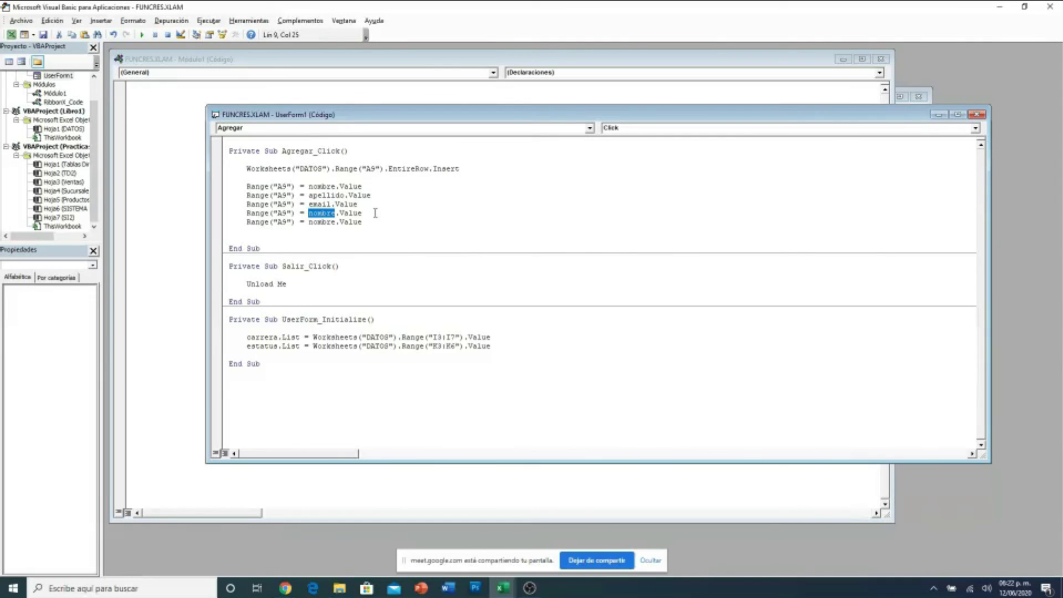
text(carrera)
double_click(324, 222)
text(estatus)
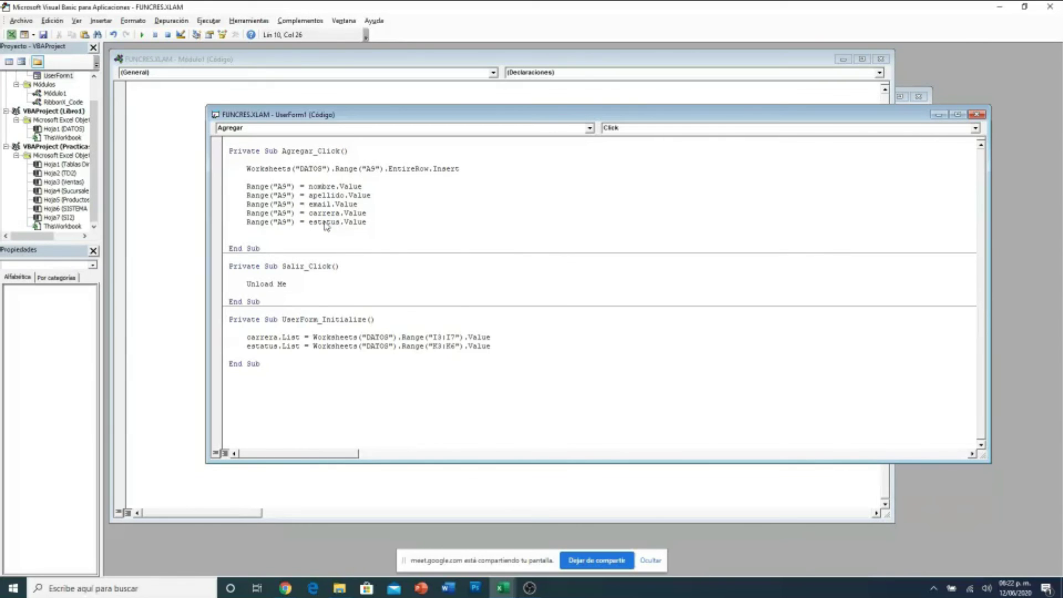
Change the four copied lines' cell references from A9 to B9, C9, D9 and E9
click(282, 186)
text(B9)
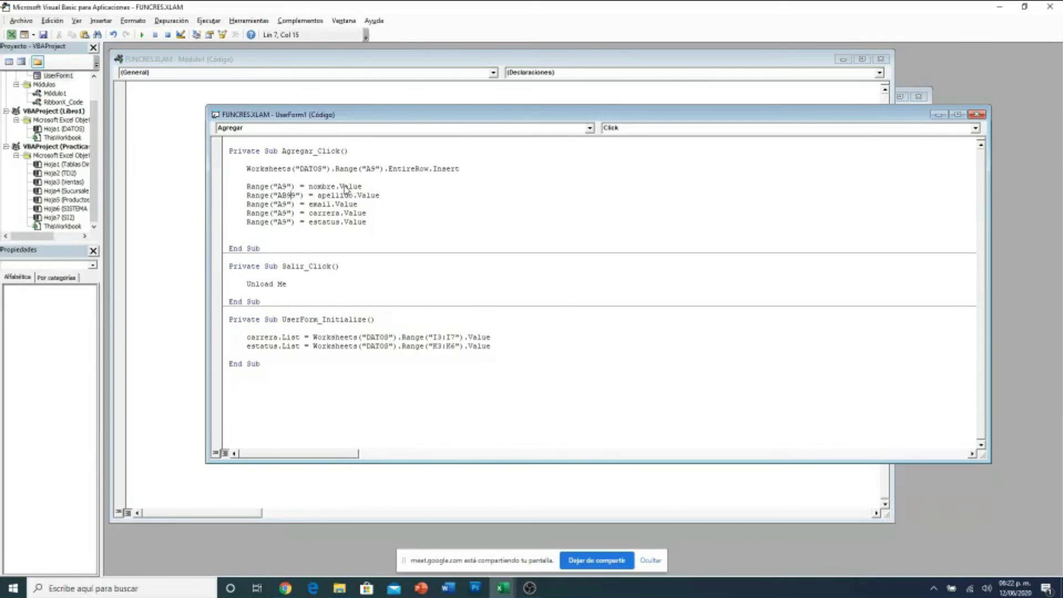
key(Delete)
key(BackSpace)
text(C)
key(Delete)
text(D)
key(Delete)
key(Down)
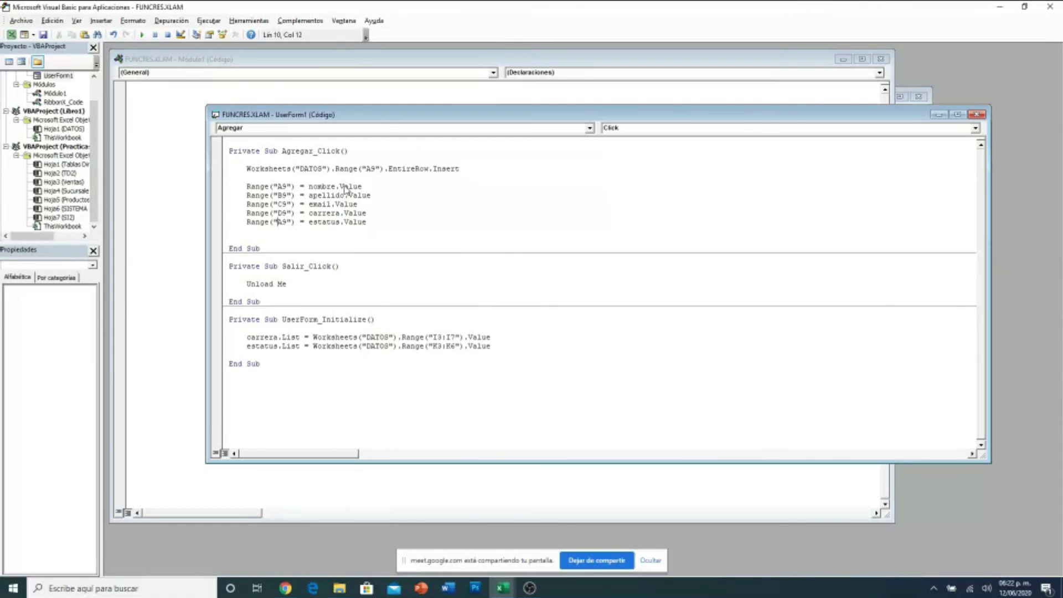
text(E)
key(Delete)
Run the form and add a student's name, surname and email with career ITI and status Especial 1
click(142, 34)
key(Tab)
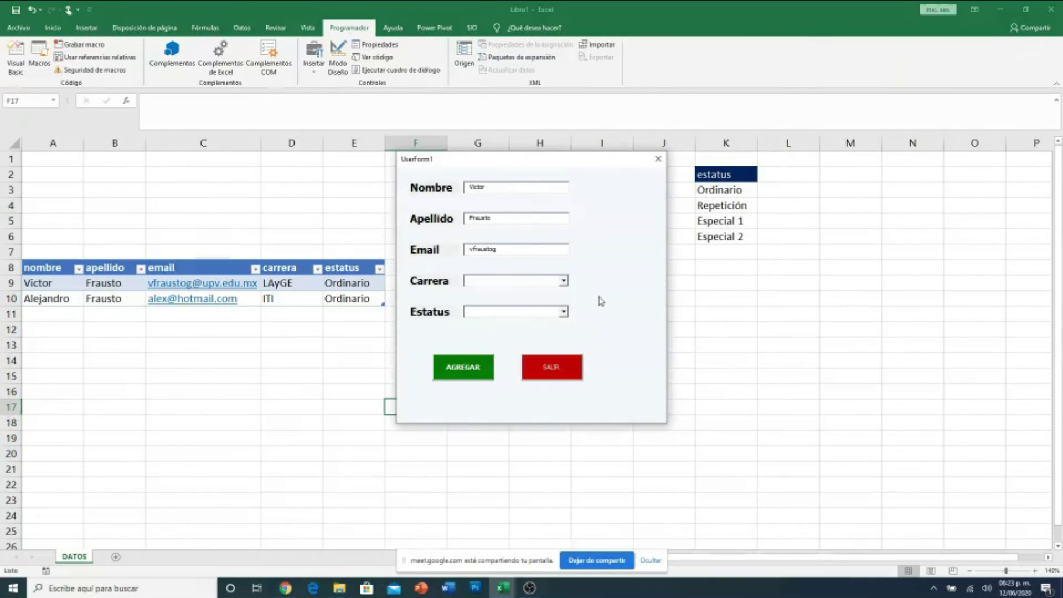
click(564, 281)
click(554, 299)
click(564, 312)
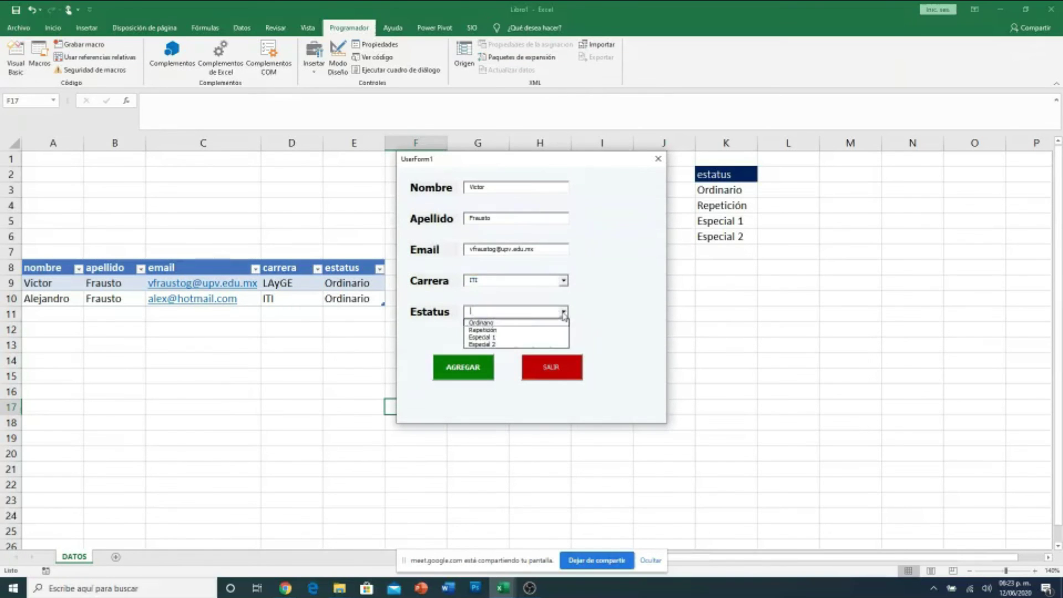
click(545, 338)
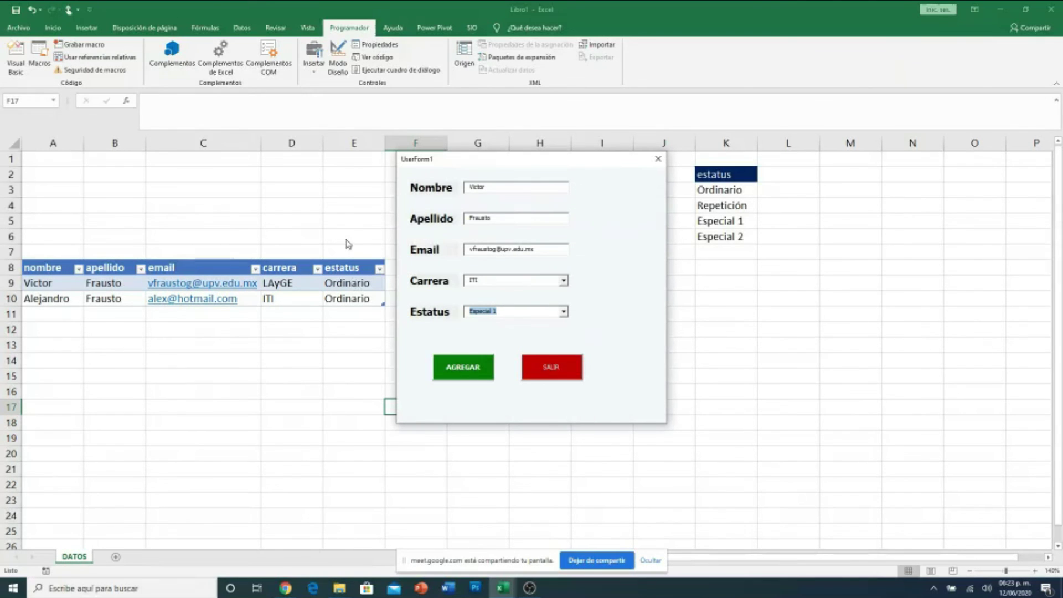
click(466, 370)
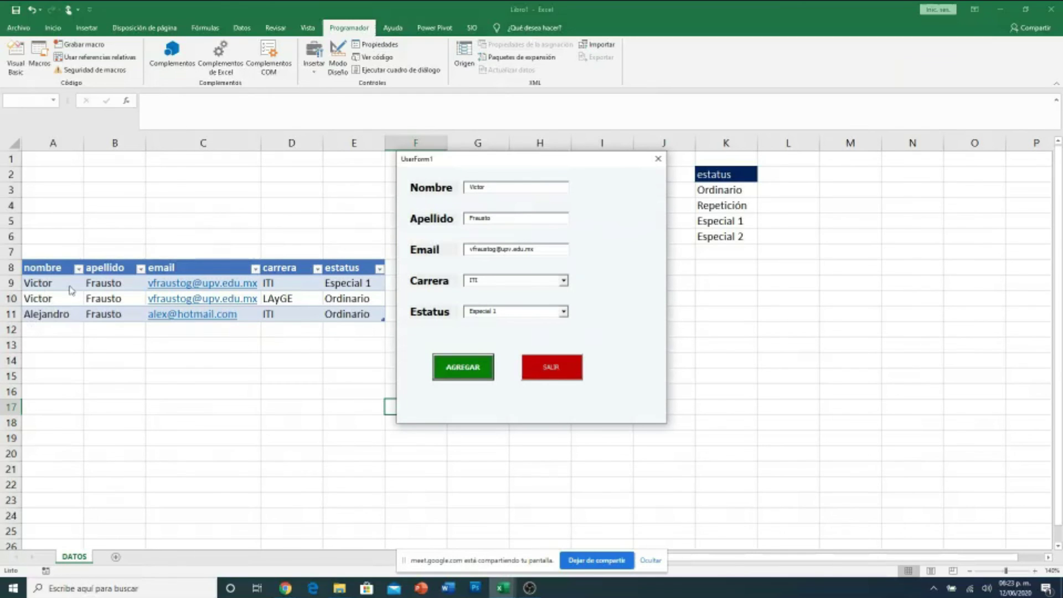
Shift the form right and confirm the name, surname and email fields are still filled
drag(515, 161, 539, 160)
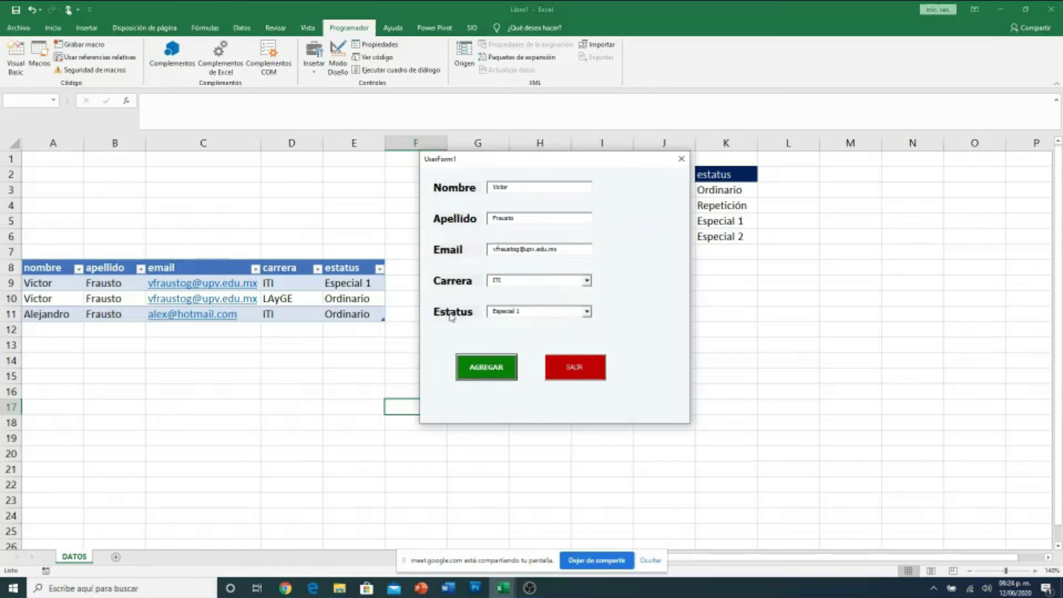
double_click(513, 188)
key(Tab)
key(Tab)
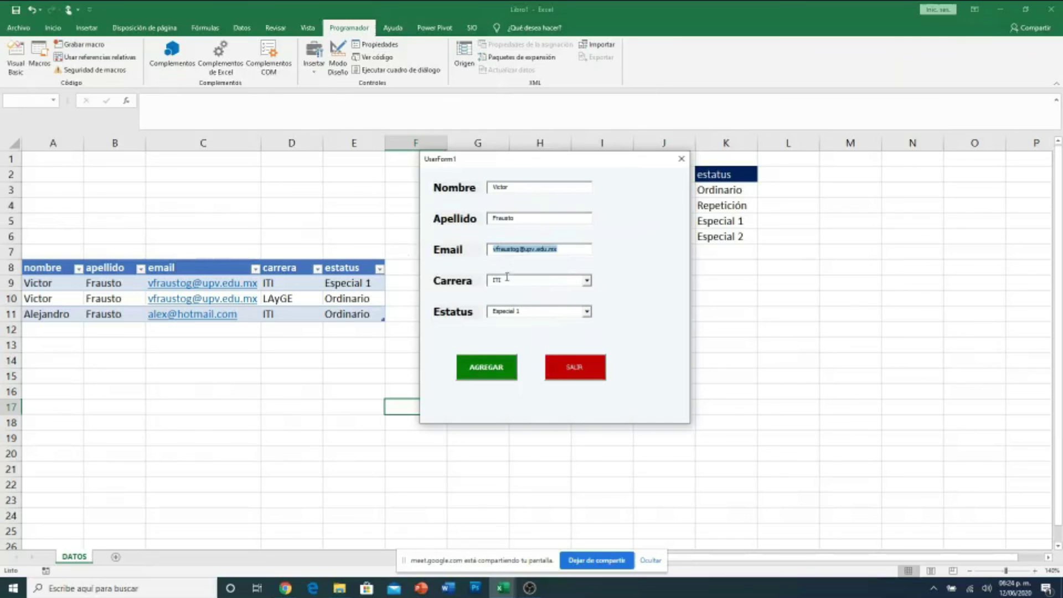
key(Tab)
key(Tab)
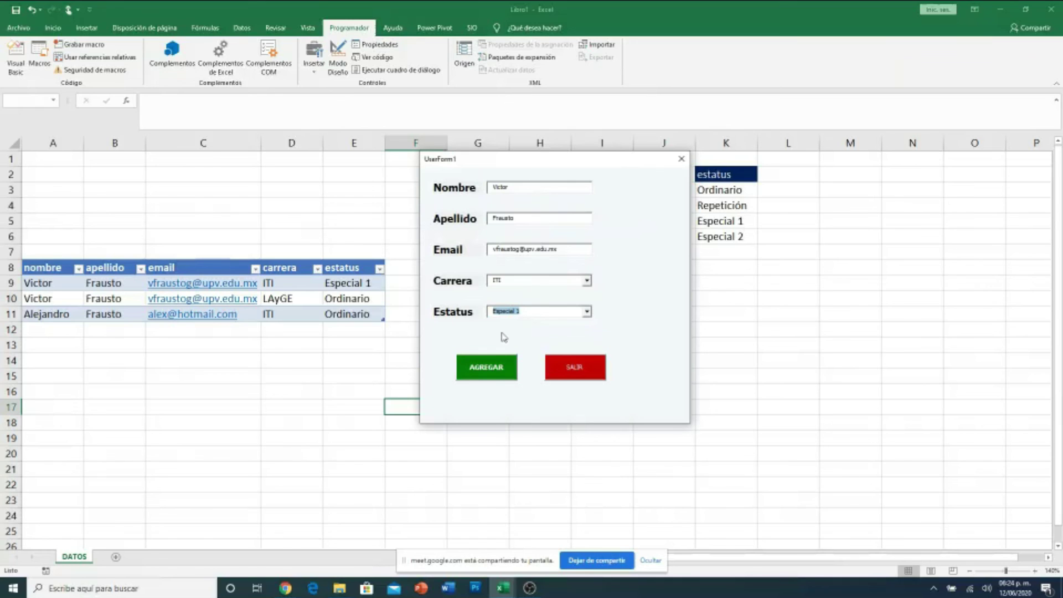
click(545, 187)
click(534, 223)
click(541, 250)
Close the form, add a nombre = Empty line in Agregar_Click, and paste copies below it
click(575, 369)
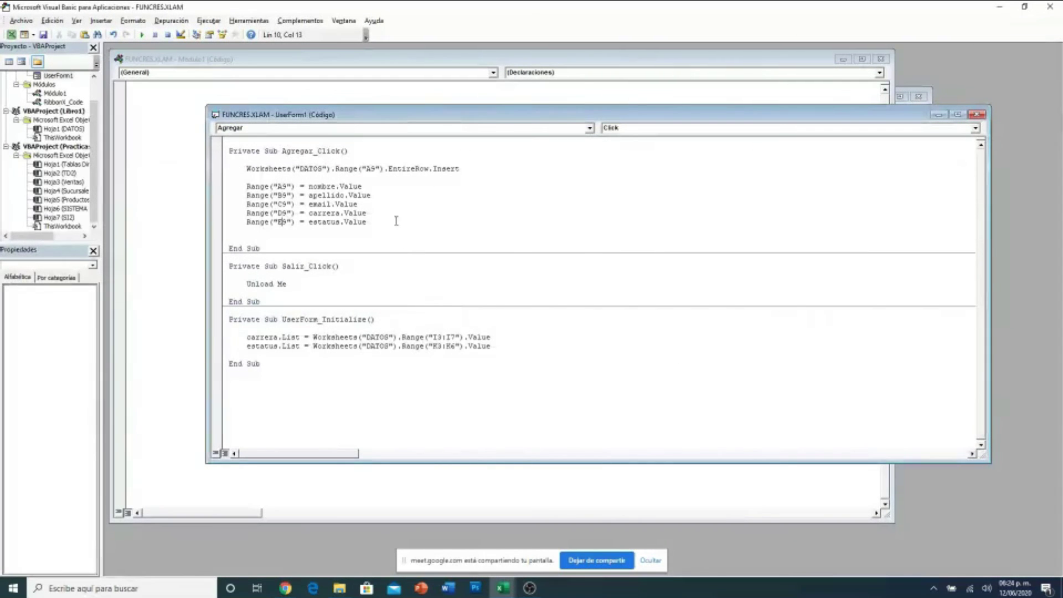
key(Return)
key(Return)
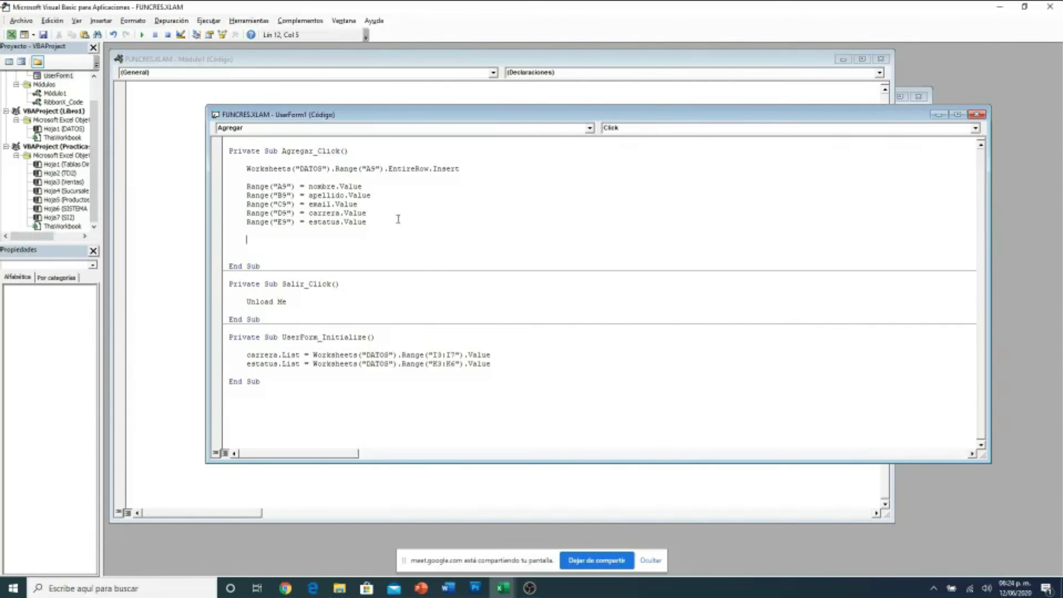
text(nombre = Empty)
key(shift+Home)
key(End)
key(Return)
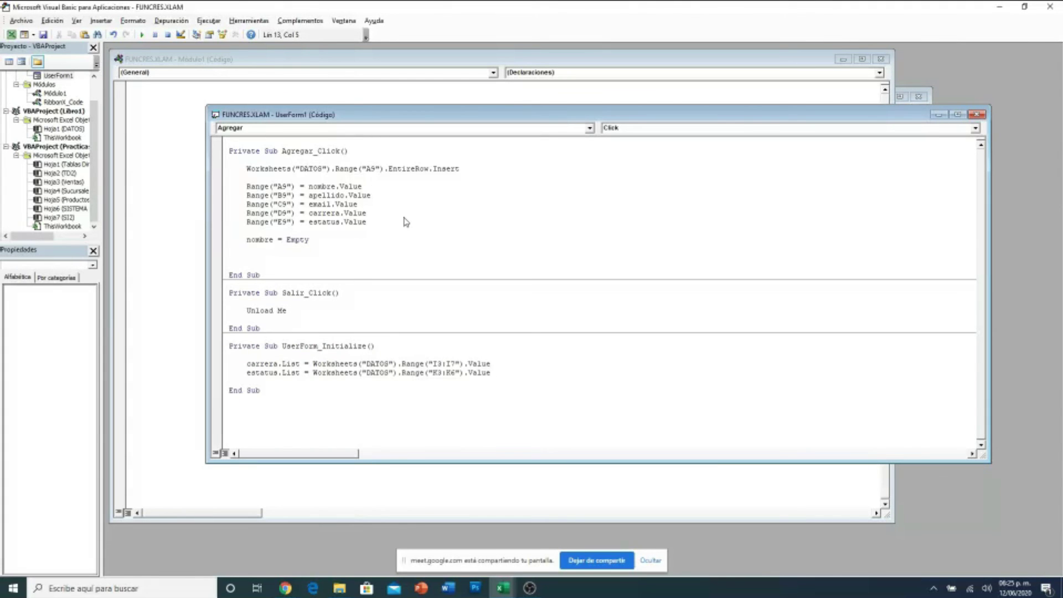
key(ctrl+v)
key(Return)
key(ctrl+v)
key(Return)
key(ctrl+v)
key(Return)
key(ctrl+v)
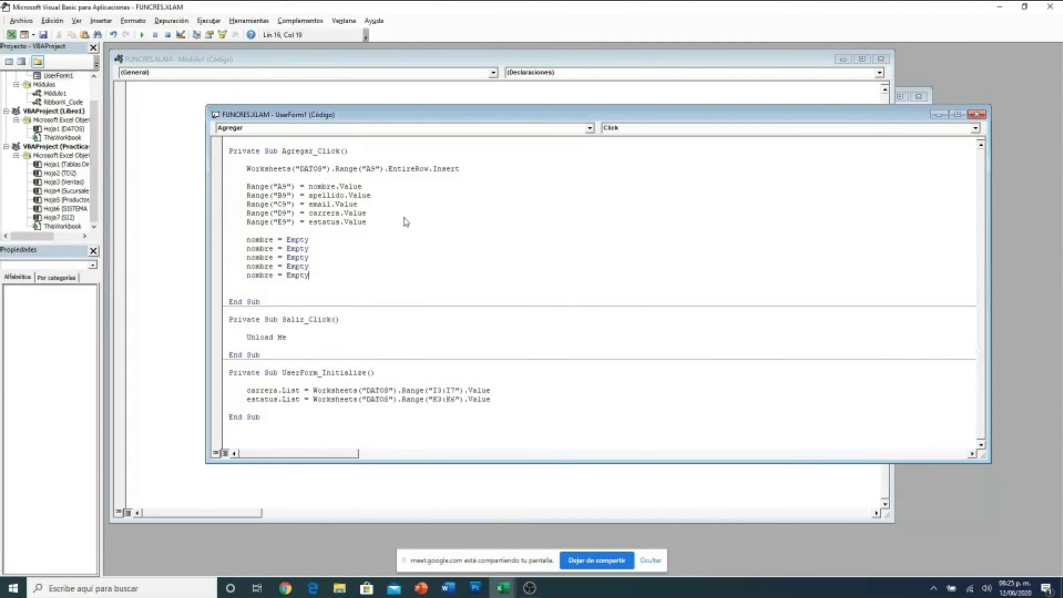
Rename the copied lines to apellido, email, carrera and estatus = Empty
key(Delete)
text(apellido)
key(Delete)
key(Delete)
key(Delete)
key(Delete)
key(Delete)
key(Down)
key(Delete)
text(email)
key(Delete)
key(Delete)
key(Delete)
key(Delete)
key(Delete)
key(Down)
key(Left)
key(Left)
text(carrera)
key(Delete)
key(Delete)
key(Delete)
key(Delete)
key(Delete)
key(Delete)
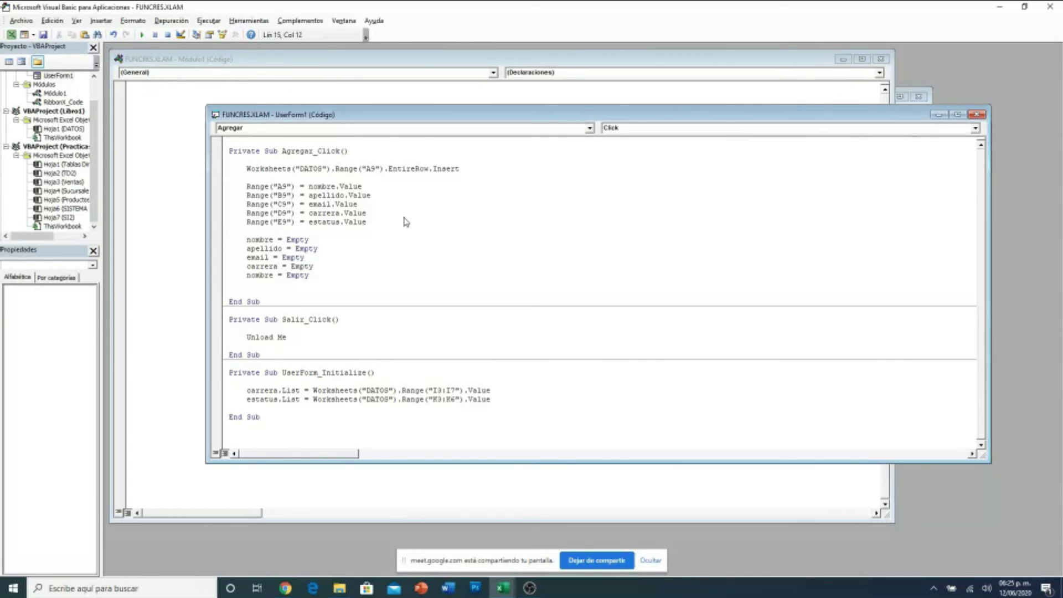
text(estatus)
key(Delete)
key(Delete)
key(Delete)
Test the form with fsdfsdff, fsdfsdf, sfsdfs, LAyGE and Especial 2, add the record, then close the form
click(142, 36)
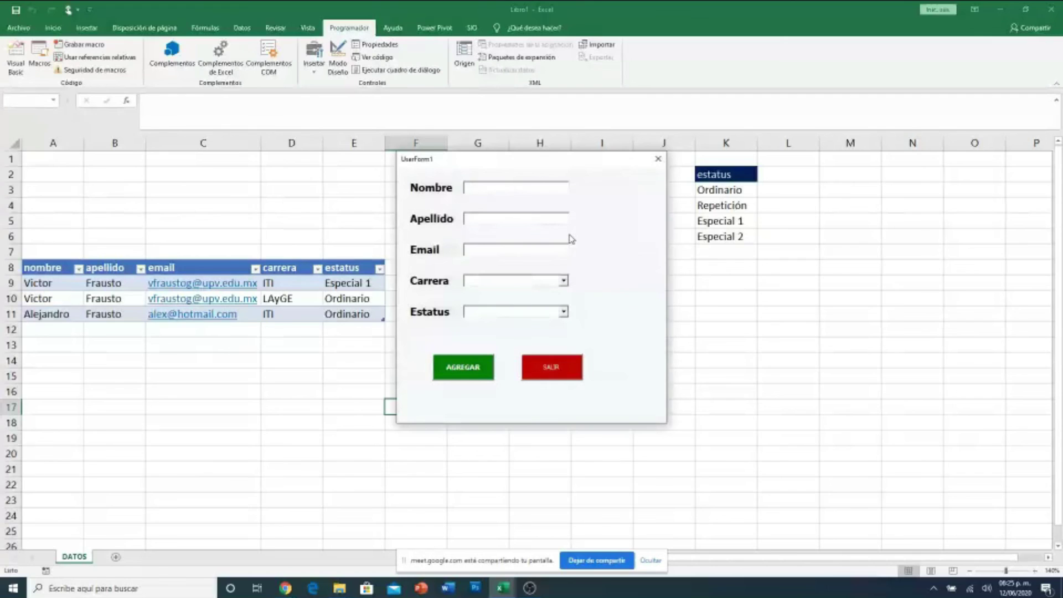
text(sdfsdff)
click(505, 220)
text(fsdfsdf)
click(505, 254)
text(sfsdfs)
click(564, 281)
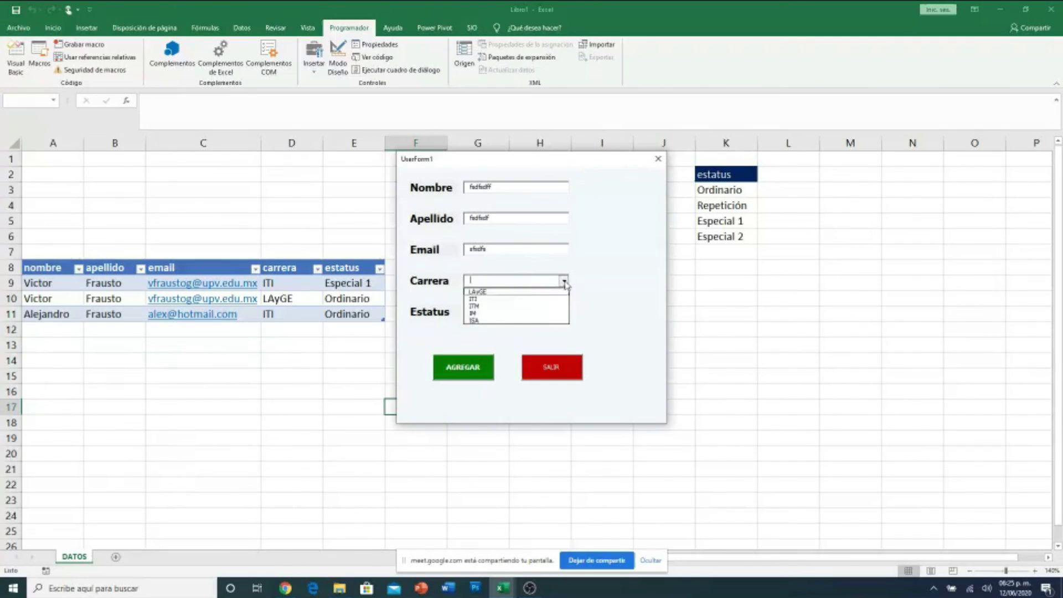
click(516, 293)
click(563, 312)
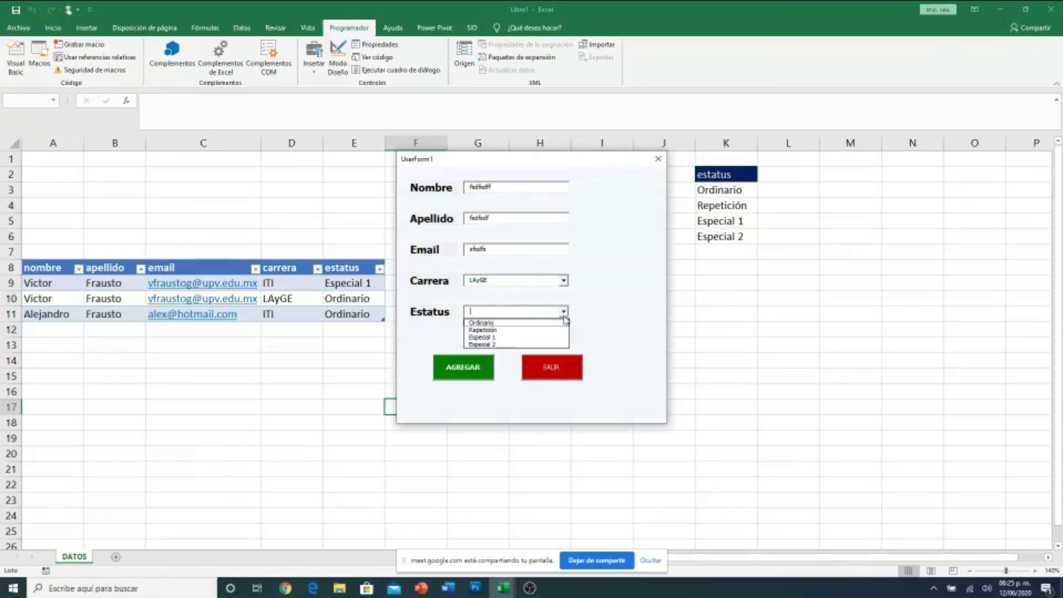
click(531, 344)
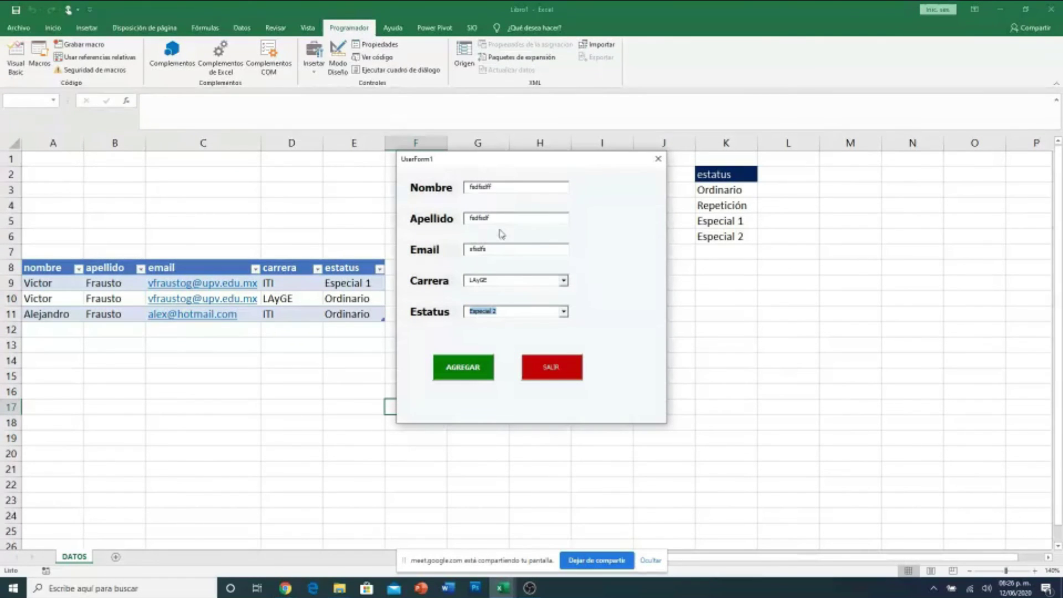
click(473, 379)
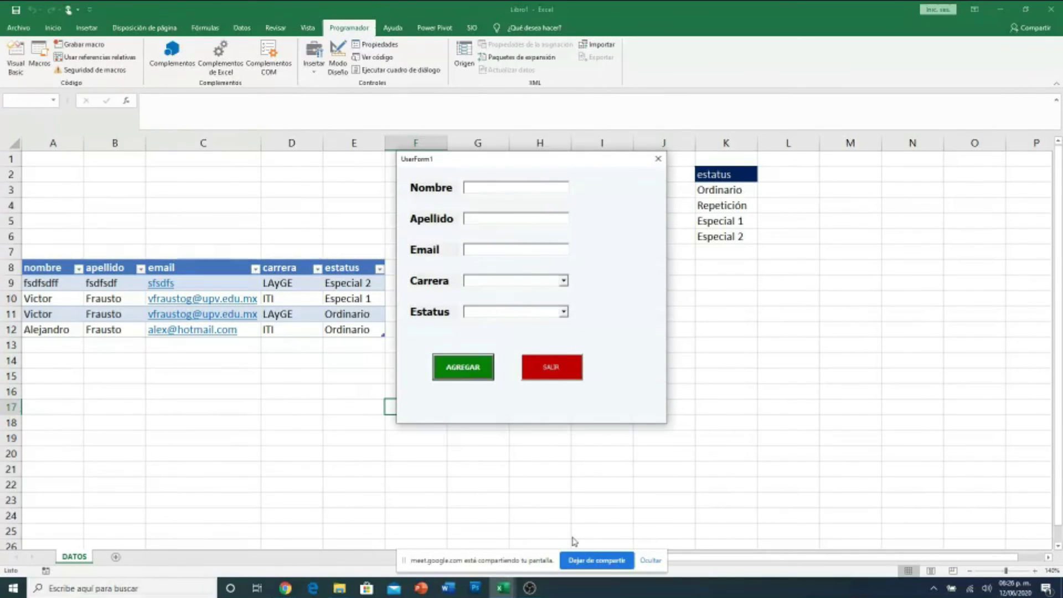
click(550, 368)
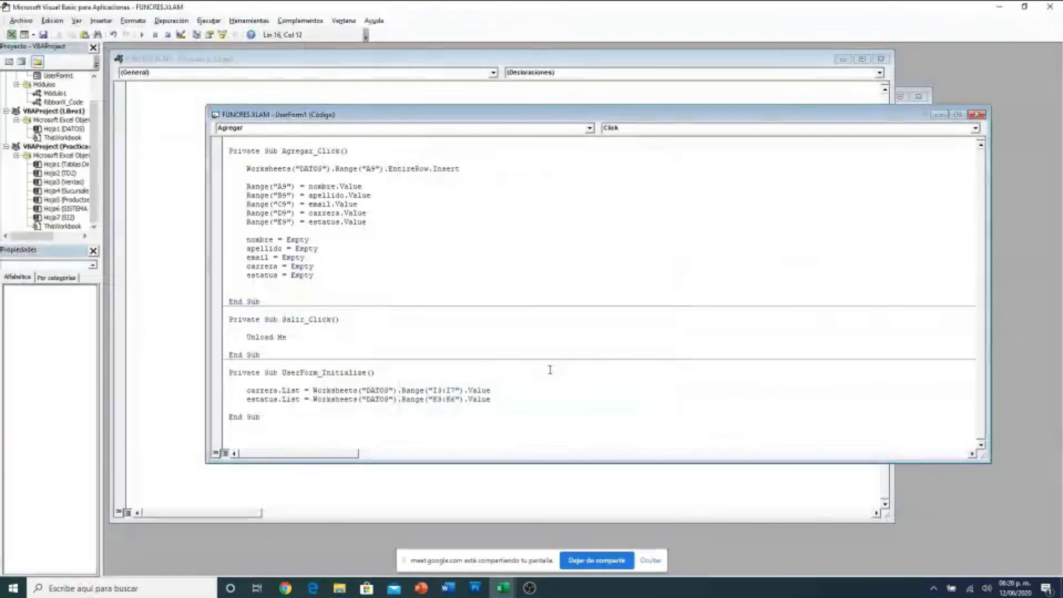
Run and exit the form via SALIR, then bring UserForm1's design view in front of the code
click(142, 34)
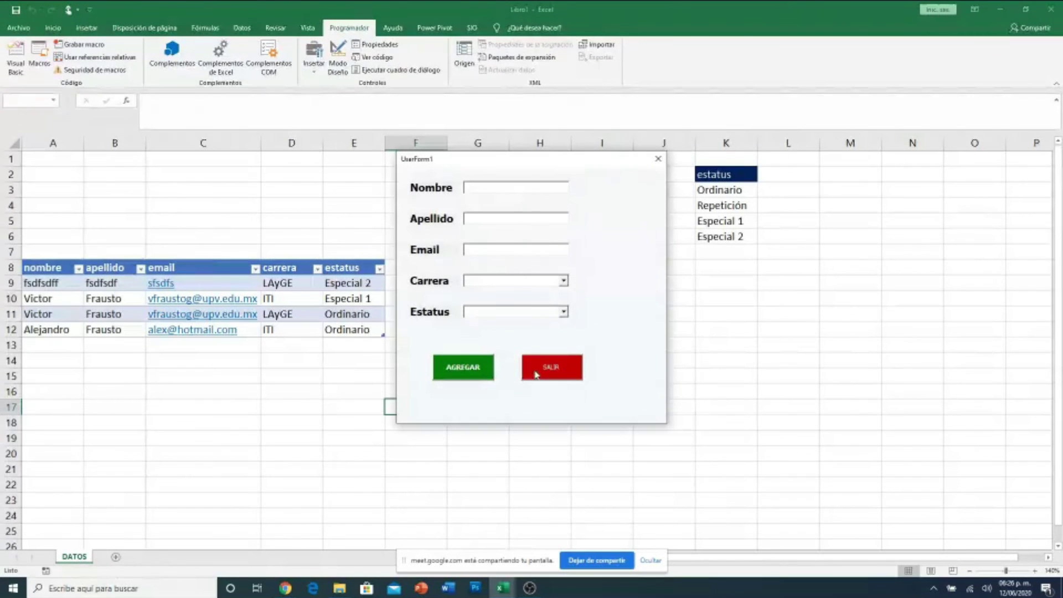
click(572, 376)
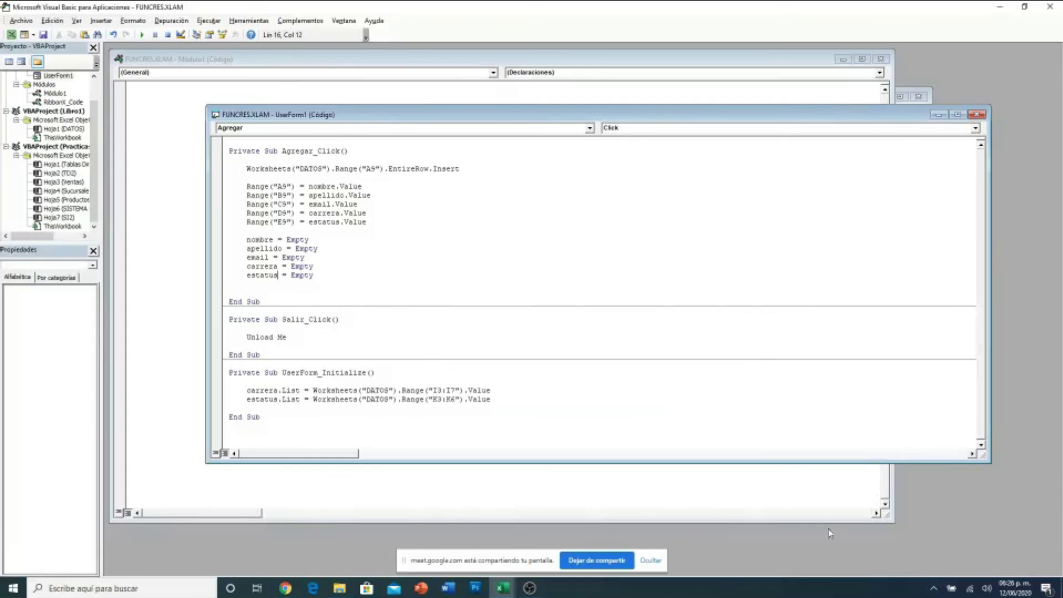
drag(767, 116, 717, 181)
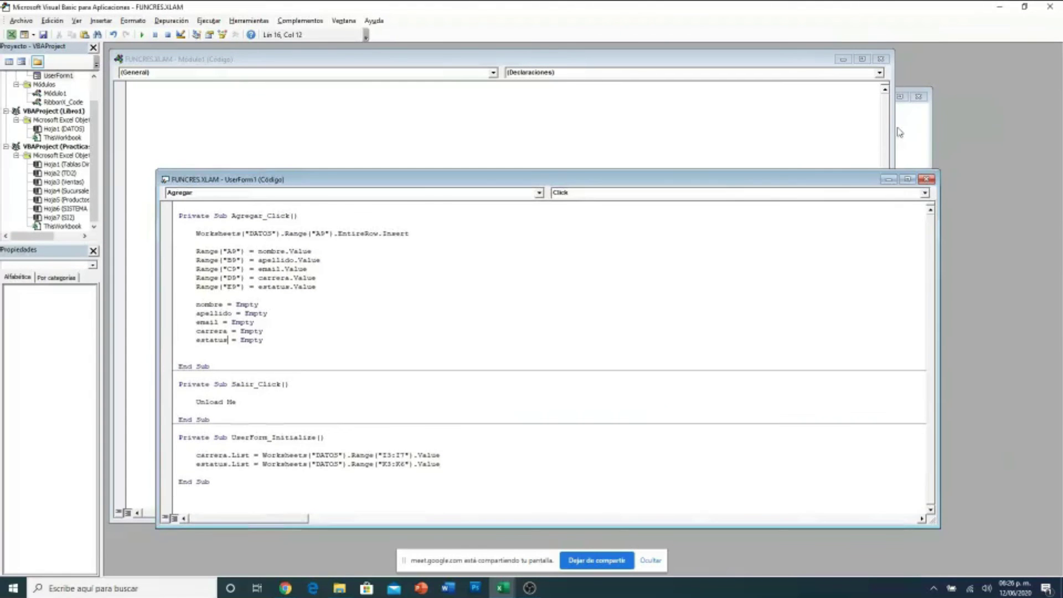
click(903, 130)
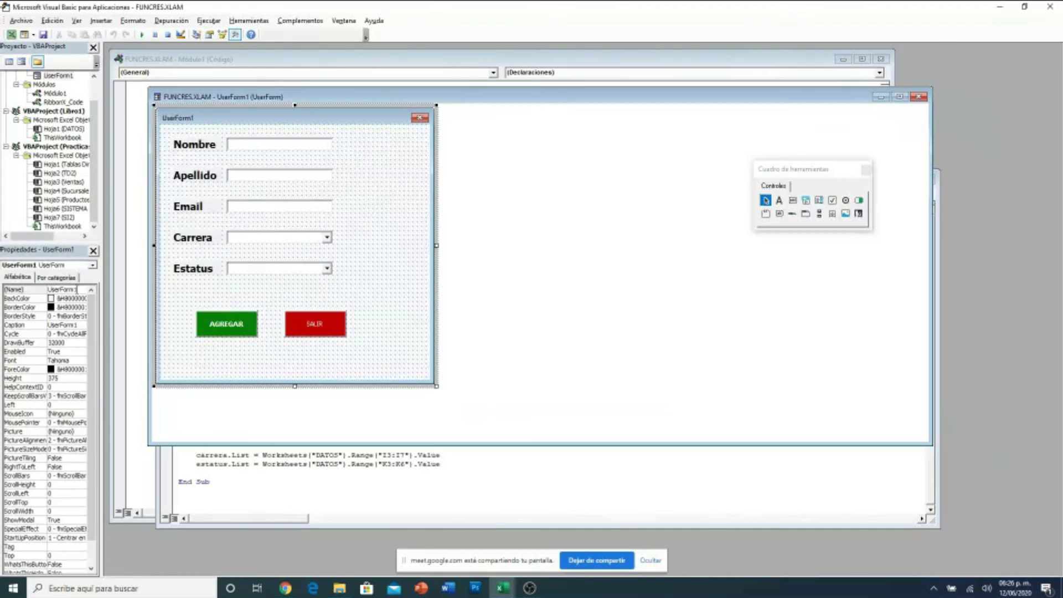
Change UserForm1's Caption property to ALTA A ALUMNOS and dismiss the Macros dialog
click(77, 289)
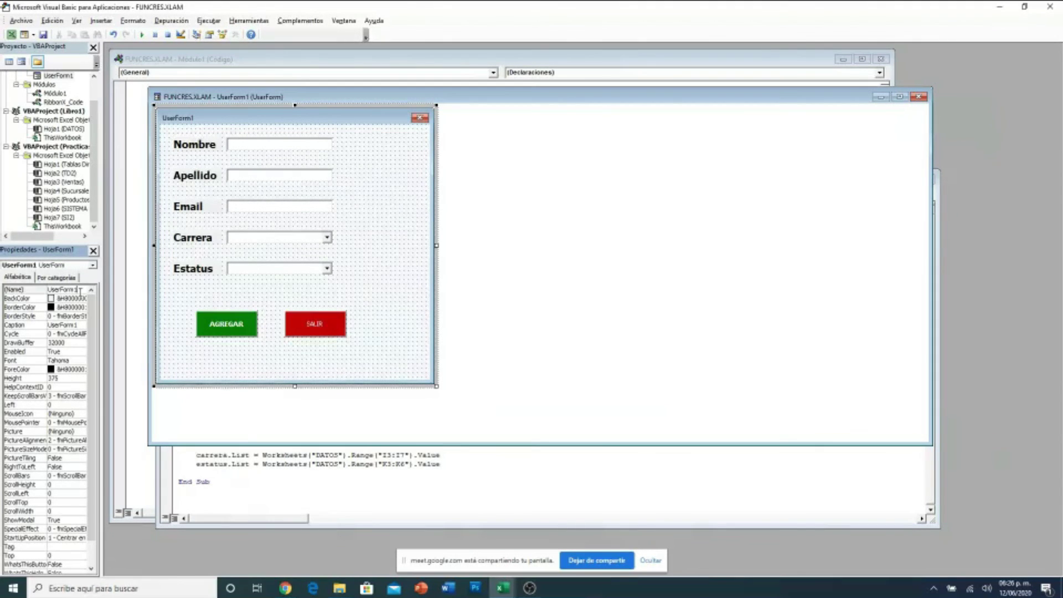
drag(77, 289, 48, 289)
click(71, 325)
drag(82, 326, 36, 325)
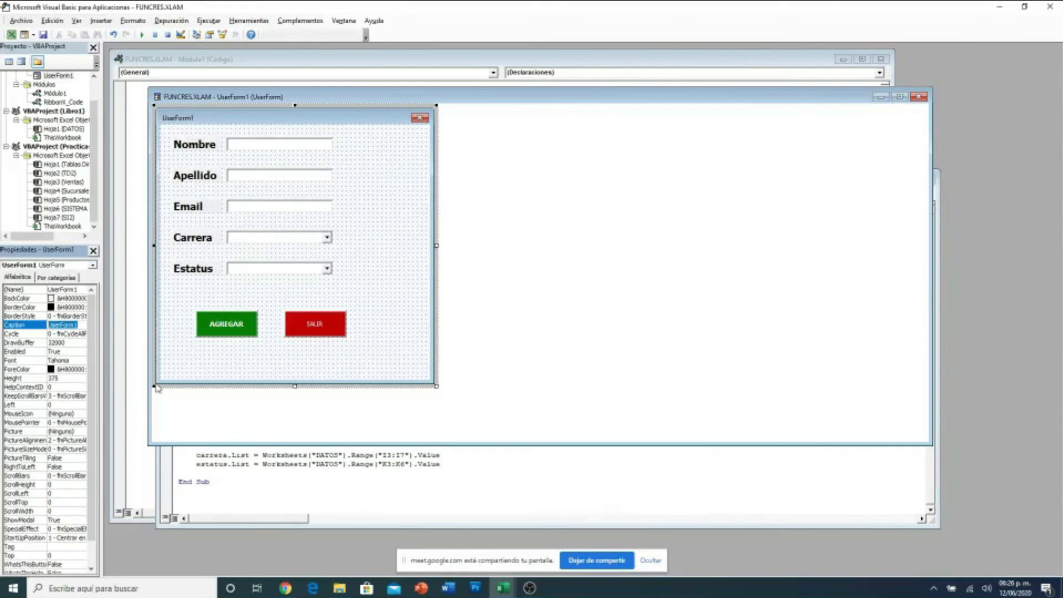
text(ALTA A ALUMNOS)
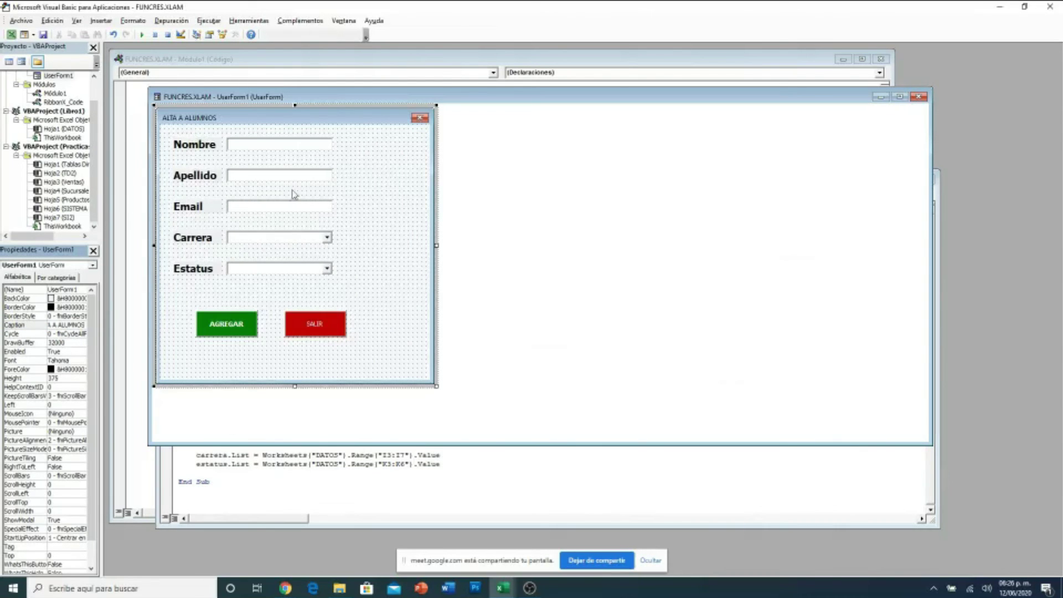
click(142, 35)
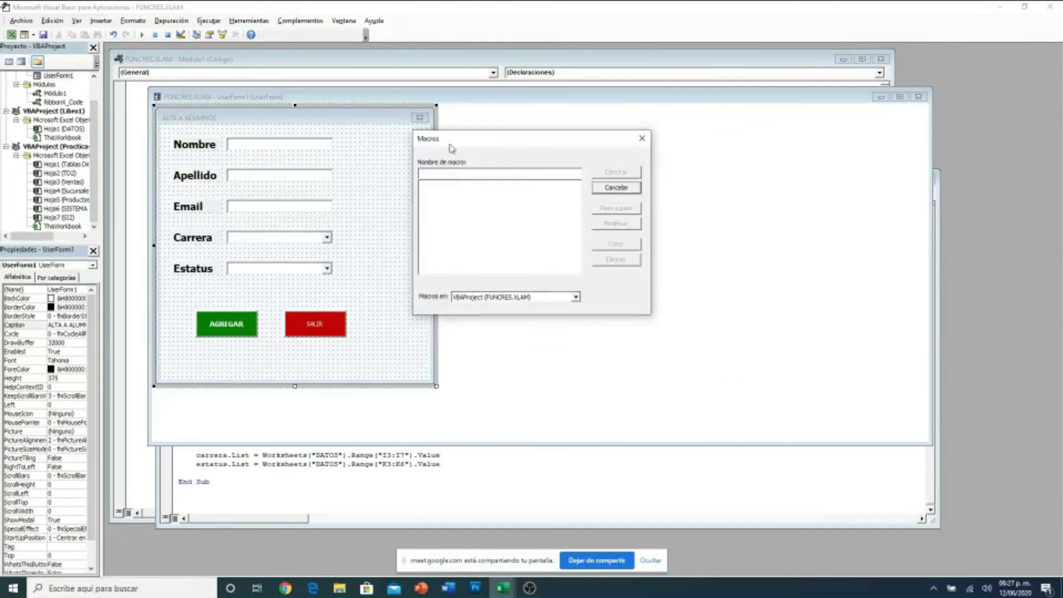
click(616, 187)
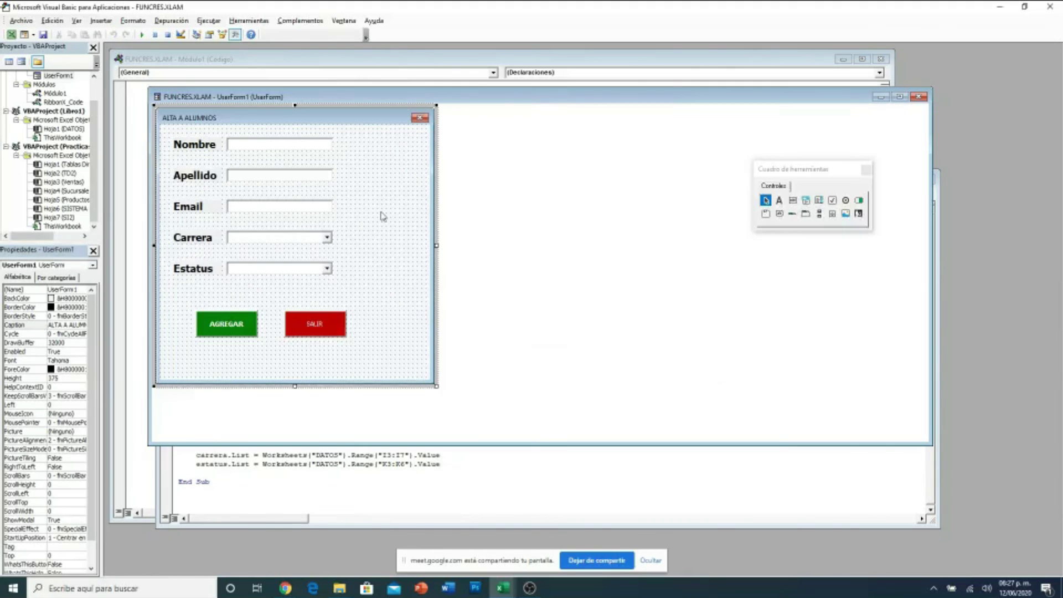
Run the form and add student ghfggh, hfgh, fghfgh with career IM and status Repetición
click(142, 35)
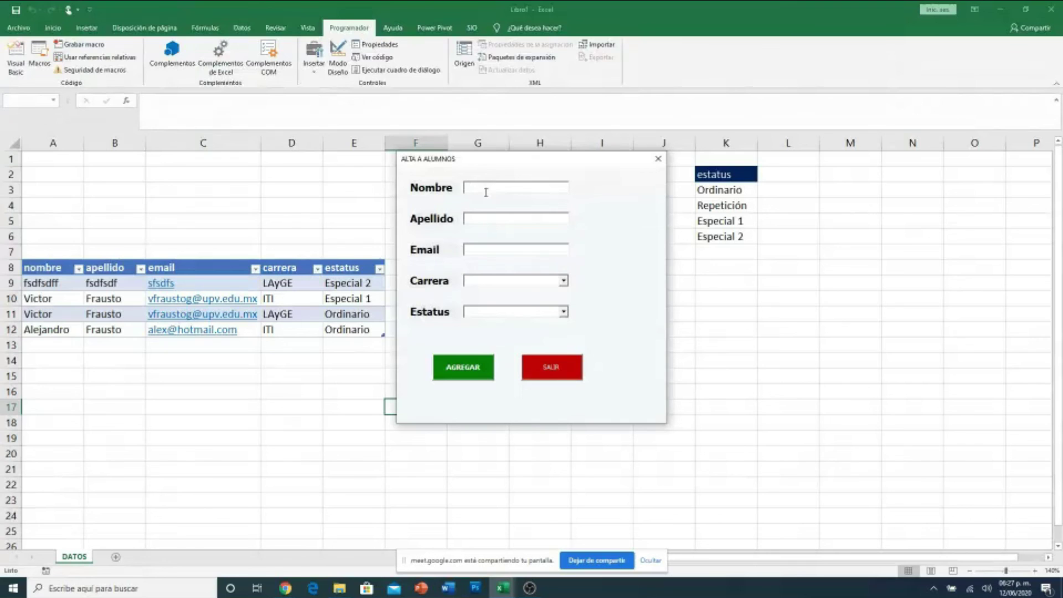
text(ghfggh)
key(Tab)
text(hfgh)
key(Tab)
text(fghfgh)
key(Tab)
click(563, 281)
click(535, 313)
click(563, 311)
click(526, 330)
click(477, 367)
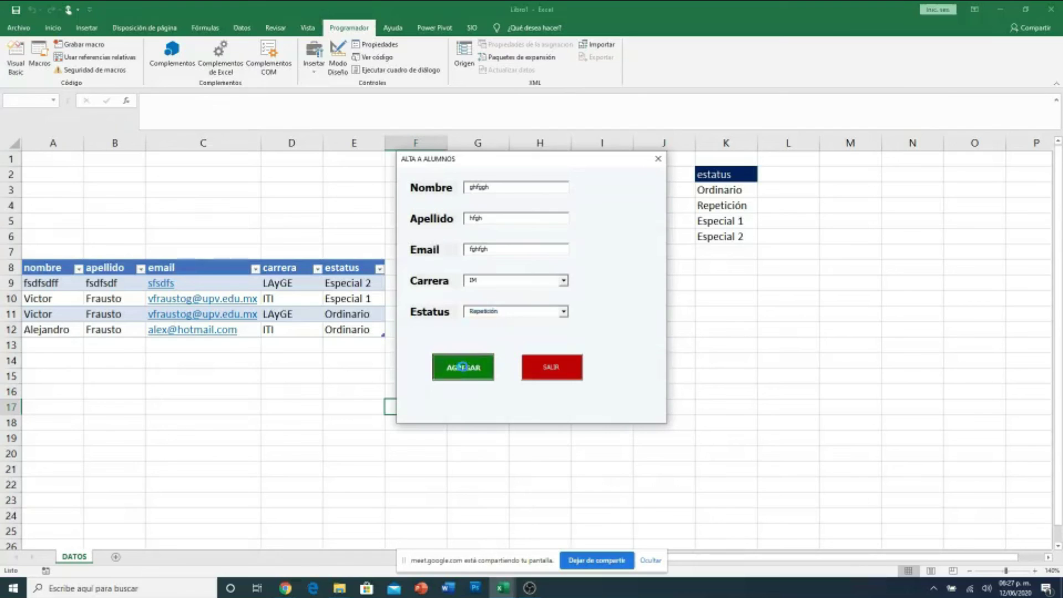
Move the ALTA A ALUMNOS form to the right, off the DATOS table data
mouse_move(454, 160)
mouse_down()
mouse_move(551, 190)
mouse_move(486, 201)
mouse_up()
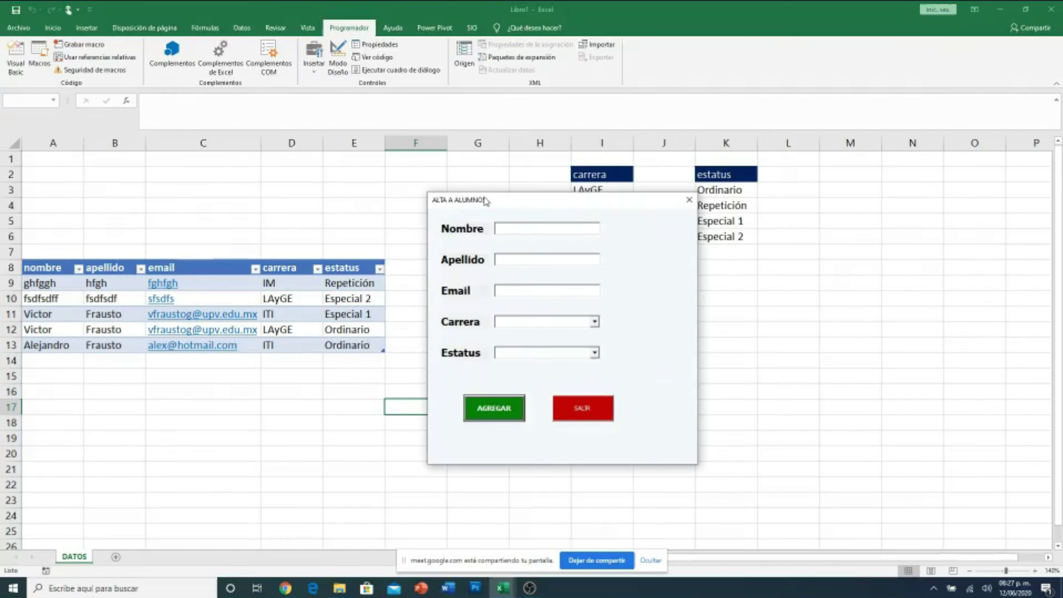
click(515, 258)
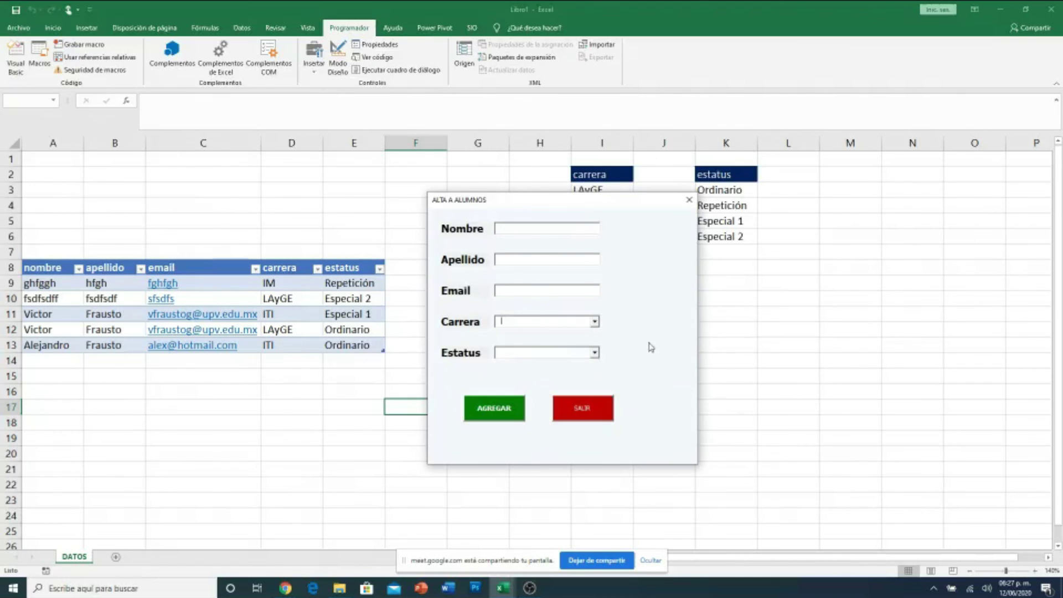
mouse_move(530, 208)
mouse_down()
mouse_move(790, 190)
mouse_move(784, 166)
mouse_up()
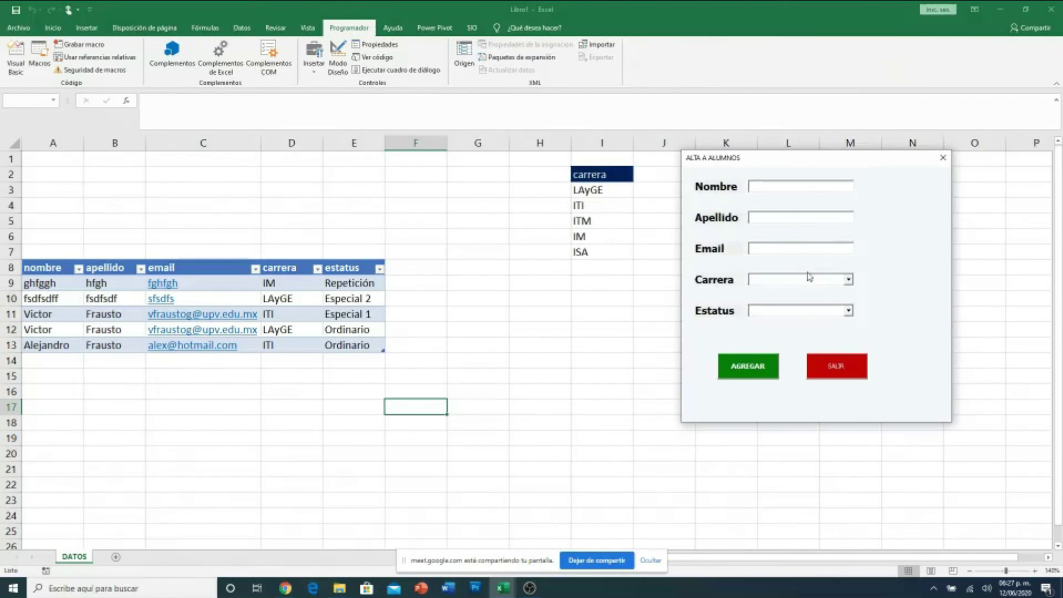